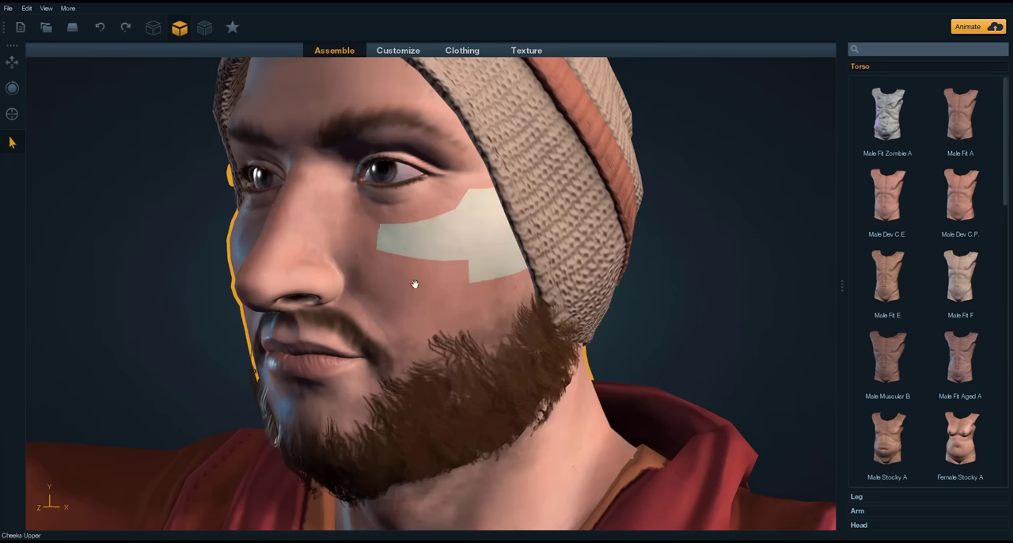
pyautogui.moveTo(642, 303); pyautogui.dragTo(724, 296)
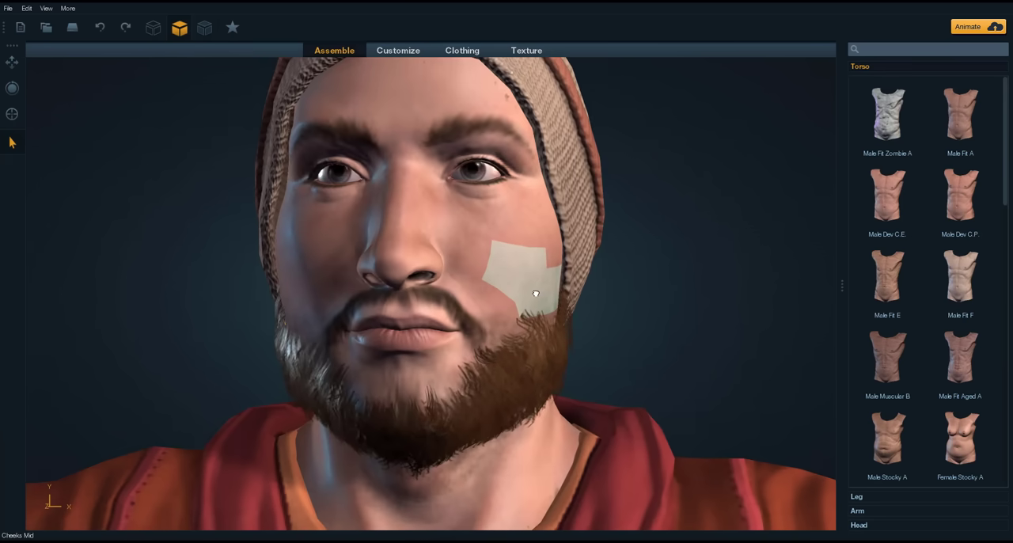
pyautogui.scroll(-10, 677, 180)
pyautogui.moveTo(673, 201); pyautogui.dragTo(520, 289)
pyautogui.scroll(10, 520, 289)
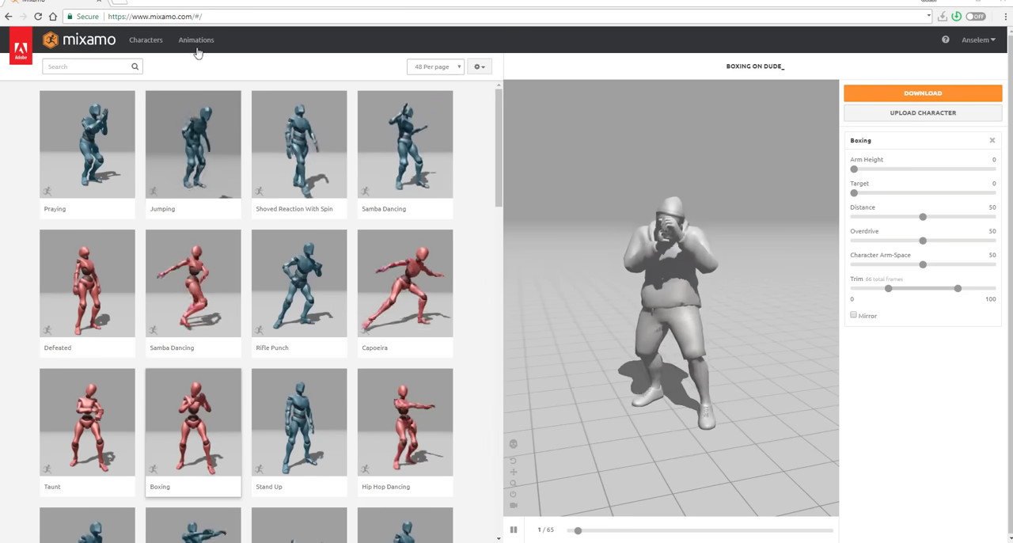
# Step: In Mixamo, filter the animations by the Superhero genre and preview Flying Knee Punch Combo and Quick Roll To Run on the character
pyautogui.click(87, 66)
pyautogui.click(23, 122)
pyautogui.click(198, 301)
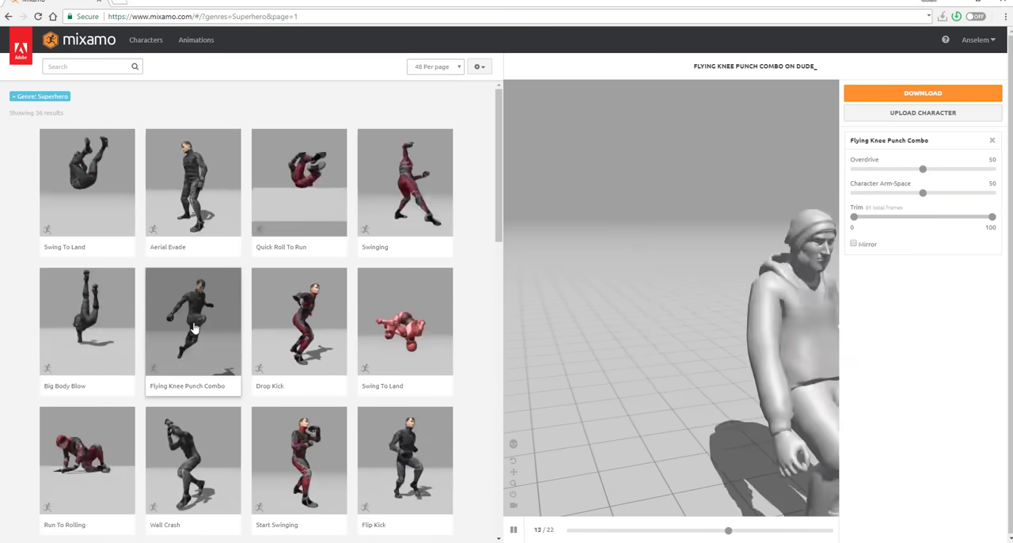
pyautogui.click(298, 182)
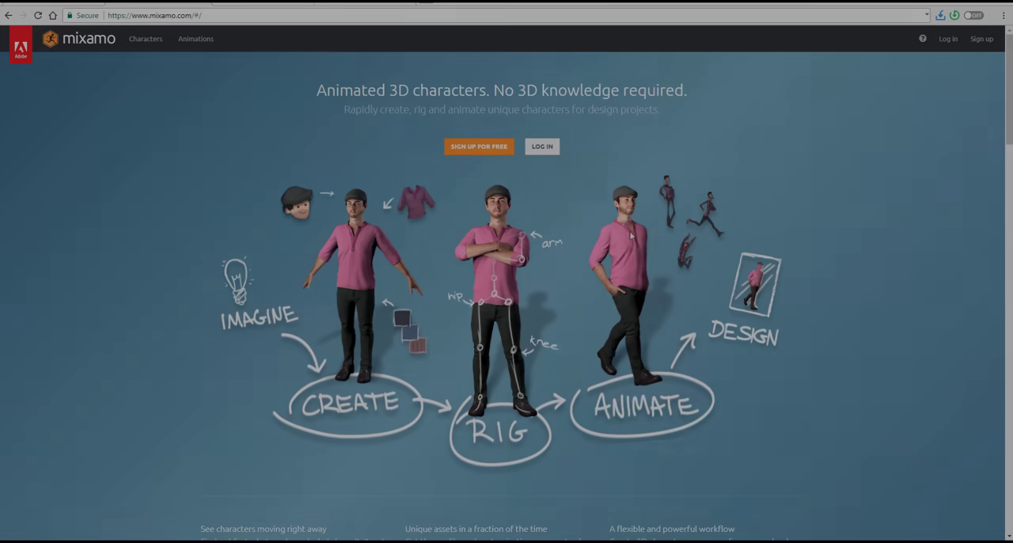
# Step: Read through the Mixamo home page's sections on animating, automatic rigging and creating 3D characters
pyautogui.scroll(-2, 626, 220)
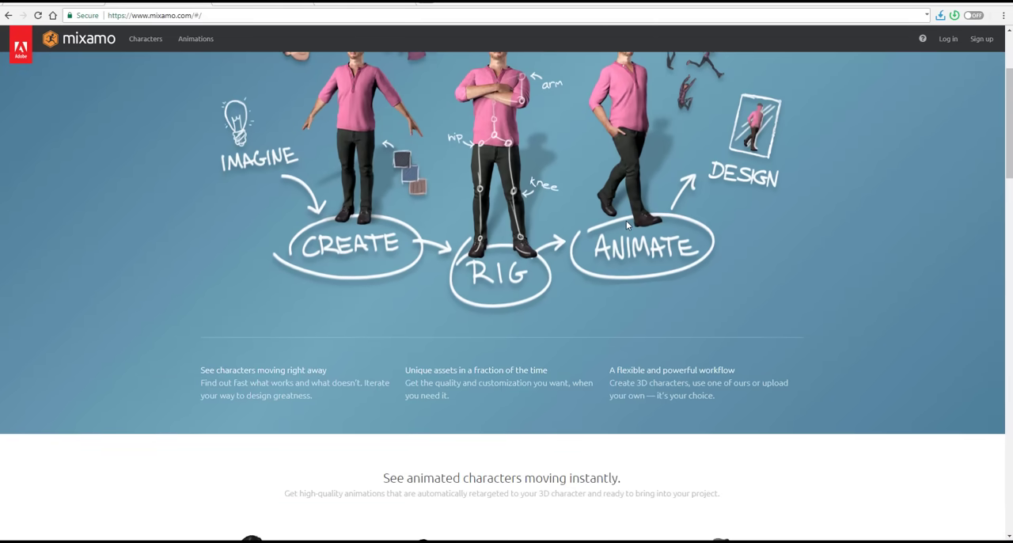
pyautogui.scroll(-4, 626, 226)
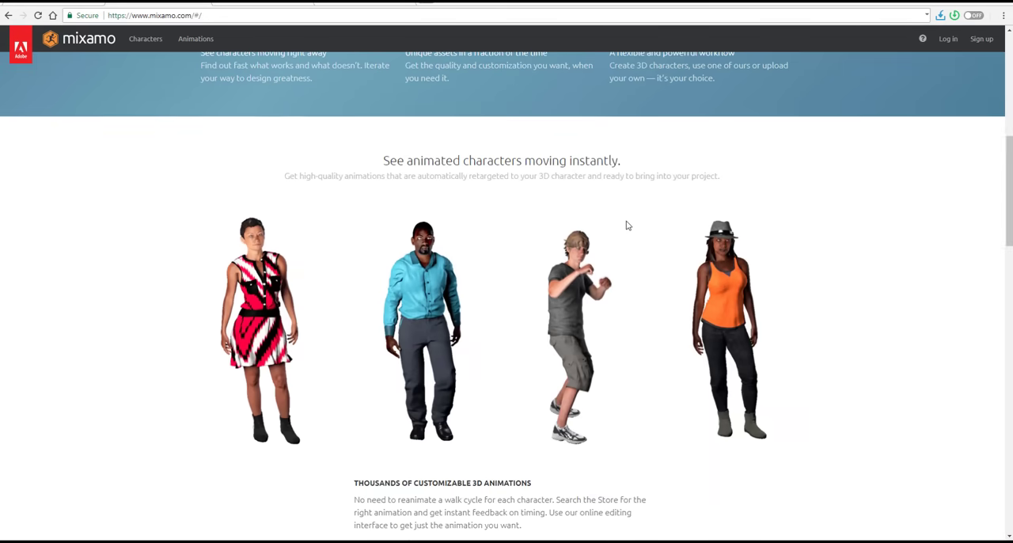
pyautogui.scroll(-3, 626, 225)
pyautogui.scroll(-3, 626, 226)
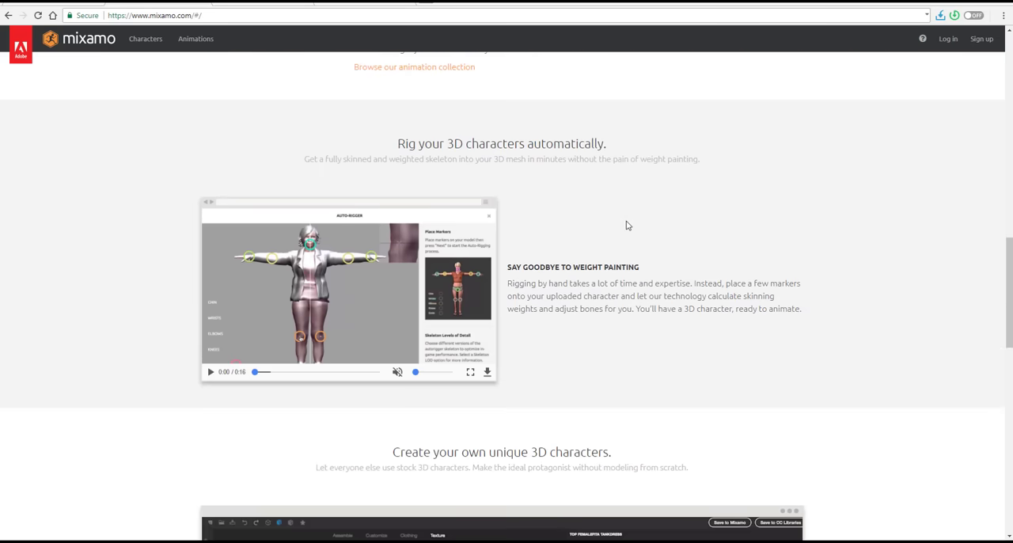
pyautogui.scroll(-3, 626, 225)
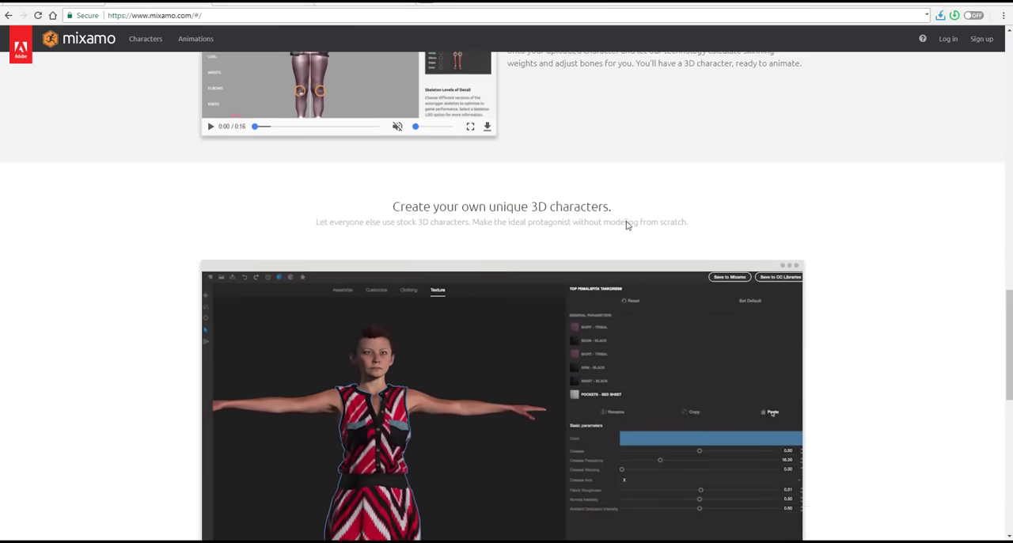
pyautogui.scroll(-3, 626, 226)
pyautogui.scroll(-5, 626, 226)
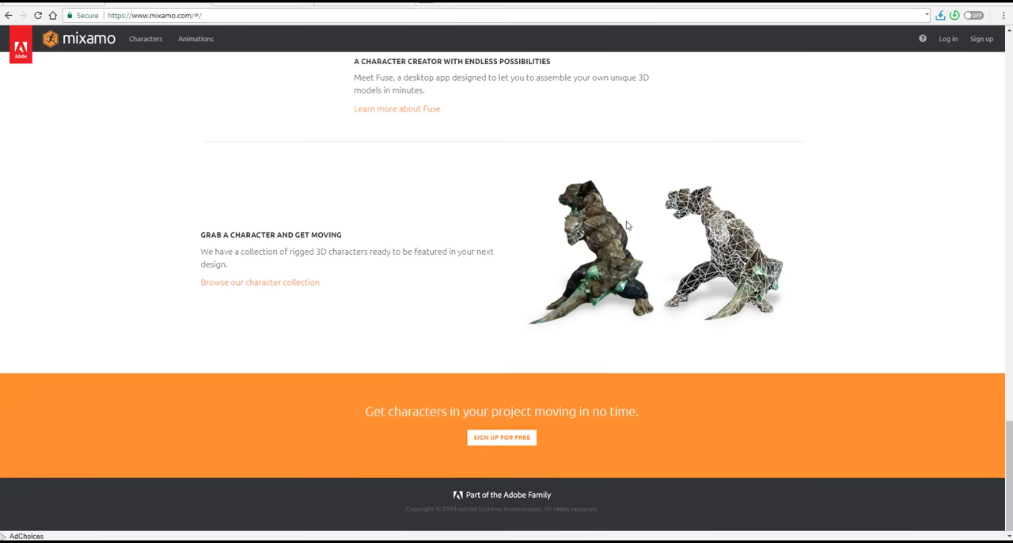
pyautogui.click(272, 3)
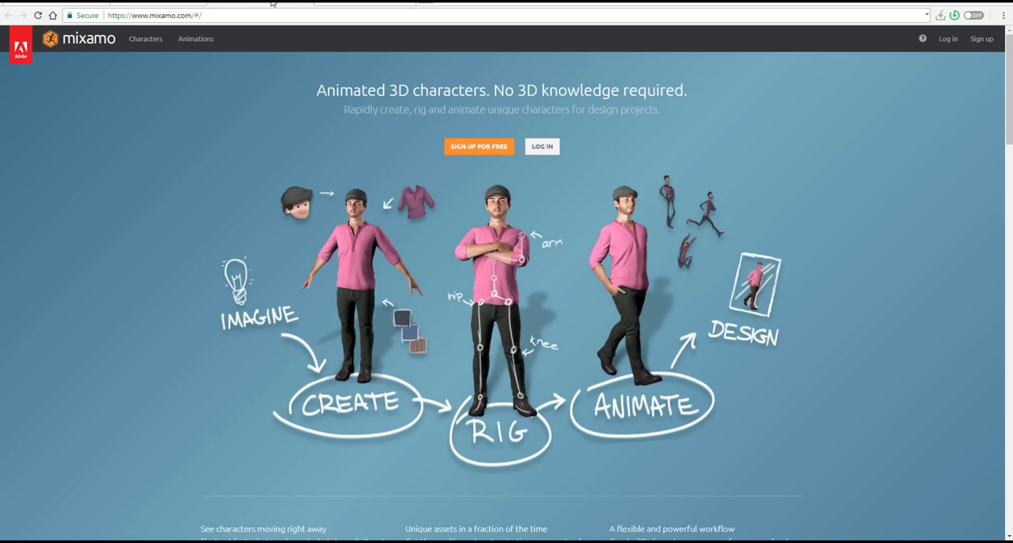
pyautogui.scroll(-3, 417, 141)
pyautogui.scroll(3, 417, 142)
# Step: Open Adobe's Creative Cloud desktop apps catalog and look through the listed applications
pyautogui.click(91, 3)
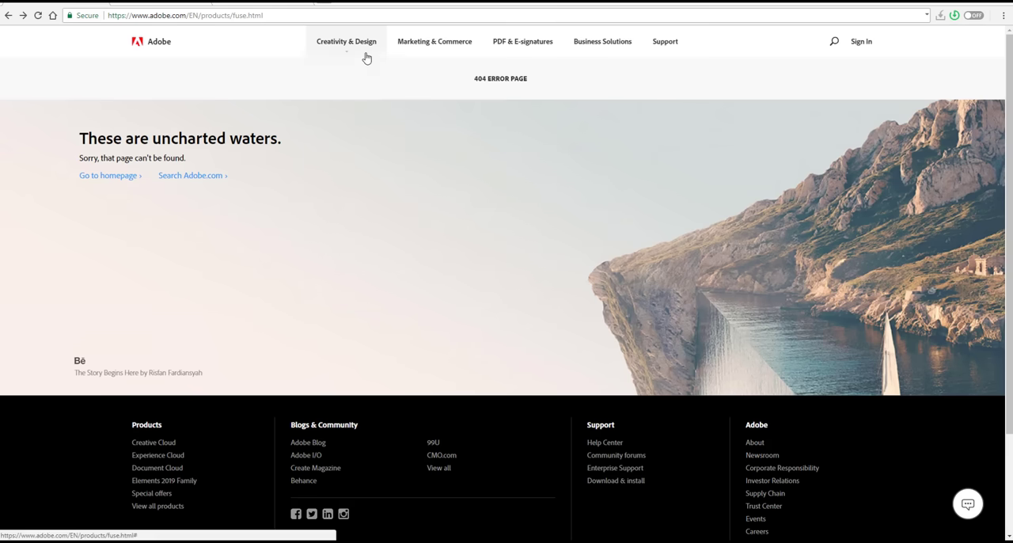
pyautogui.moveTo(364, 54)
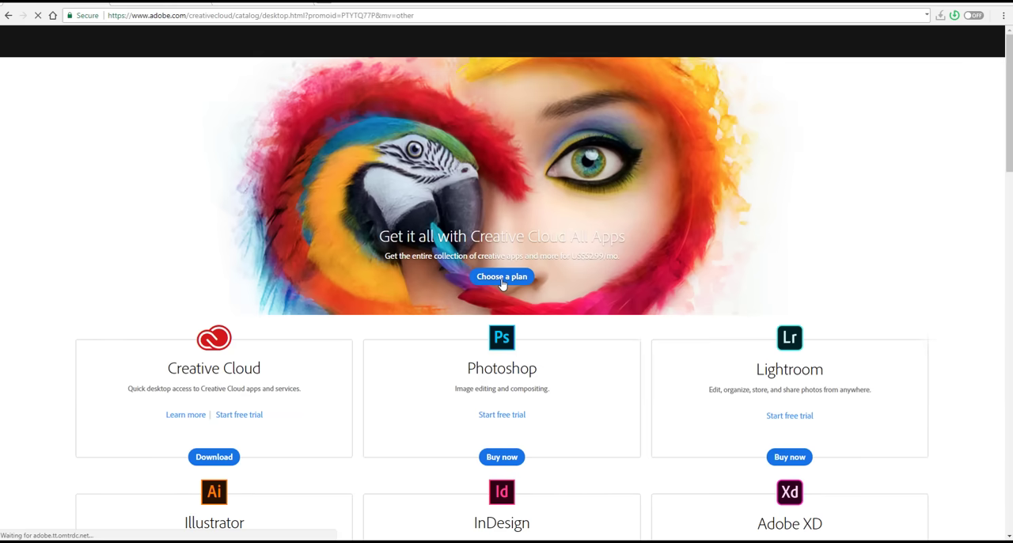
pyautogui.scroll(-5, 264, 215)
pyautogui.scroll(-3, 290, 156)
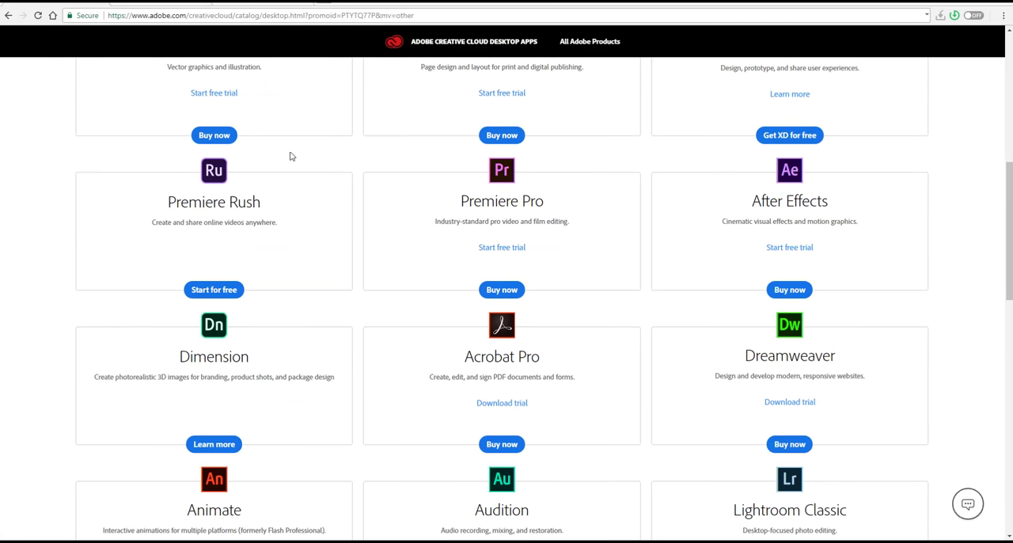
pyautogui.scroll(-5, 319, 159)
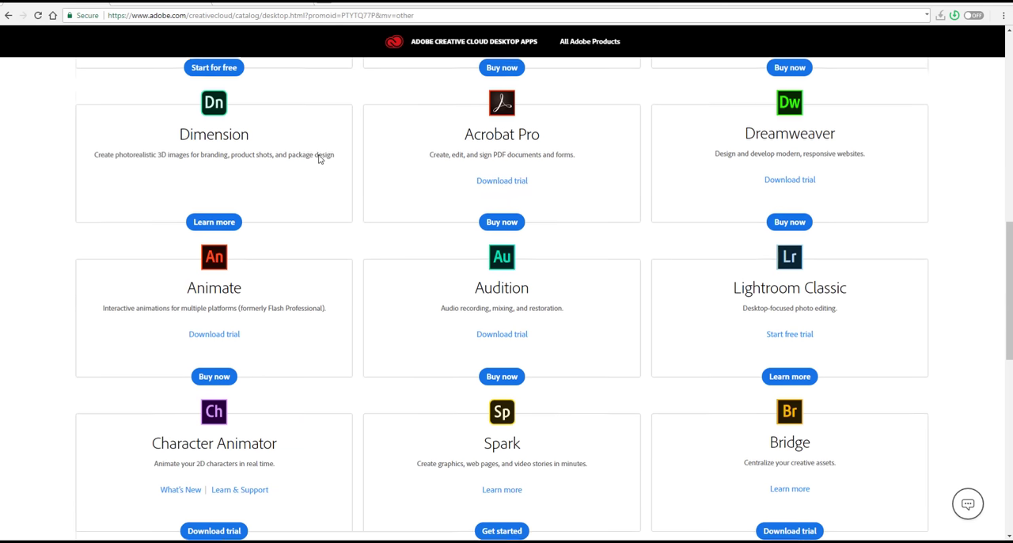
pyautogui.scroll(-3, 319, 159)
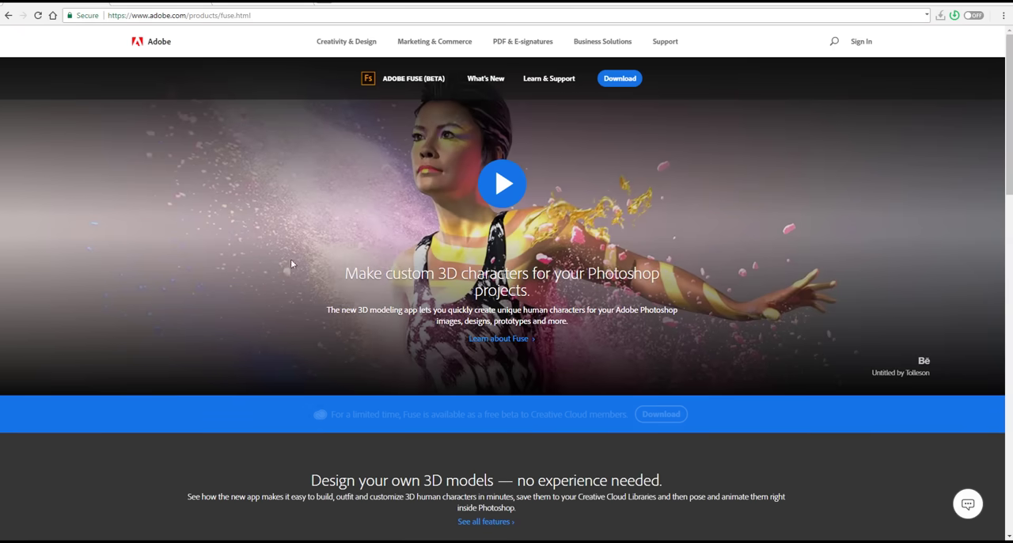
# Step: Read the Adobe Fuse (Beta) product page, covering its features, CreativeSync integration and pricing plans
pyautogui.scroll(-3, 431, 230)
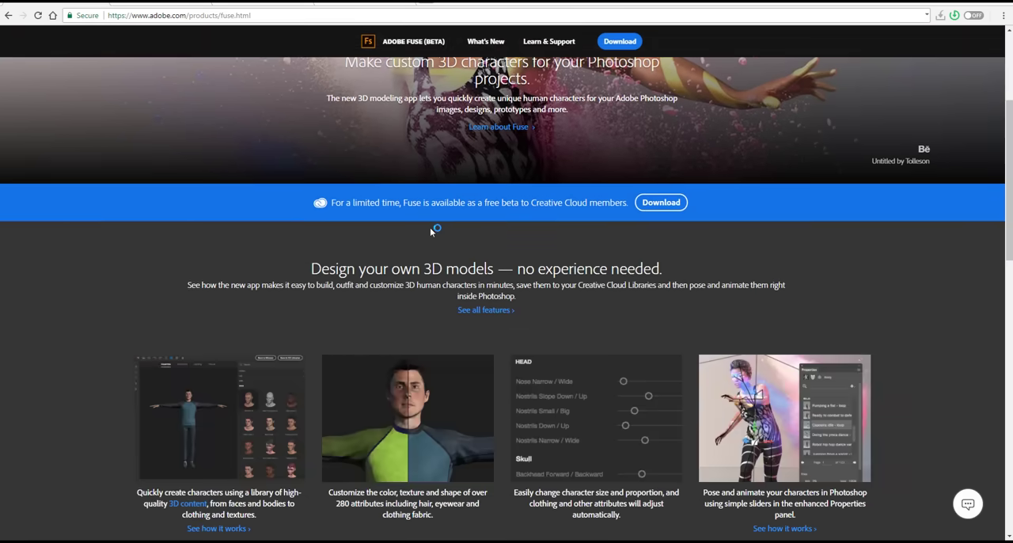
pyautogui.scroll(-2, 431, 230)
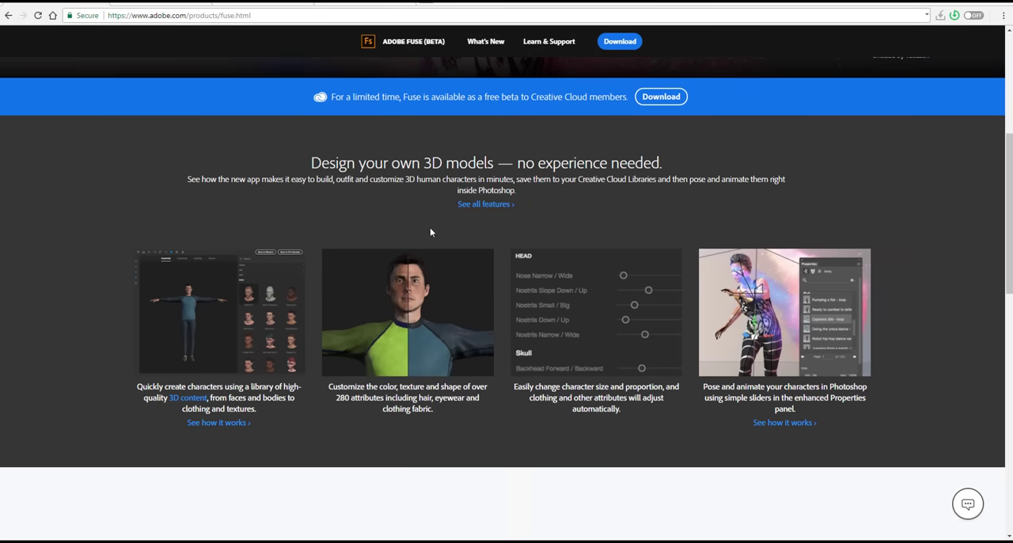
pyautogui.scroll(-3, 429, 232)
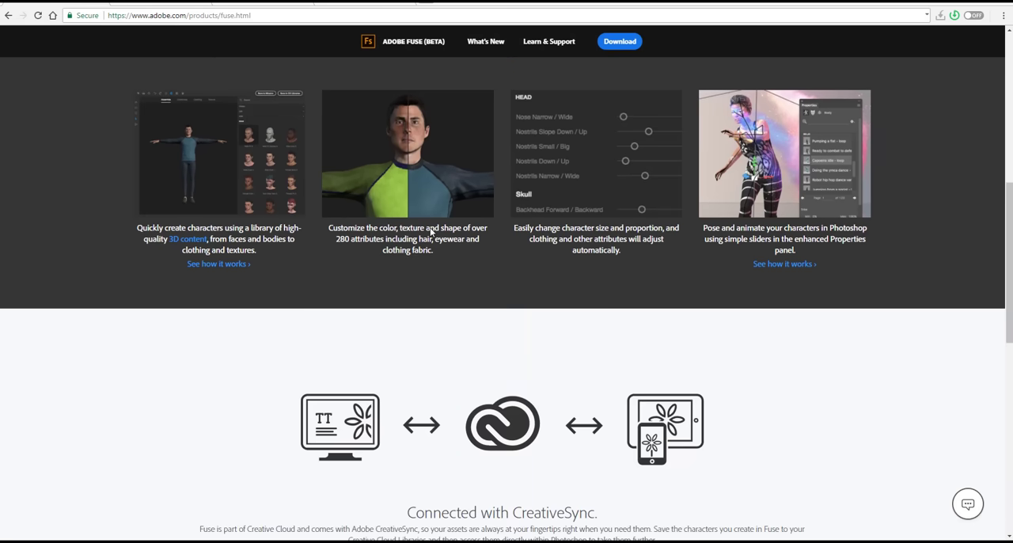
pyautogui.scroll(-3, 432, 230)
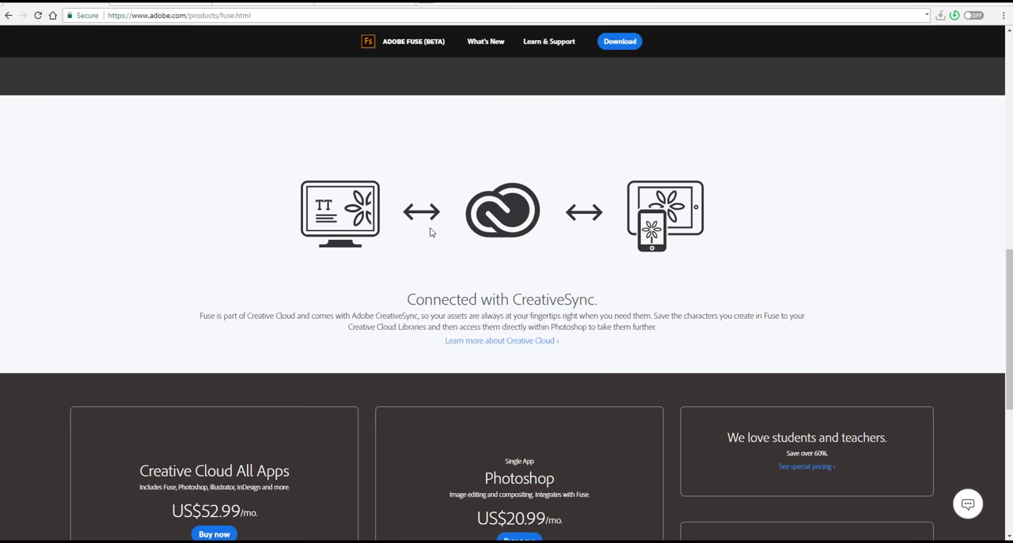
pyautogui.scroll(-3, 432, 230)
pyautogui.scroll(-2, 430, 229)
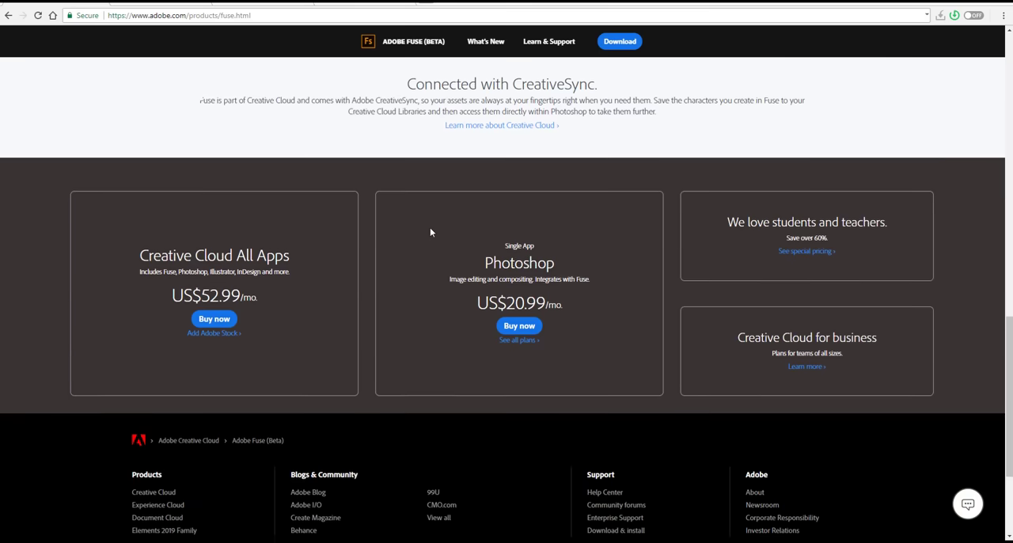
pyautogui.scroll(2, 429, 230)
pyautogui.scroll(4, 430, 231)
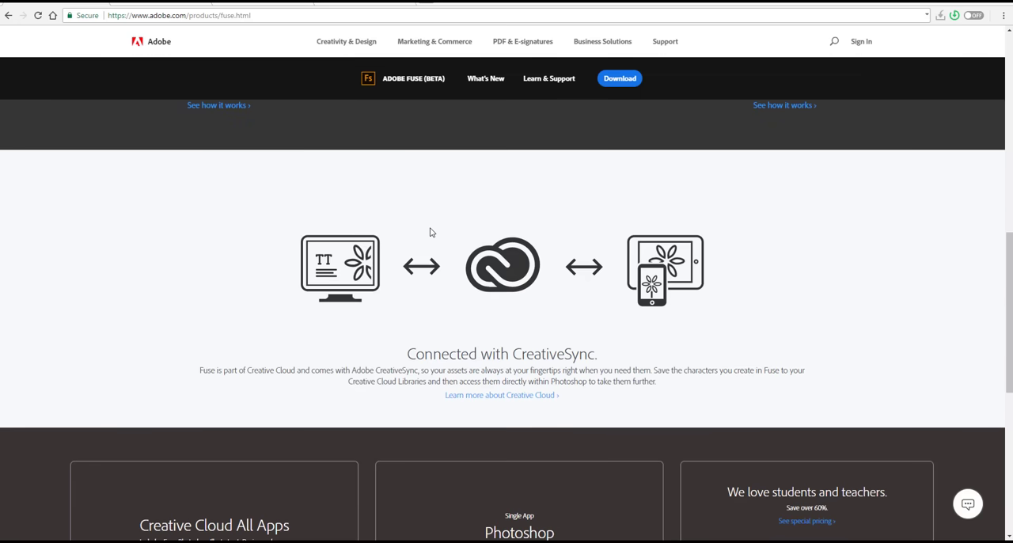
pyautogui.rightClick(431, 232)
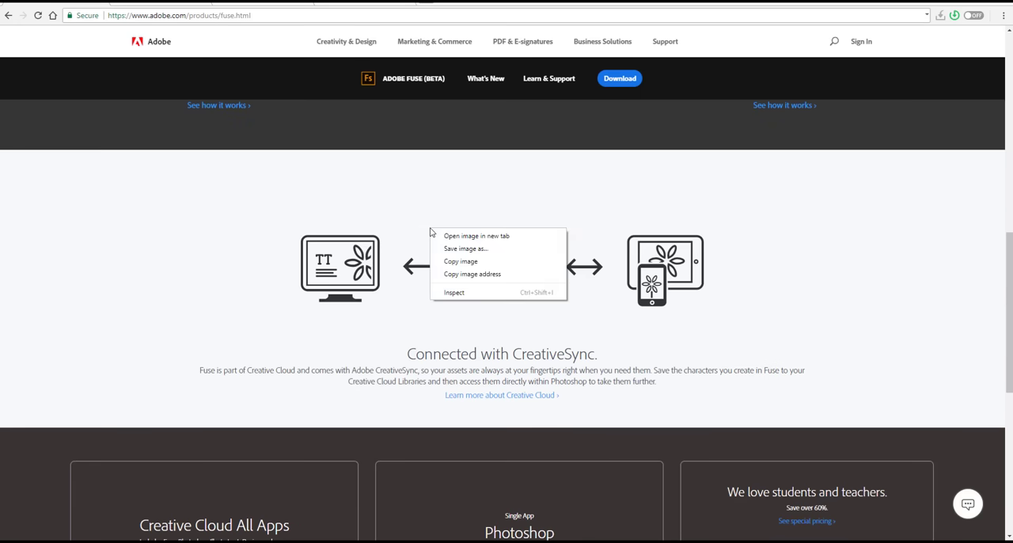
pyautogui.click(404, 208)
pyautogui.scroll(8, 404, 208)
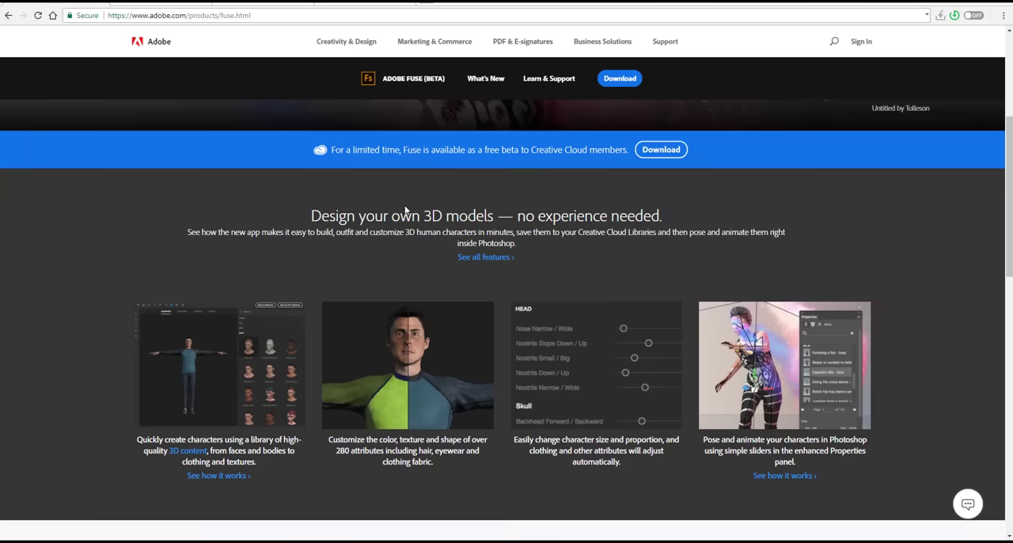
pyautogui.scroll(2, 381, 209)
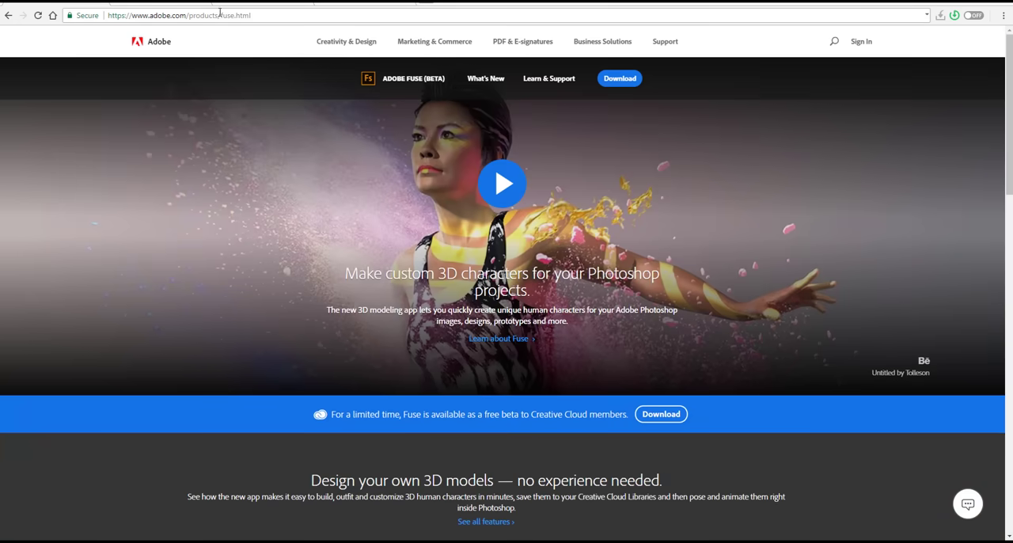
# Step: Open the introduction video on the Adobe Fuse page, mute it and skip ahead to 00:33
pyautogui.click(157, 4)
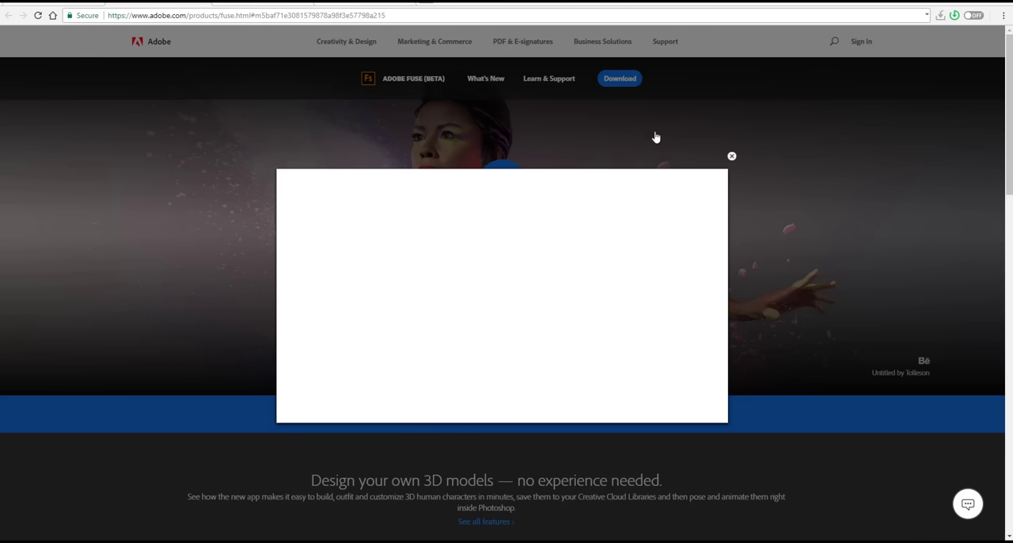
pyautogui.click(731, 156)
pyautogui.click(501, 190)
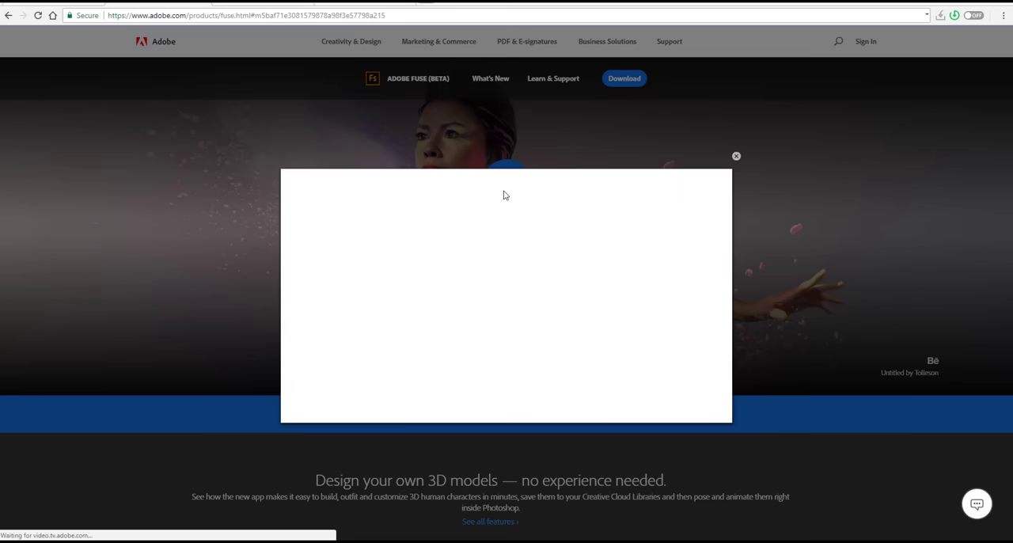
pyautogui.click(595, 282)
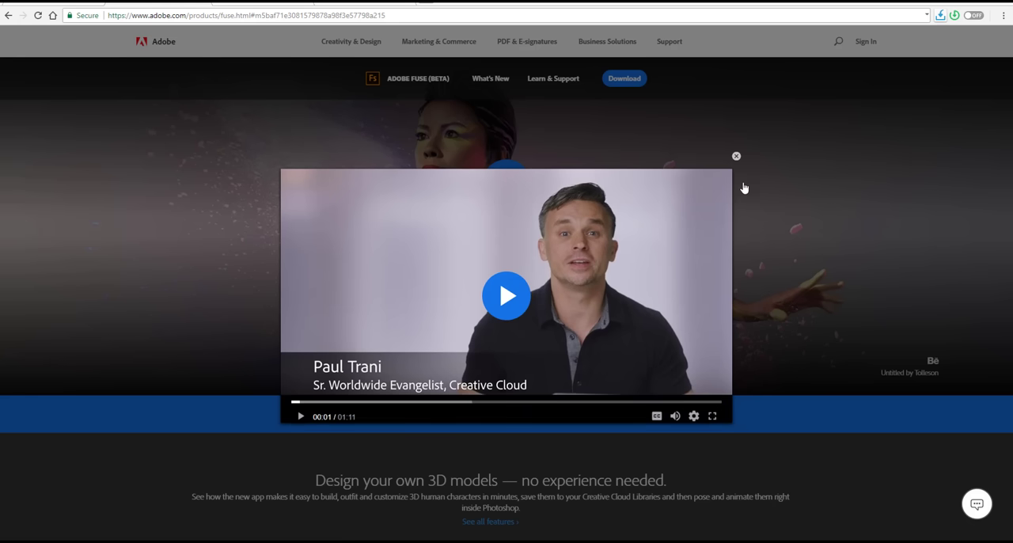
pyautogui.click(432, 399)
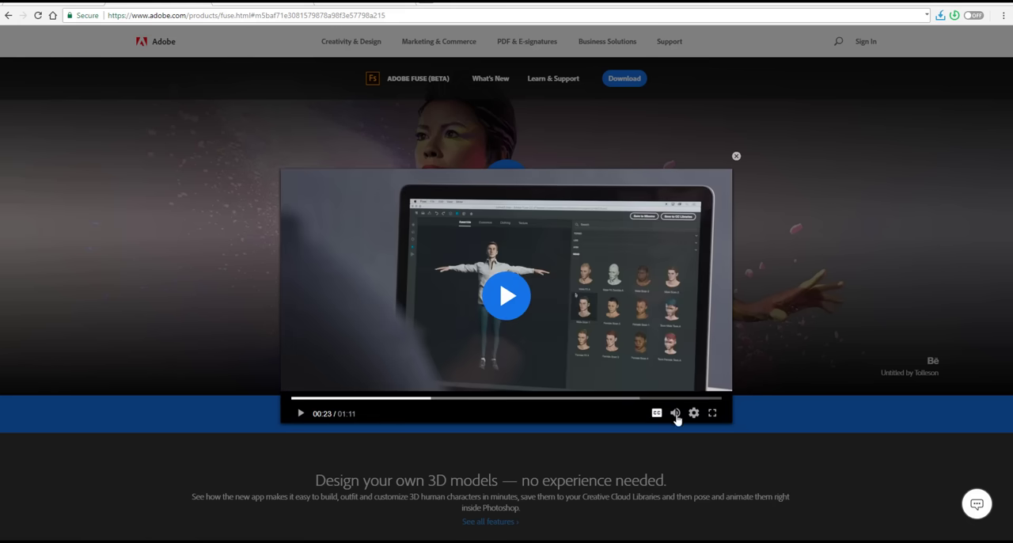
pyautogui.click(676, 414)
pyautogui.click(491, 399)
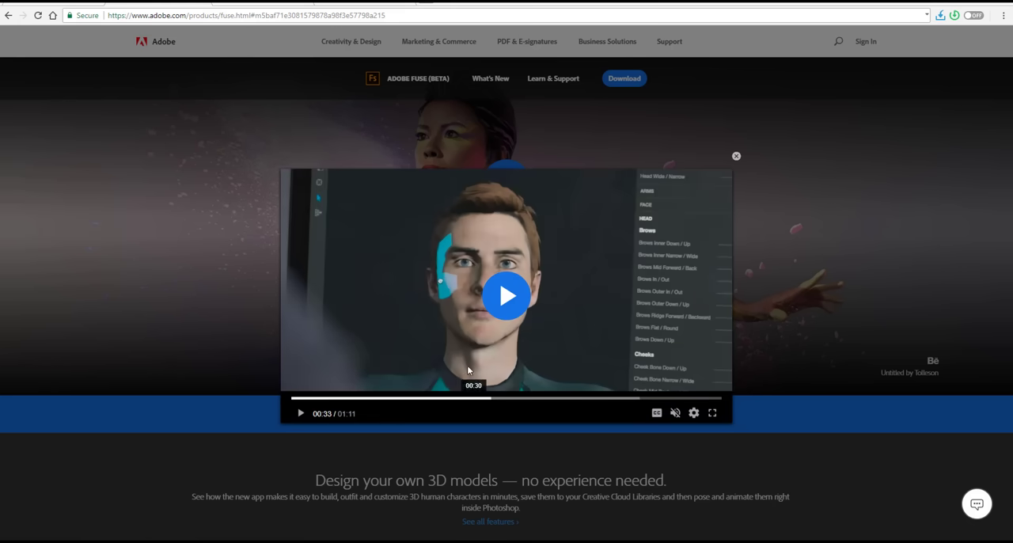
# Step: Resume the Fuse introduction video, sample its remaining parts up to 01:03, and close the player
pyautogui.click(543, 344)
pyautogui.click(580, 399)
pyautogui.click(616, 399)
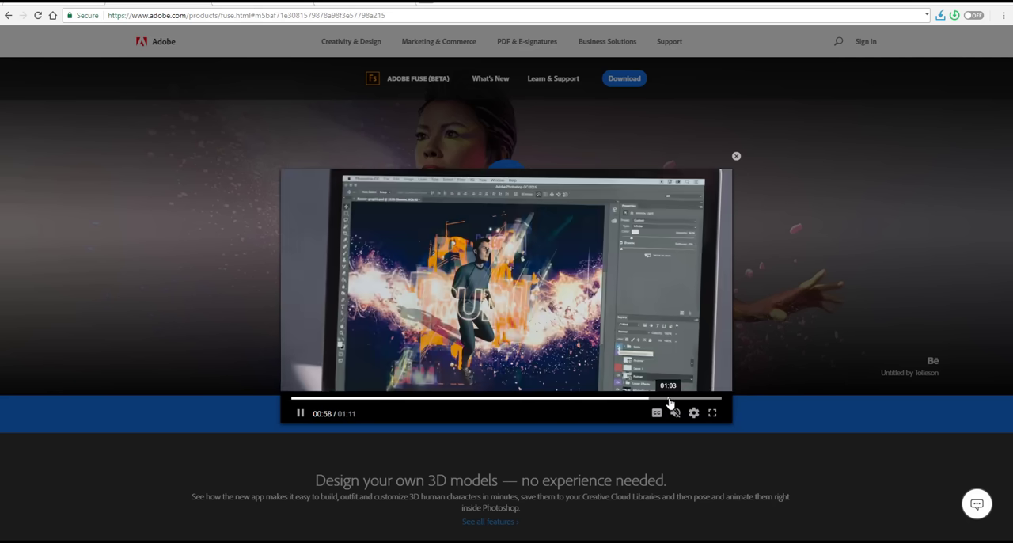
pyautogui.click(668, 399)
pyautogui.click(545, 399)
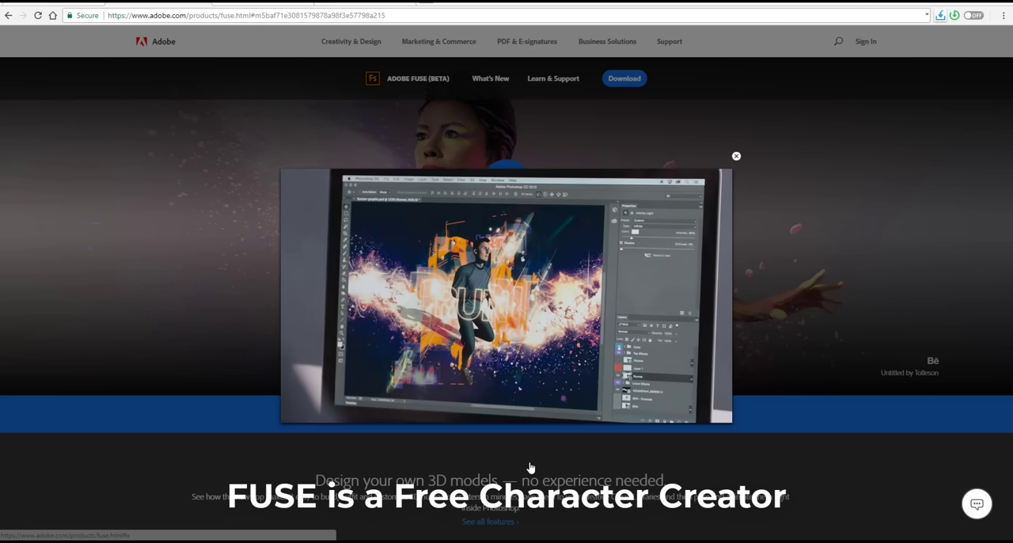
pyautogui.click(523, 455)
pyautogui.scroll(-3, 523, 455)
pyautogui.scroll(2, 523, 454)
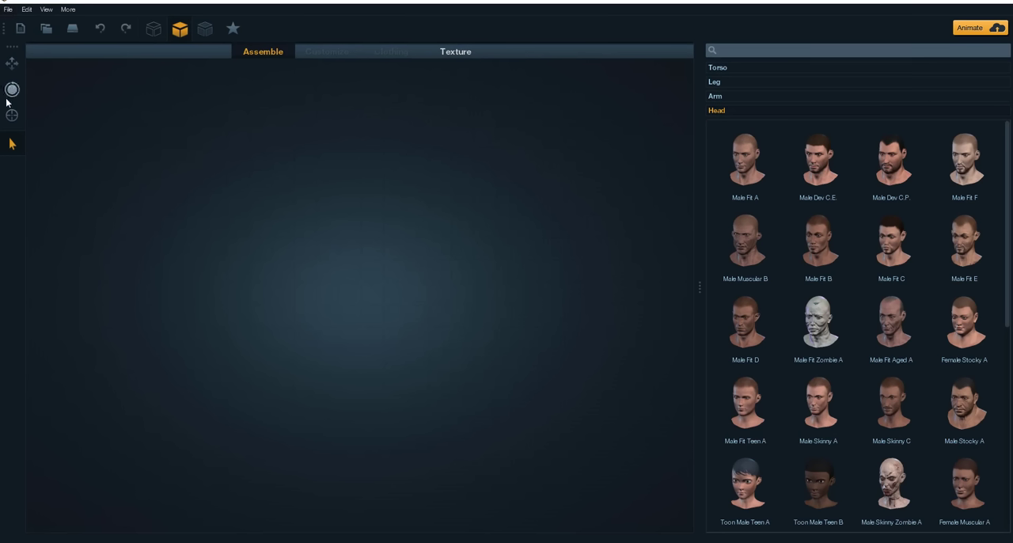
# Step: Switch to Fuse and examine the file commands for importing substances, characters and clothing and for exporting the model as OBJ
pyautogui.click(9, 10)
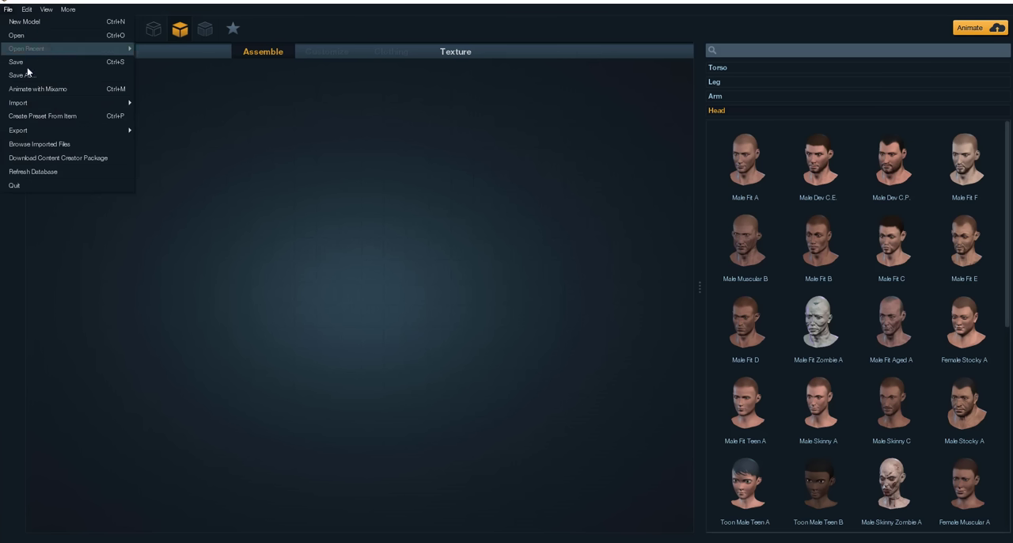
pyautogui.moveTo(49, 107)
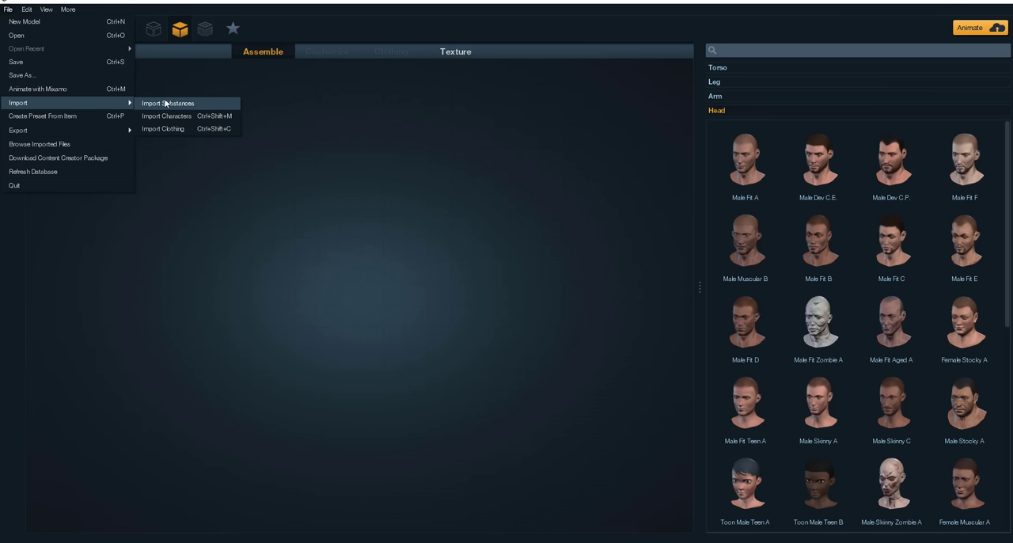
pyautogui.moveTo(56, 132)
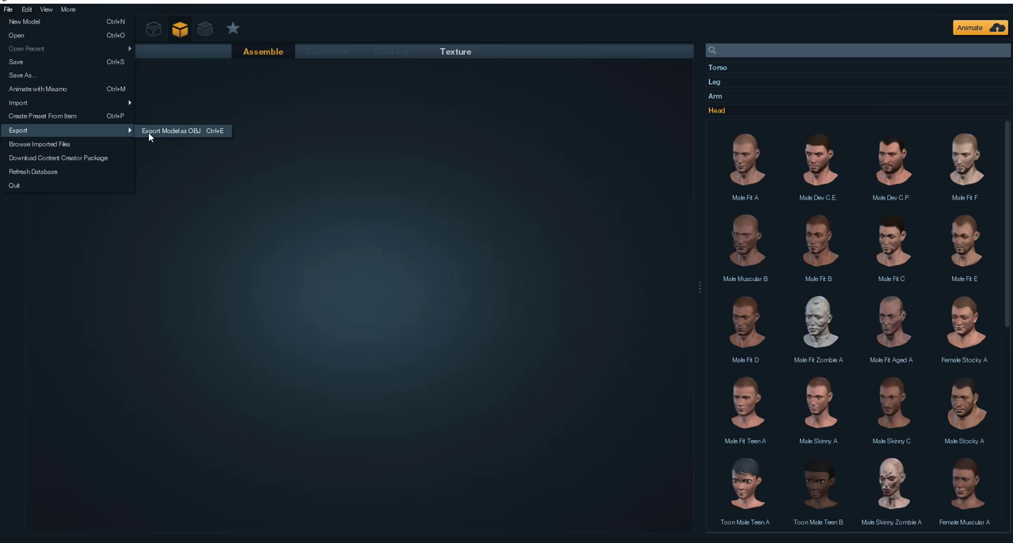
# Step: Add a bearded male head to the empty scene and inspect its mesh in wireframe display
pyautogui.click(314, 144)
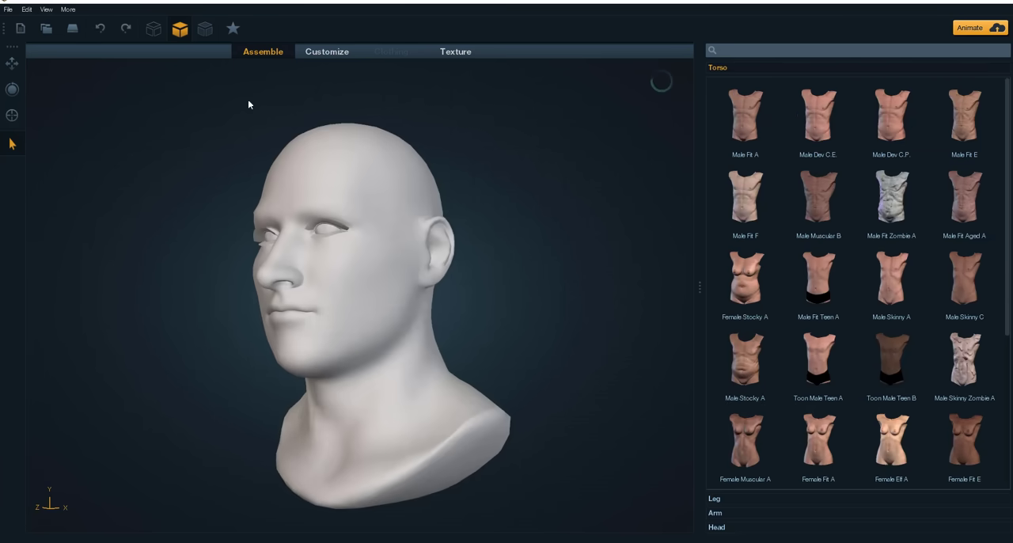
pyautogui.moveTo(188, 121); pyautogui.dragTo(261, 226)
pyautogui.click(153, 29)
pyautogui.moveTo(620, 272); pyautogui.dragTo(506, 291)
pyautogui.moveTo(171, 222); pyautogui.dragTo(219, 218)
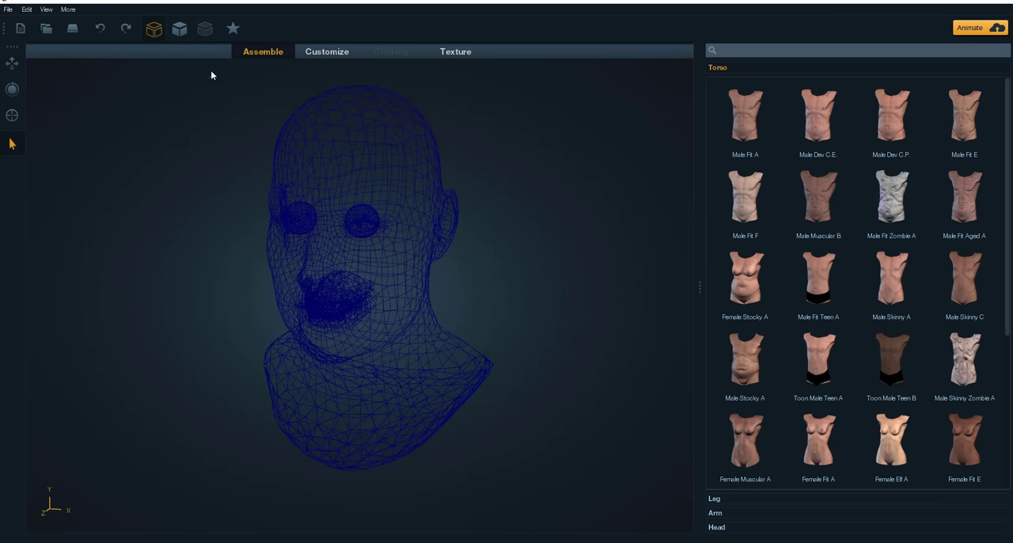
# Step: Display the head with textures and wireframe overlaid, and inspect it up close from several angles
pyautogui.click(205, 28)
pyautogui.moveTo(166, 320); pyautogui.dragTo(490, 294)
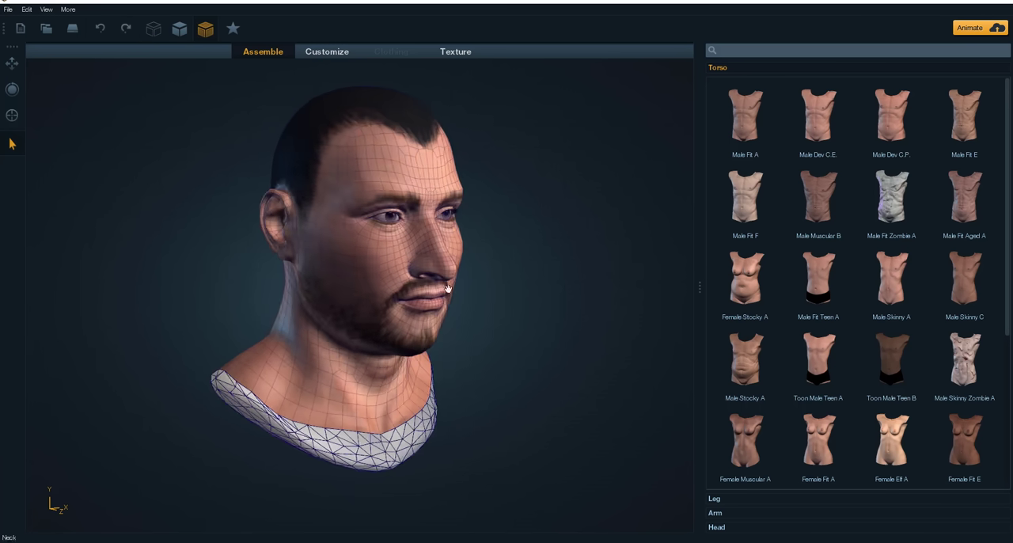
pyautogui.scroll(5, 504, 261)
pyautogui.scroll(-3, 505, 261)
pyautogui.moveTo(633, 277); pyautogui.dragTo(537, 284)
pyautogui.scroll(-3, 533, 286)
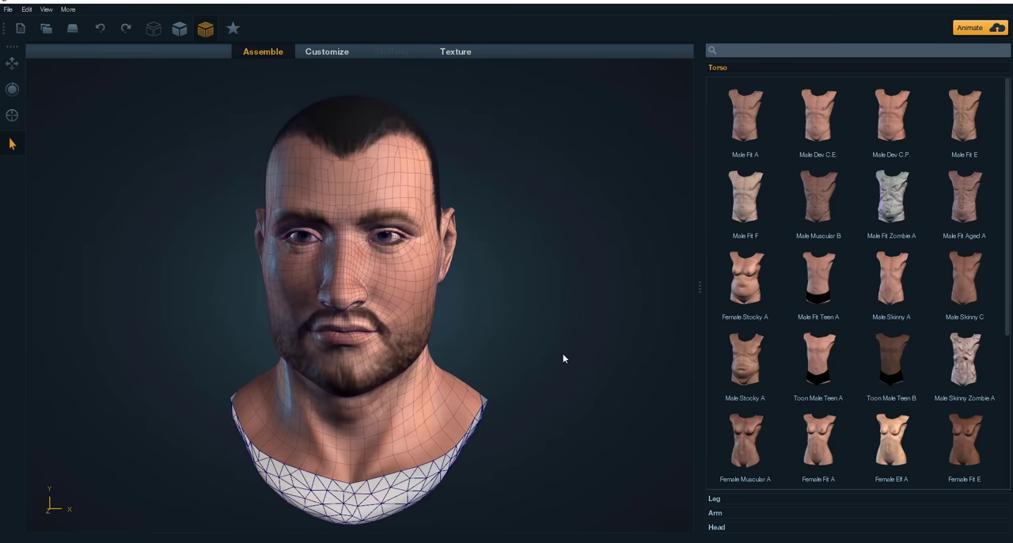
pyautogui.moveTo(562, 353); pyautogui.dragTo(514, 355)
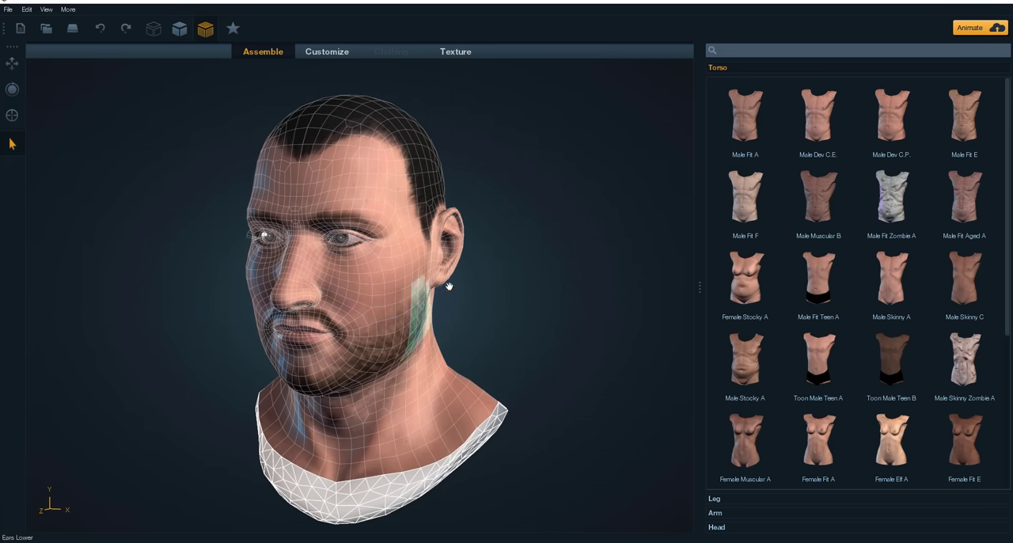
# Step: Select the head and examine its highlighted regions and open neck from the side and front
pyautogui.moveTo(450, 285); pyautogui.dragTo(437, 298)
pyautogui.click(427, 226)
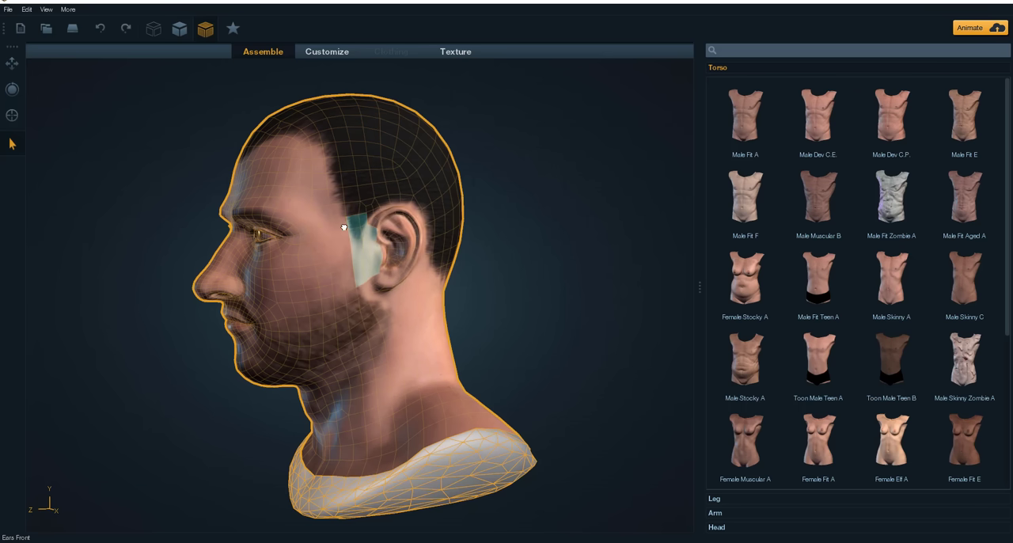
pyautogui.moveTo(575, 363); pyautogui.dragTo(673, 362)
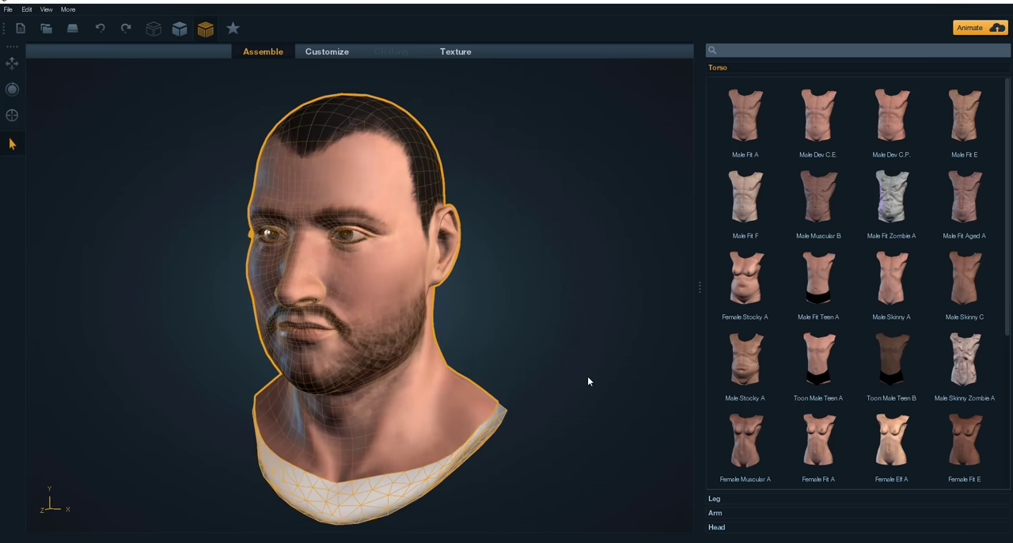
pyautogui.moveTo(587, 379); pyautogui.dragTo(593, 300, button='middle')
pyautogui.scroll(-3, 592, 302)
pyautogui.moveTo(498, 365); pyautogui.dragTo(522, 371)
pyautogui.scroll(3, 417, 349)
pyautogui.moveTo(434, 421); pyautogui.dragTo(370, 459, button='middle')
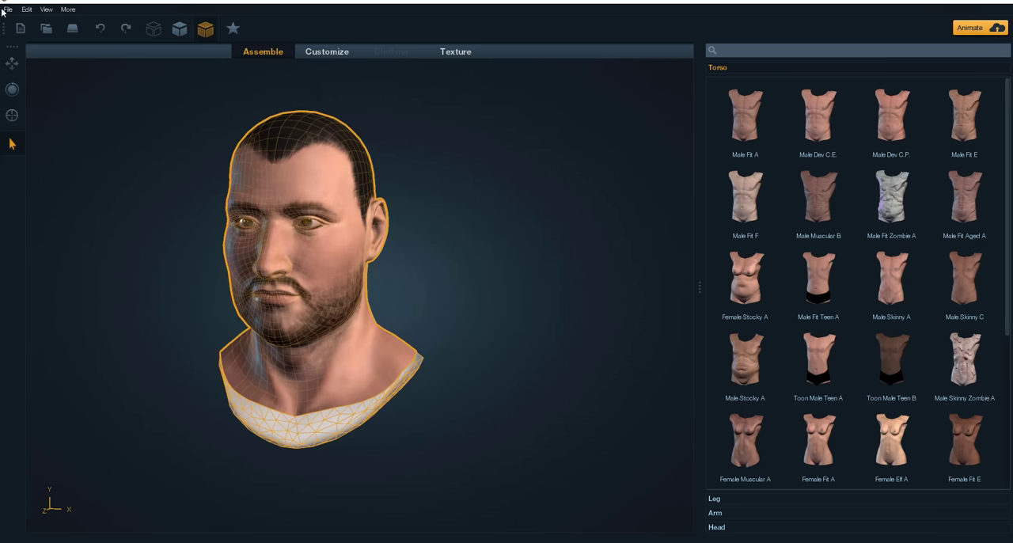
# Step: Attach a stocky torso below the head and inspect it from the front, side and back
pyautogui.moveTo(508, 285); pyautogui.dragTo(593, 353)
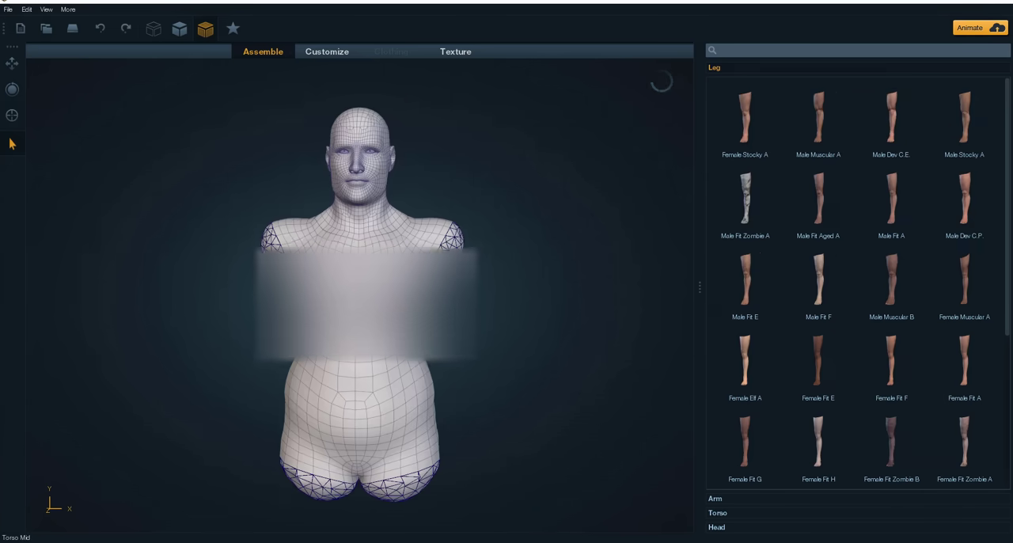
pyautogui.moveTo(588, 203); pyautogui.dragTo(505, 233)
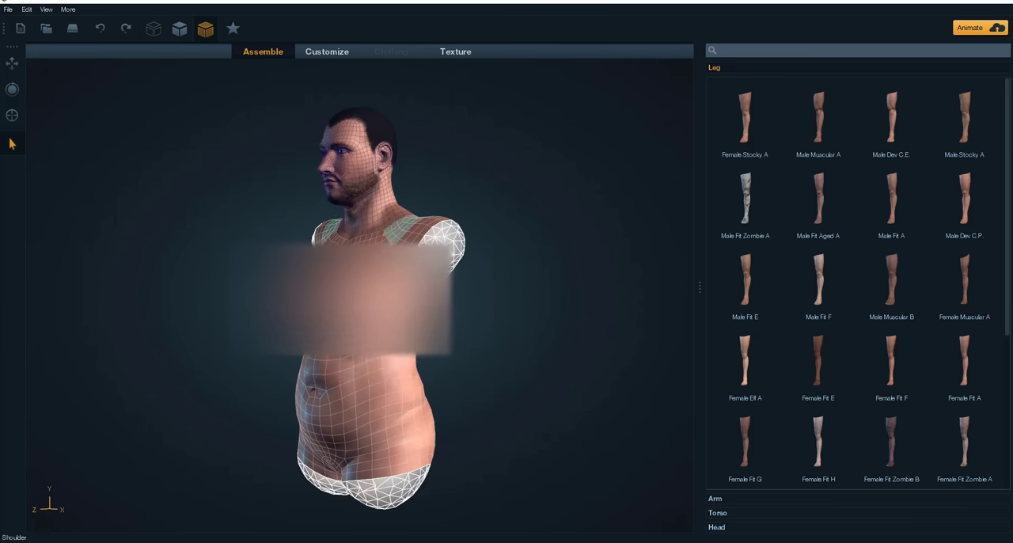
pyautogui.moveTo(578, 319); pyautogui.dragTo(336, 293)
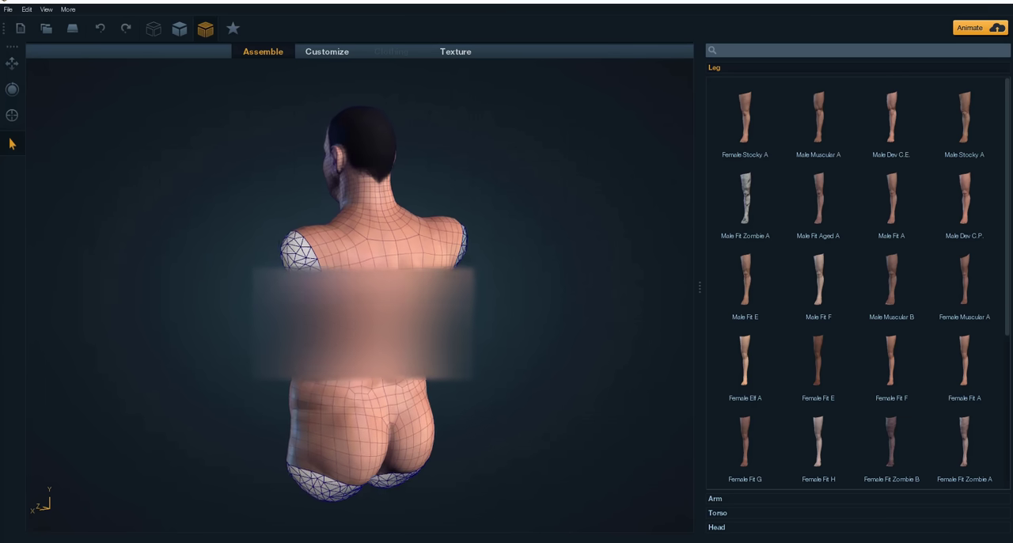
pyautogui.scroll(-3, 821, 362)
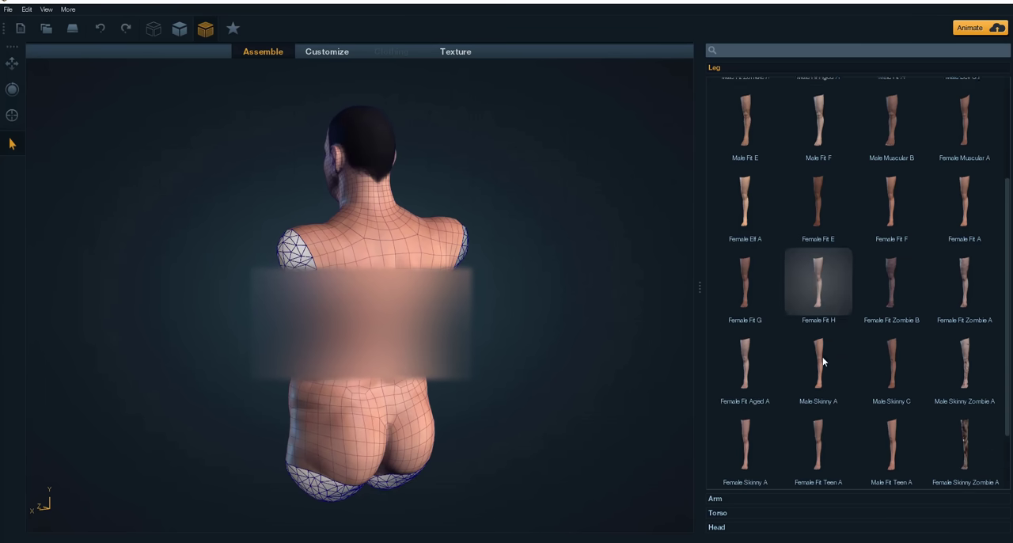
# Step: Replace the stocky torso with a lean male torso and attach male legs to it
pyautogui.click(726, 516)
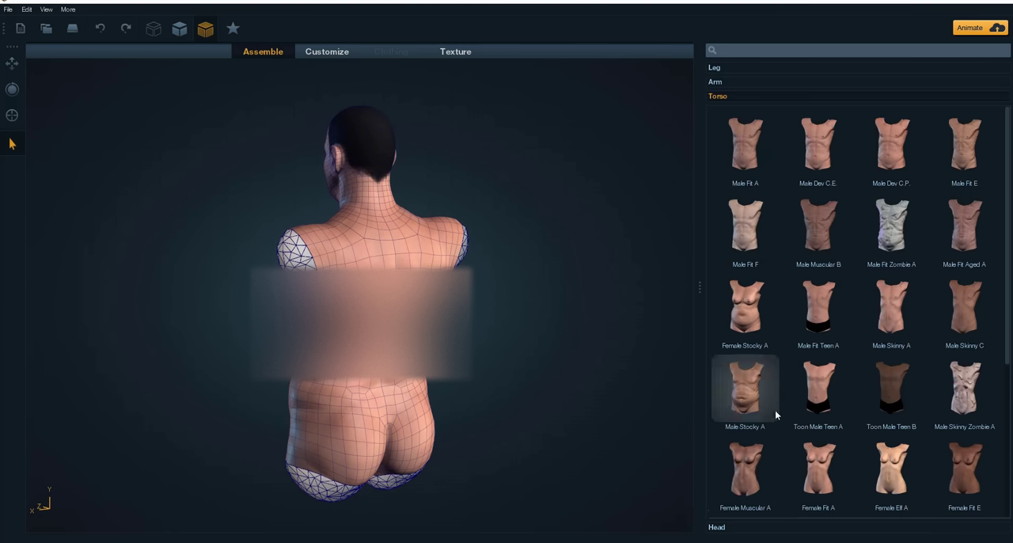
pyautogui.moveTo(525, 336); pyautogui.dragTo(748, 312)
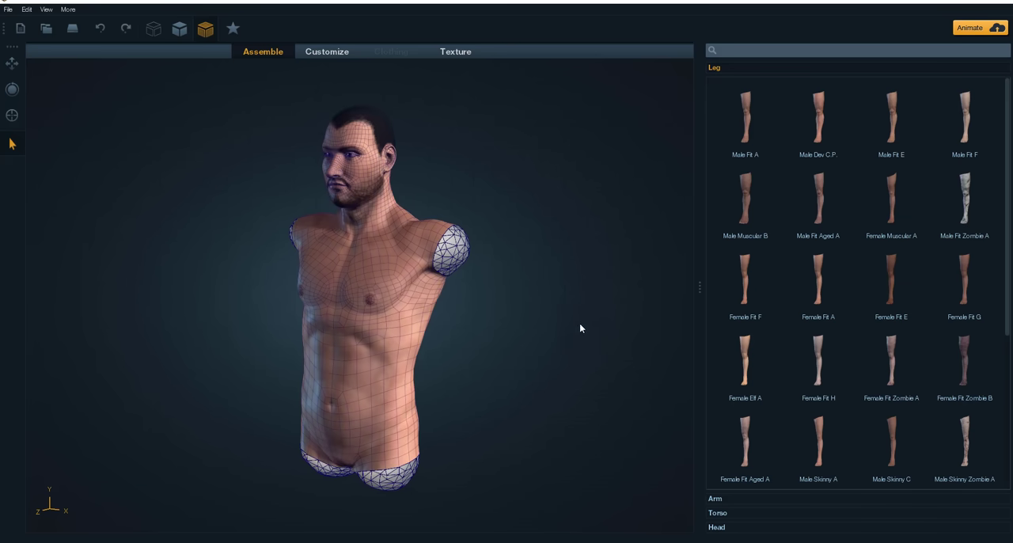
pyautogui.moveTo(578, 325); pyautogui.dragTo(554, 309)
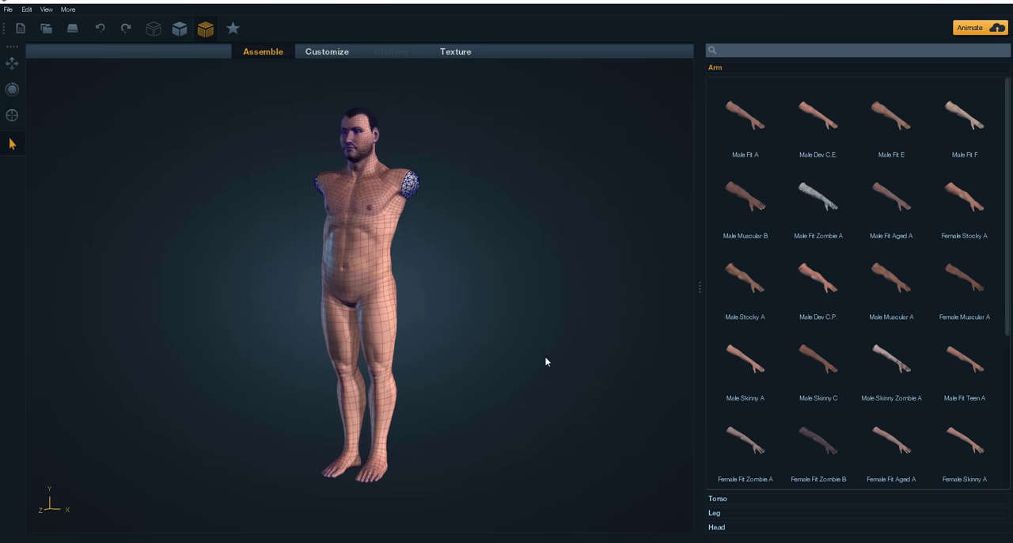
# Step: Review the available leg models, attach male arms to the torso and view the completed body from above
pyautogui.click(734, 515)
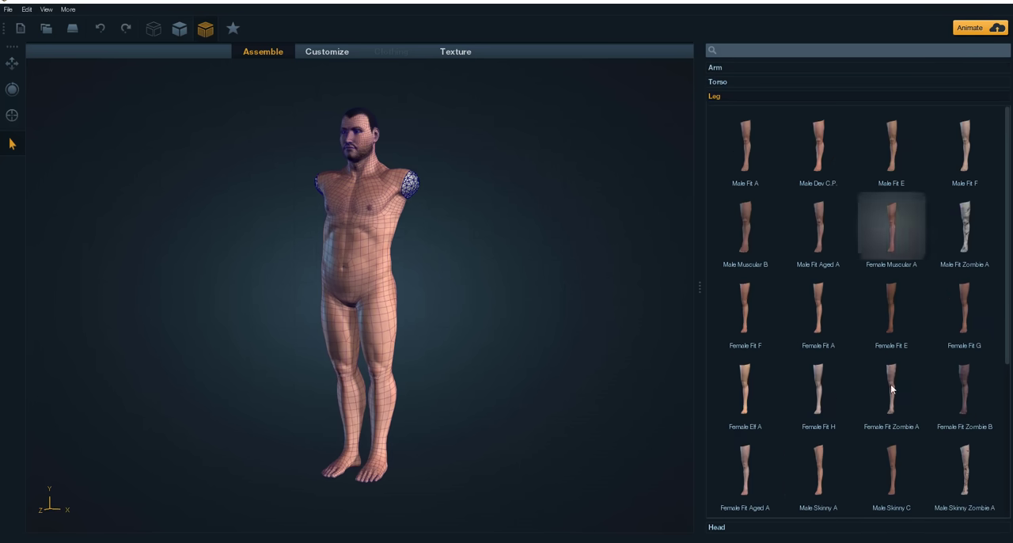
pyautogui.scroll(5, 521, 281)
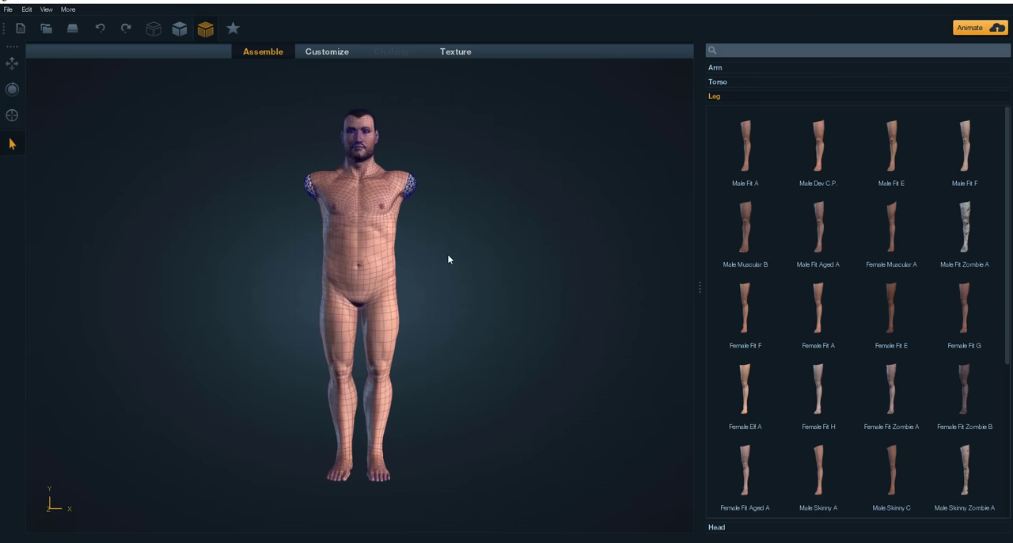
pyautogui.moveTo(560, 279); pyautogui.dragTo(532, 280, button='middle')
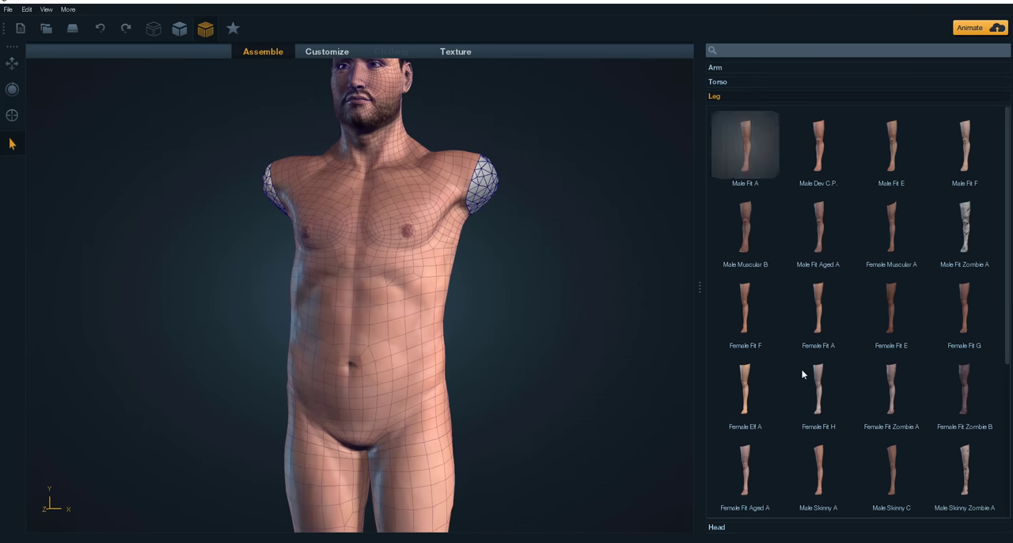
pyautogui.click(717, 68)
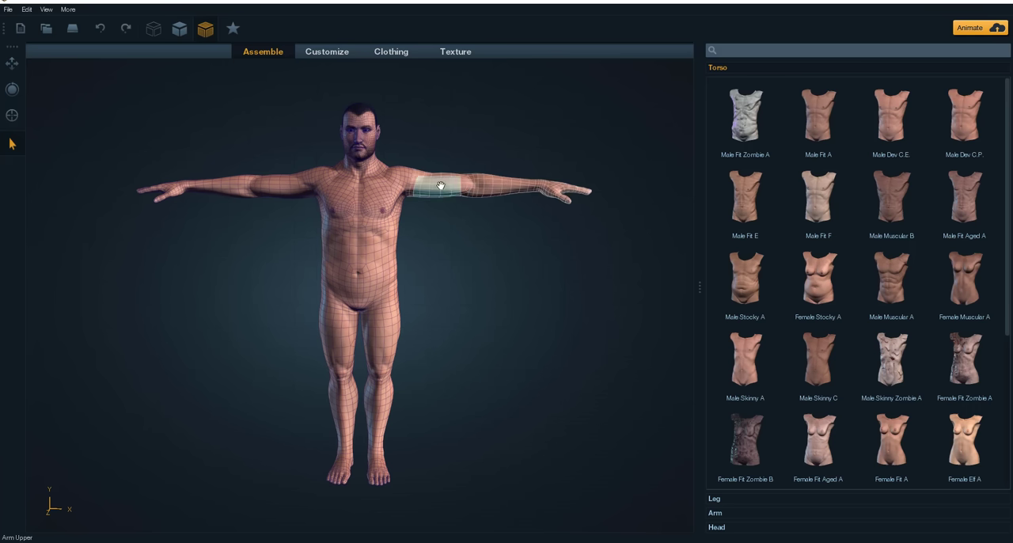
pyautogui.moveTo(459, 281); pyautogui.dragTo(414, 364, button='middle')
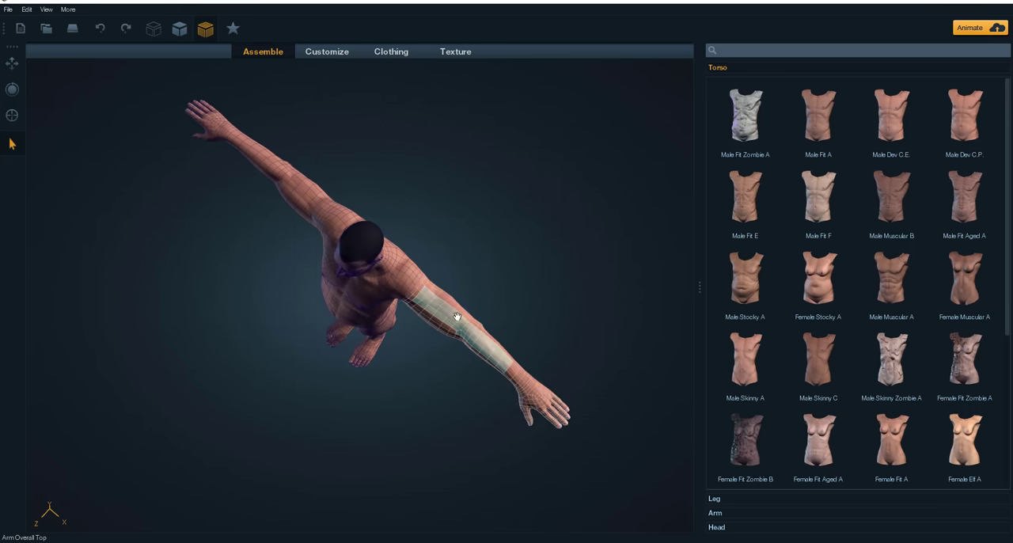
pyautogui.moveTo(459, 310)
pyautogui.mouseDown()
pyautogui.moveTo(427, 291)
pyautogui.moveTo(441, 298)
pyautogui.moveTo(426, 293)
pyautogui.moveTo(453, 348)
pyautogui.mouseUp()
pyautogui.moveTo(458, 408); pyautogui.dragTo(7, 350)
pyautogui.click(502, 313)
pyautogui.moveTo(493, 327); pyautogui.dragTo(207, 330)
pyautogui.moveTo(453, 401); pyautogui.dragTo(454, 379)
# Step: Examine the assembled male body from head to feet, up close and from a distance
pyautogui.scroll(5, 432, 264)
pyautogui.moveTo(520, 212); pyautogui.dragTo(477, 451, button='middle')
pyautogui.moveTo(390, 365); pyautogui.dragTo(467, 387)
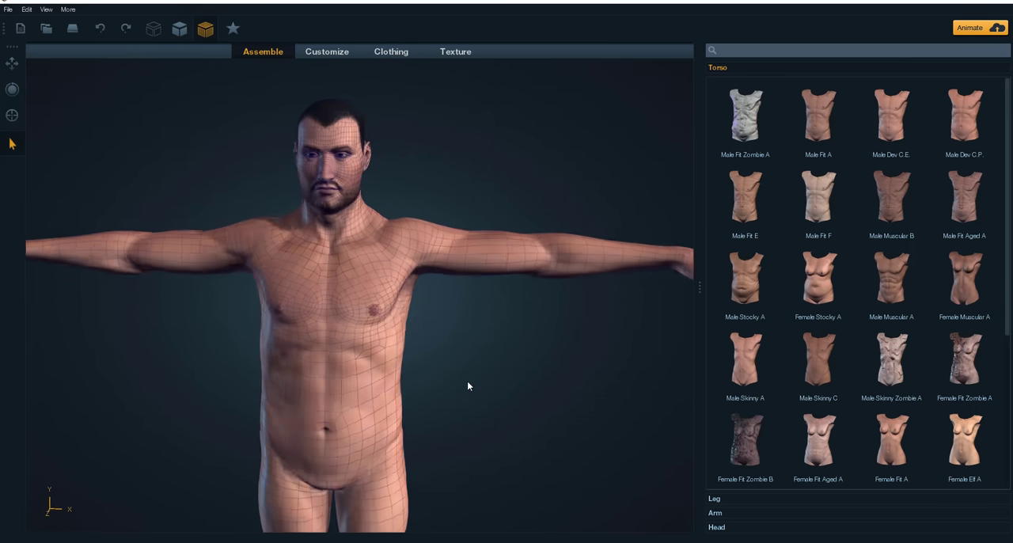
pyautogui.moveTo(511, 441); pyautogui.dragTo(533, 280, button='middle')
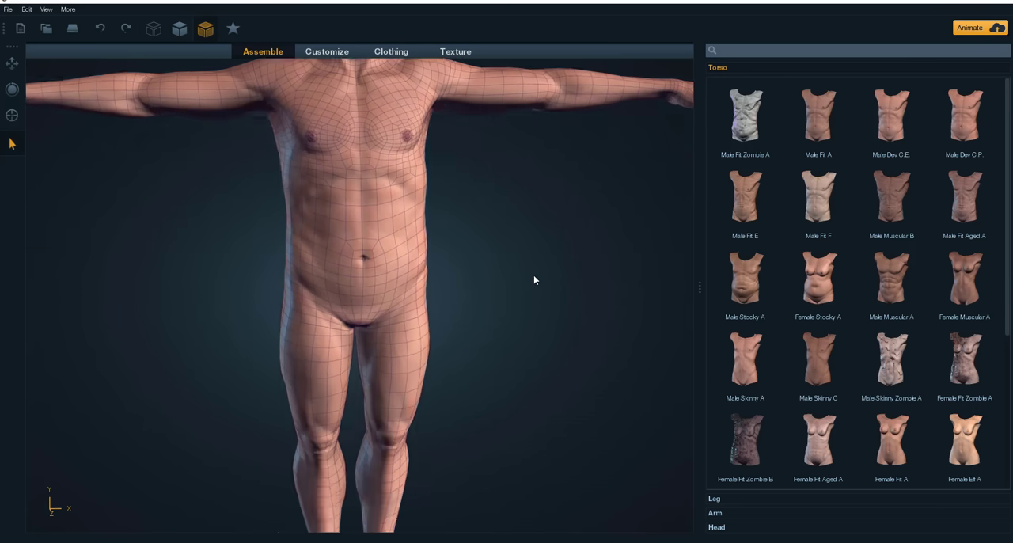
pyautogui.scroll(-4, 522, 313)
pyautogui.moveTo(502, 290); pyautogui.dragTo(465, 358)
pyautogui.moveTo(464, 358); pyautogui.dragTo(463, 448, button='middle')
pyautogui.scroll(5, 410, 308)
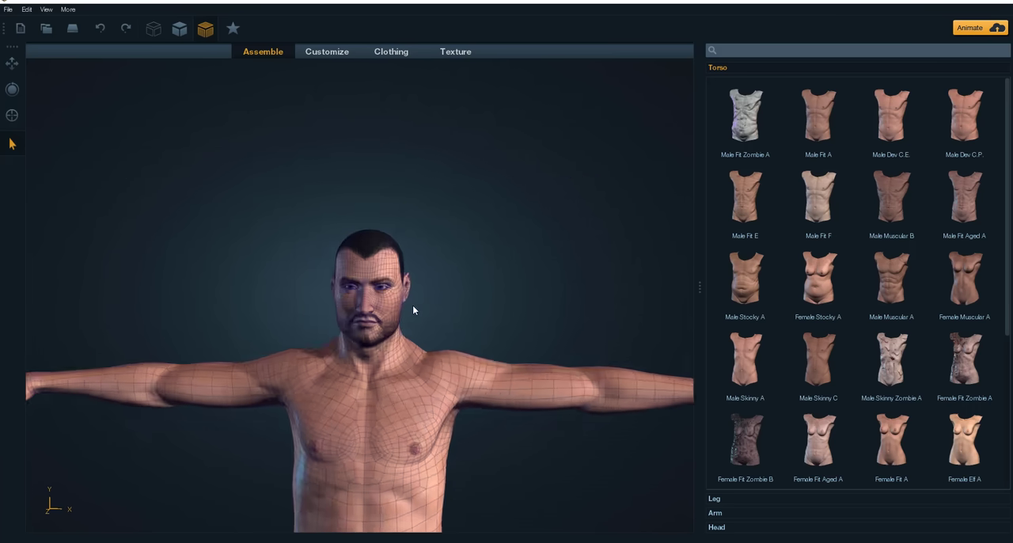
pyautogui.moveTo(504, 327); pyautogui.dragTo(437, 338)
pyautogui.scroll(-4, 507, 266)
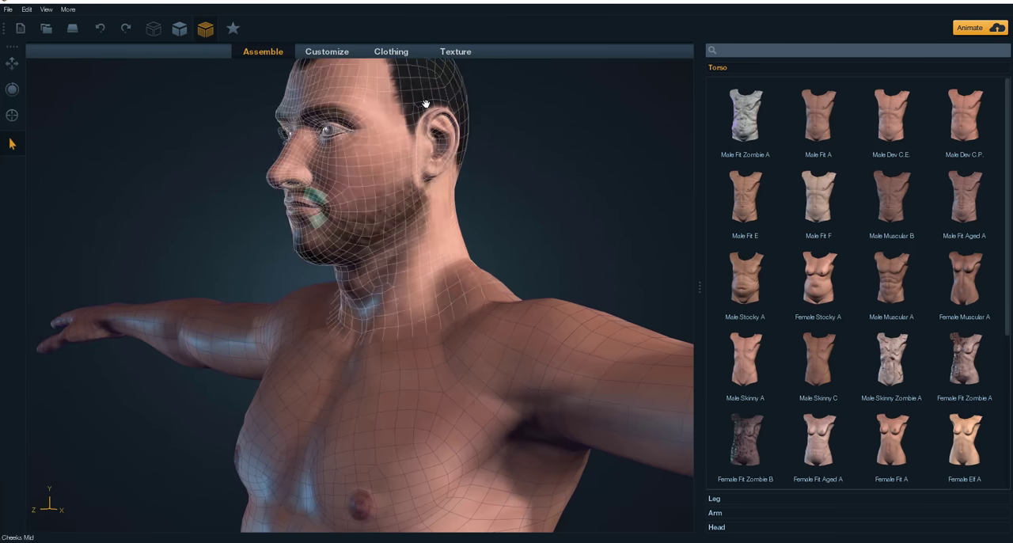
pyautogui.scroll(-3, 532, 208)
pyautogui.scroll(-4, 531, 208)
pyautogui.moveTo(482, 276); pyautogui.dragTo(552, 414)
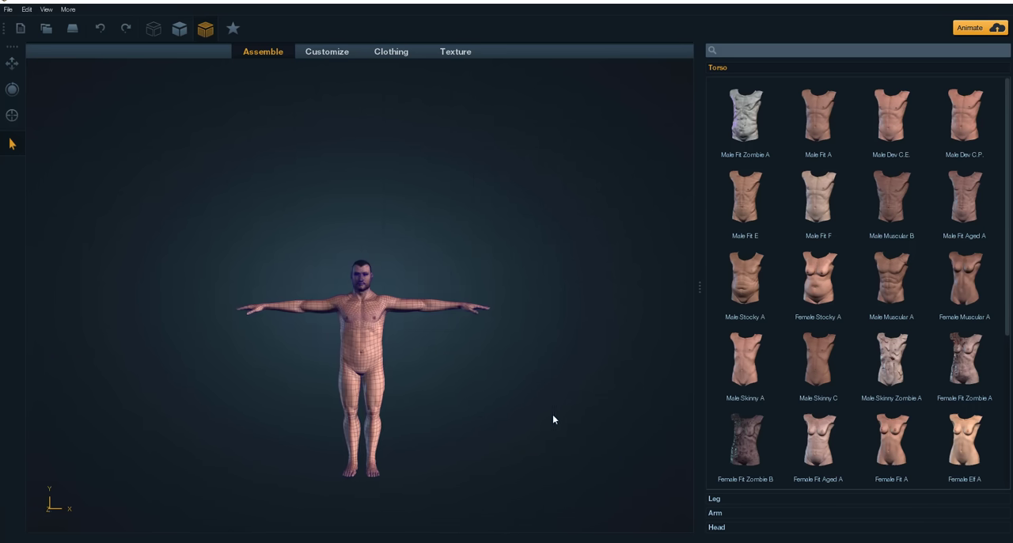
pyautogui.moveTo(443, 362); pyautogui.dragTo(423, 334, button='middle')
pyautogui.scroll(3, 448, 316)
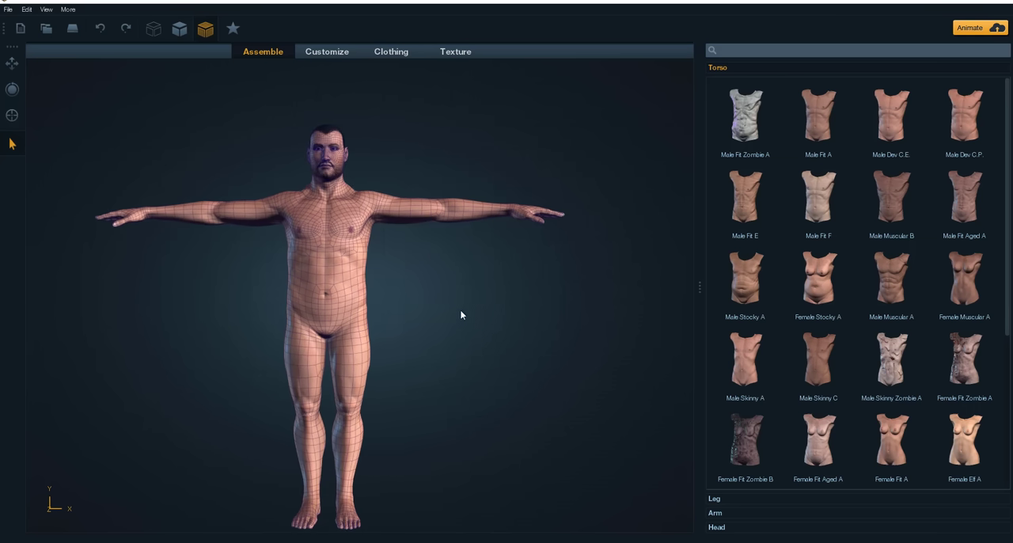
pyautogui.moveTo(460, 308); pyautogui.dragTo(402, 300)
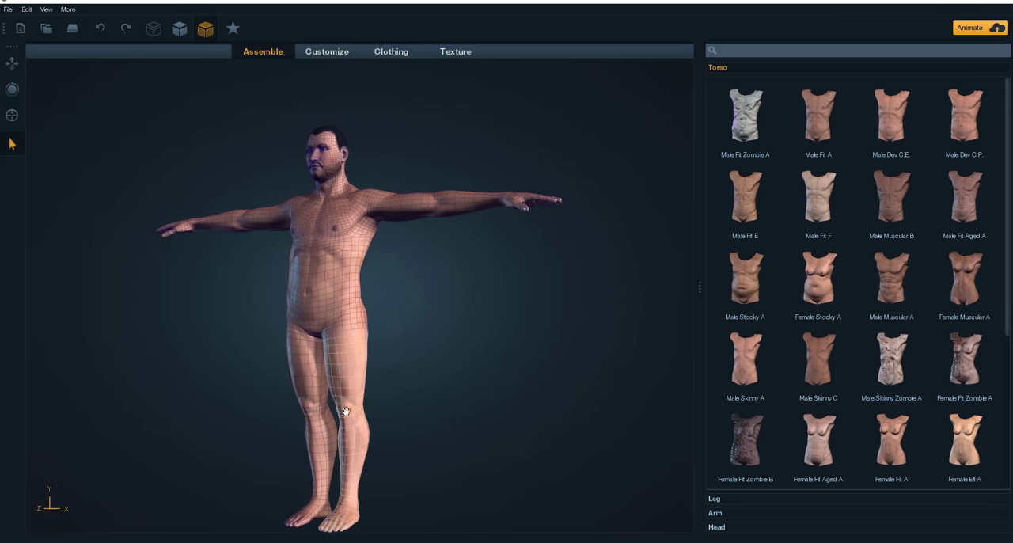
pyautogui.moveTo(433, 441); pyautogui.dragTo(444, 388, button='middle')
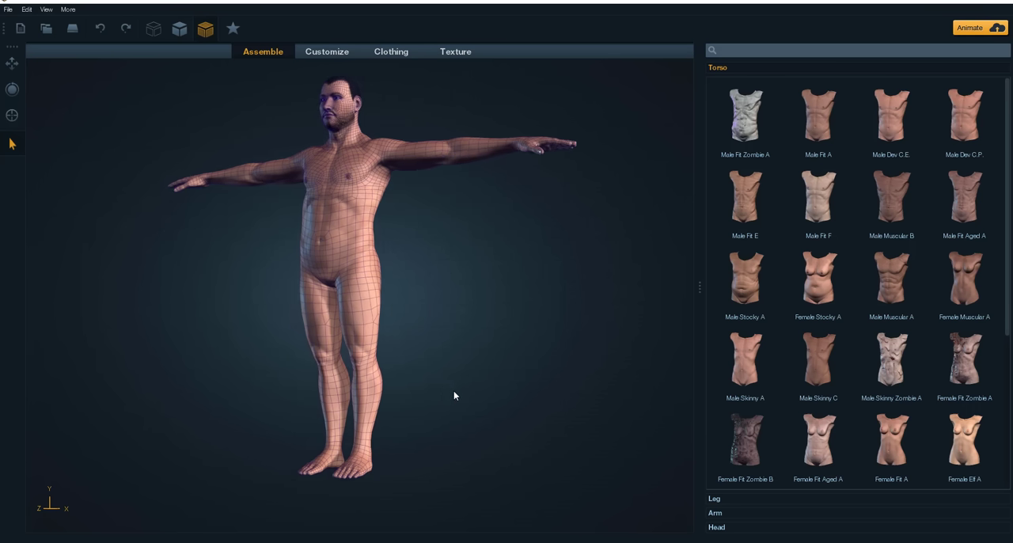
# Step: Look over the body customization sliders and the clothing catalogue, and view the character's face up close
pyautogui.click(338, 53)
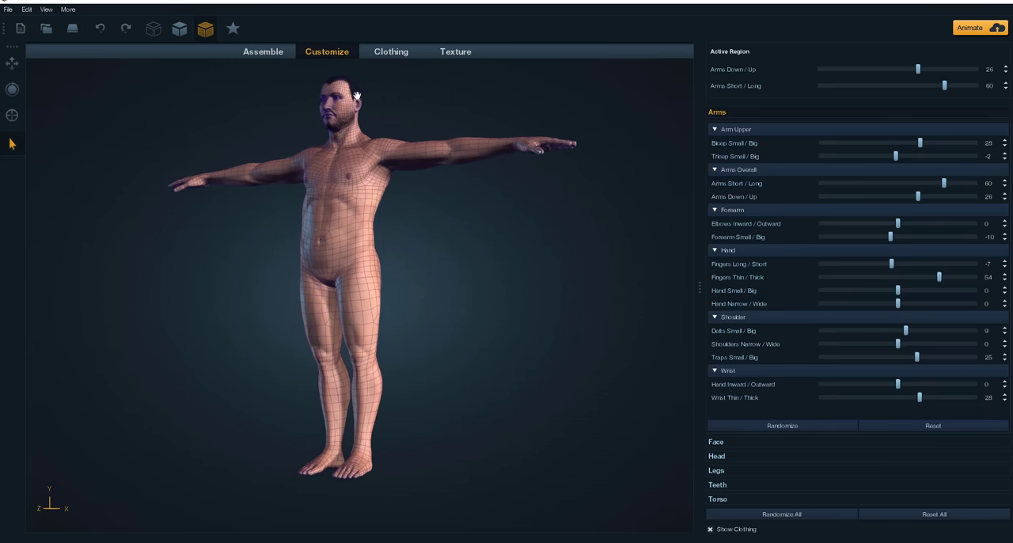
pyautogui.click(391, 51)
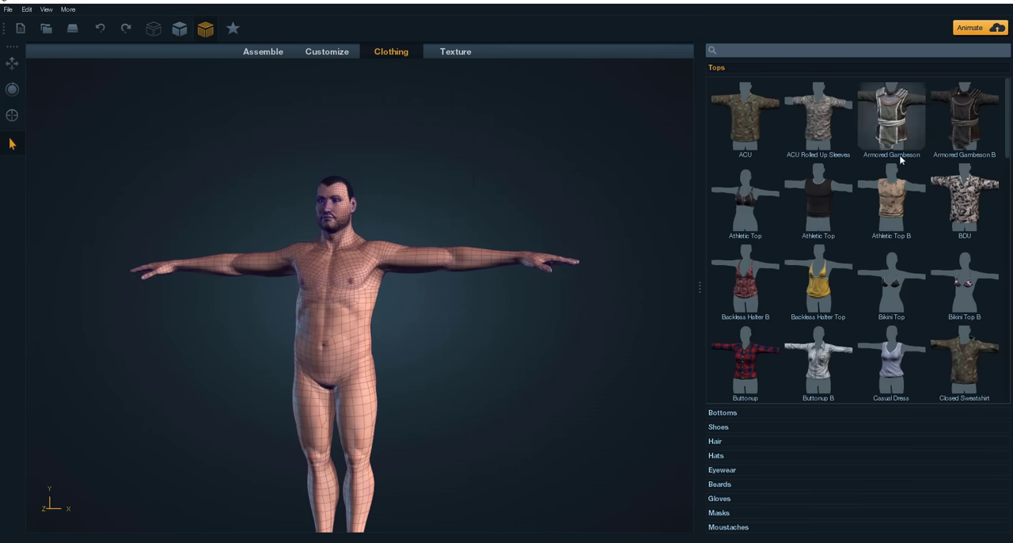
pyautogui.moveTo(517, 368); pyautogui.dragTo(538, 304, button='middle')
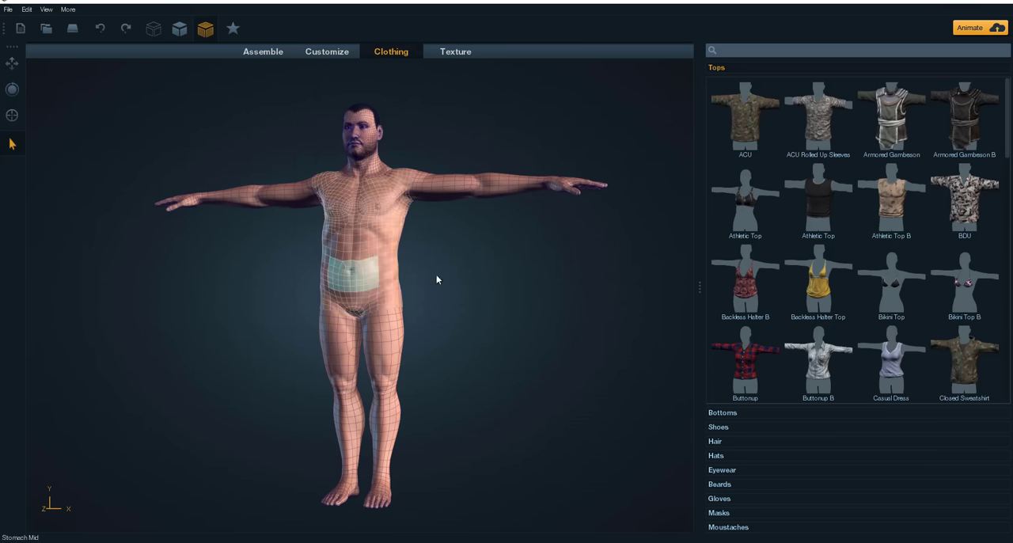
pyautogui.moveTo(437, 279); pyautogui.dragTo(464, 231)
pyautogui.moveTo(387, 155); pyautogui.dragTo(376, 294, button='middle')
pyautogui.scroll(5, 380, 283)
pyautogui.scroll(3, 382, 274)
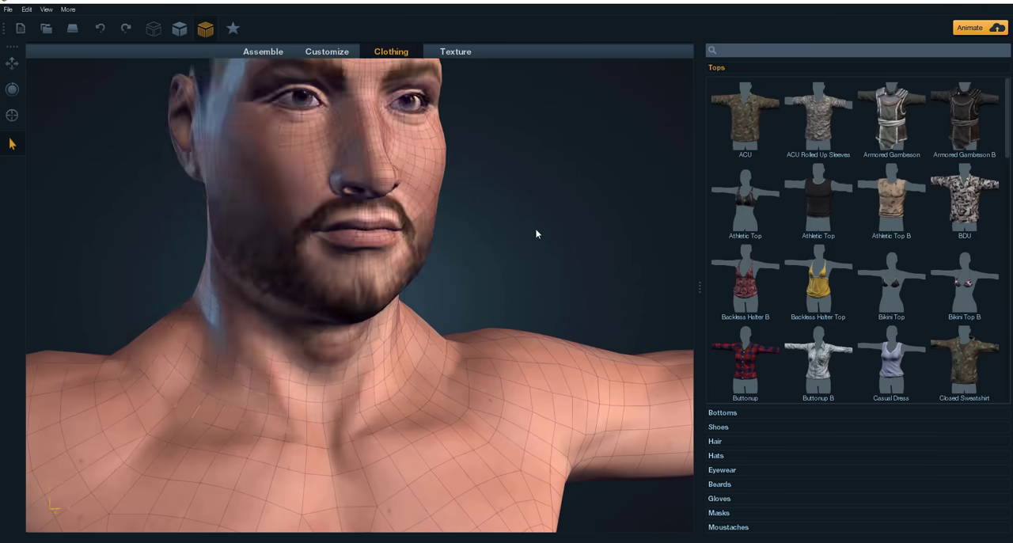
pyautogui.scroll(-1, 522, 229)
# Step: Customize the body's love handles directly on the model, setting Down/Up to -1 and In/Out to -17
pyautogui.click(316, 51)
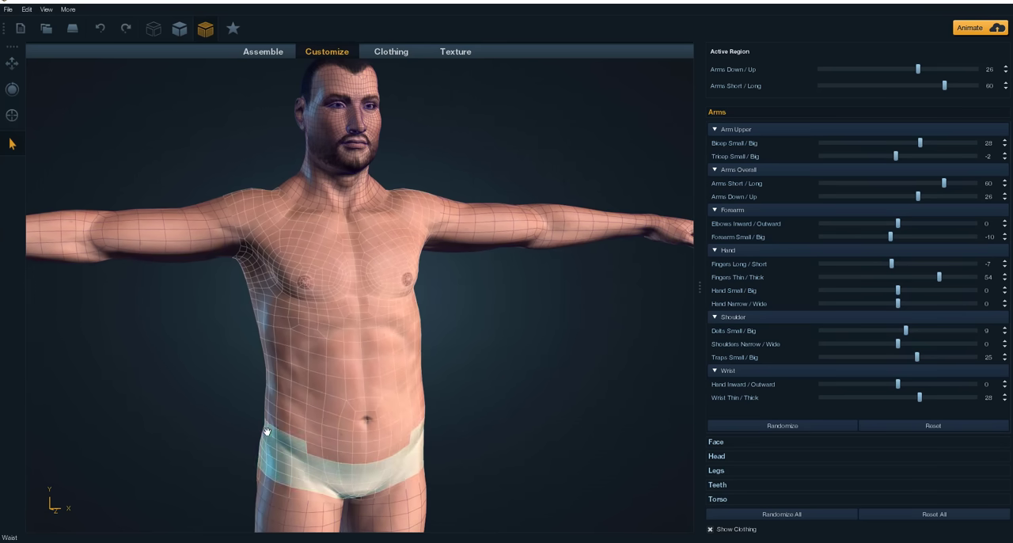
pyautogui.click(270, 406)
pyautogui.moveTo(269, 405); pyautogui.dragTo(244, 405)
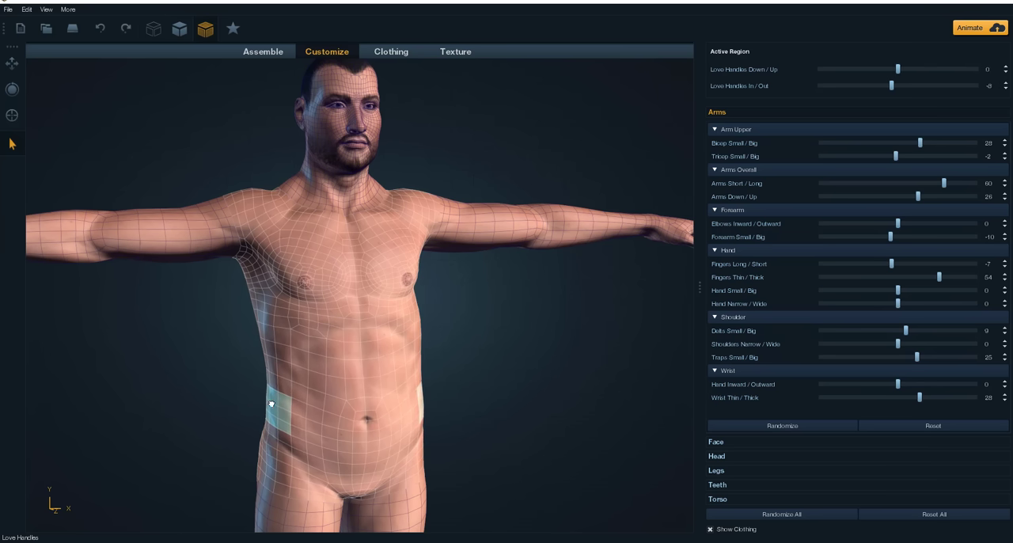
pyautogui.scroll(-5, 552, 418)
pyautogui.moveTo(552, 418); pyautogui.dragTo(349, 403)
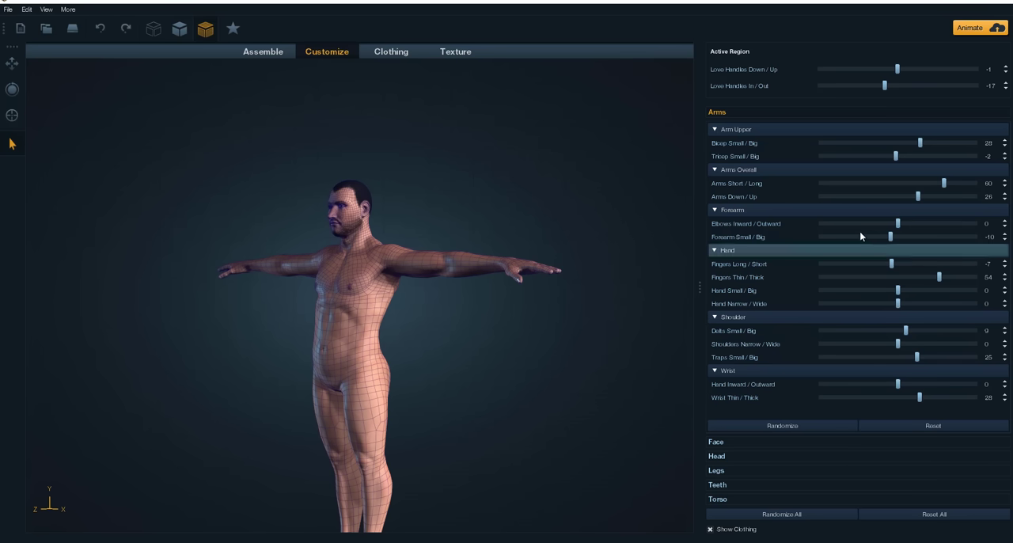
# Step: Dress the character in the red plaid Buttonup shirt and view it from the front and back
pyautogui.moveTo(613, 376); pyautogui.dragTo(687, 367)
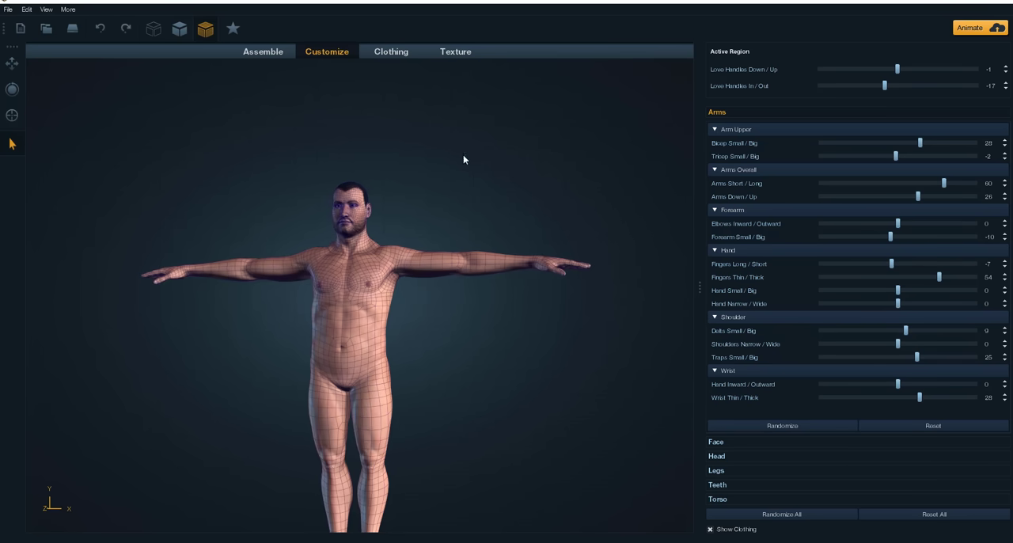
pyautogui.click(394, 53)
pyautogui.moveTo(488, 293); pyautogui.dragTo(506, 239, button='middle')
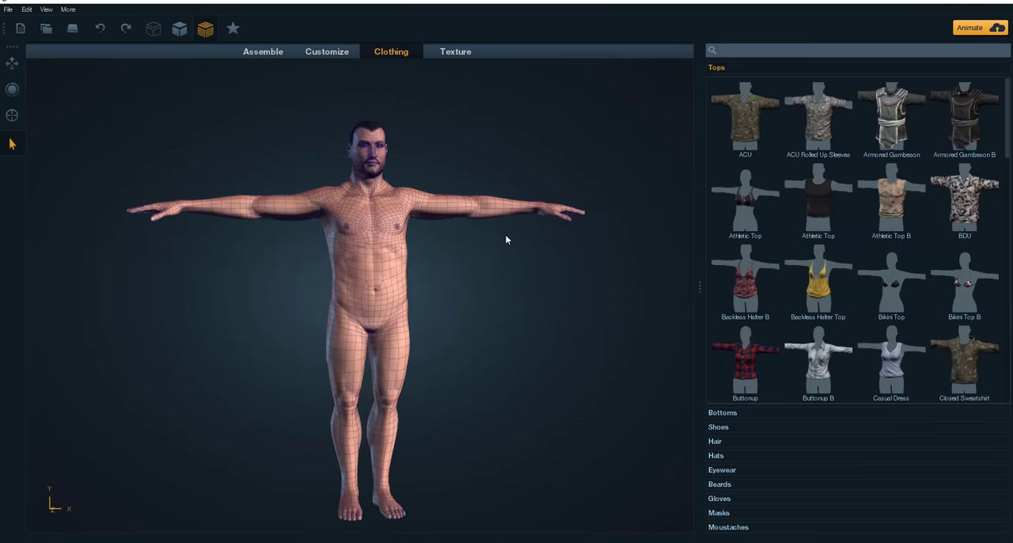
pyautogui.moveTo(505, 234); pyautogui.dragTo(515, 283)
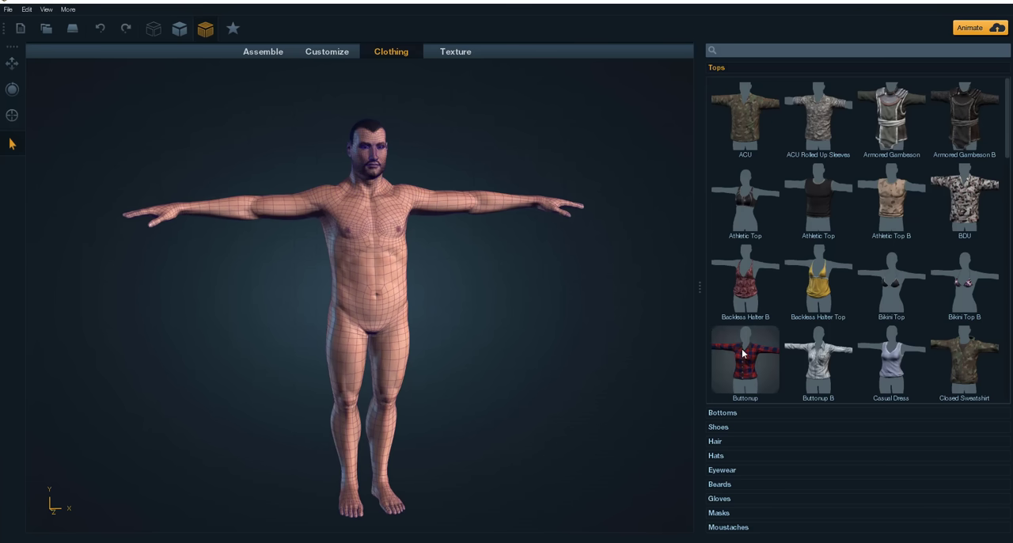
pyautogui.moveTo(629, 347); pyautogui.dragTo(467, 283)
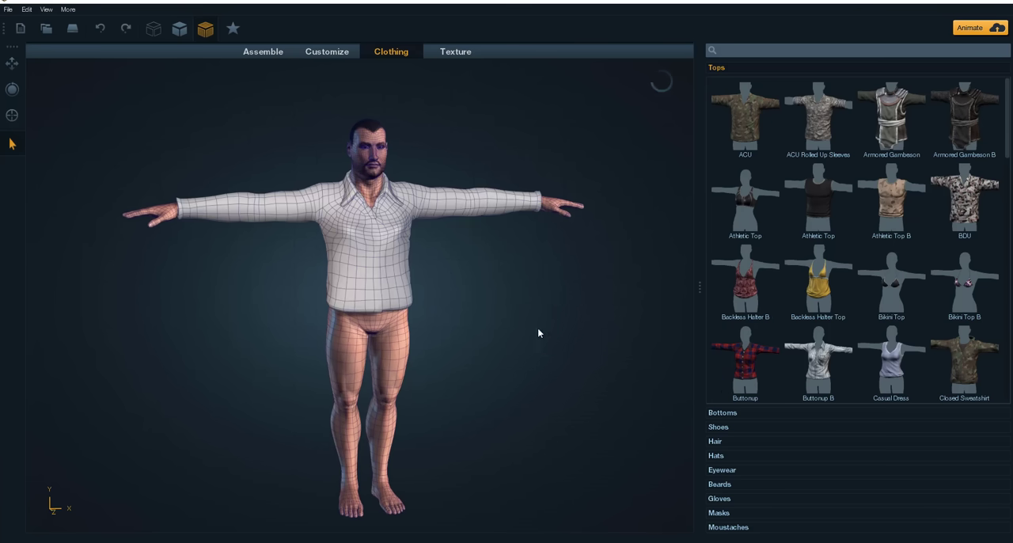
pyautogui.moveTo(549, 335); pyautogui.dragTo(134, 333)
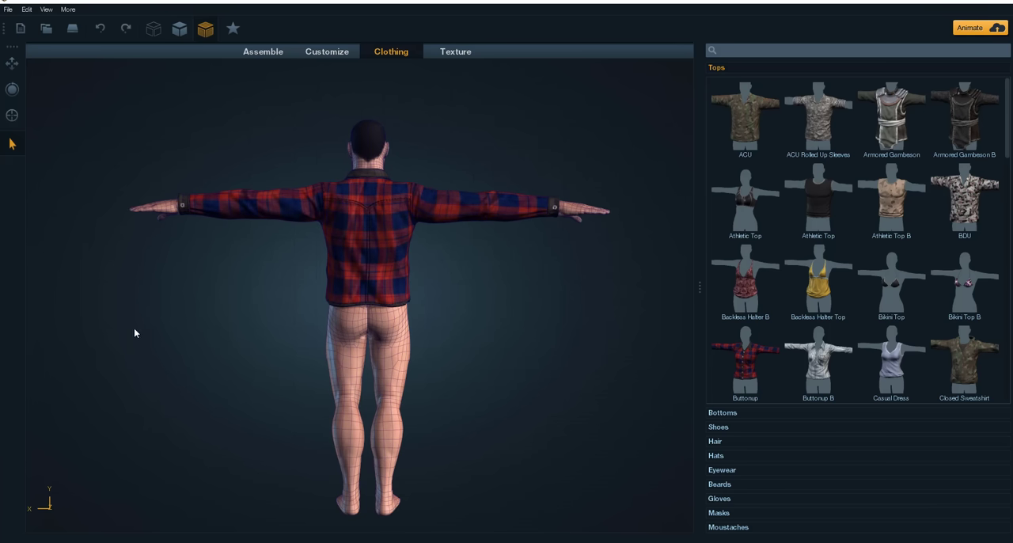
# Step: Replace the character's plaid shirt with the orange Open Sweatshirt and turn the model to face forward
pyautogui.scroll(-3, 904, 315)
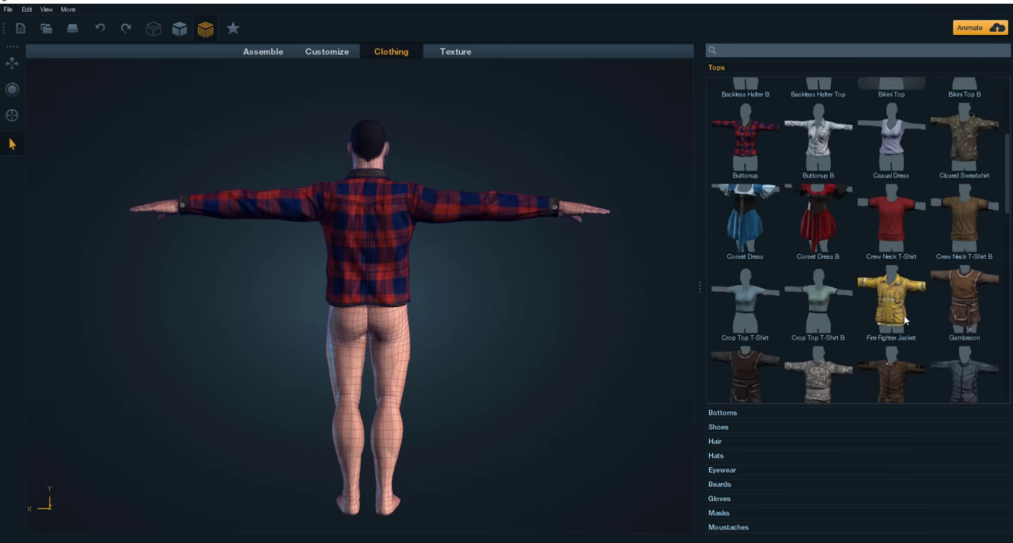
pyautogui.scroll(1, 904, 315)
pyautogui.scroll(-4, 853, 274)
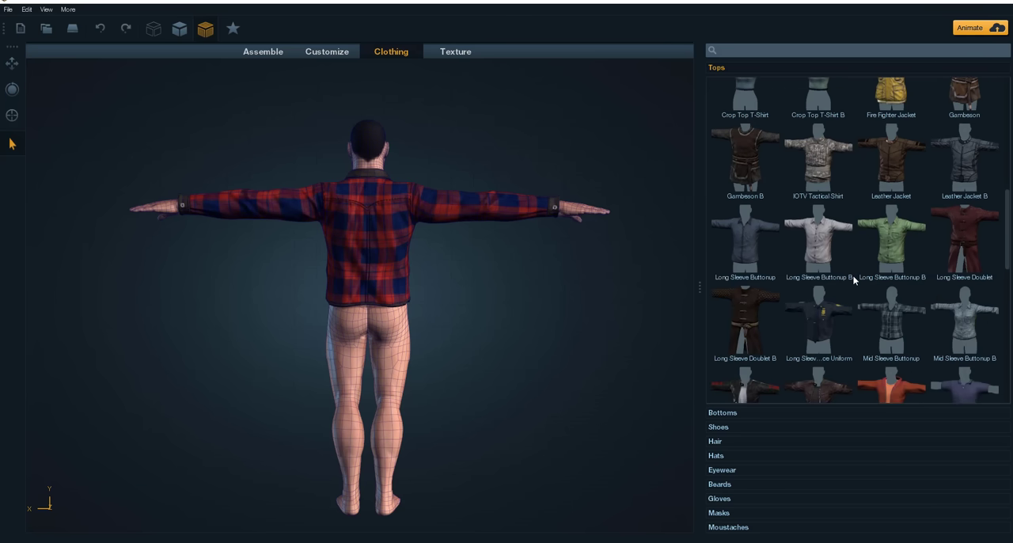
pyautogui.scroll(-3, 853, 275)
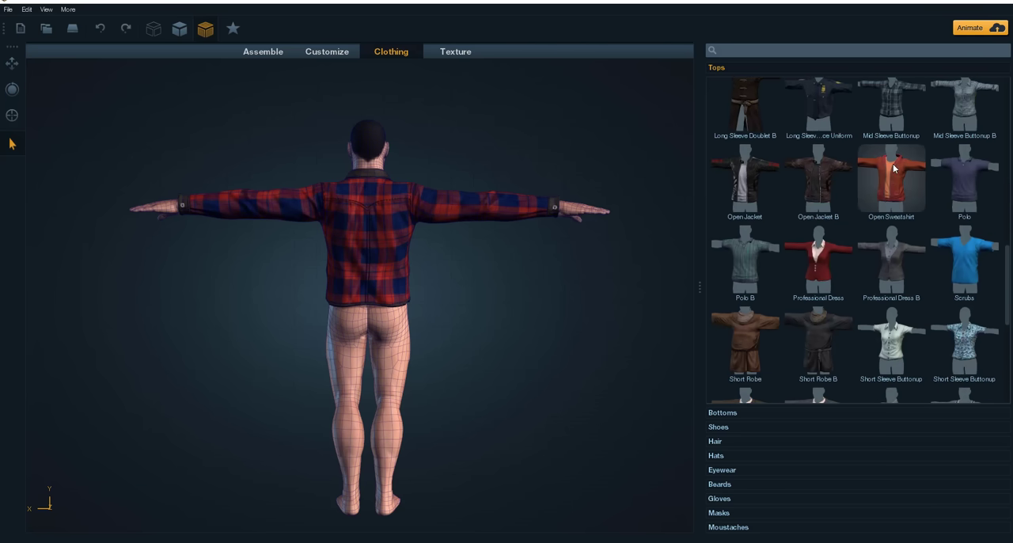
pyautogui.click(892, 164)
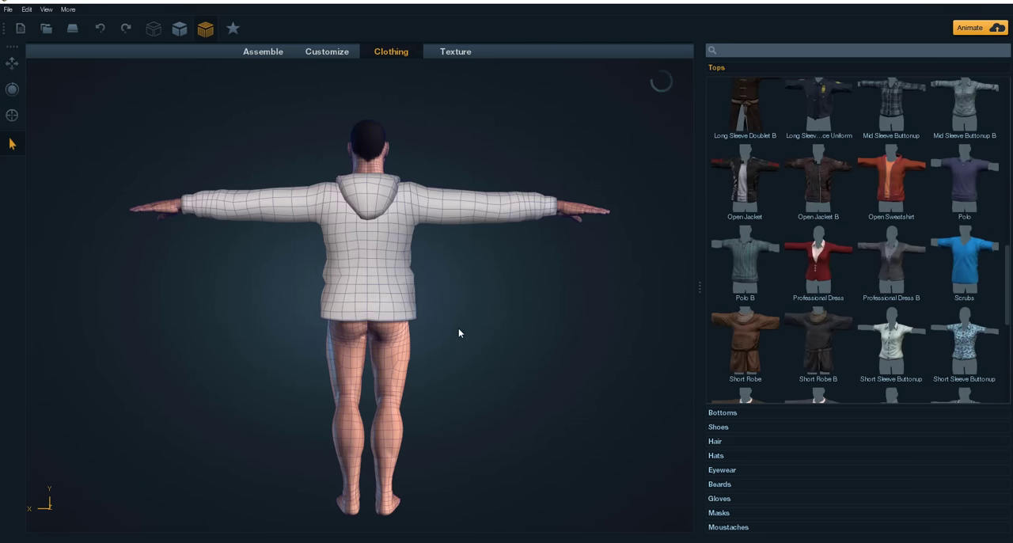
pyautogui.moveTo(459, 328); pyautogui.dragTo(677, 300)
pyautogui.moveTo(554, 317); pyautogui.dragTo(566, 263, button='middle')
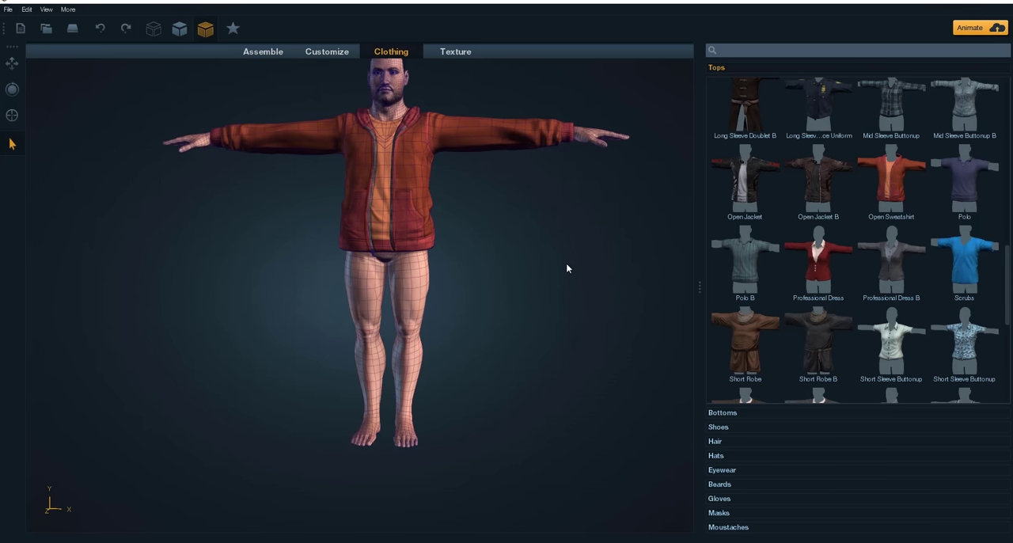
pyautogui.moveTo(567, 268); pyautogui.dragTo(509, 294)
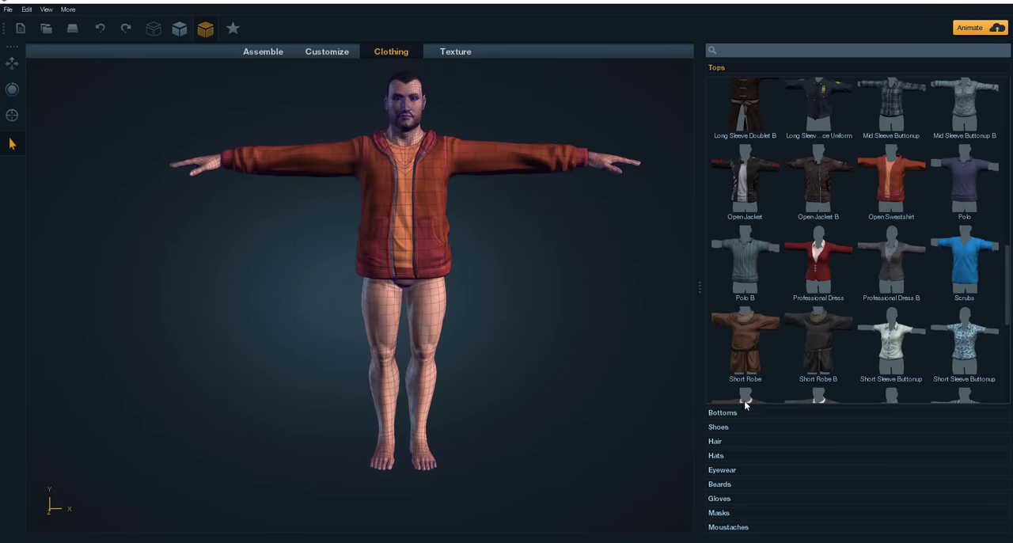
# Step: Browse the available bottoms and put the plaid Cut-off Shorts B on the character
pyautogui.click(722, 413)
pyautogui.scroll(-3, 814, 270)
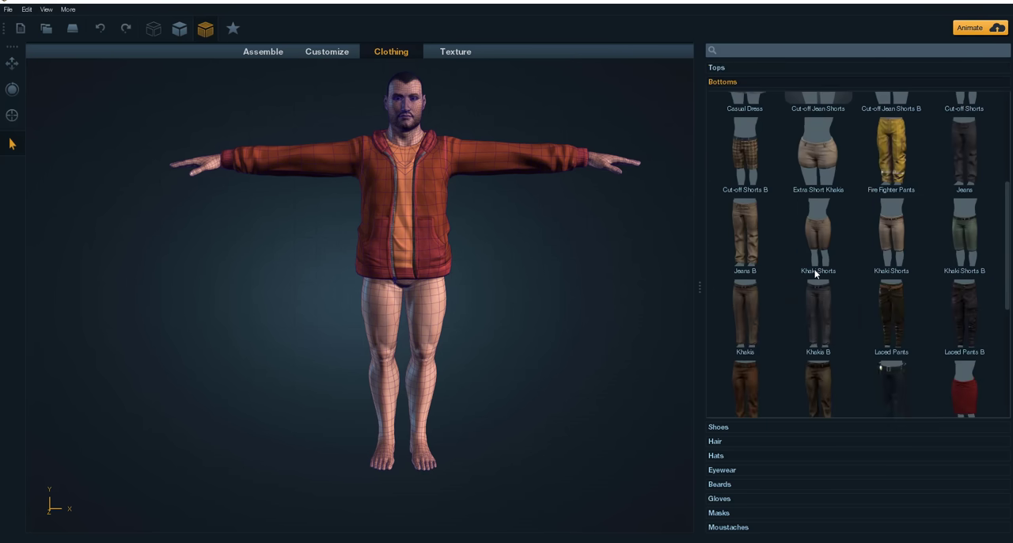
pyautogui.scroll(-3, 815, 273)
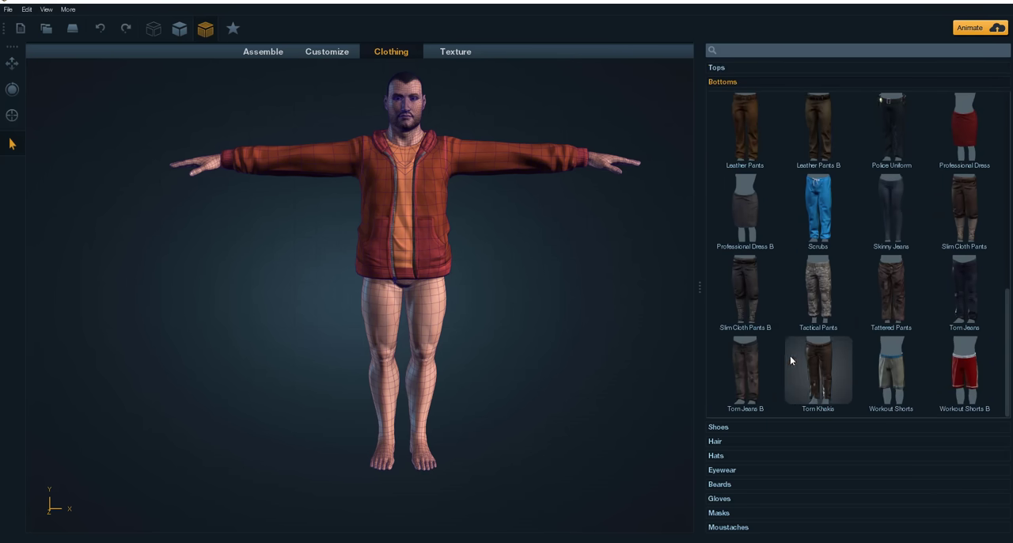
pyautogui.scroll(5, 786, 306)
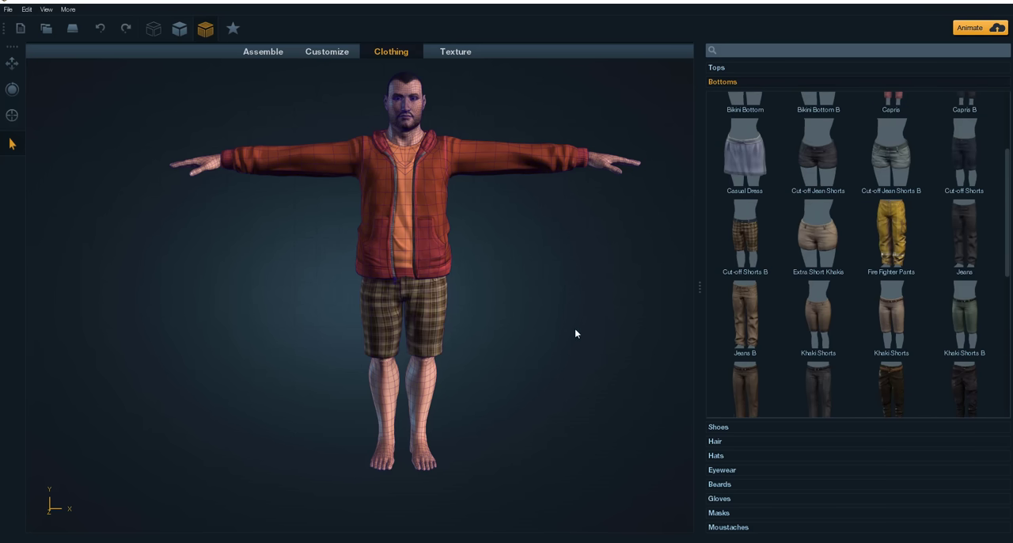
pyautogui.moveTo(574, 331); pyautogui.dragTo(531, 348)
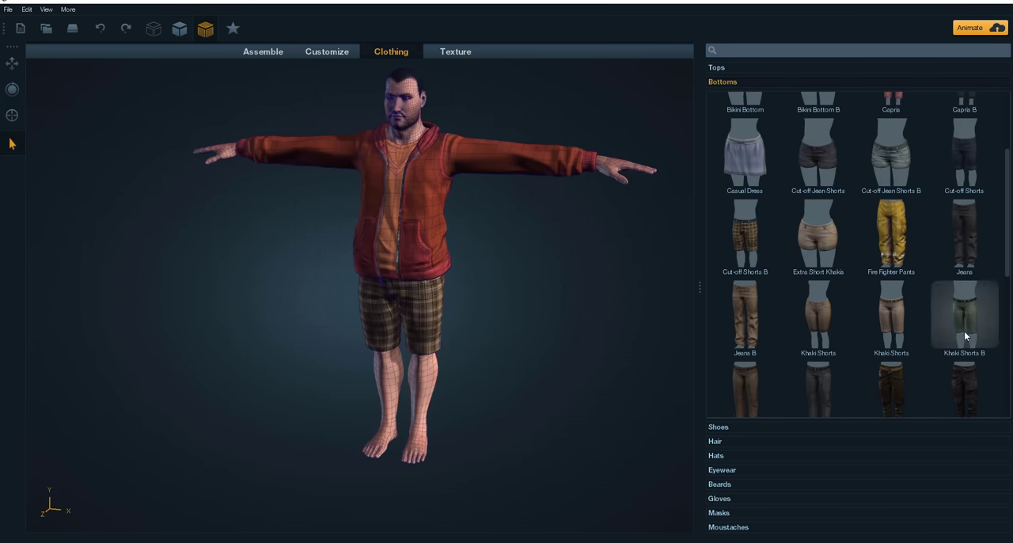
# Step: Swap the shorts for dark laced pants and inspect the legs up close from the side and front
pyautogui.scroll(-1, 964, 336)
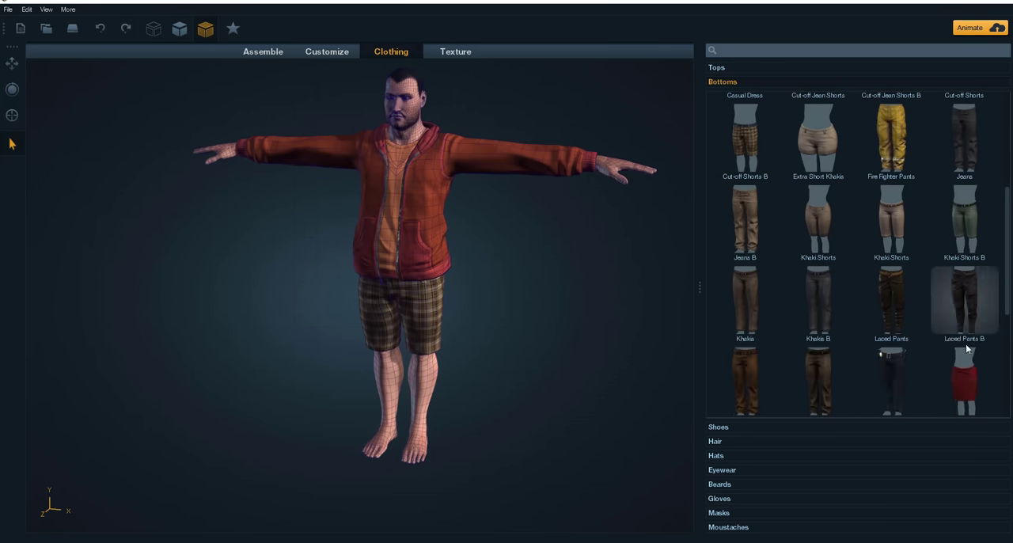
pyautogui.click(898, 363)
pyautogui.moveTo(516, 341); pyautogui.dragTo(336, 330)
pyautogui.scroll(5, 491, 354)
pyautogui.moveTo(594, 359); pyautogui.dragTo(530, 274, button='middle')
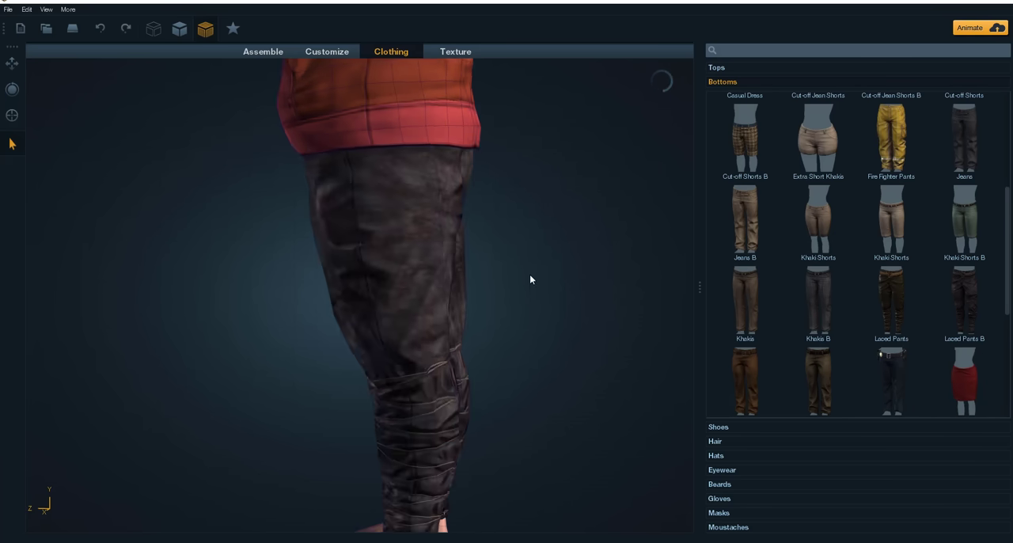
pyautogui.moveTo(530, 275); pyautogui.dragTo(738, 330)
pyautogui.moveTo(502, 438); pyautogui.dragTo(547, 319, button='middle')
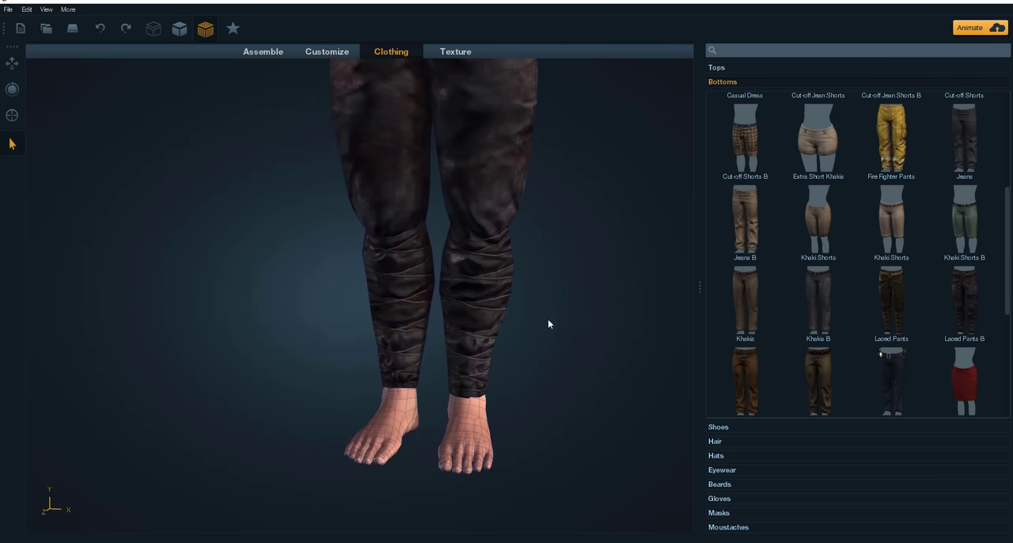
pyautogui.moveTo(548, 320); pyautogui.dragTo(562, 293)
pyautogui.moveTo(562, 293); pyautogui.dragTo(525, 426, button='middle')
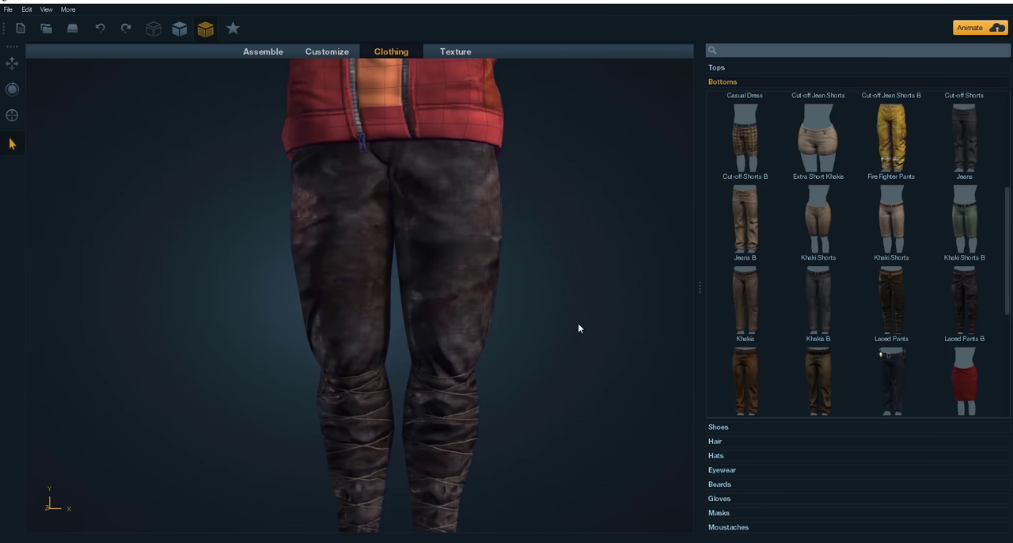
# Step: View the full outfit, browse the remaining bottoms and change the character back into the plaid Cut-off Shorts B
pyautogui.scroll(-5, 524, 321)
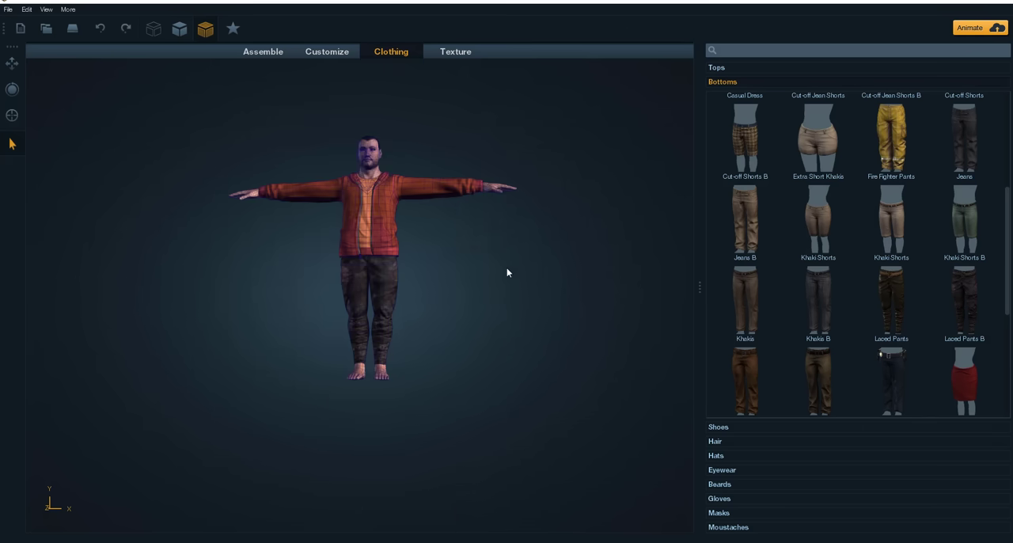
pyautogui.moveTo(500, 323); pyautogui.dragTo(560, 423, button='middle')
pyautogui.moveTo(560, 424); pyautogui.dragTo(446, 376)
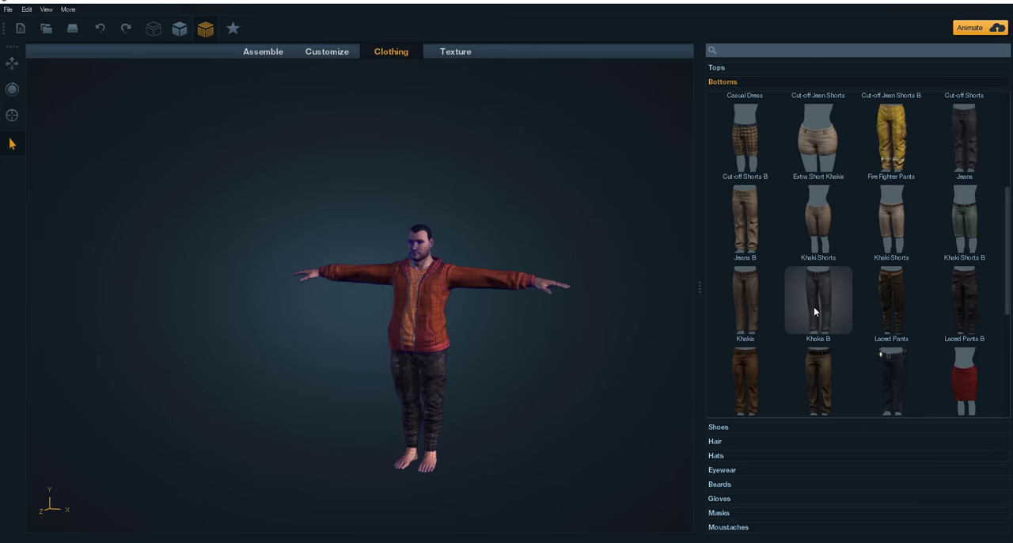
pyautogui.scroll(-3, 814, 308)
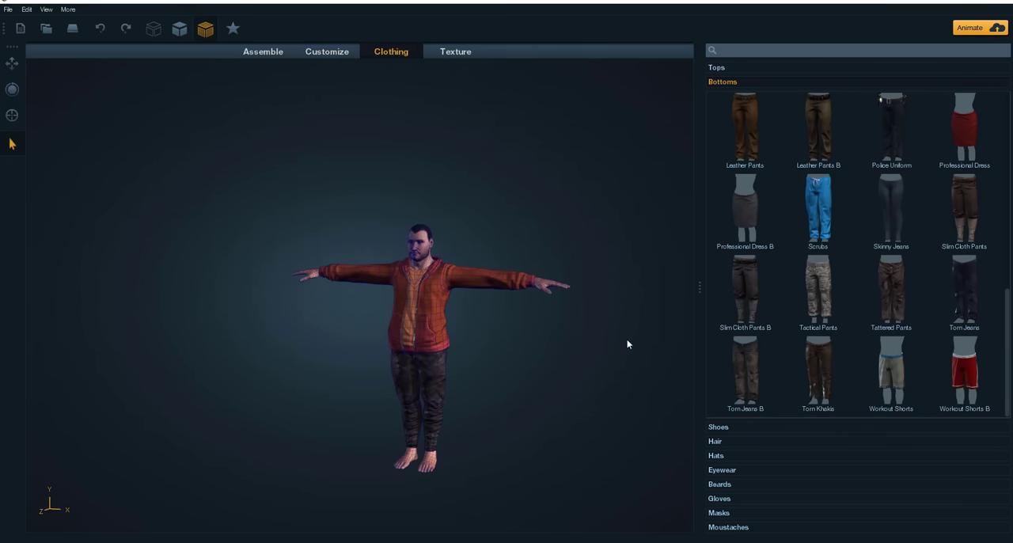
pyautogui.moveTo(521, 384); pyautogui.dragTo(599, 384)
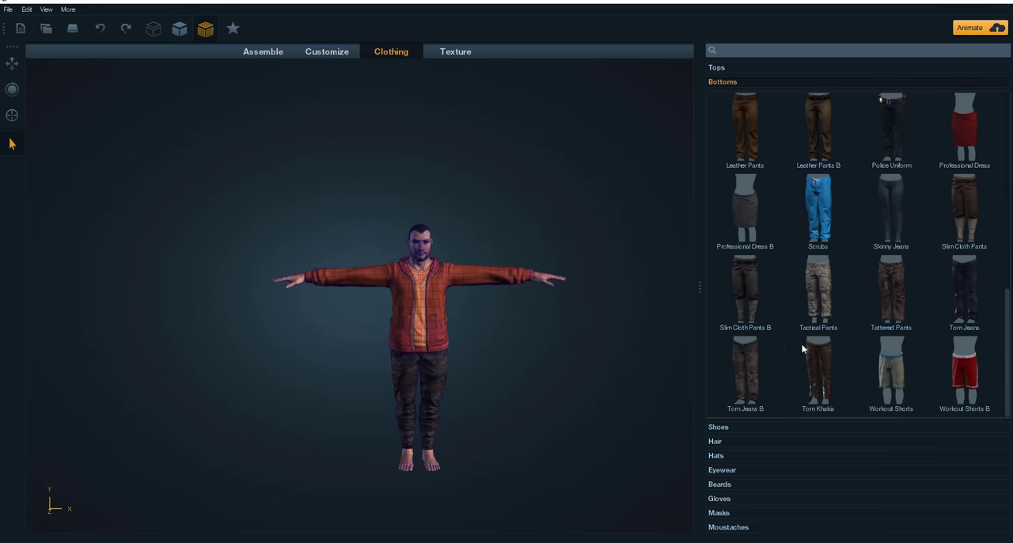
pyautogui.scroll(5, 805, 348)
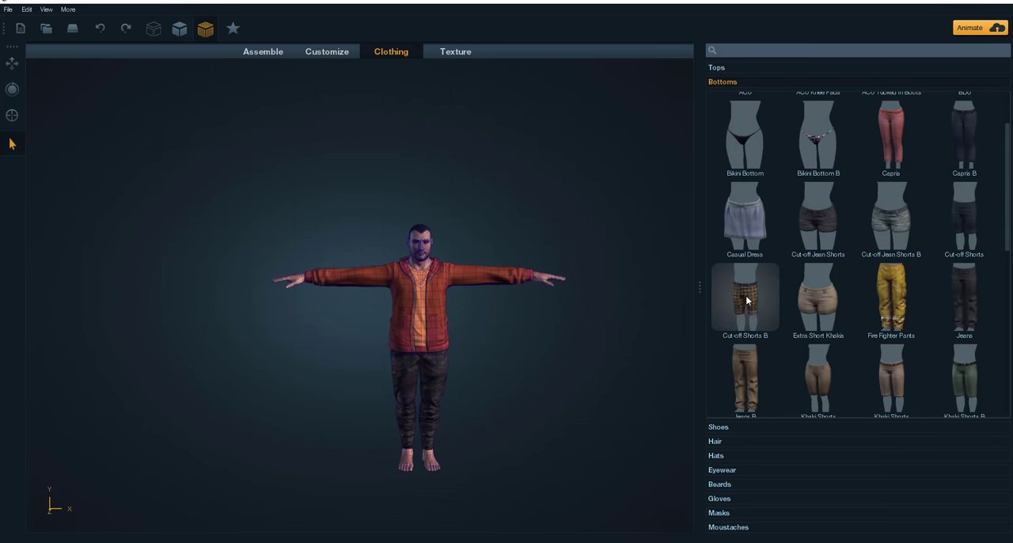
pyautogui.click(747, 299)
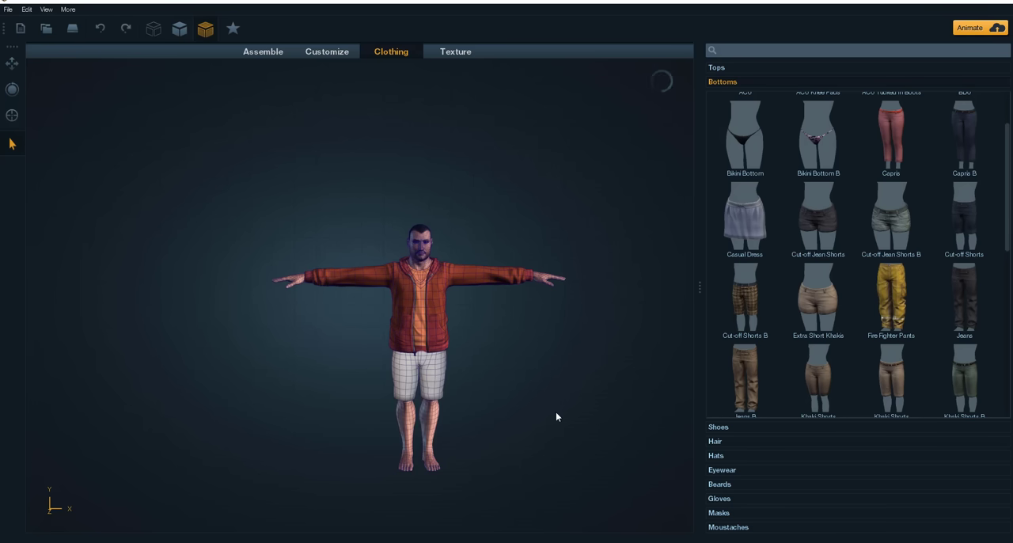
pyautogui.moveTo(538, 411); pyautogui.dragTo(510, 364)
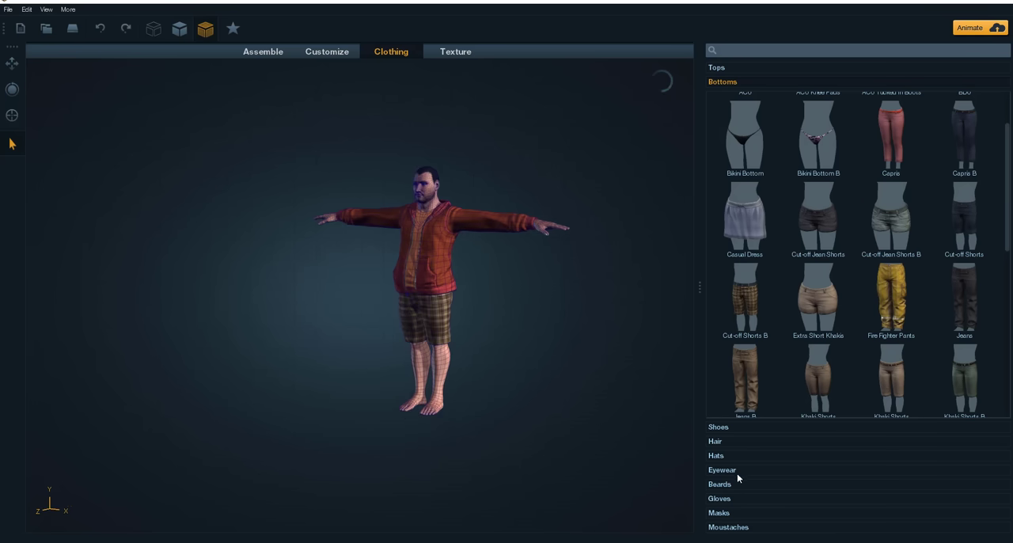
# Step: Browse the shoe catalogue and put the dark Sneakers A on the character
pyautogui.click(717, 428)
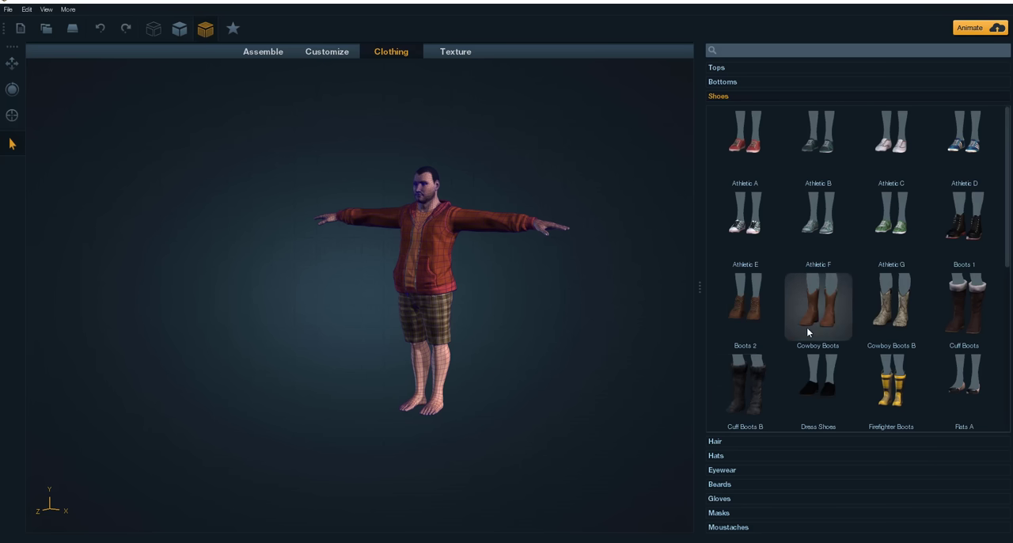
pyautogui.scroll(-3, 807, 327)
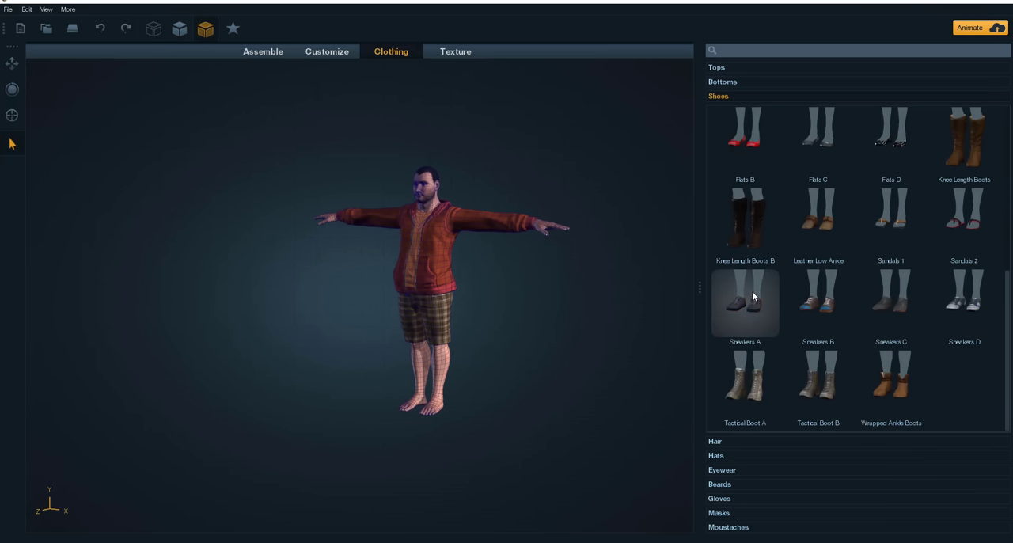
# Step: Put the striped Big Beanie on the character's head and view it up close
pyautogui.click(733, 457)
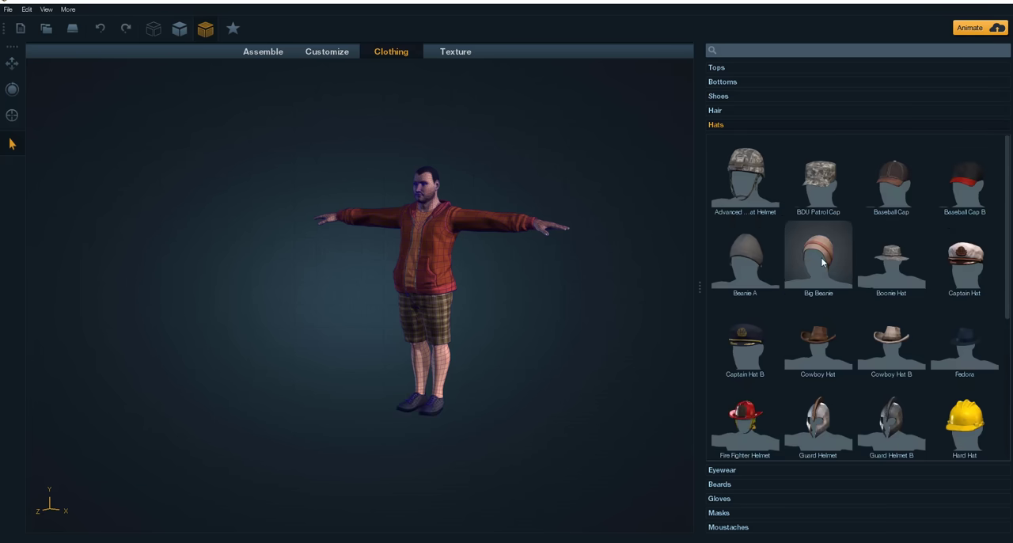
pyautogui.moveTo(561, 283); pyautogui.dragTo(559, 409, button='middle')
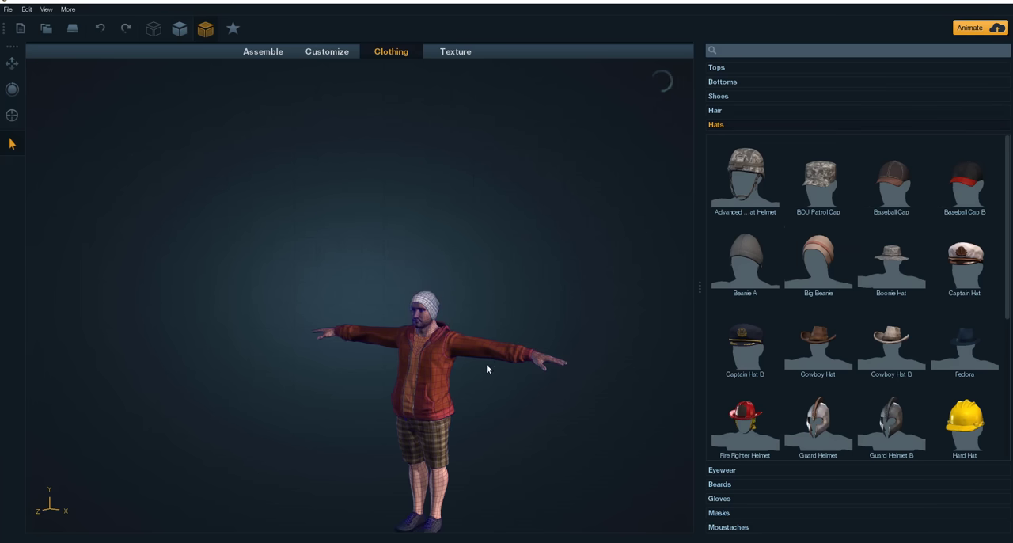
pyautogui.scroll(5, 488, 359)
pyautogui.moveTo(663, 377); pyautogui.dragTo(390, 139, button='middle')
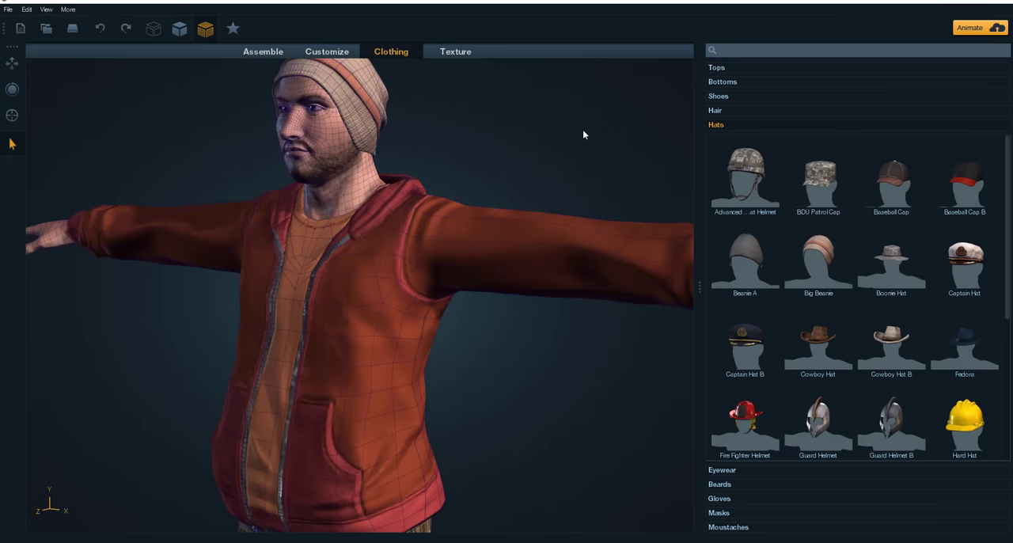
pyautogui.moveTo(582, 129); pyautogui.dragTo(563, 136)
# Step: Examine the complete outfit at full length, and the beanie and face up close from both sides and the front
pyautogui.scroll(-5, 520, 381)
pyautogui.moveTo(521, 380); pyautogui.dragTo(546, 317, button='middle')
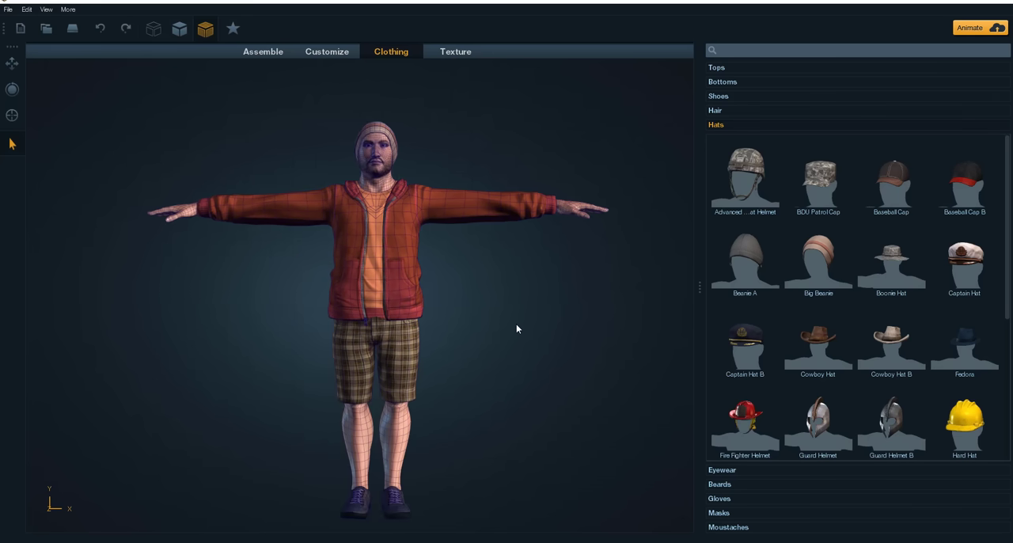
pyautogui.moveTo(517, 326); pyautogui.dragTo(479, 360)
pyautogui.moveTo(456, 278); pyautogui.dragTo(629, 315)
pyautogui.scroll(5, 476, 143)
pyautogui.moveTo(546, 277); pyautogui.dragTo(559, 467, button='middle')
pyautogui.scroll(4, 451, 214)
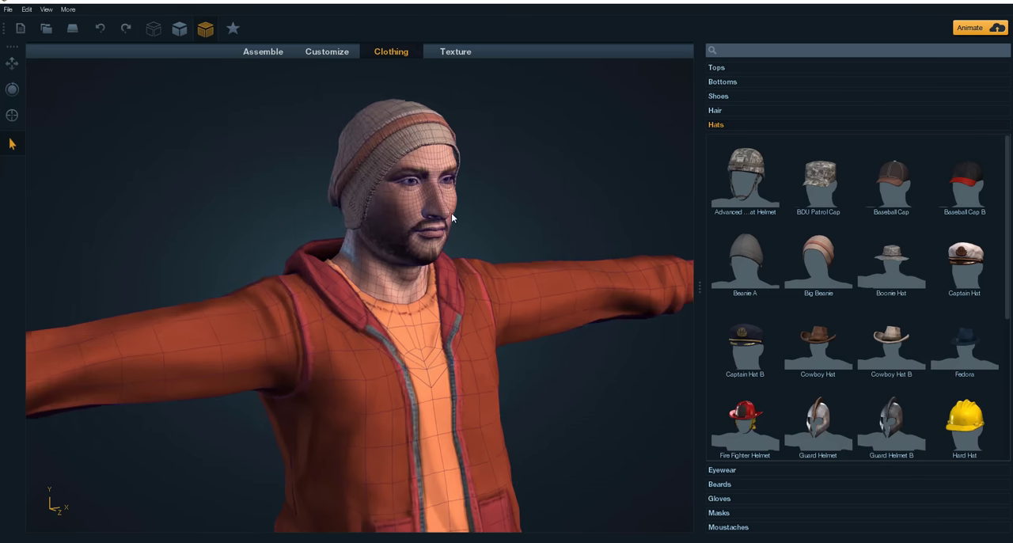
pyautogui.moveTo(553, 212); pyautogui.dragTo(345, 190)
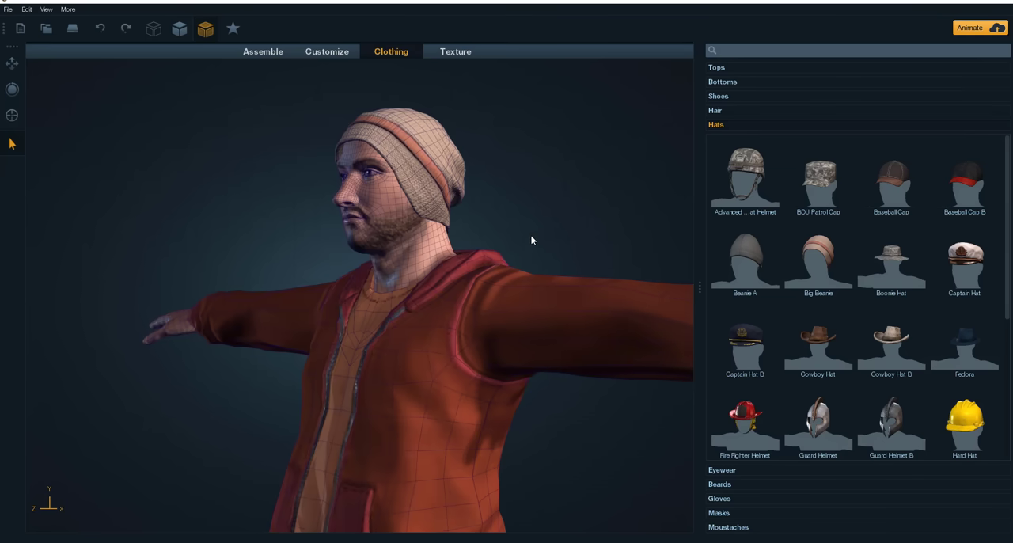
pyautogui.moveTo(531, 240); pyautogui.dragTo(648, 239)
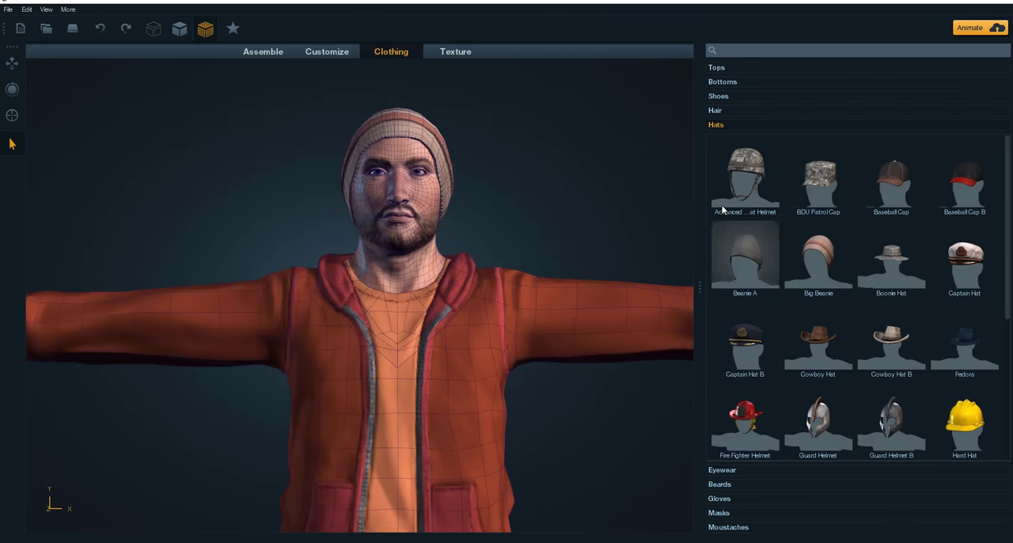
# Step: Give the character a fuller, thicker beard from the Beards catalogue
pyautogui.click(719, 485)
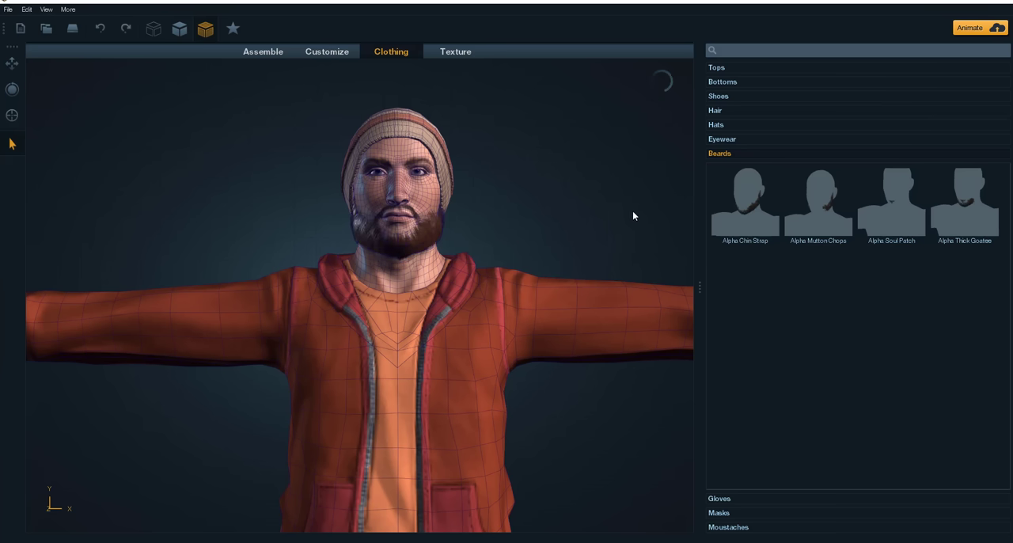
pyautogui.moveTo(525, 215)
pyautogui.mouseDown()
pyautogui.moveTo(461, 220)
pyautogui.moveTo(662, 219)
pyautogui.moveTo(534, 214)
pyautogui.mouseUp()
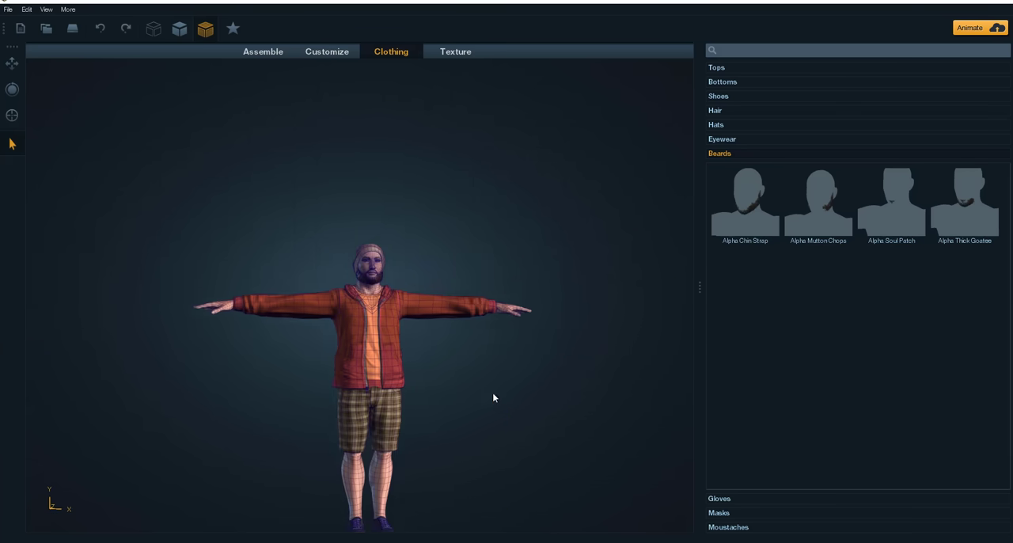
# Step: Examine the bearded character in the full outfit from several angles, from the beanie down to the shoes
pyautogui.moveTo(493, 398); pyautogui.dragTo(502, 277, button='middle')
pyautogui.moveTo(502, 277); pyautogui.dragTo(500, 338)
pyautogui.moveTo(491, 286); pyautogui.dragTo(440, 368, button='middle')
pyautogui.moveTo(440, 368); pyautogui.dragTo(534, 363)
pyautogui.scroll(5, 439, 301)
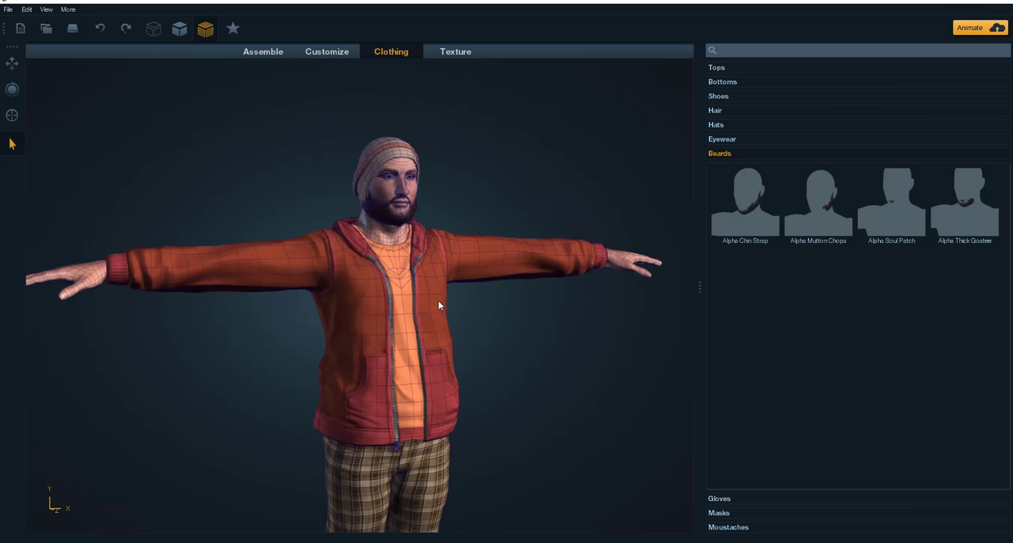
pyautogui.moveTo(492, 331); pyautogui.dragTo(500, 158, button='middle')
pyautogui.moveTo(526, 405); pyautogui.dragTo(557, 248, button='middle')
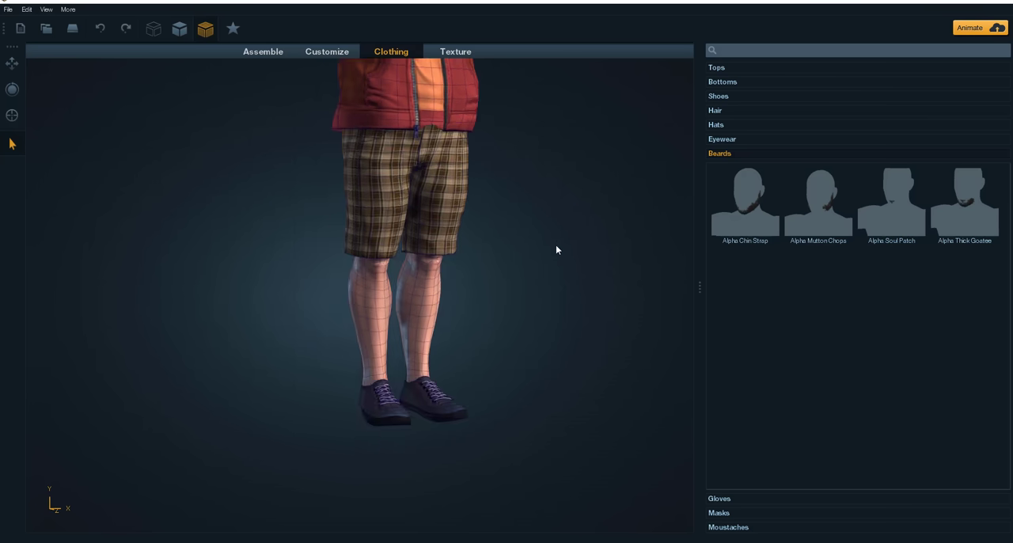
pyautogui.moveTo(551, 340); pyautogui.dragTo(509, 310)
pyautogui.moveTo(510, 307); pyautogui.dragTo(505, 532, button='middle')
pyautogui.moveTo(538, 390); pyautogui.dragTo(456, 387, button='middle')
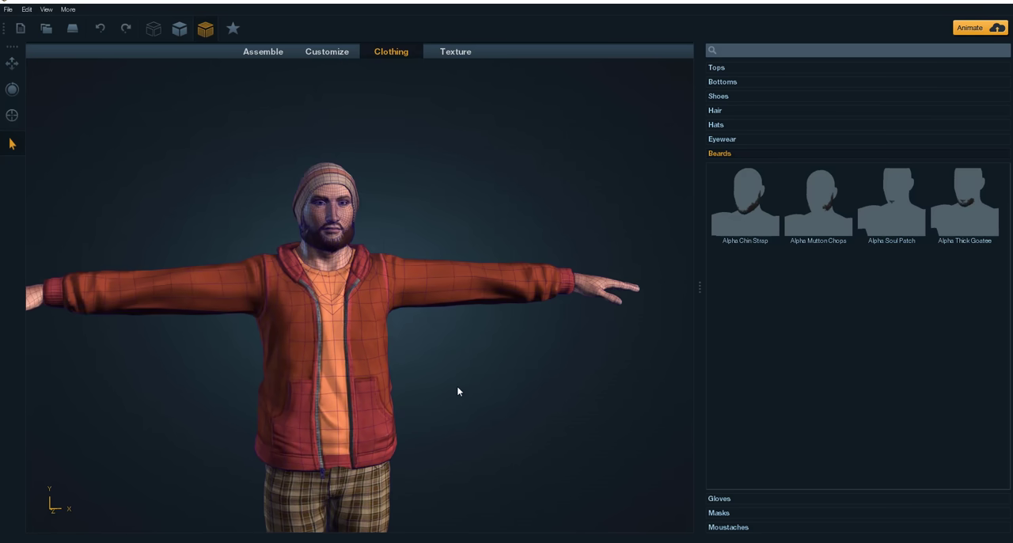
pyautogui.moveTo(470, 384); pyautogui.dragTo(471, 357, button='middle')
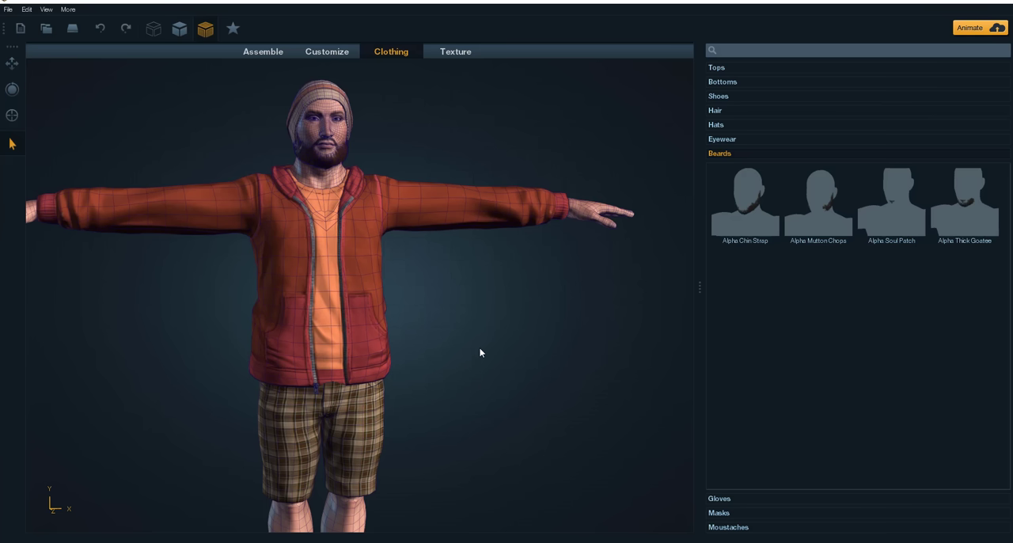
# Step: Select the plaid shorts, open their texture settings and look through the Cutoff Shorts B substance parameters
pyautogui.moveTo(480, 348); pyautogui.dragTo(426, 329, button='middle')
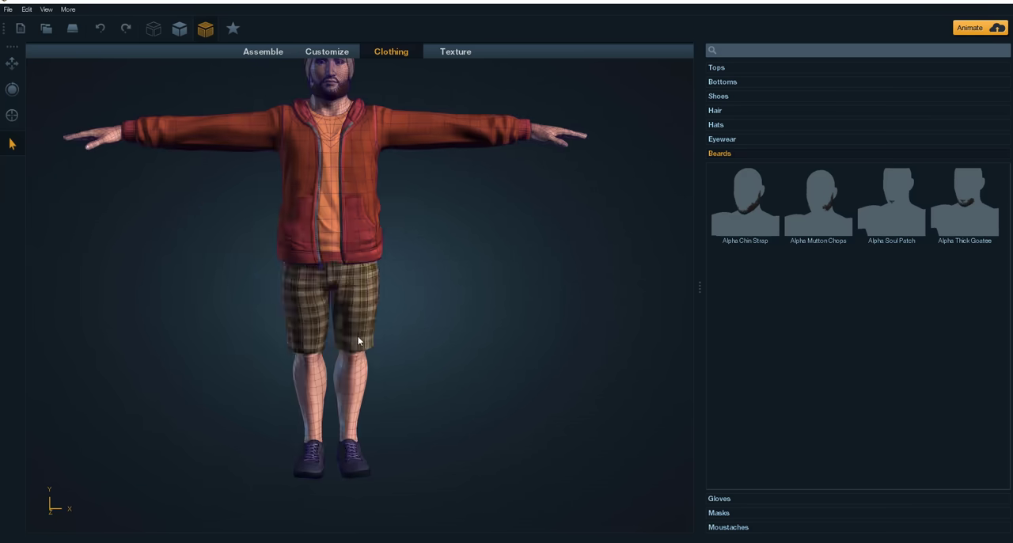
pyautogui.scroll(5, 353, 332)
pyautogui.click(343, 270)
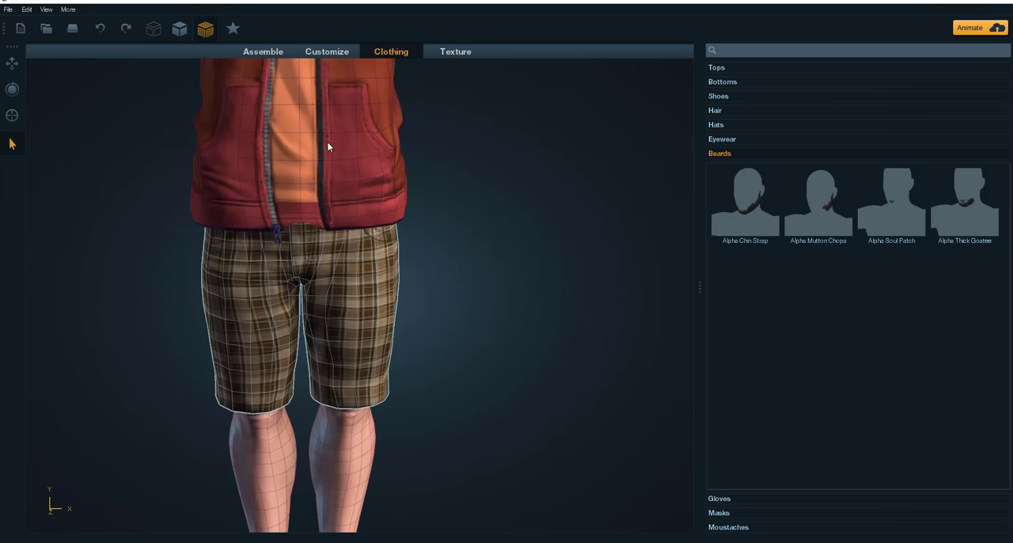
pyautogui.click(454, 52)
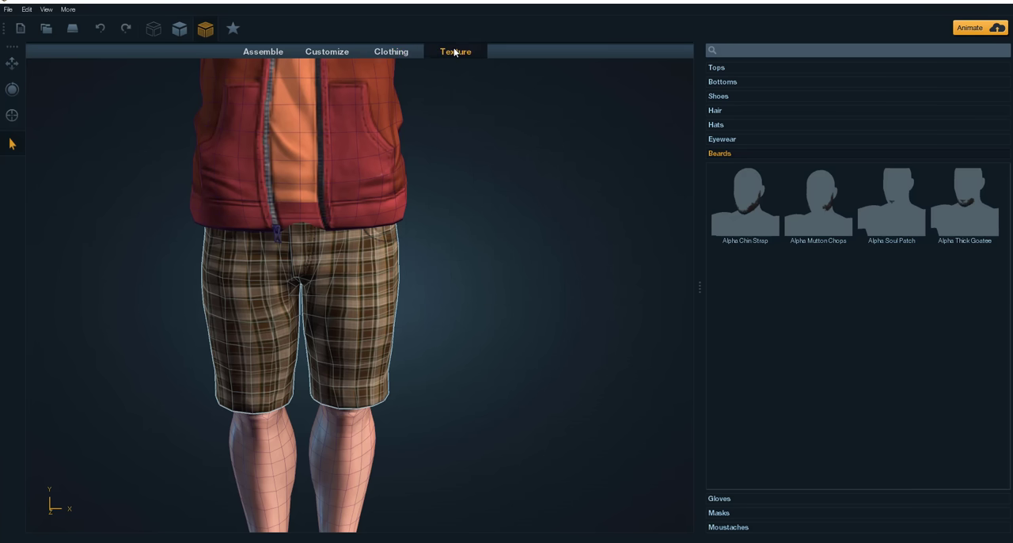
pyautogui.moveTo(519, 306); pyautogui.dragTo(498, 233, button='middle')
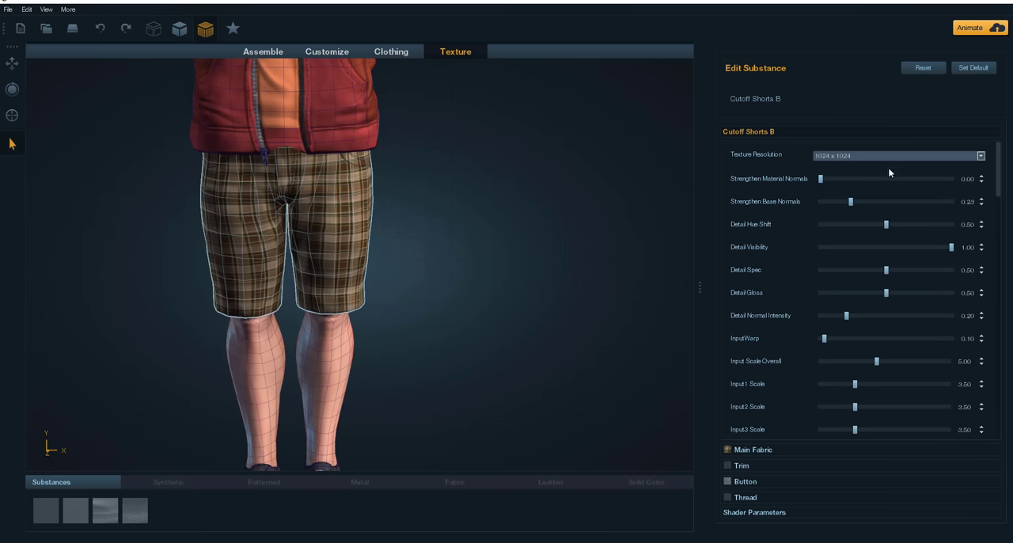
pyautogui.scroll(-5, 832, 299)
pyautogui.scroll(-10, 832, 299)
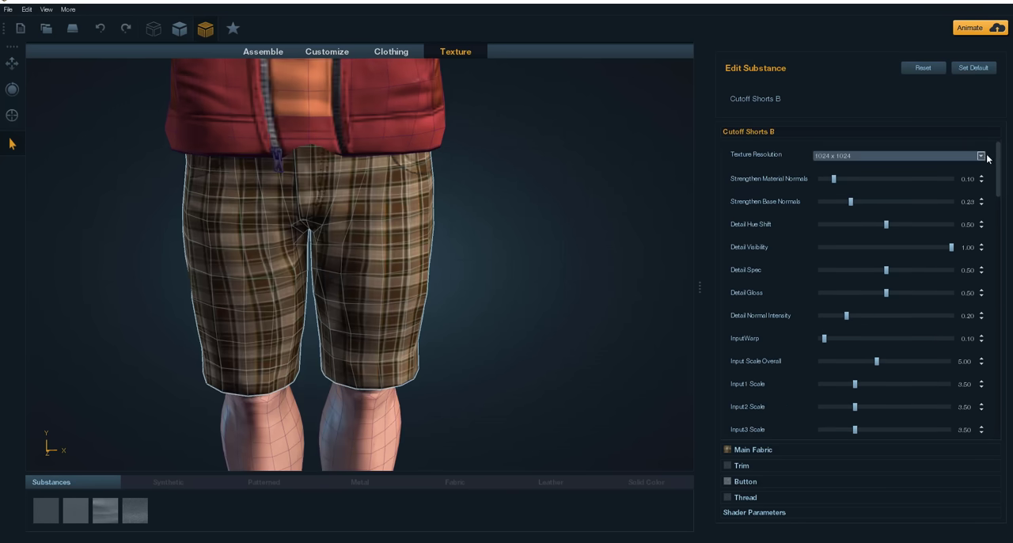
# Step: Review the texture resolution options for the shorts and set Strengthen Material Normals to 0.10
pyautogui.click(981, 156)
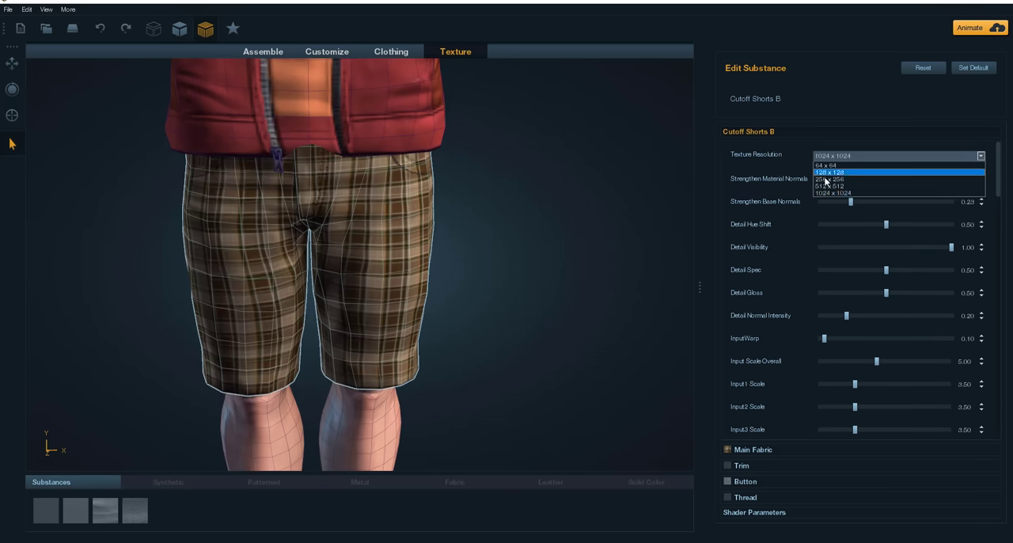
pyautogui.click(636, 277)
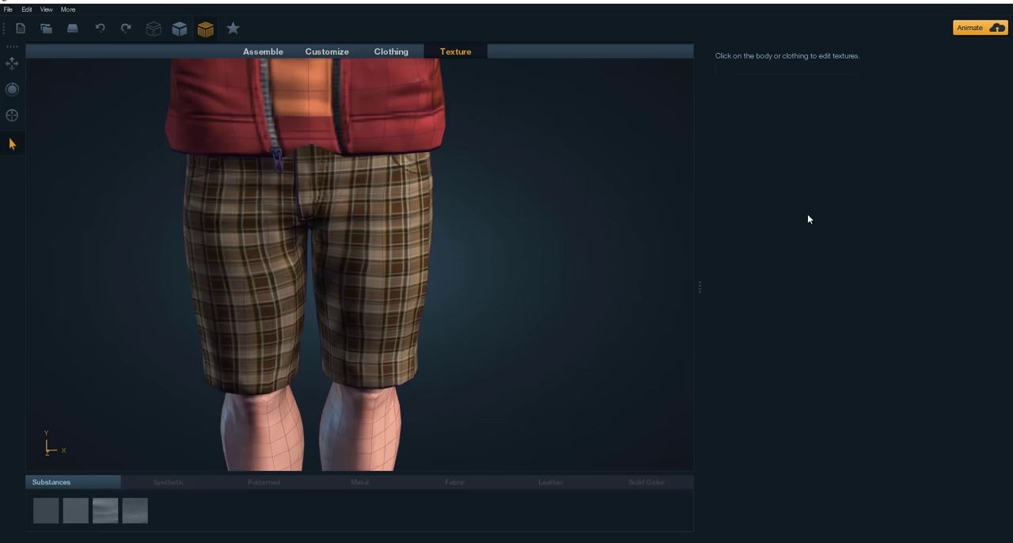
pyautogui.click(395, 289)
pyautogui.click(834, 158)
pyautogui.click(833, 159)
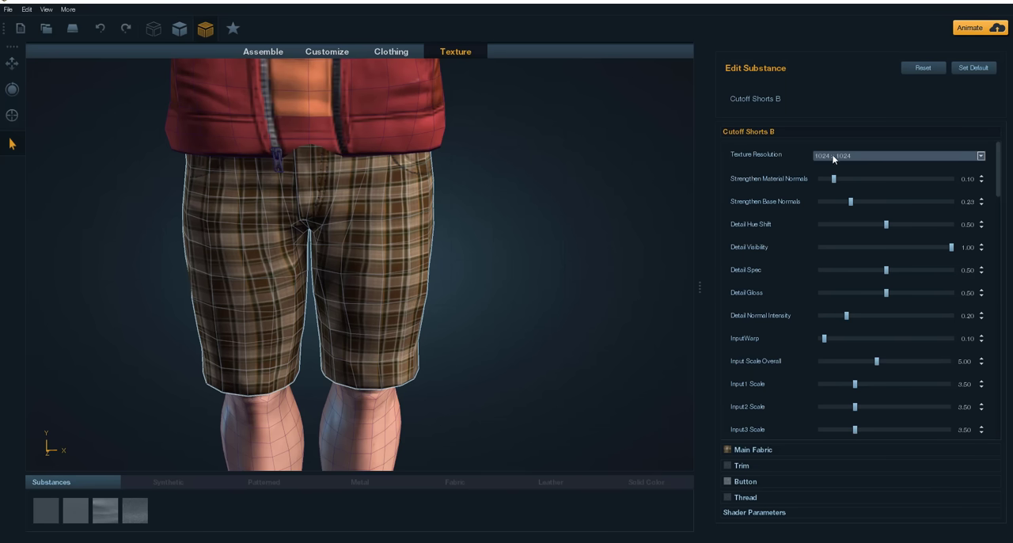
# Step: Select the open hooded sweatshirt and set its texture resolution to 1024 x 1024
pyautogui.scroll(-5, 413, 216)
pyautogui.moveTo(413, 217); pyautogui.dragTo(437, 267, button='middle')
pyautogui.click(426, 252)
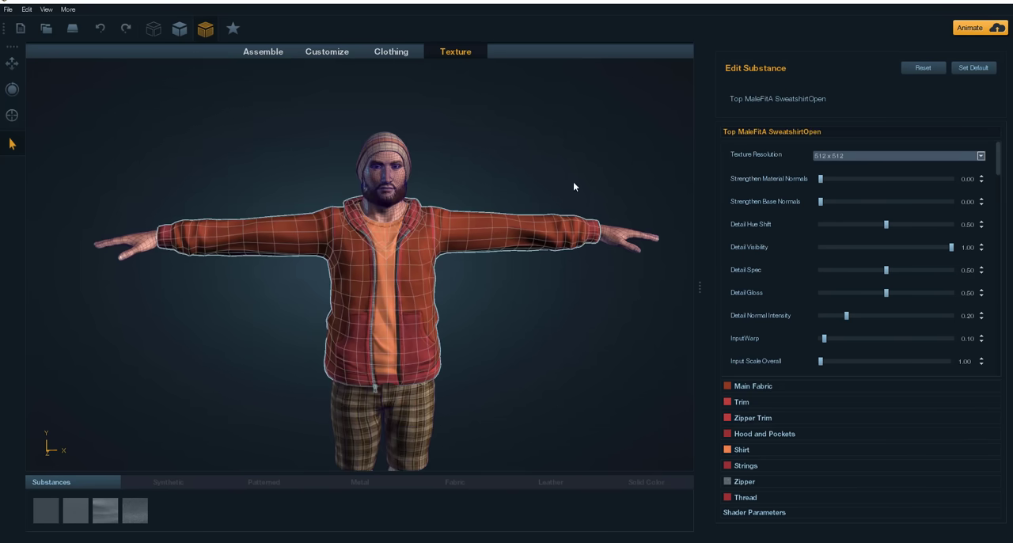
pyautogui.click(901, 153)
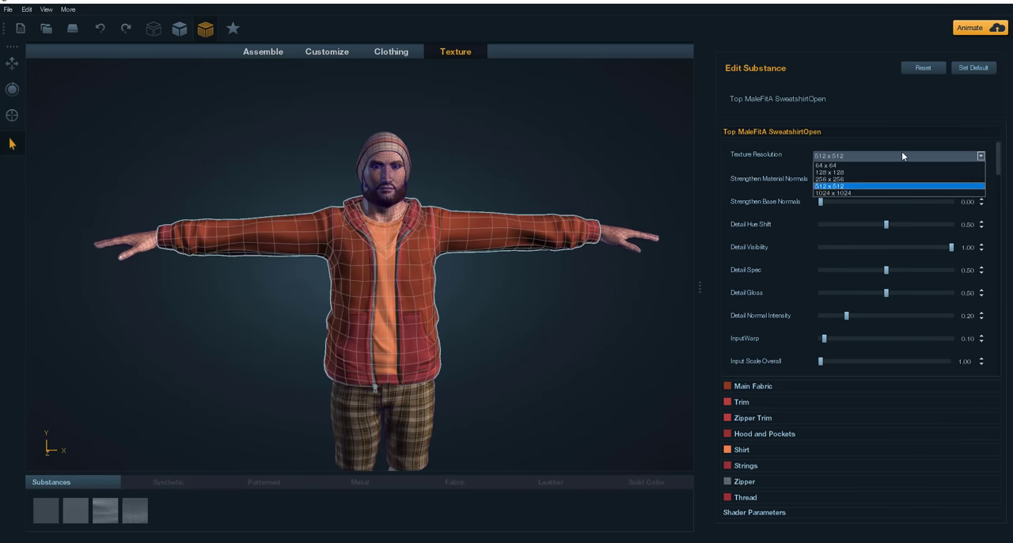
pyautogui.click(836, 192)
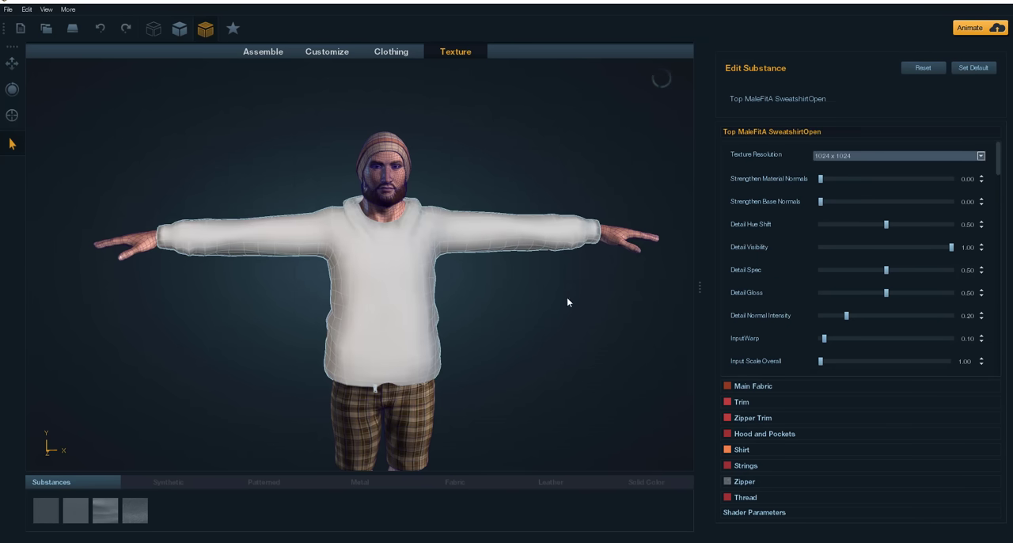
# Step: Select the striped beanie and set its texture resolution to 1024 x 1024
pyautogui.moveTo(447, 129); pyautogui.dragTo(393, 131, button='middle')
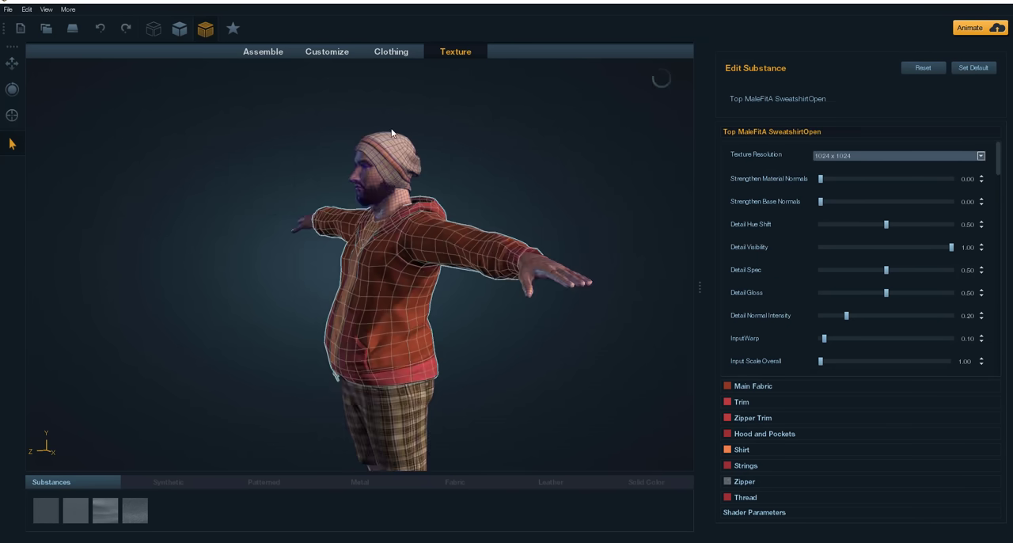
pyautogui.scroll(5, 565, 100)
pyautogui.scroll(-5, 491, 158)
pyautogui.click(427, 208)
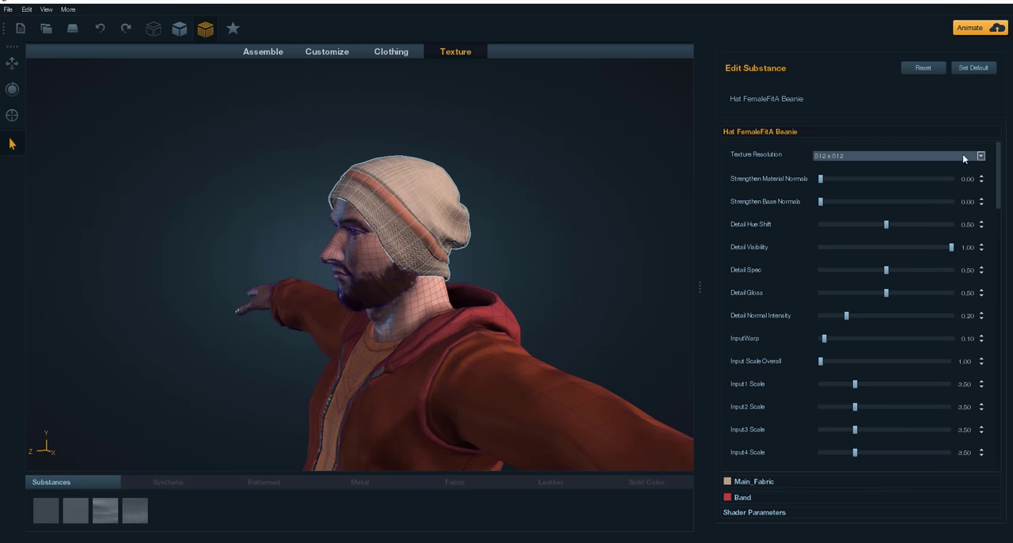
pyautogui.click(893, 157)
pyautogui.click(828, 196)
# Step: Select the character's body and review the texture resolution options of its skin substance
pyautogui.click(359, 251)
pyautogui.scroll(-5, 538, 158)
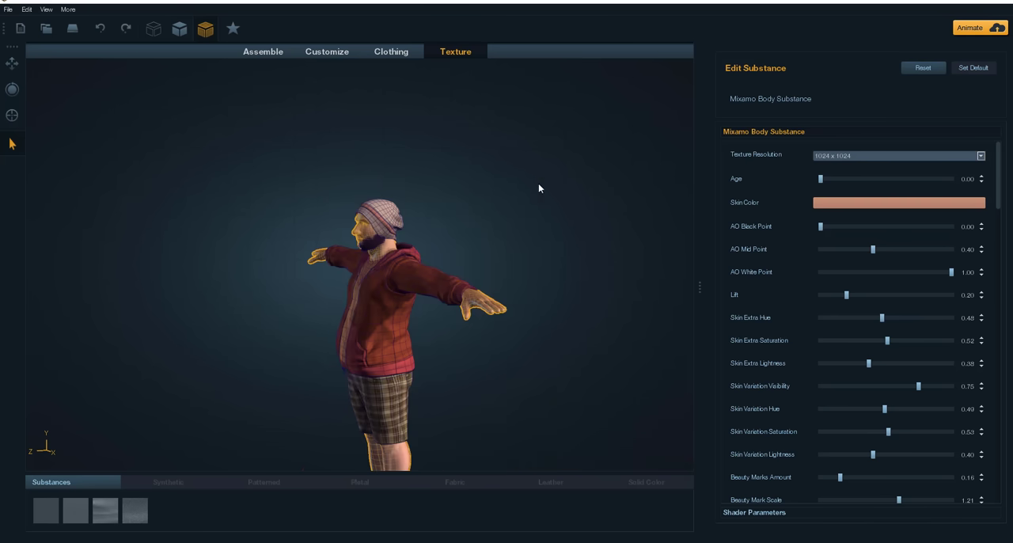
pyautogui.moveTo(505, 357); pyautogui.dragTo(587, 366)
pyautogui.moveTo(547, 275); pyautogui.dragTo(550, 164, button='middle')
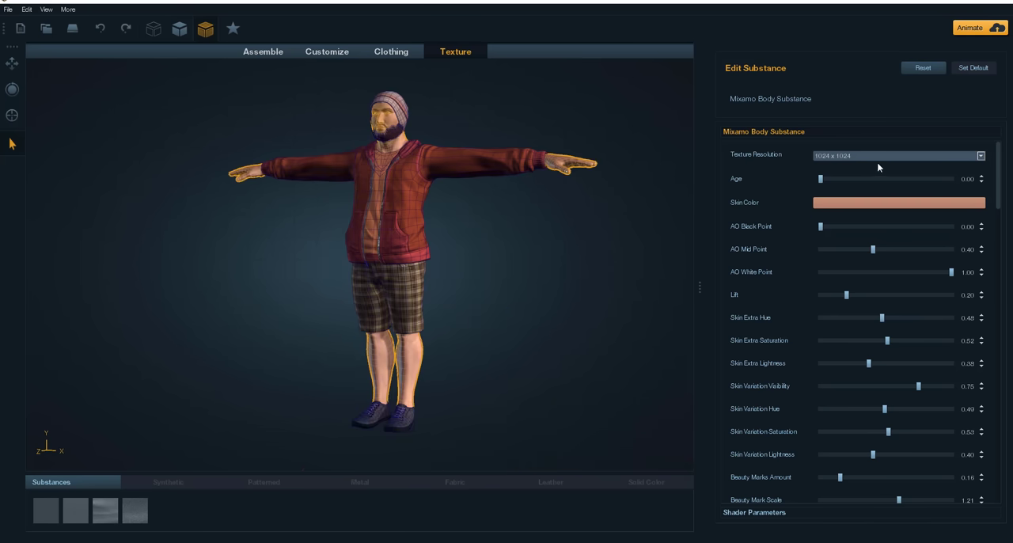
pyautogui.click(839, 156)
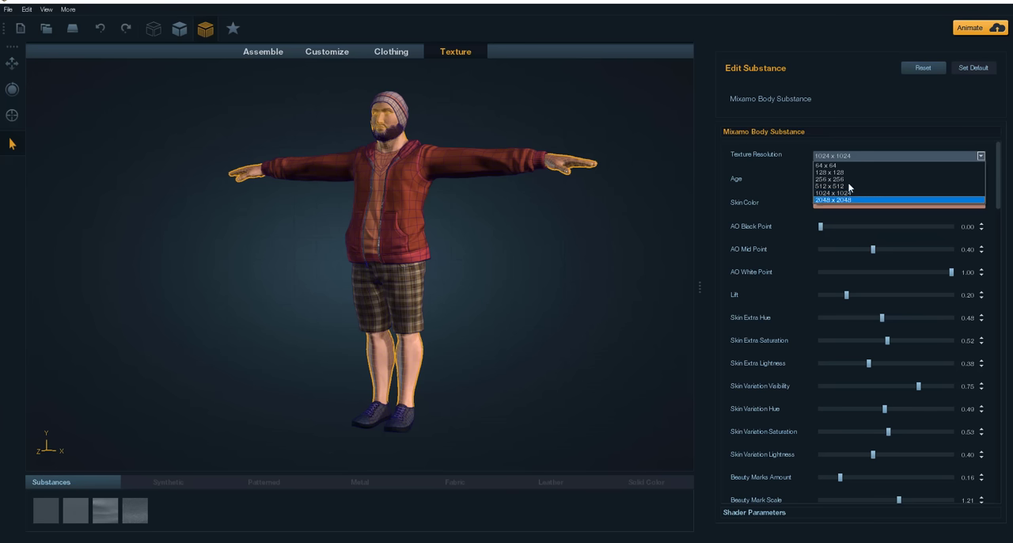
pyautogui.click(463, 263)
pyautogui.scroll(5, 461, 341)
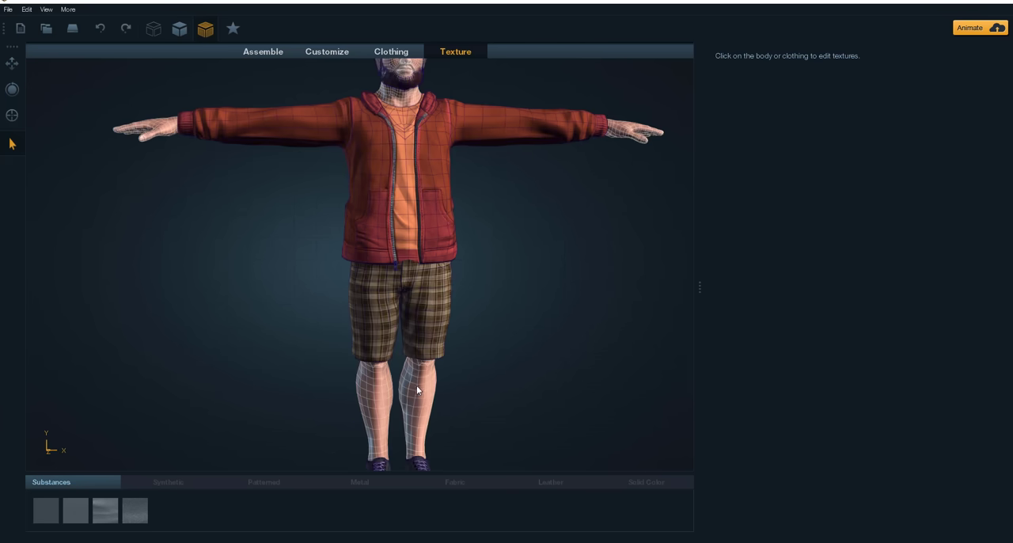
pyautogui.click(435, 392)
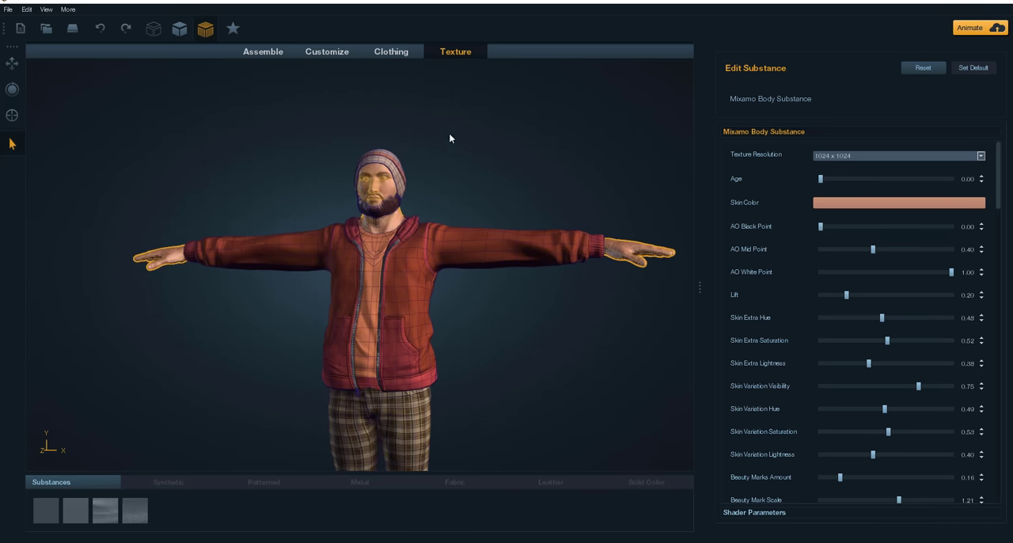
pyautogui.click(333, 50)
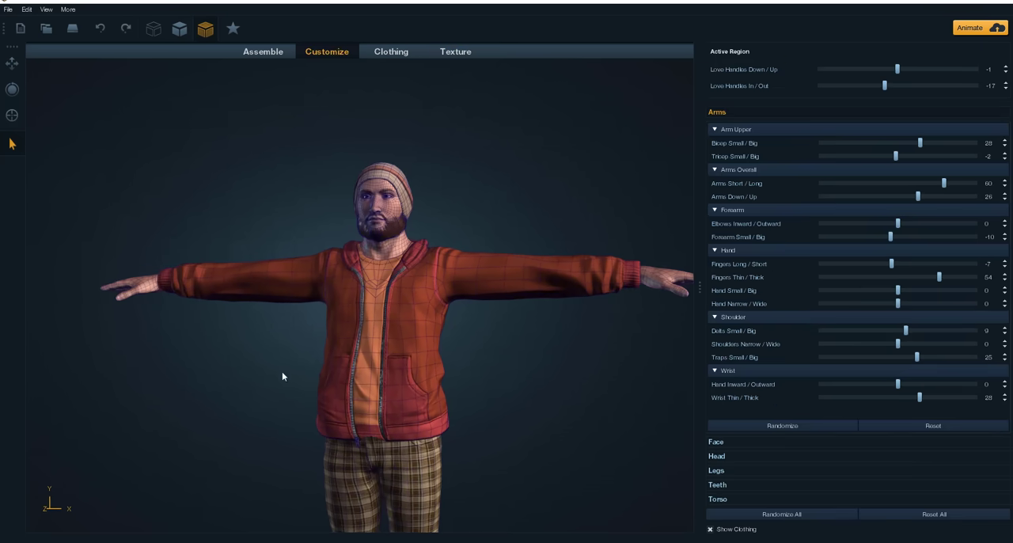
pyautogui.click(398, 54)
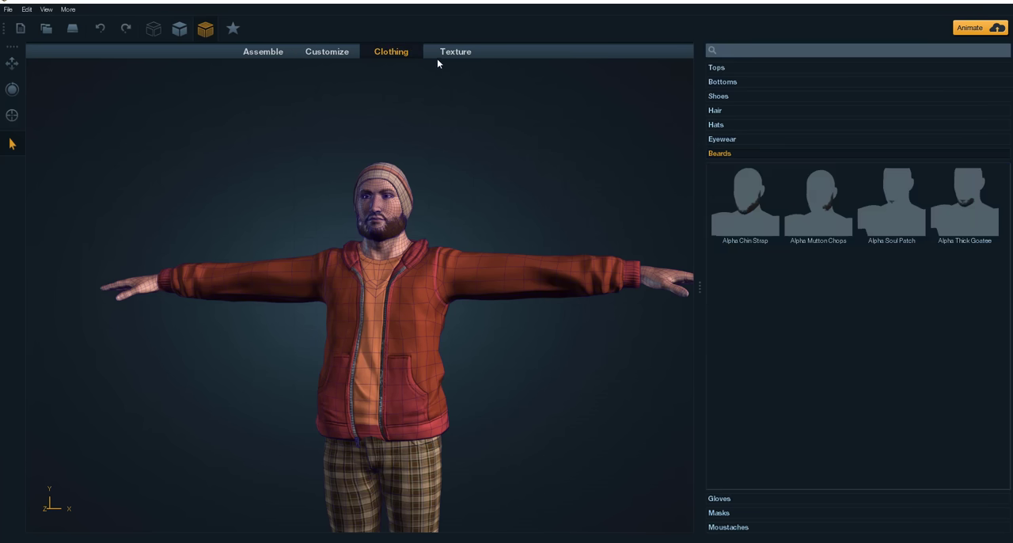
pyautogui.click(460, 53)
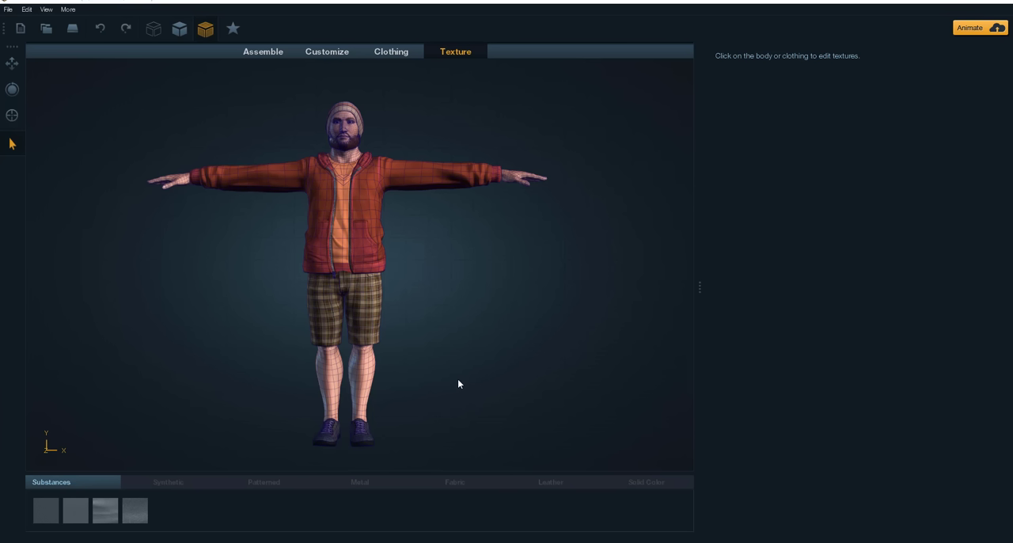
pyautogui.moveTo(440, 276)
pyautogui.mouseDown()
pyautogui.moveTo(9, 309)
pyautogui.moveTo(362, 310)
pyautogui.moveTo(429, 283)
pyautogui.mouseUp()
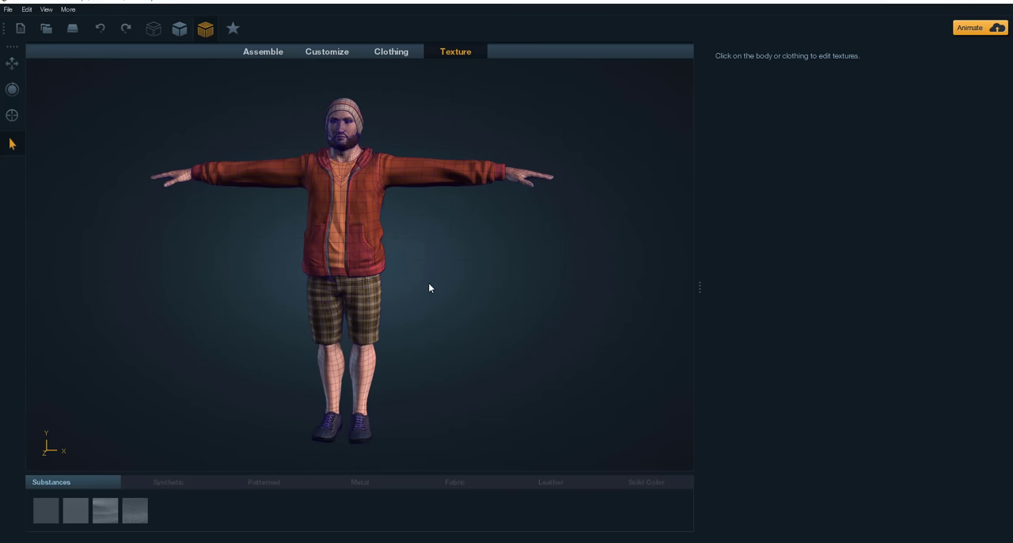
# Step: Turn on the poly count display and view the character up close and at full length
pyautogui.click(46, 13)
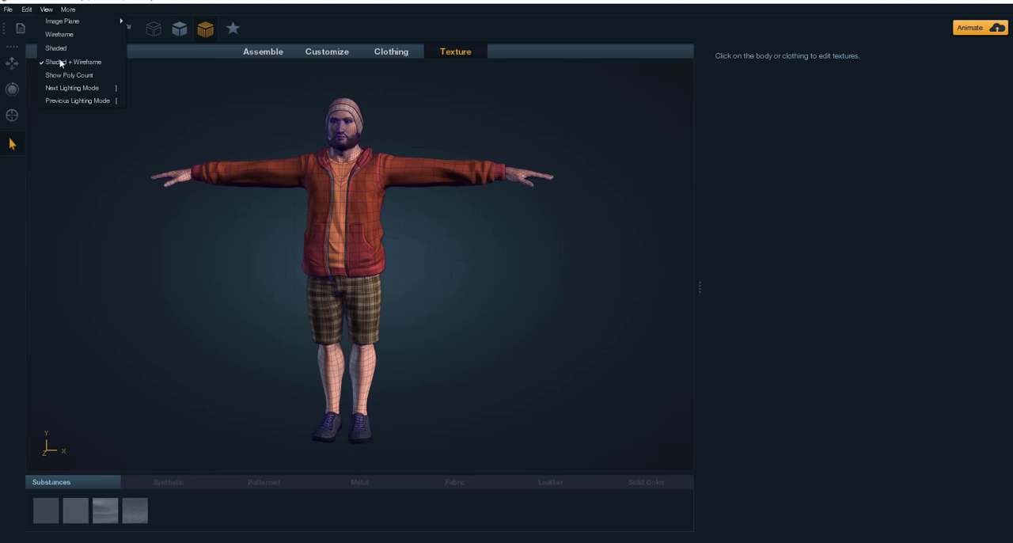
pyautogui.click(172, 282)
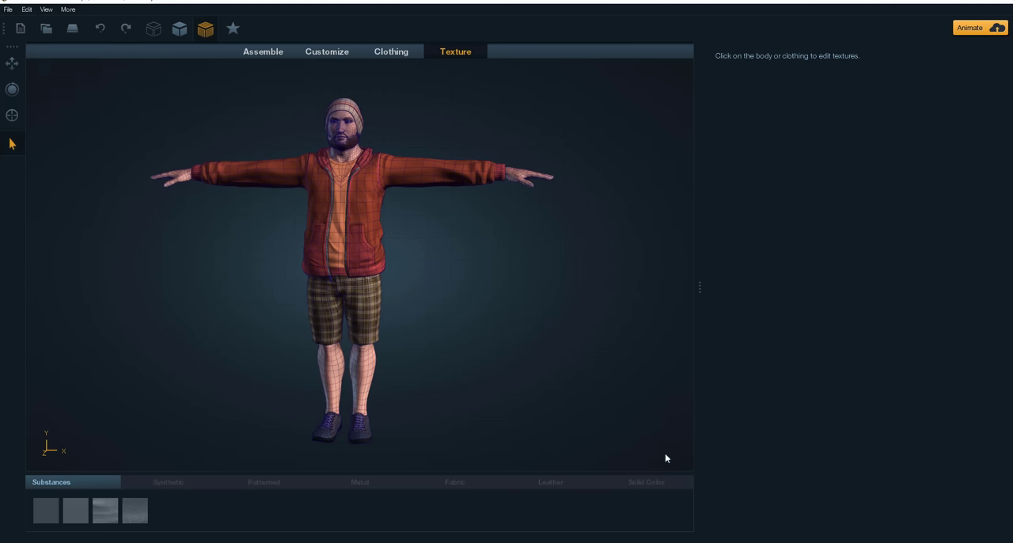
pyautogui.click(46, 10)
pyautogui.moveTo(62, 12)
pyautogui.moveTo(25, 10)
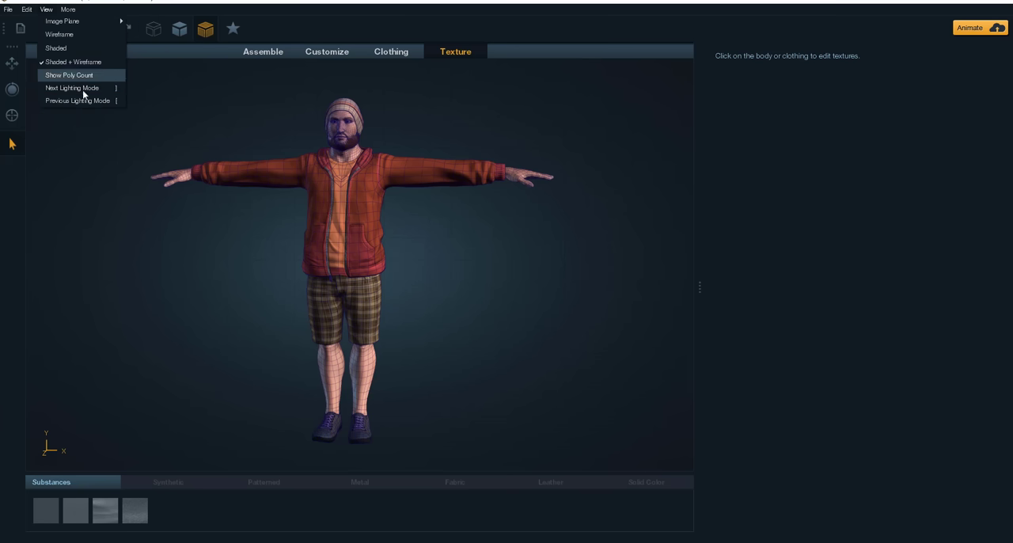
pyautogui.click(76, 77)
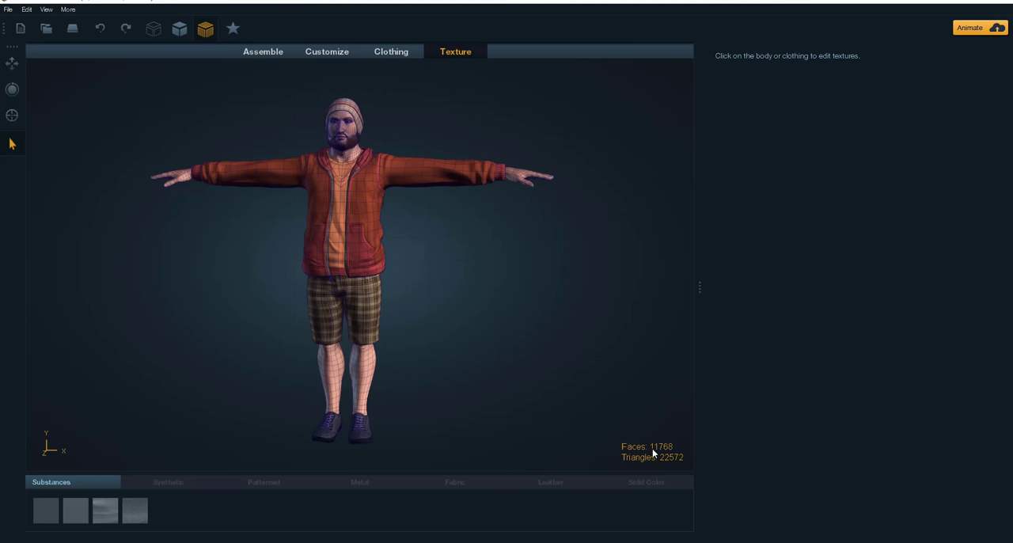
pyautogui.moveTo(500, 280); pyautogui.dragTo(391, 221)
pyautogui.scroll(5, 391, 221)
pyautogui.moveTo(469, 191); pyautogui.dragTo(452, 296, button='middle')
pyautogui.scroll(-5, 518, 374)
pyautogui.moveTo(452, 296)
pyautogui.mouseDown()
pyautogui.moveTo(285, 294)
pyautogui.moveTo(434, 302)
pyautogui.mouseUp()
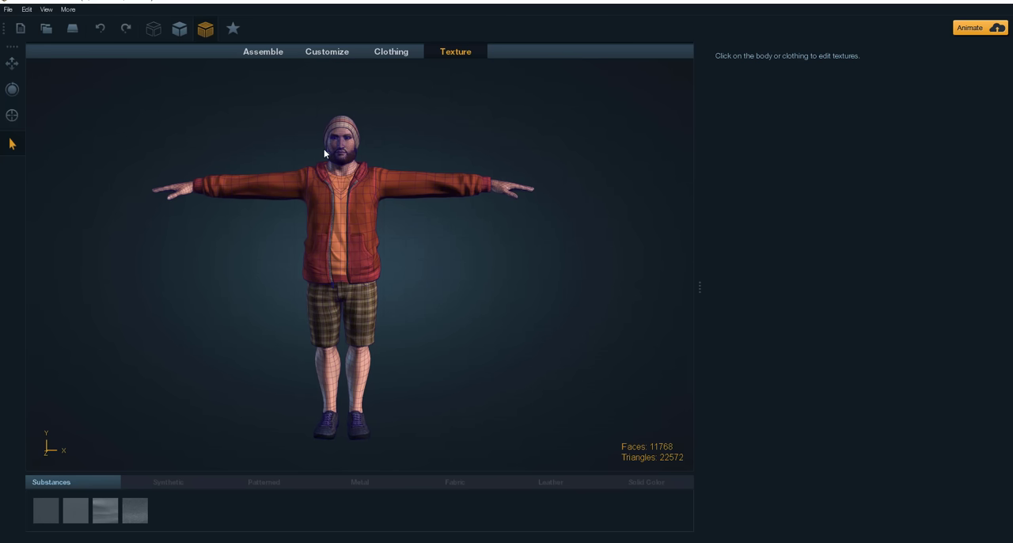
pyautogui.moveTo(442, 130)
pyautogui.mouseDown()
pyautogui.moveTo(247, 131)
pyautogui.moveTo(452, 134)
pyautogui.mouseUp()
pyautogui.click(7, 10)
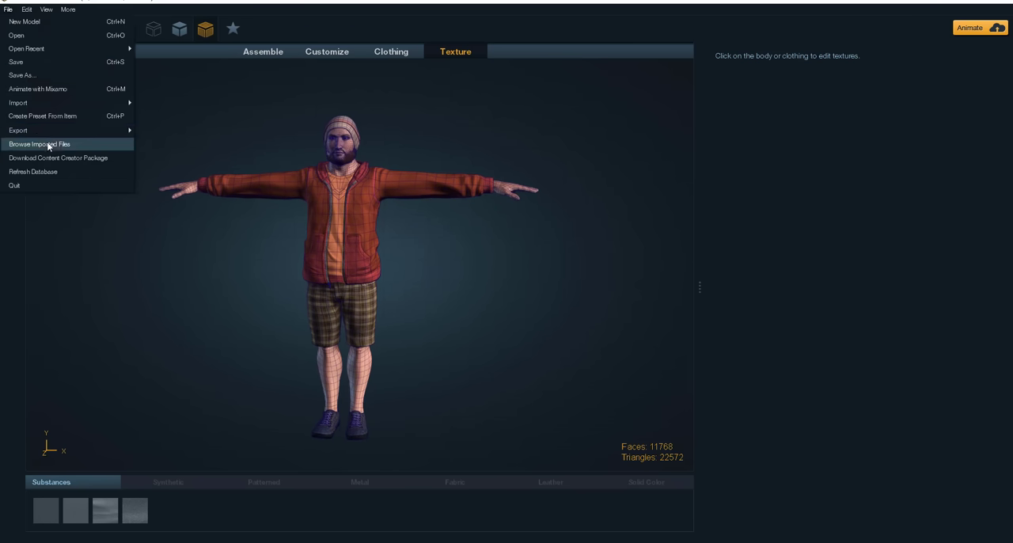
pyautogui.moveTo(60, 129)
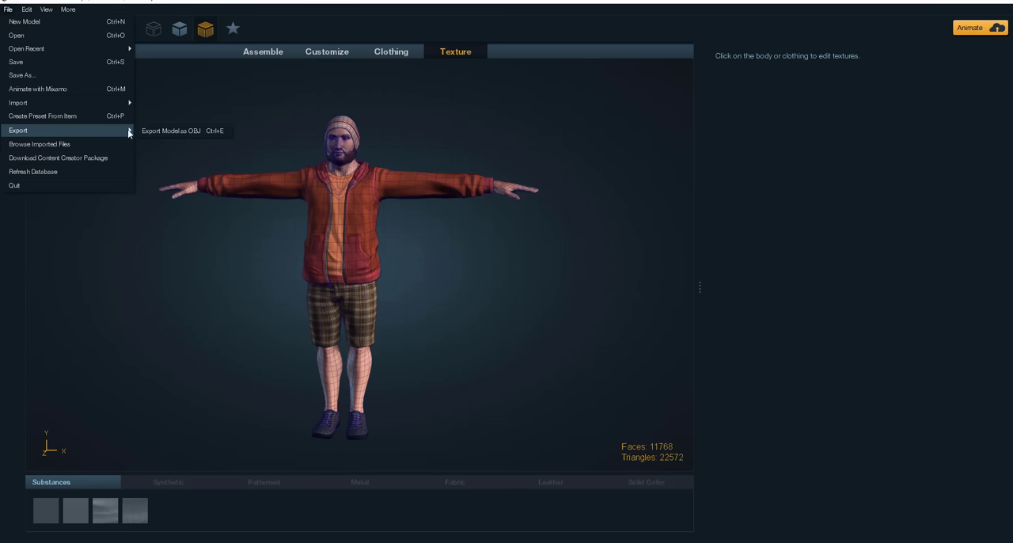
pyautogui.click(193, 133)
pyautogui.moveTo(479, 214); pyautogui.dragTo(435, 194)
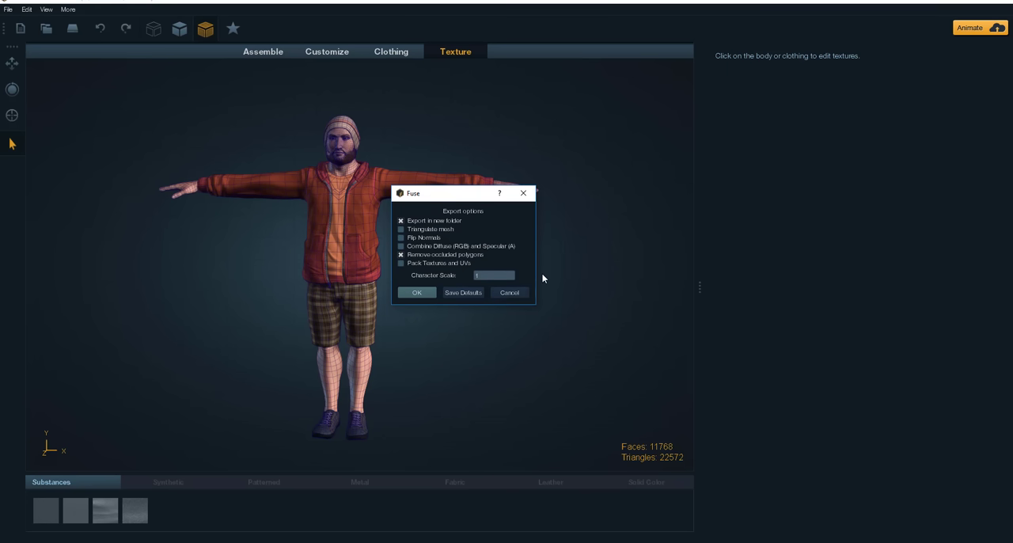
pyautogui.click(524, 194)
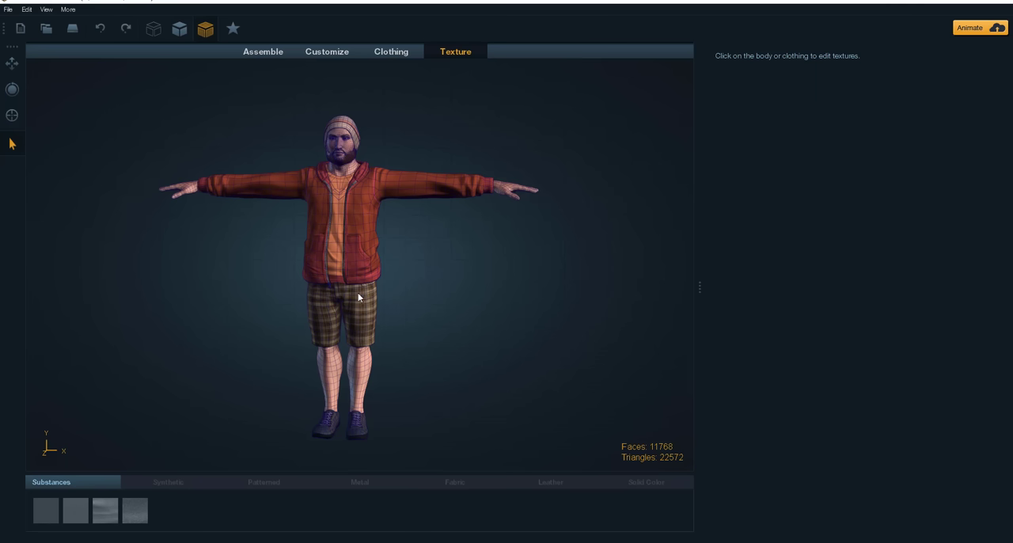
# Step: Export the character as an OBJ named Dude_ in Documents, using a new folder and removing occluded polygons
pyautogui.click(9, 10)
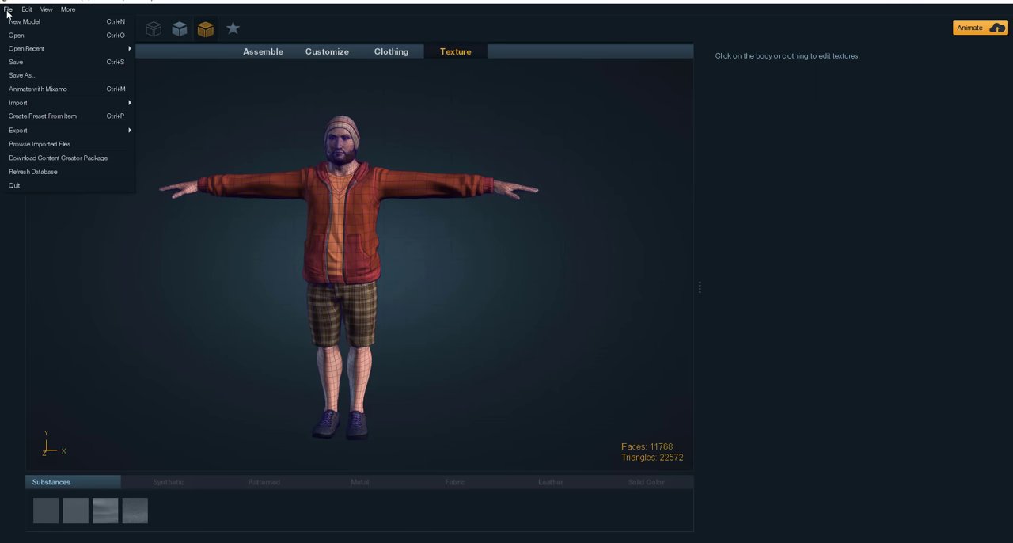
pyautogui.moveTo(42, 128)
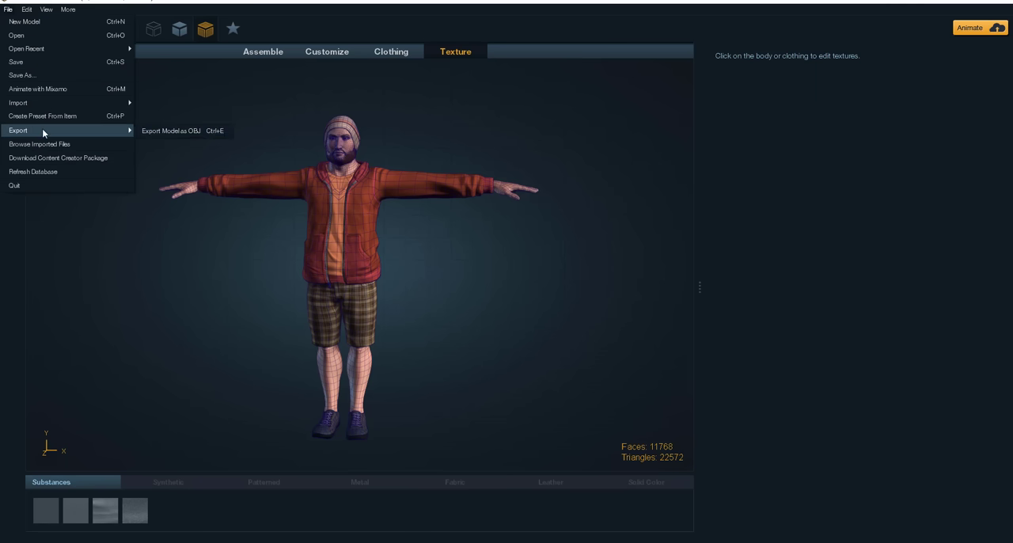
pyautogui.click(151, 132)
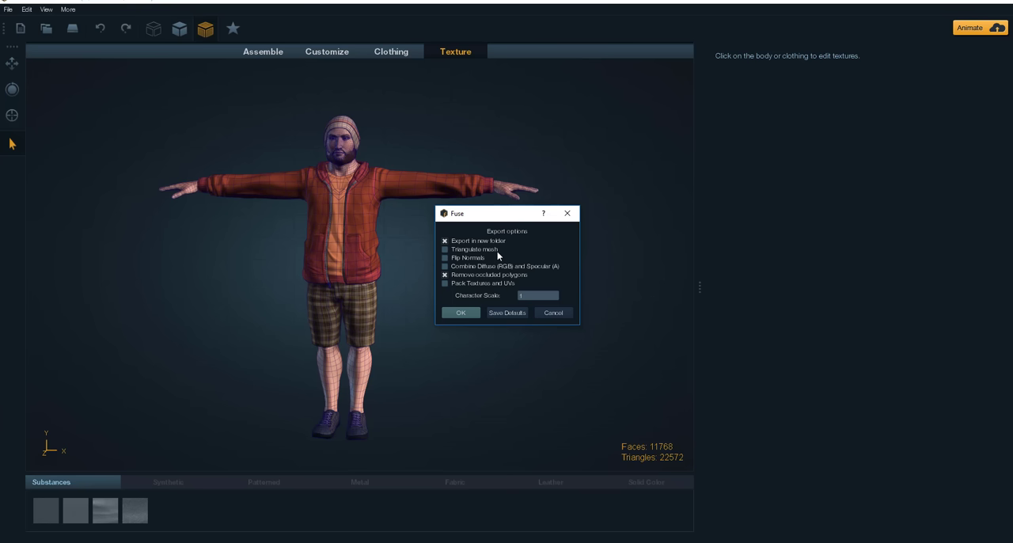
pyautogui.moveTo(512, 214); pyautogui.dragTo(480, 192)
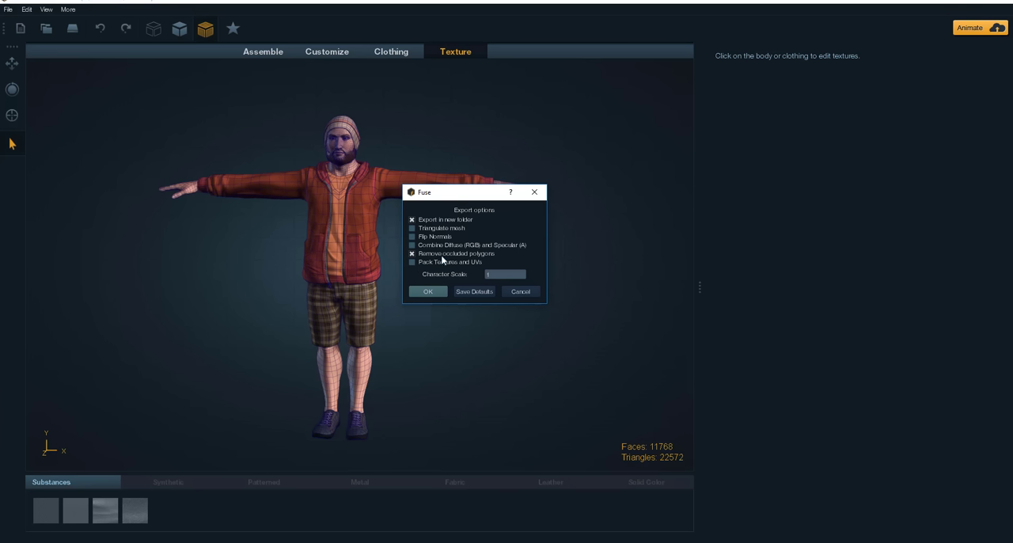
pyautogui.click(430, 291)
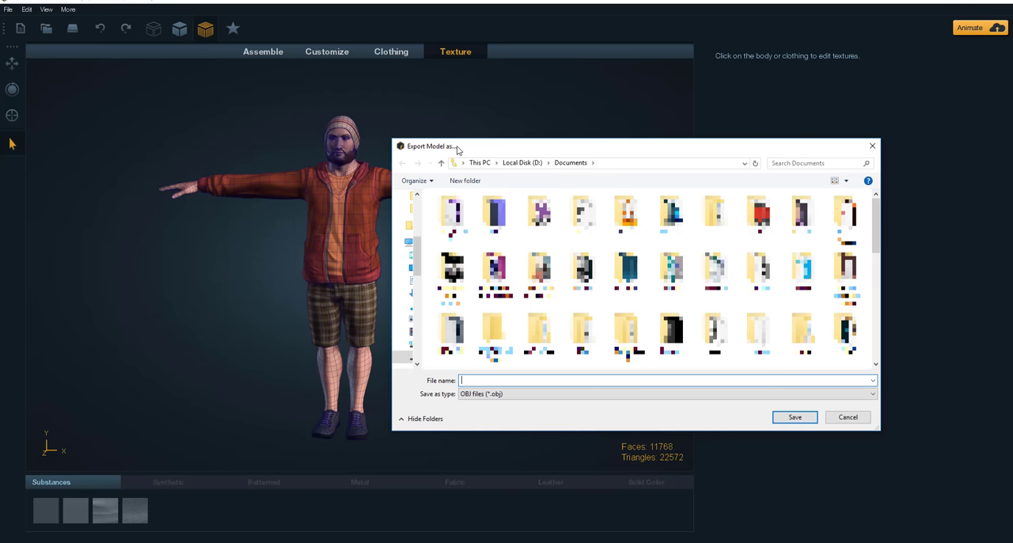
pyautogui.moveTo(459, 150); pyautogui.dragTo(439, 160)
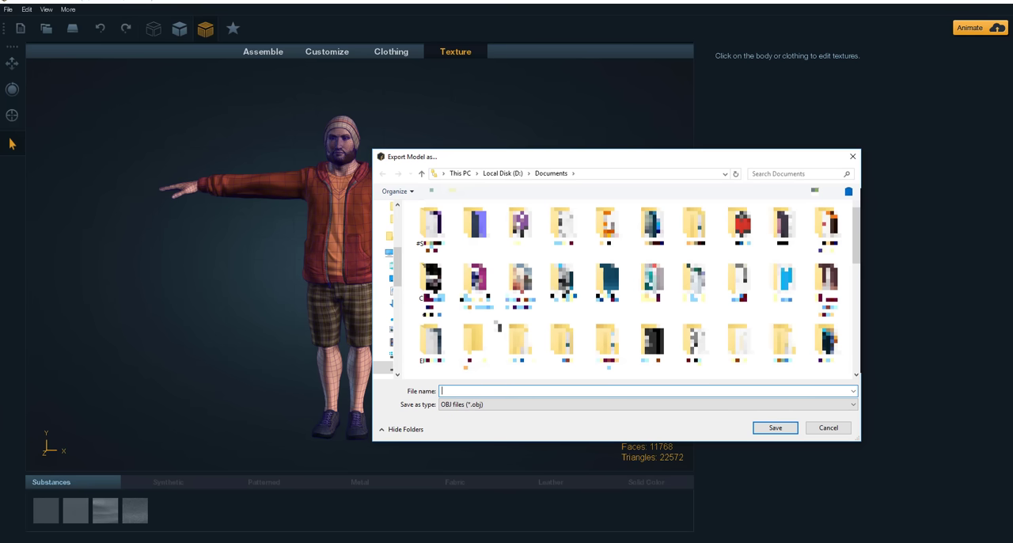
pyautogui.write('Dude_')
pyautogui.click(774, 429)
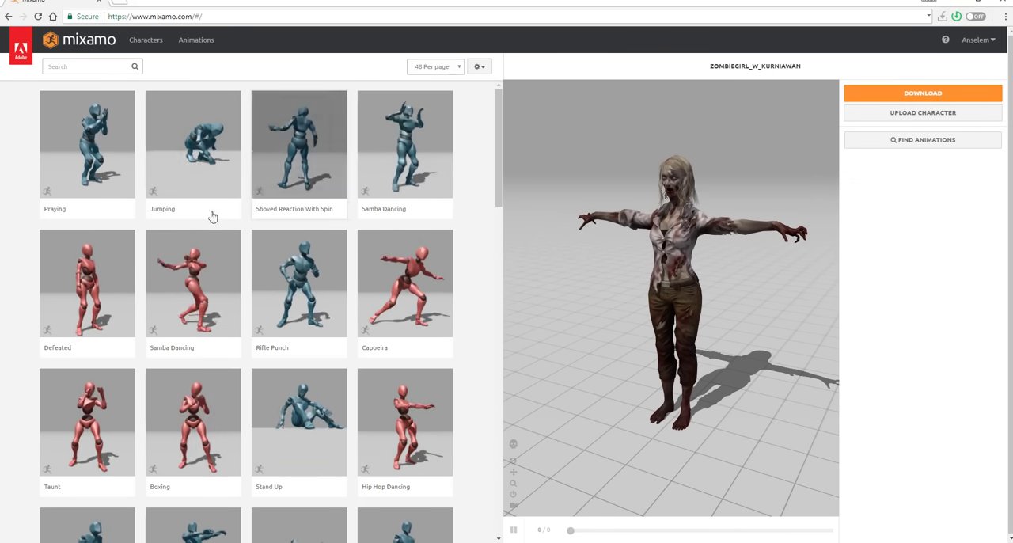
# Step: Switch to the Mixamo website and upload Dude_.obj from the Dude_ folder as a new character
pyautogui.click(906, 115)
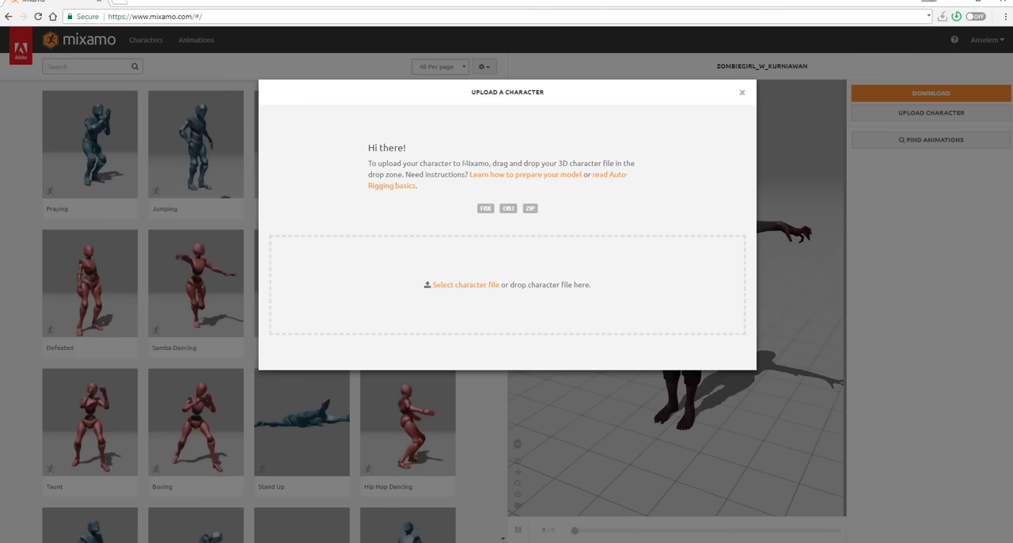
pyautogui.click(466, 285)
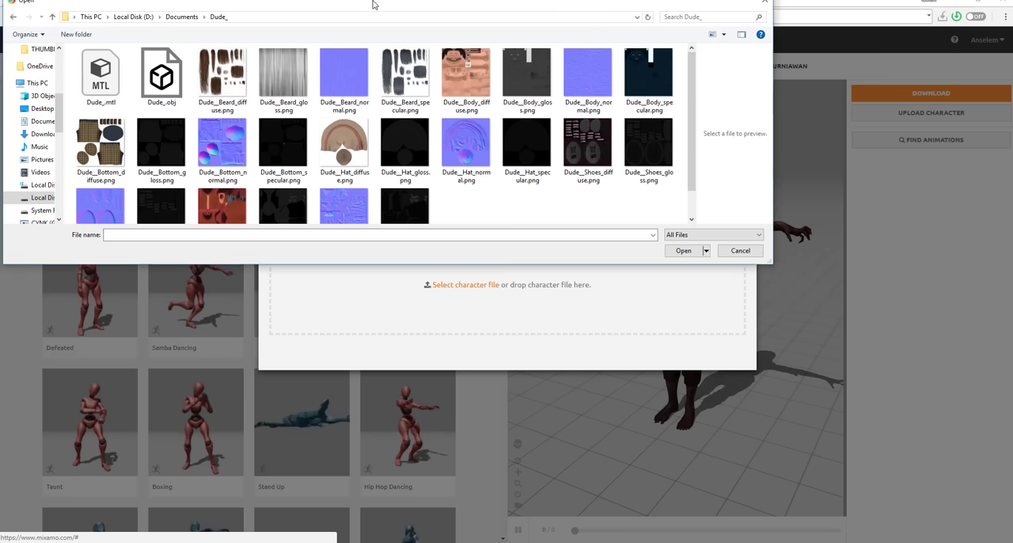
pyautogui.moveTo(375, 5); pyautogui.dragTo(384, 50)
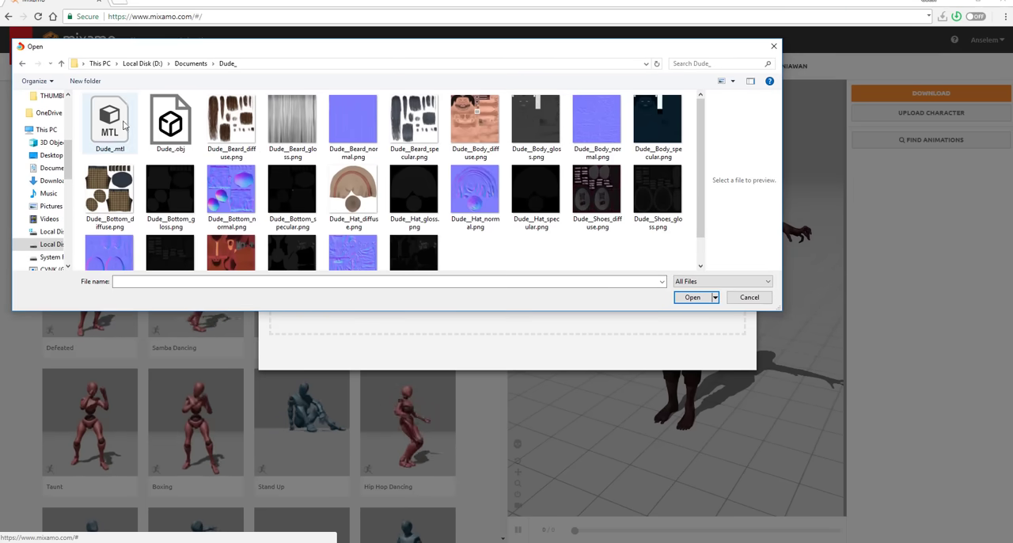
pyautogui.click(170, 123)
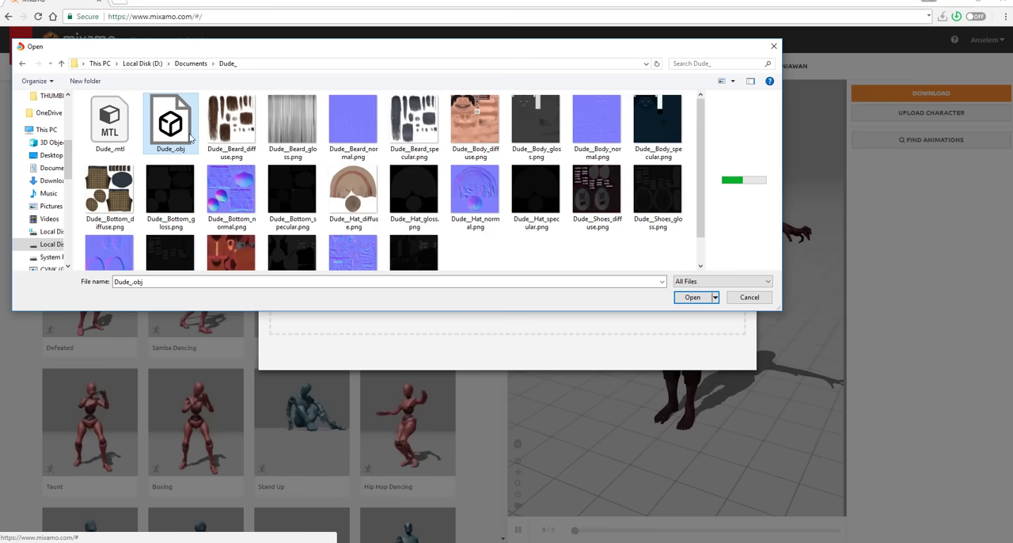
pyautogui.click(691, 297)
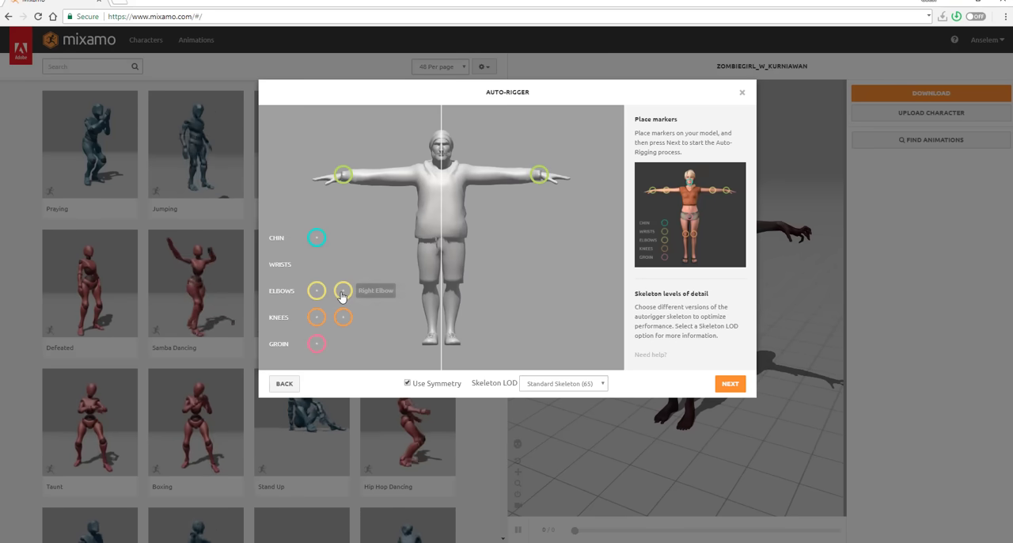
# Step: Place the auto-rigger markers on the elbows, knees, chin and groin, and fine-tune the knee and wrist markers
pyautogui.moveTo(343, 290)
pyautogui.mouseDown()
pyautogui.moveTo(451, 277)
pyautogui.moveTo(486, 180)
pyautogui.moveTo(494, 180)
pyautogui.mouseUp()
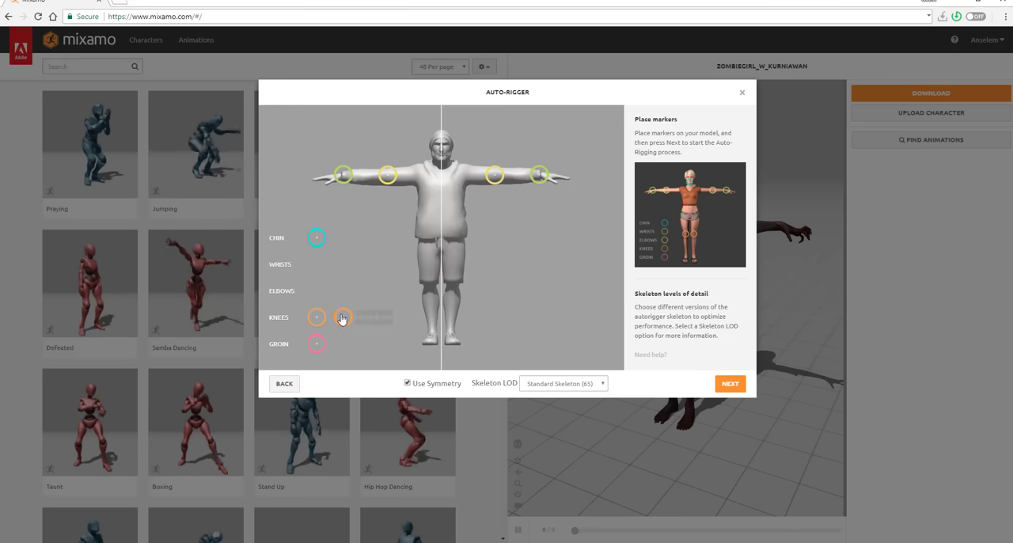
pyautogui.moveTo(343, 317)
pyautogui.mouseDown()
pyautogui.moveTo(402, 317)
pyautogui.moveTo(452, 288)
pyautogui.mouseUp()
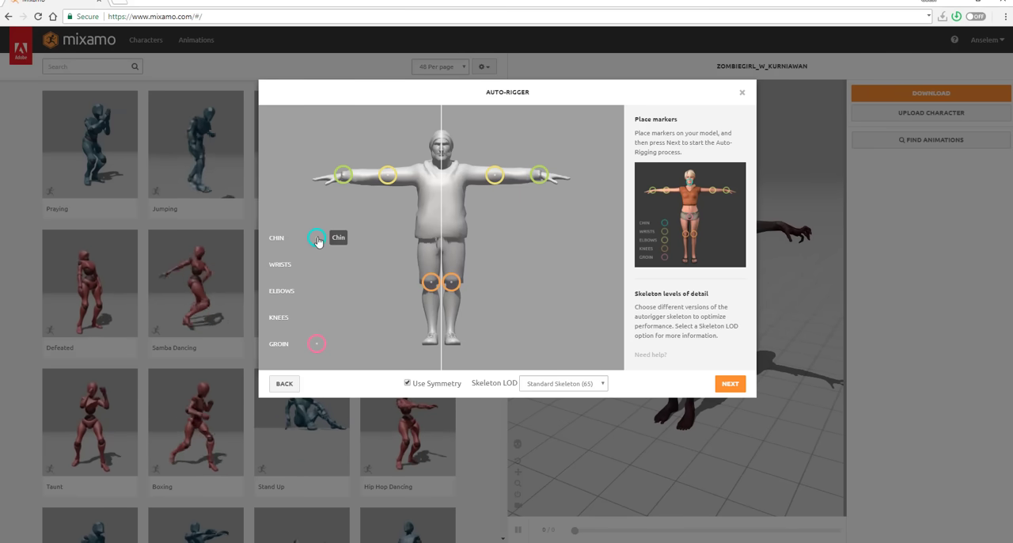
pyautogui.moveTo(316, 239); pyautogui.dragTo(441, 165)
pyautogui.moveTo(315, 346)
pyautogui.mouseDown()
pyautogui.moveTo(424, 286)
pyautogui.moveTo(441, 241)
pyautogui.mouseUp()
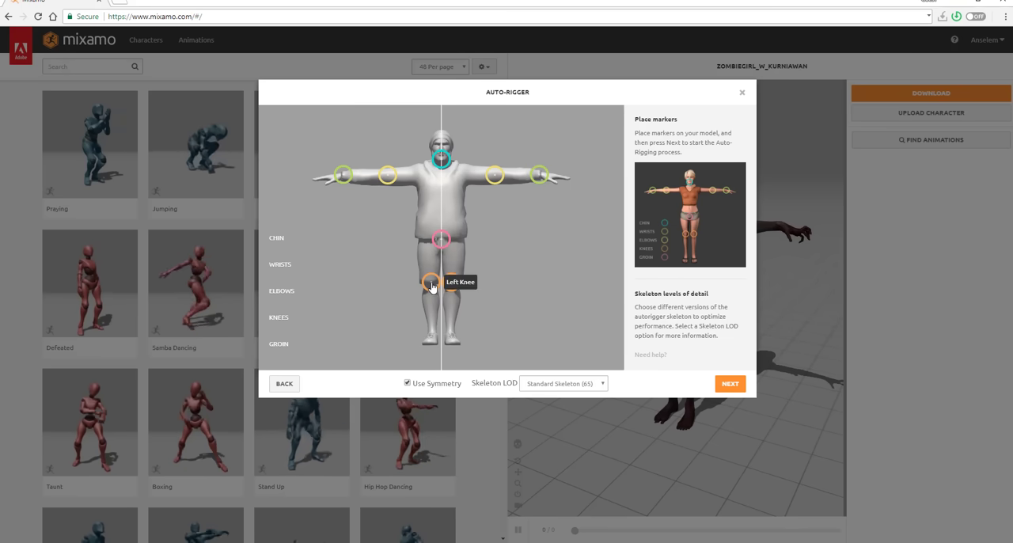
pyautogui.moveTo(430, 282); pyautogui.dragTo(429, 281)
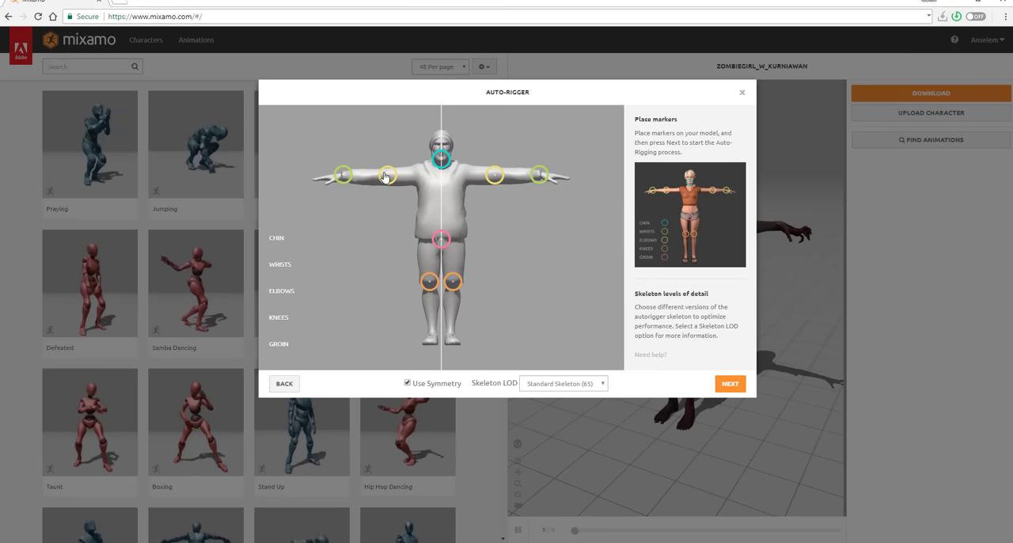
pyautogui.moveTo(385, 176); pyautogui.dragTo(340, 178)
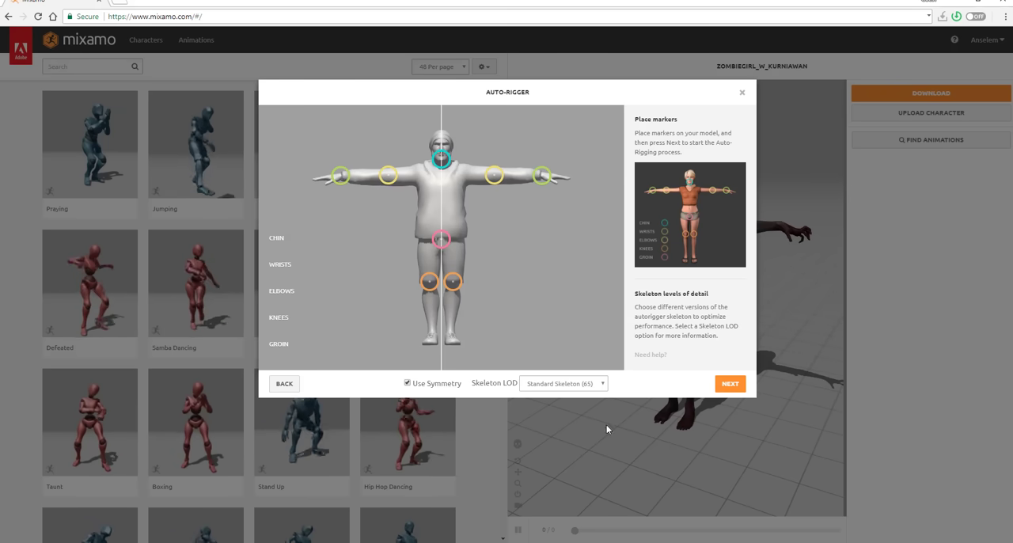
# Step: Choose the Standard Skeleton (65) level of detail and start the auto-rigging
pyautogui.click(552, 385)
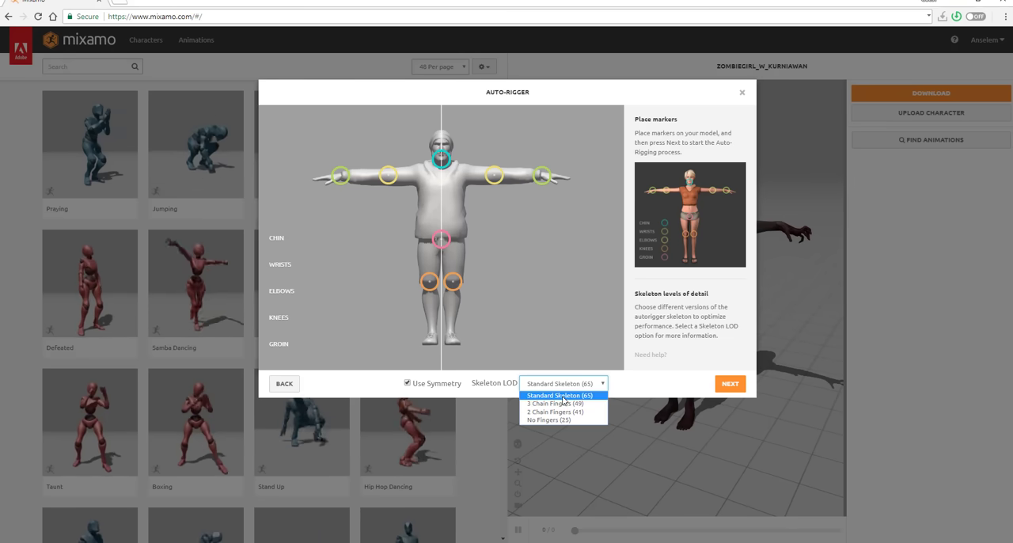
pyautogui.click(562, 395)
pyautogui.click(728, 384)
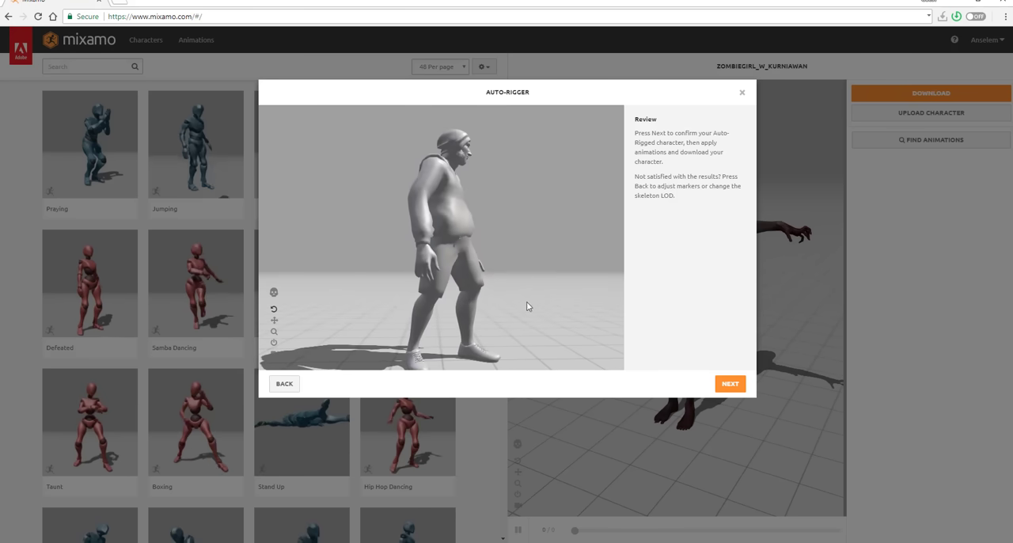
# Step: Inspect the rigged character preview from another angle and accept the auto-rigging result
pyautogui.moveTo(513, 307); pyautogui.dragTo(397, 305)
pyautogui.click(274, 309)
pyautogui.click(729, 384)
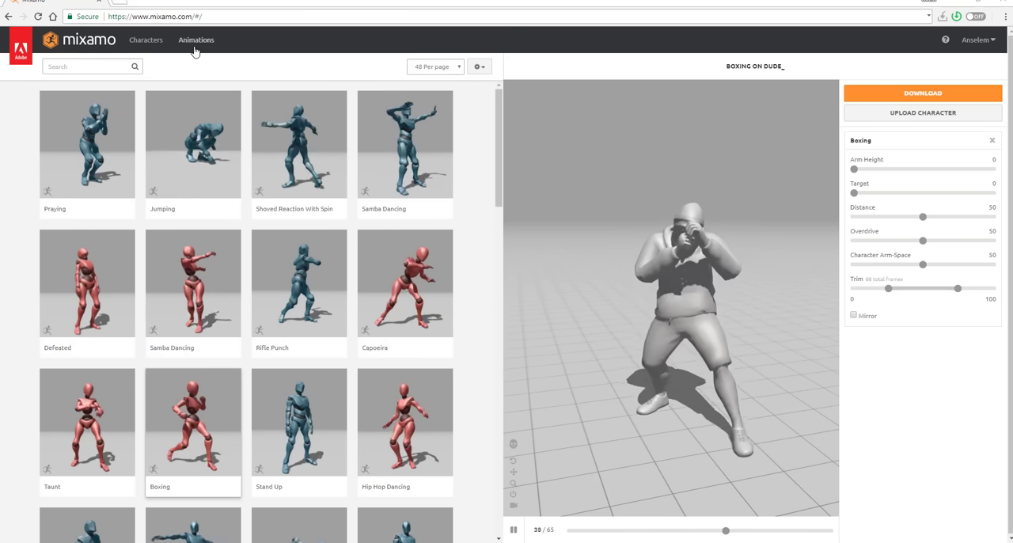
# Step: Filter the animations to the Superhero genre, preview Flying Knee Punch Combo and Quick Roll To Run, and apply Grab And Slam
pyautogui.click(113, 67)
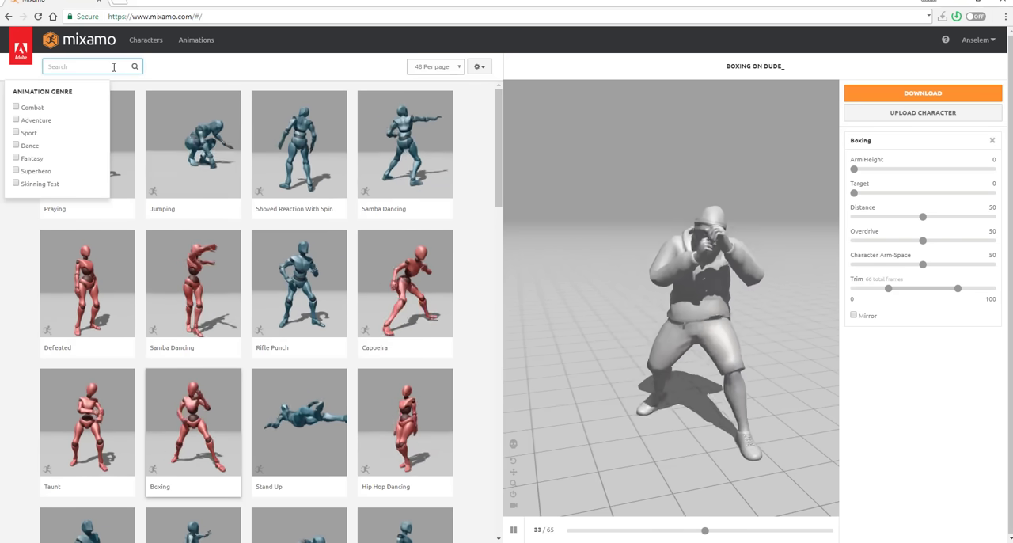
pyautogui.click(24, 171)
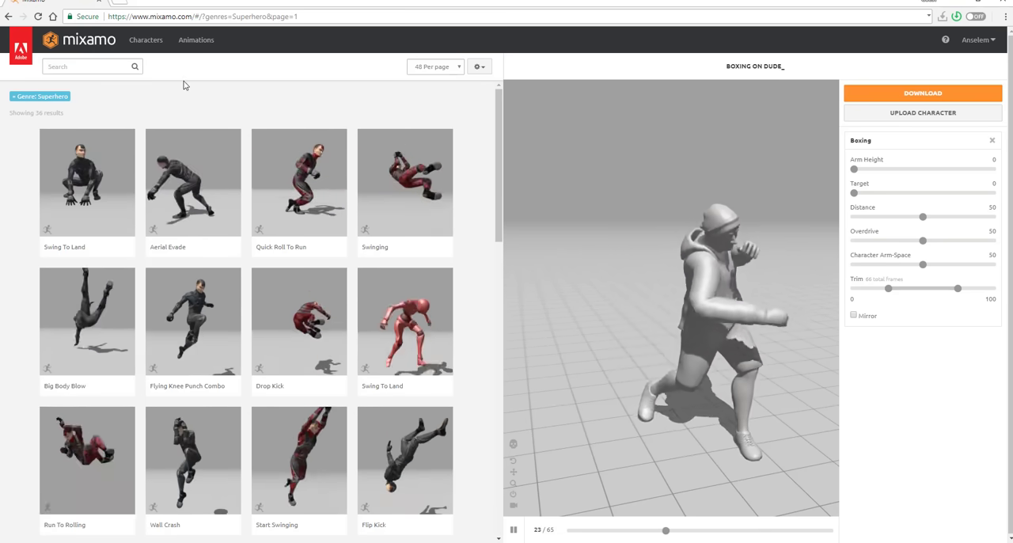
pyautogui.click(194, 327)
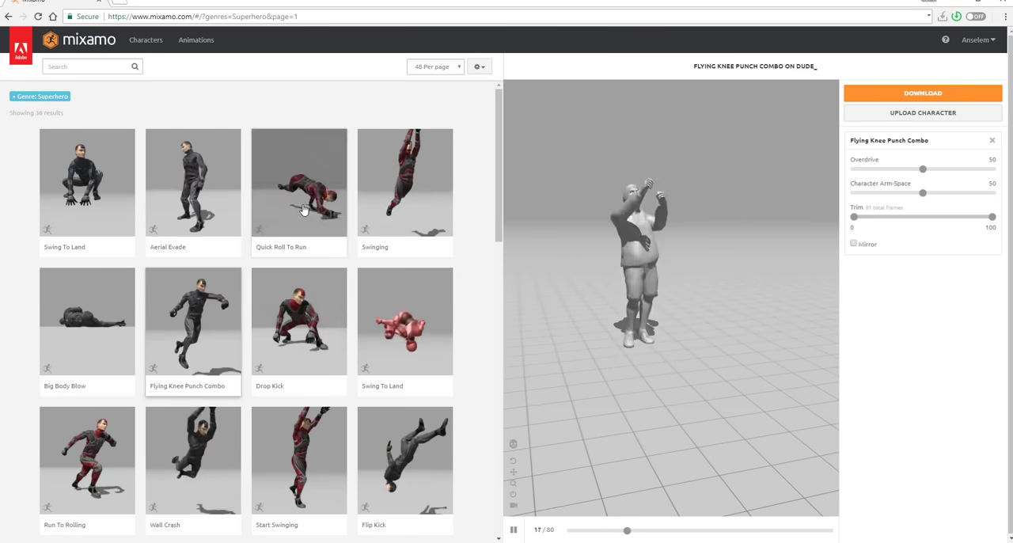
pyautogui.click(303, 209)
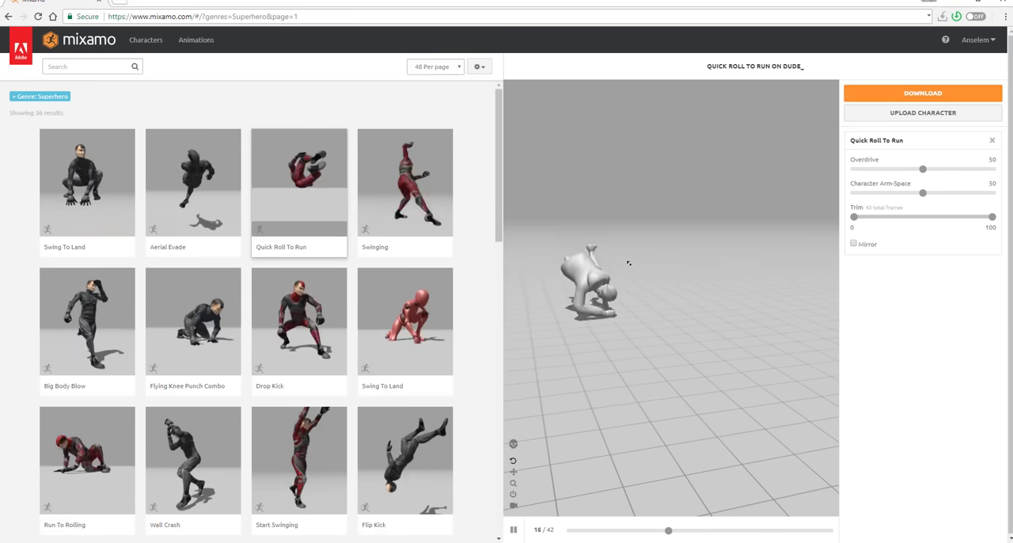
pyautogui.click(339, 413)
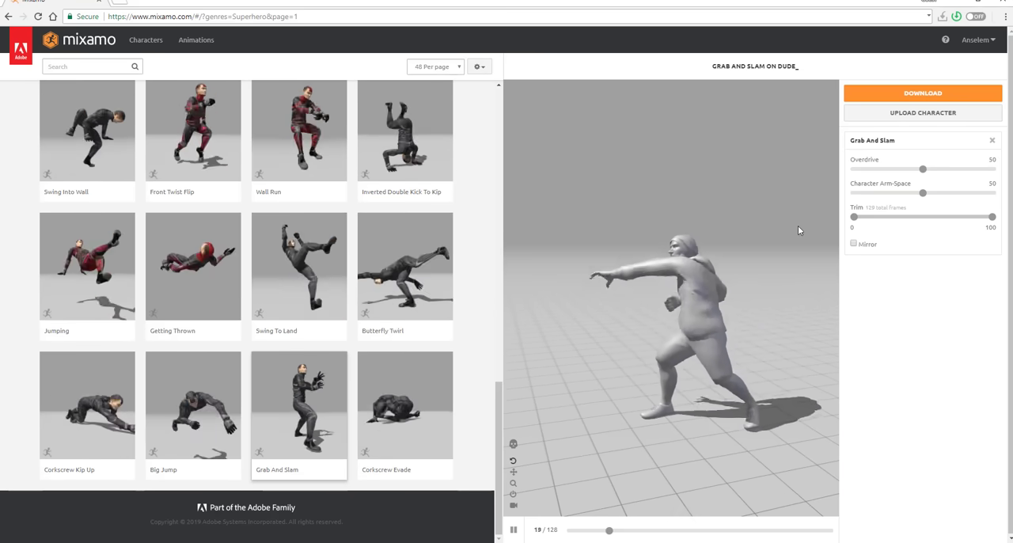
# Step: Download the Grab And Slam animation as FBX(.fbx) with skin, 30 frames per second and no keyframe reduction, and leave the browser
pyautogui.click(912, 96)
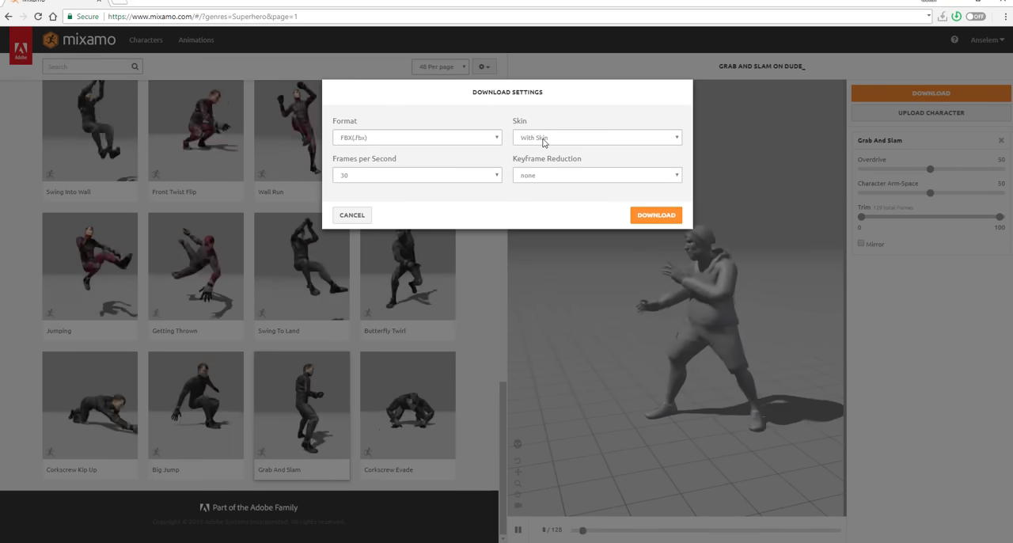
pyautogui.click(495, 136)
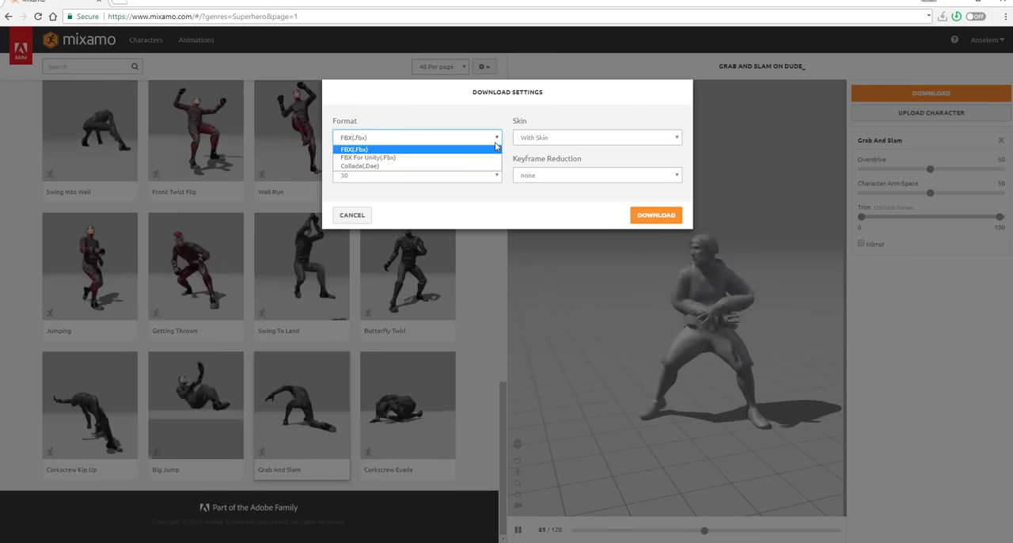
pyautogui.click(366, 148)
pyautogui.click(565, 138)
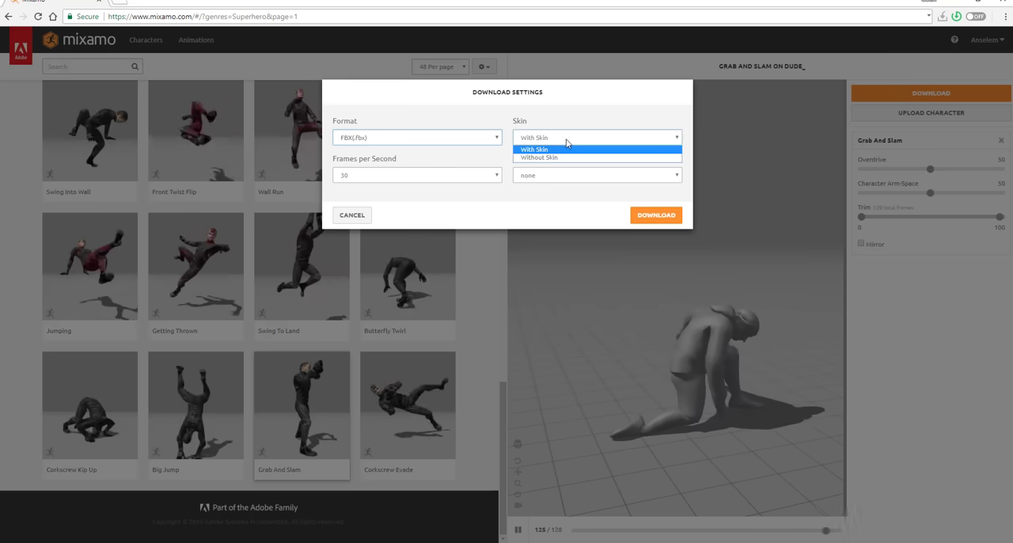
pyautogui.click(546, 149)
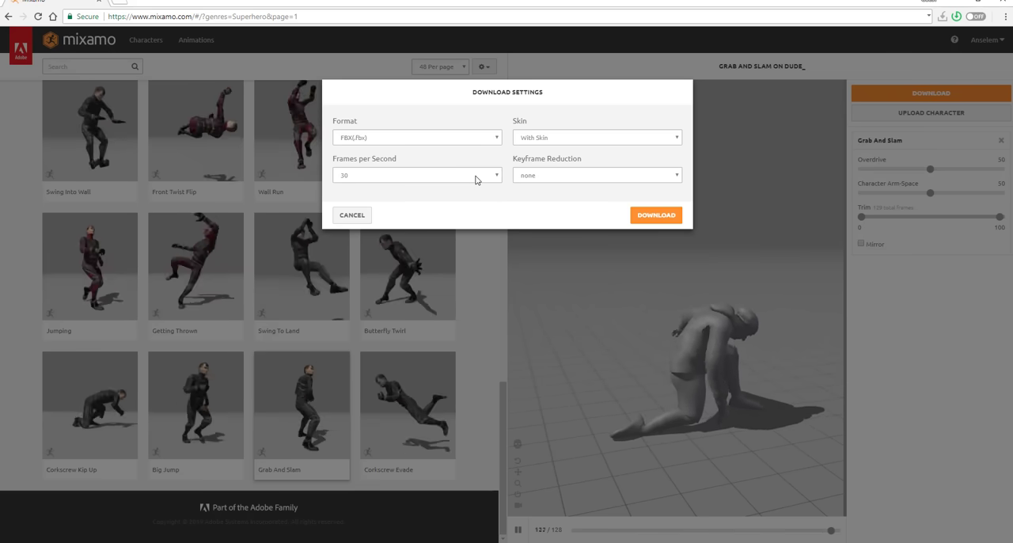
pyautogui.click(657, 215)
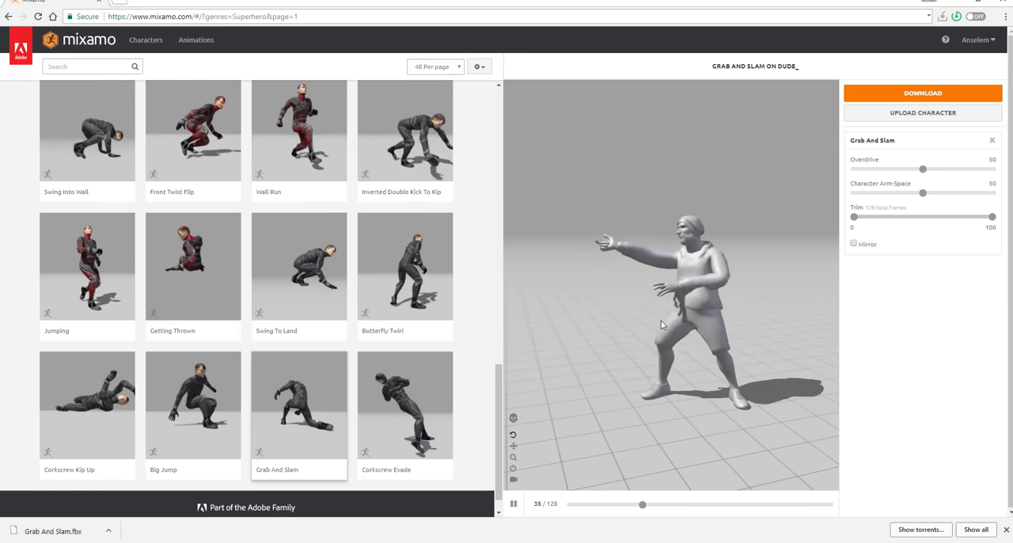
pyautogui.click(953, 3)
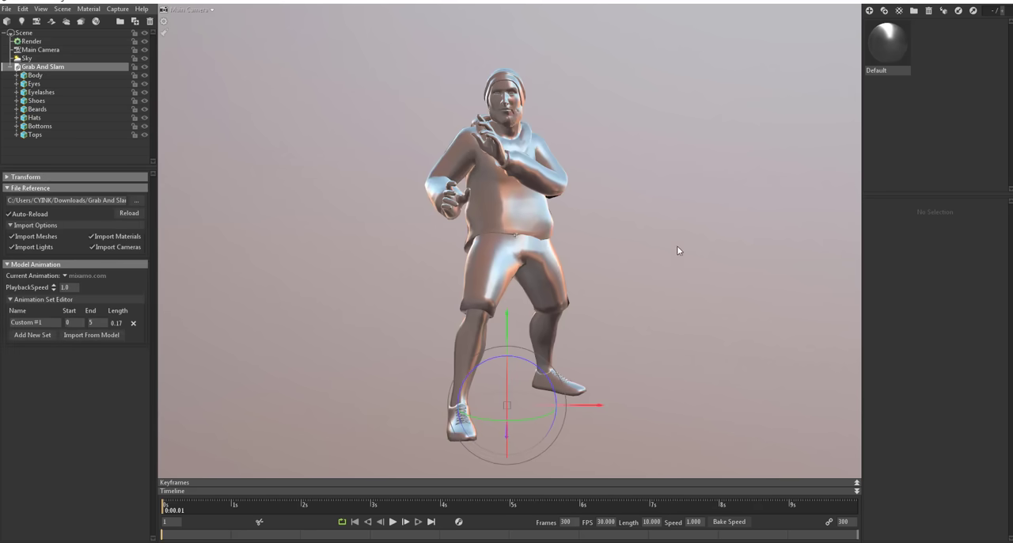
# Step: Examine the imported character from several angles and distances, selecting its Tops, Hats and Bottoms meshes to check the separate parts
pyautogui.moveTo(677, 251); pyautogui.dragTo(579, 282)
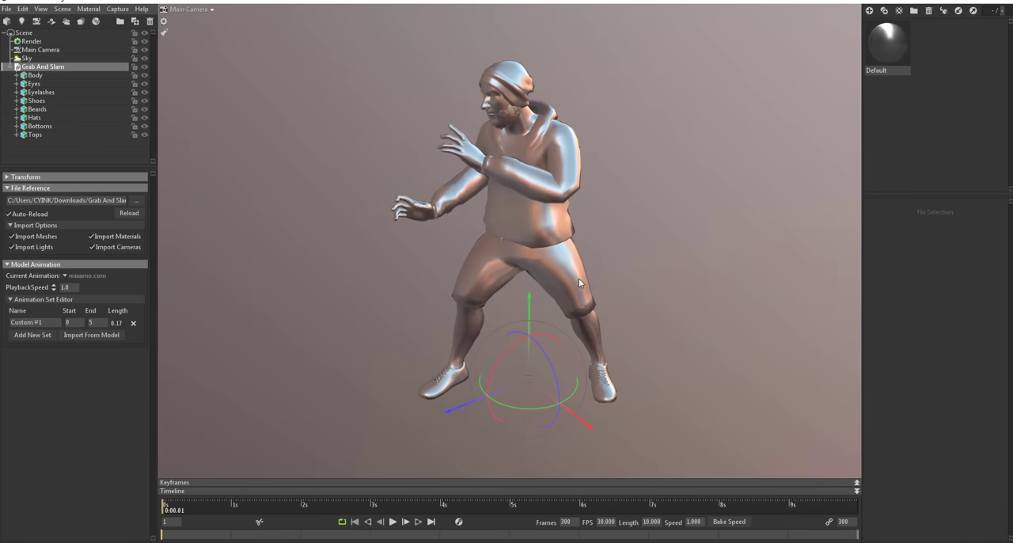
pyautogui.moveTo(608, 249); pyautogui.dragTo(589, 317, button='middle')
pyautogui.moveTo(579, 256); pyautogui.dragTo(611, 264, button='right')
pyautogui.moveTo(668, 285); pyautogui.dragTo(644, 287)
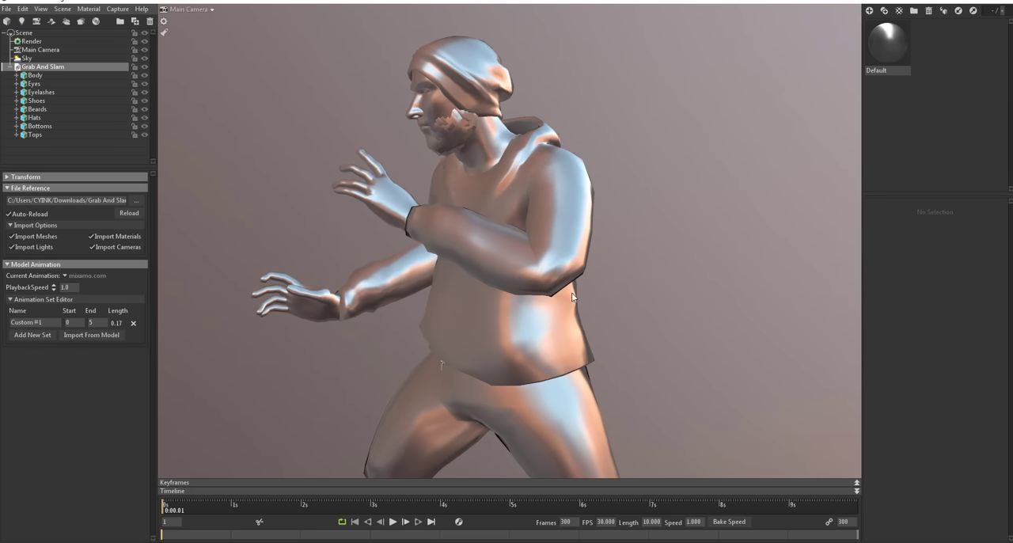
pyautogui.click(557, 269)
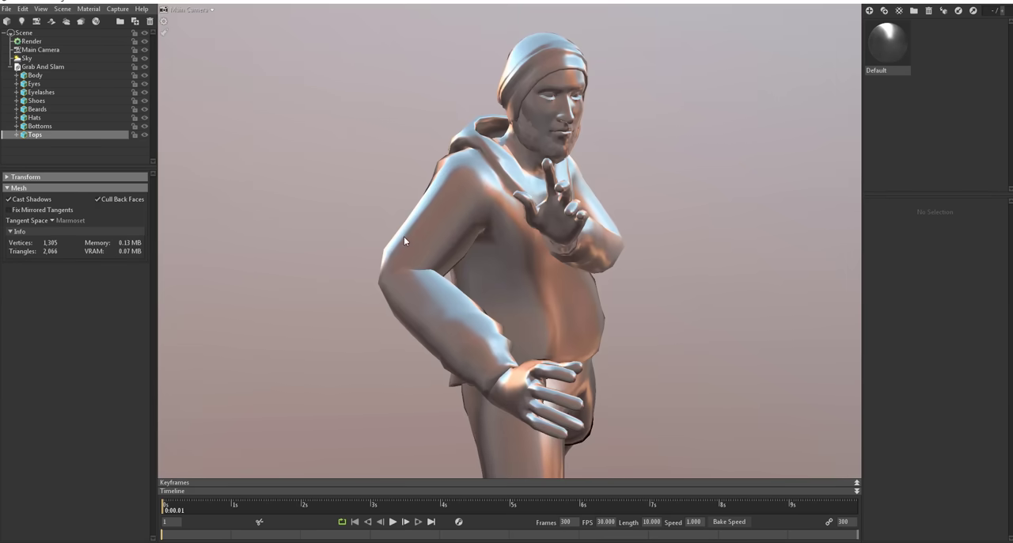
pyautogui.click(403, 241)
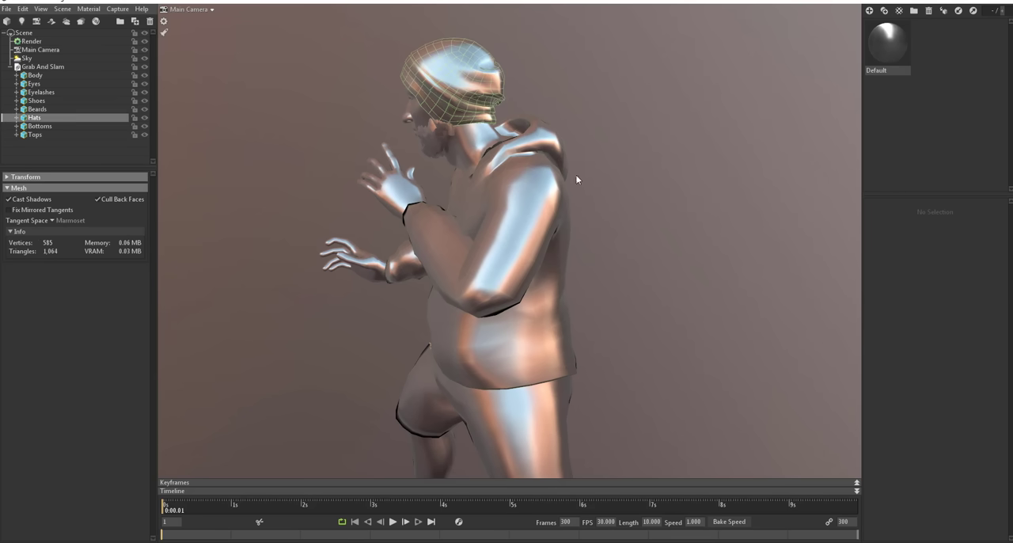
pyautogui.click(566, 186)
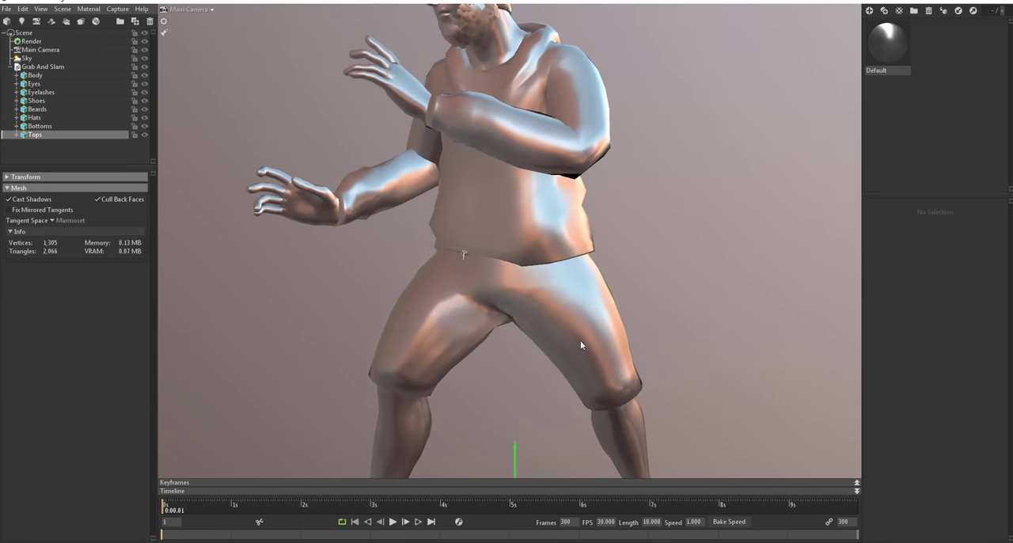
pyautogui.click(579, 341)
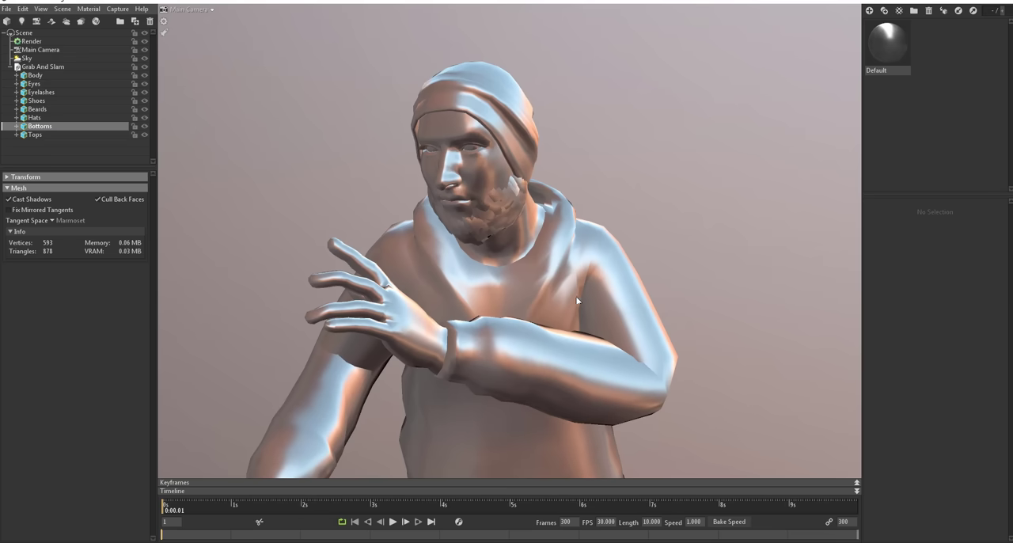
pyautogui.scroll(-8, 642, 265)
pyautogui.moveTo(625, 306); pyautogui.dragTo(607, 158, button='middle')
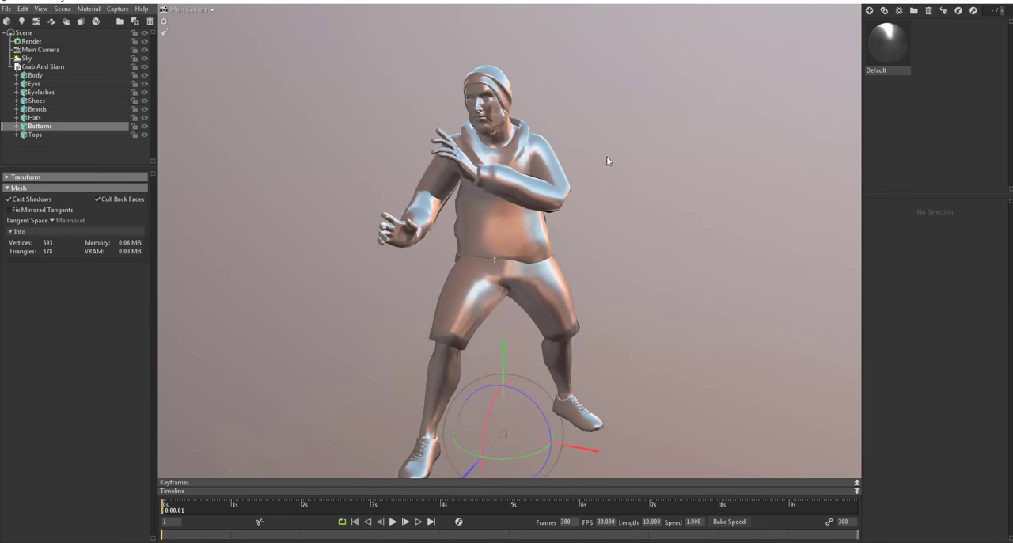
pyautogui.moveTo(607, 158); pyautogui.dragTo(591, 257)
pyautogui.scroll(4, 472, 94)
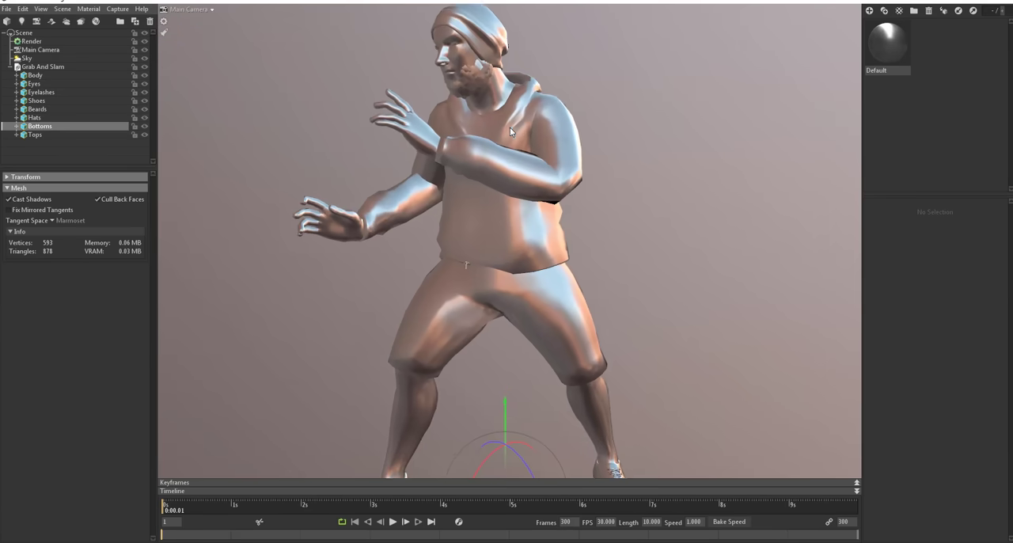
pyautogui.scroll(-4, 509, 128)
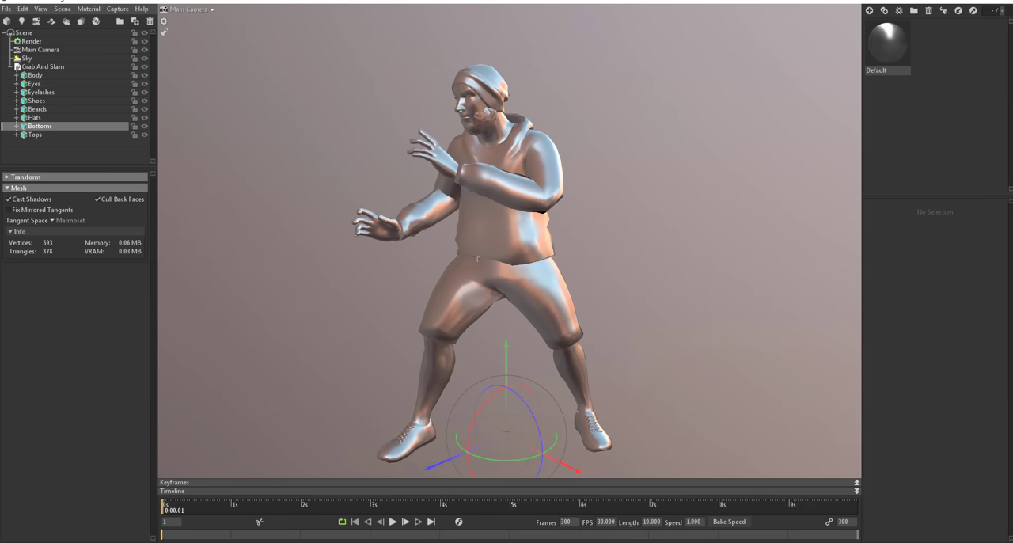
# Step: View Dude__Body_diffuse.png from the Dude_ folder at full size, examine the face, eye and teeth areas, and close the picture
pyautogui.moveTo(1012, 5); pyautogui.dragTo(629, 48)
pyautogui.scroll(3, 600, 260)
pyautogui.doubleClick(448, 235)
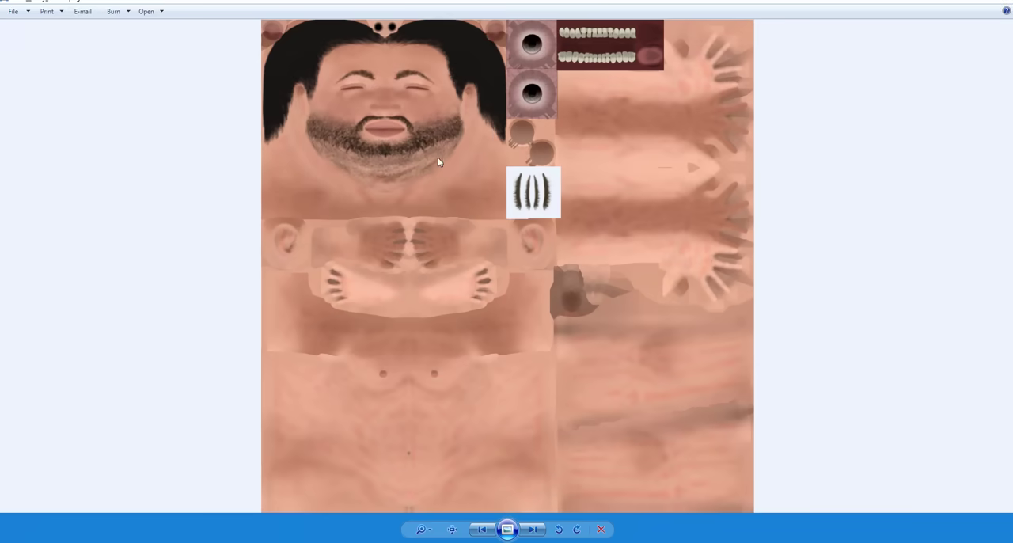
pyautogui.scroll(3, 563, 80)
pyautogui.moveTo(580, 129); pyautogui.dragTo(595, 278)
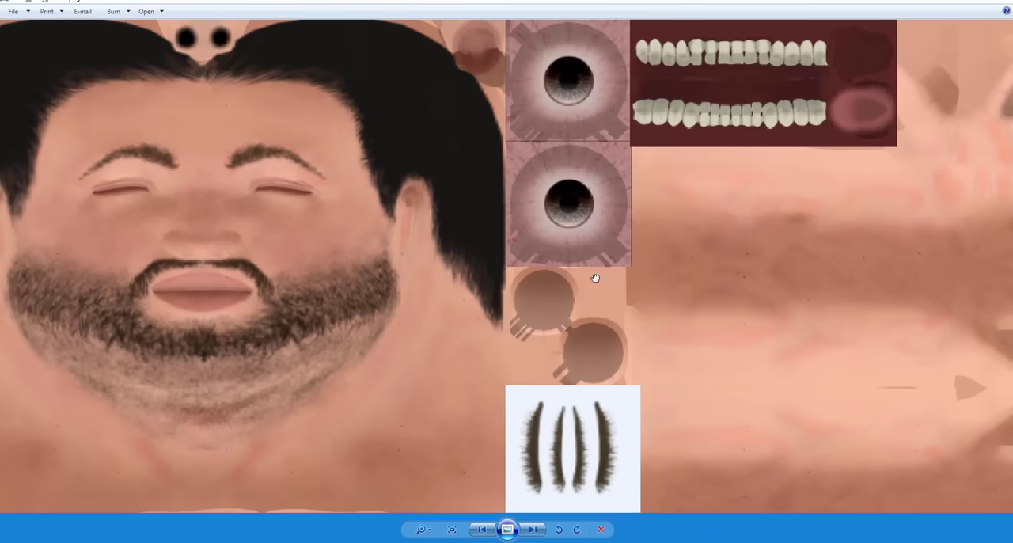
pyautogui.scroll(-5, 204, 257)
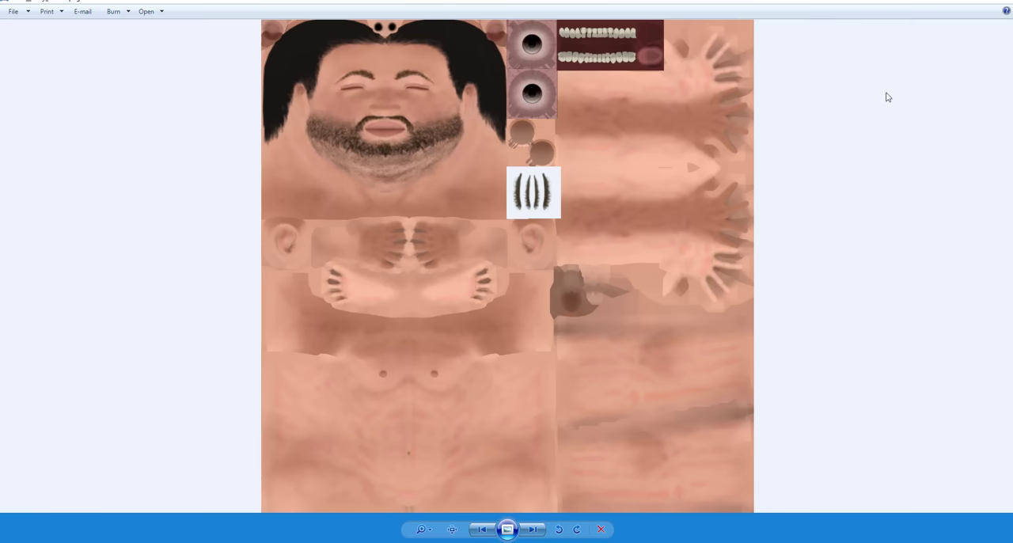
pyautogui.click(999, 3)
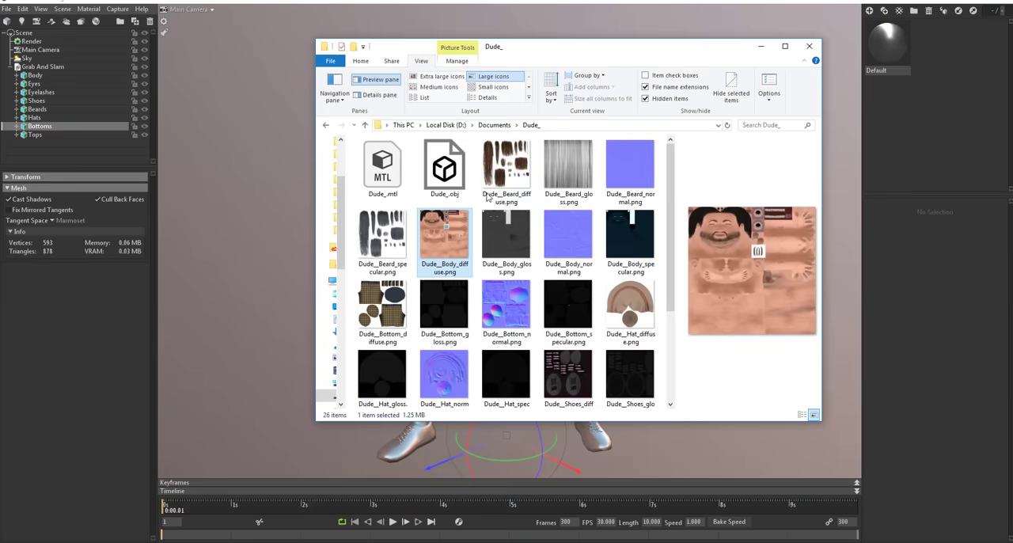
# Step: Look through the remaining exported texture maps in the Dude_ folder and clear its window from the viewport
pyautogui.moveTo(512, 52)
pyautogui.mouseDown()
pyautogui.moveTo(449, 34)
pyautogui.moveTo(528, 53)
pyautogui.mouseUp()
pyautogui.scroll(-2, 513, 259)
pyautogui.scroll(2, 387, 307)
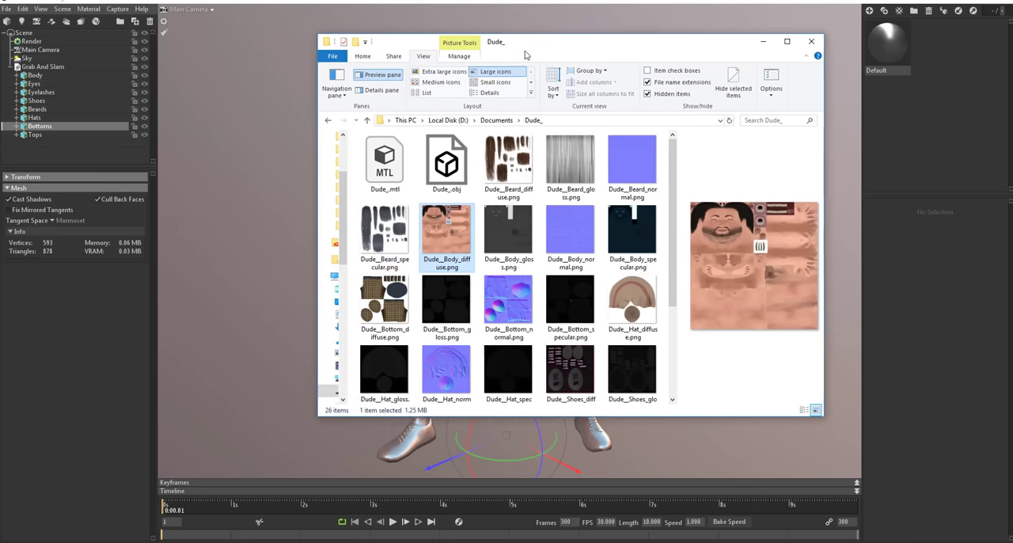
pyautogui.moveTo(528, 54); pyautogui.dragTo(565, 64)
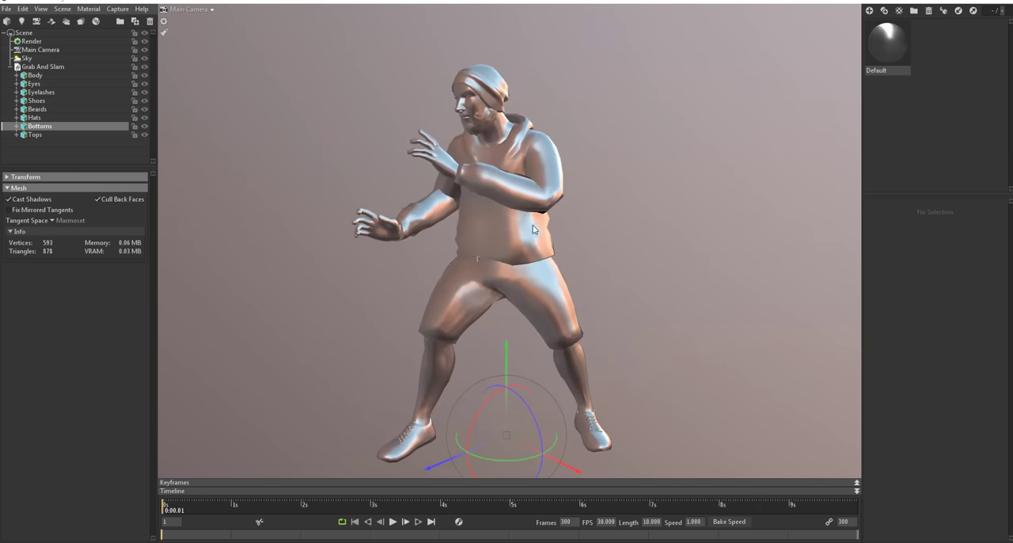
# Step: Check the character's hoodie, shorts, shoes and beard meshes one by one to identify the parts that need their own material
pyautogui.click(527, 227)
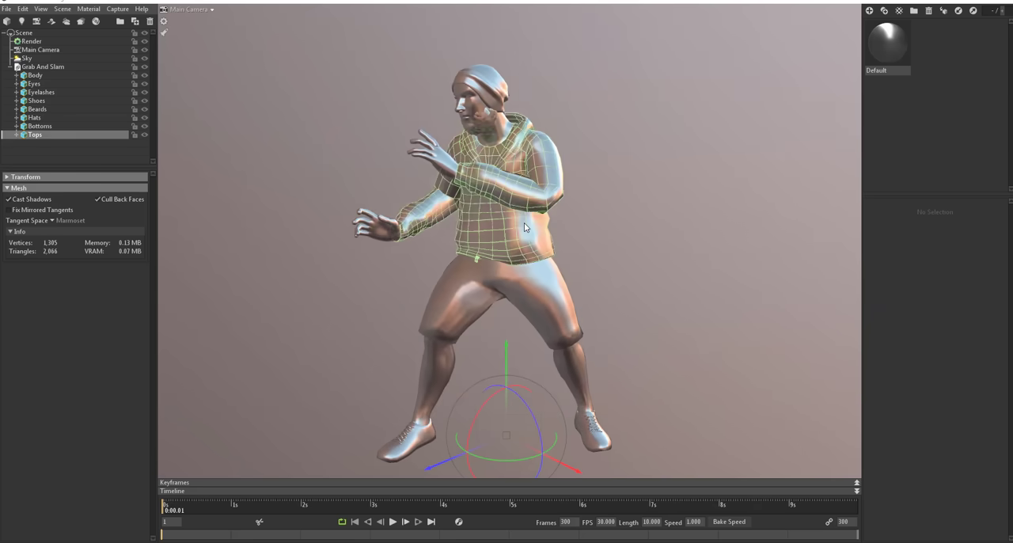
pyautogui.click(540, 297)
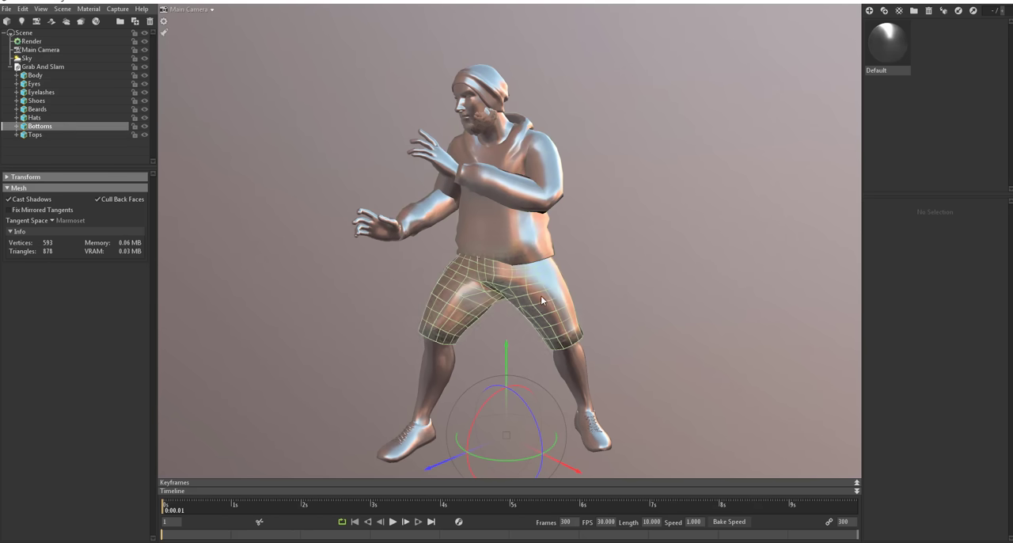
pyautogui.click(600, 447)
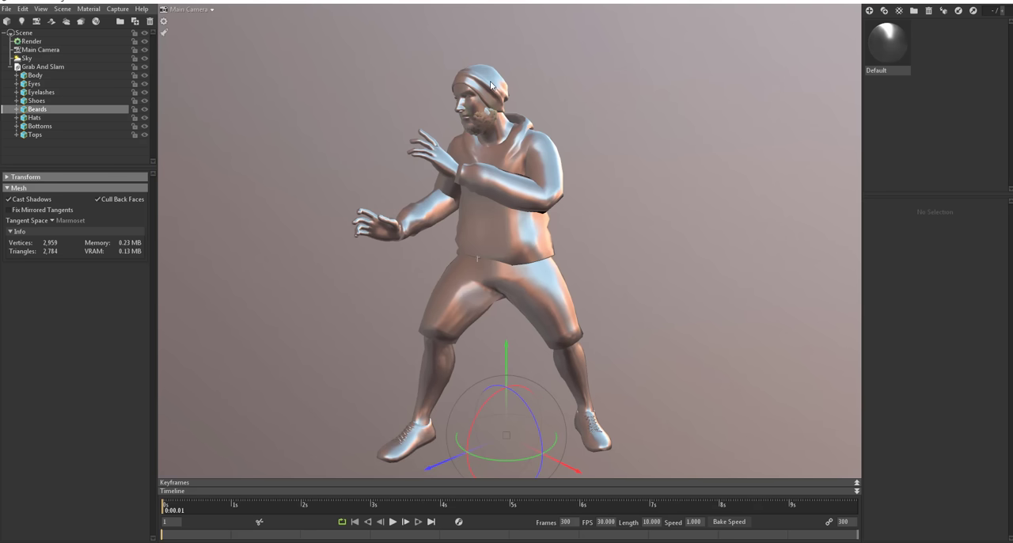
pyautogui.click(535, 199)
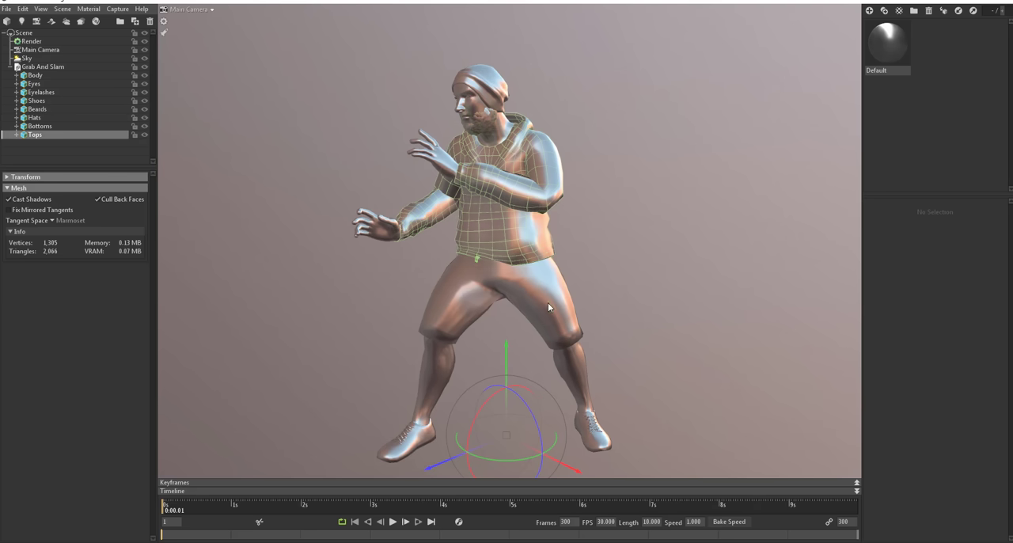
pyautogui.click(547, 304)
pyautogui.moveTo(598, 447); pyautogui.dragTo(605, 475)
pyautogui.moveTo(742, 409); pyautogui.dragTo(769, 371)
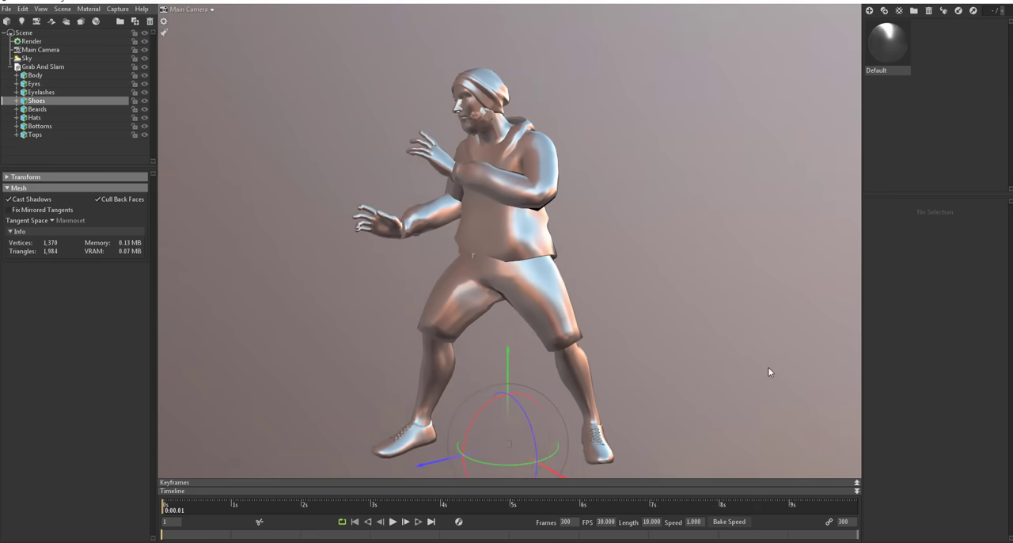
# Step: Create six new materials and name them beards, bennie, pants, shirt, shoe and skin
pyautogui.click(869, 11)
pyautogui.click(869, 11)
pyautogui.click(869, 10)
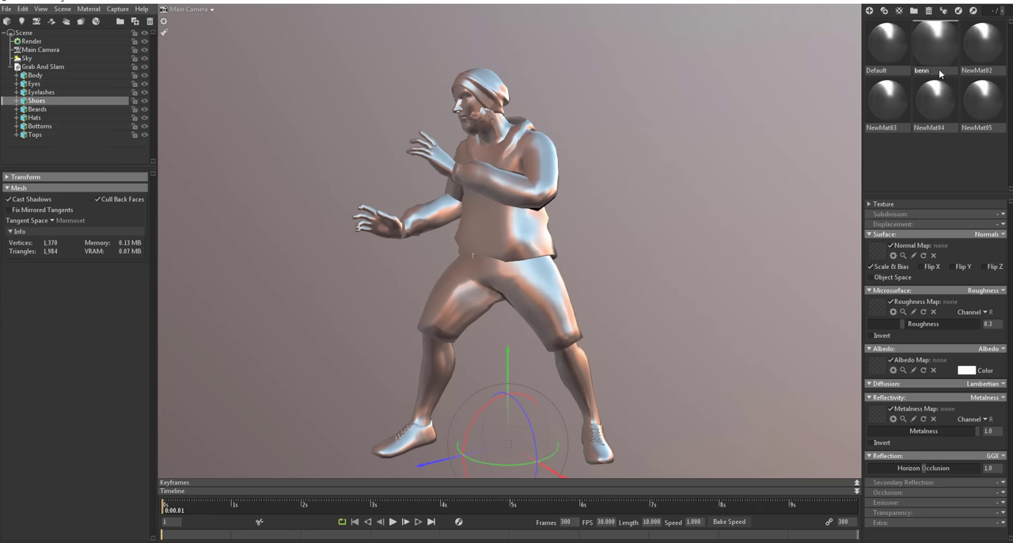
pyautogui.write('ie')
pyautogui.press('Return')
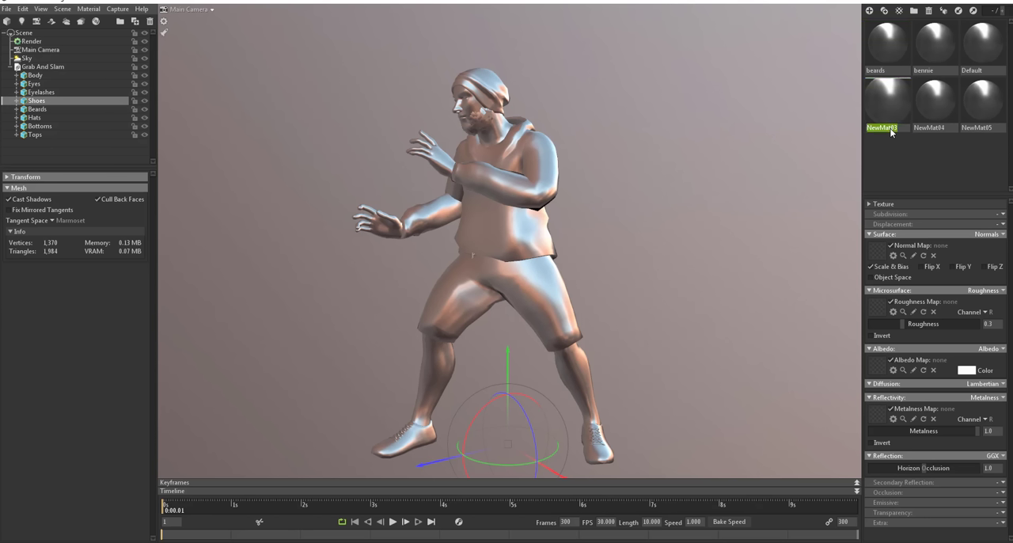
pyautogui.write('t')
pyautogui.press('Return')
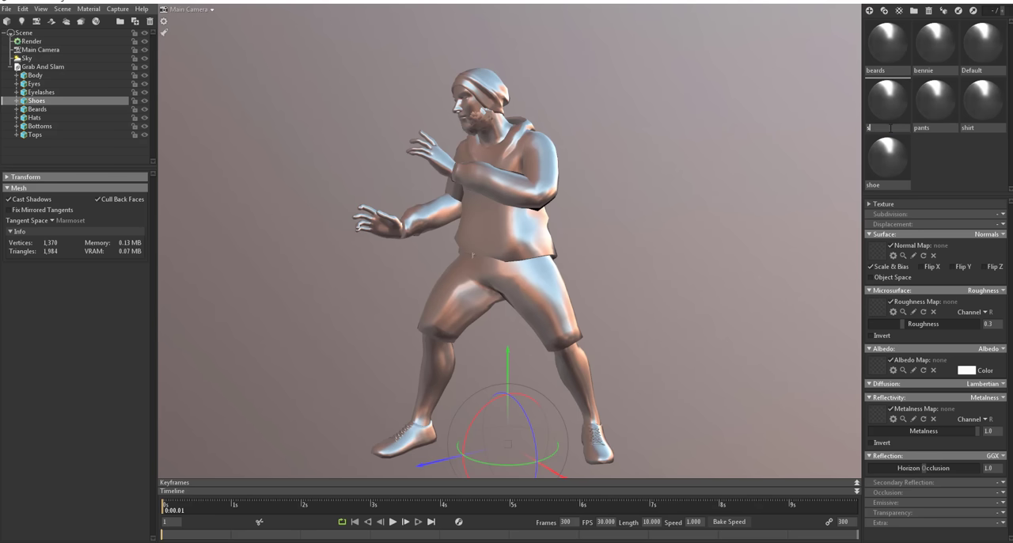
pyautogui.press('Return')
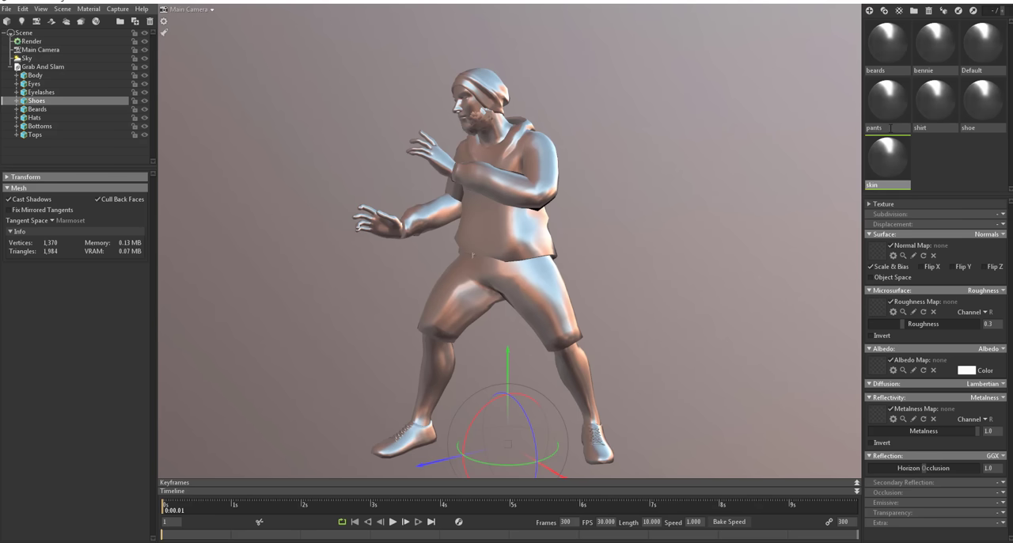
pyautogui.click(938, 154)
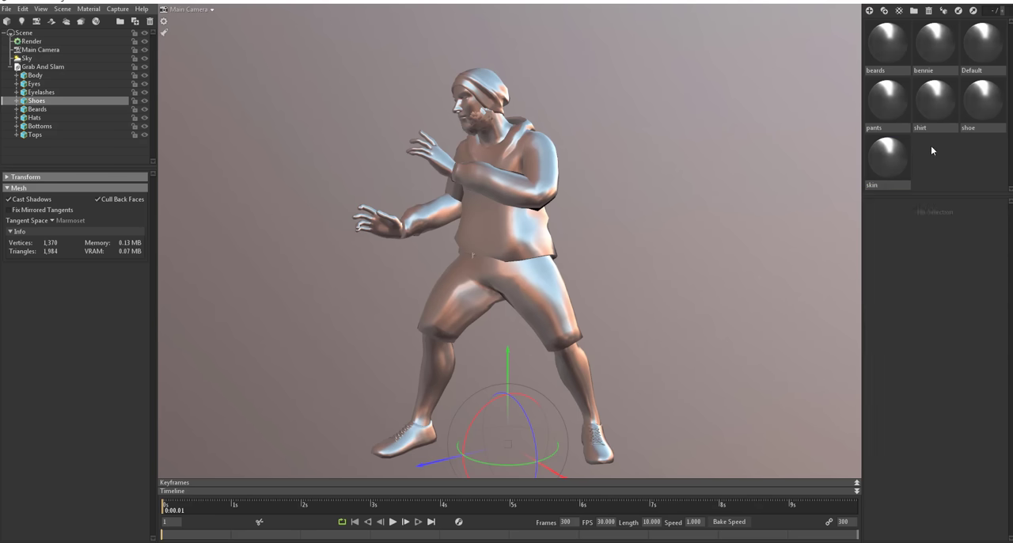
# Step: Assign the bennie, shirt, pants, shoe and skin materials to the character's hat, hoodie, shorts, shoes and body respectively
pyautogui.click(886, 46)
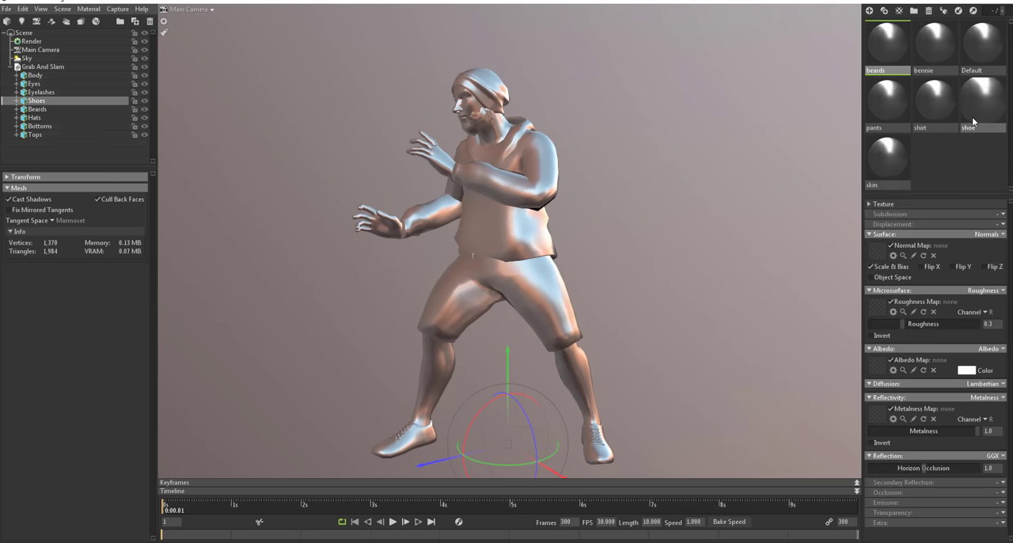
pyautogui.click(713, 205)
pyautogui.moveTo(934, 45); pyautogui.dragTo(482, 86)
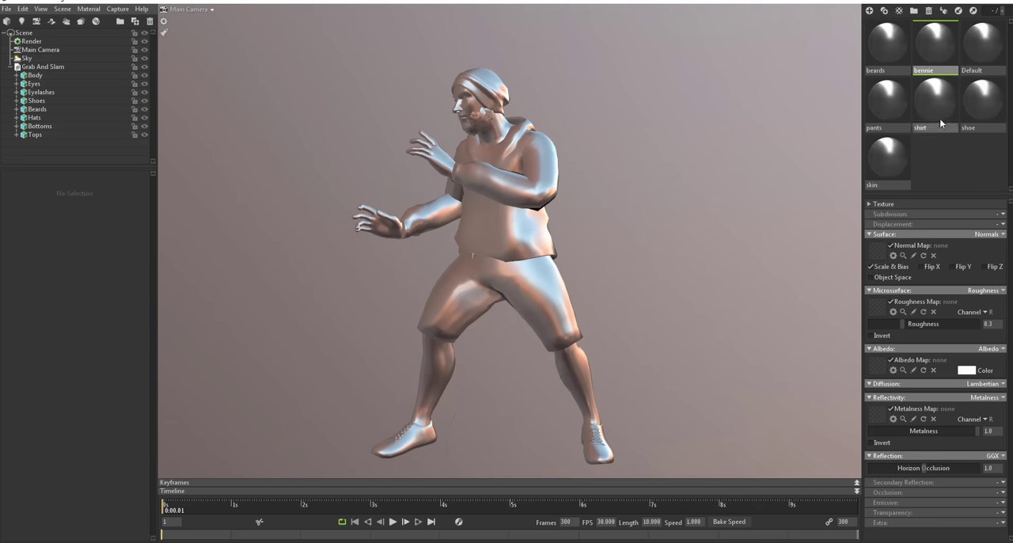
pyautogui.moveTo(938, 111); pyautogui.dragTo(507, 190)
pyautogui.moveTo(887, 103); pyautogui.dragTo(522, 293)
pyautogui.moveTo(981, 103); pyautogui.dragTo(610, 460)
pyautogui.moveTo(887, 161); pyautogui.dragTo(582, 384)
# Step: Load Dude__Body_diffuse.png as the skin material's albedo map and Dude__Body_normal.png as its normal map
pyautogui.keyDown('alt'); pyautogui.moveTo(633, 230); pyautogui.dragTo(654, 259); pyautogui.keyUp('alt')
pyautogui.moveTo(695, 138); pyautogui.dragTo(193, 112)
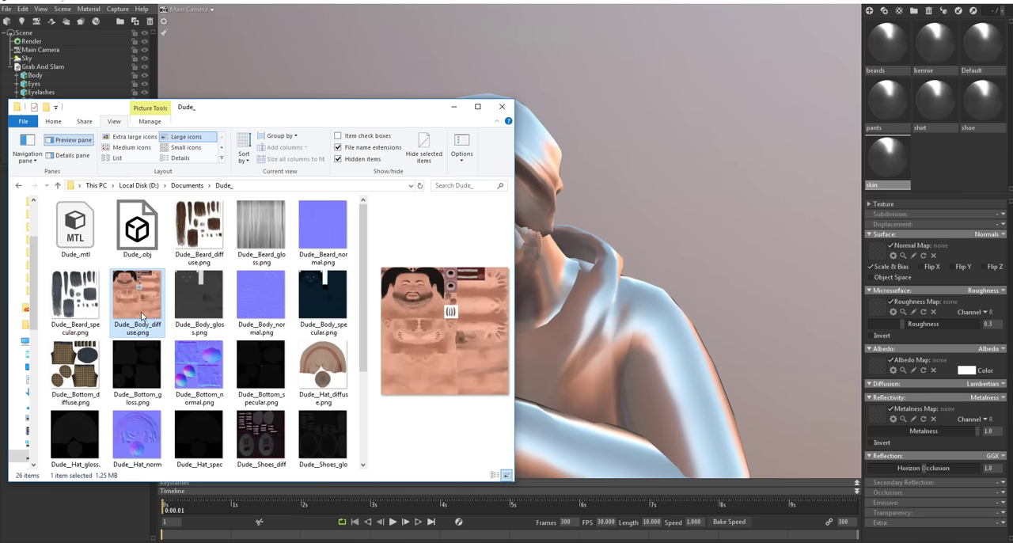
pyautogui.moveTo(190, 297); pyautogui.dragTo(877, 366)
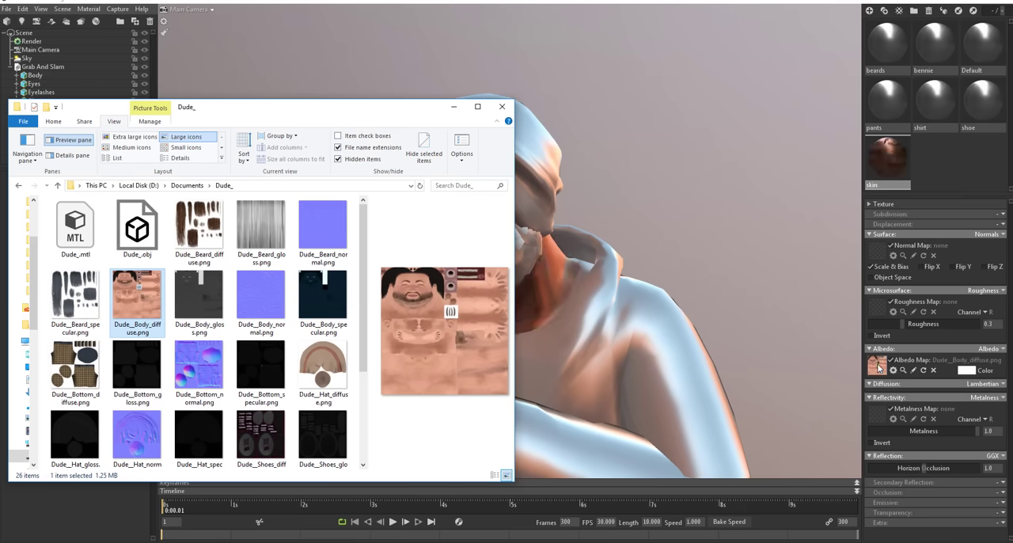
pyautogui.moveTo(318, 108); pyautogui.dragTo(352, 87)
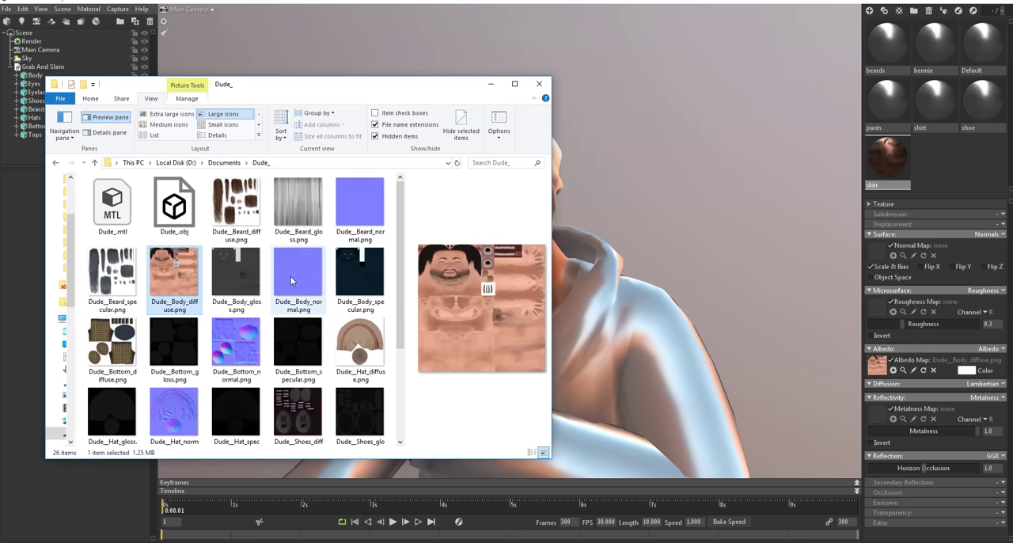
pyautogui.moveTo(291, 277); pyautogui.dragTo(881, 254)
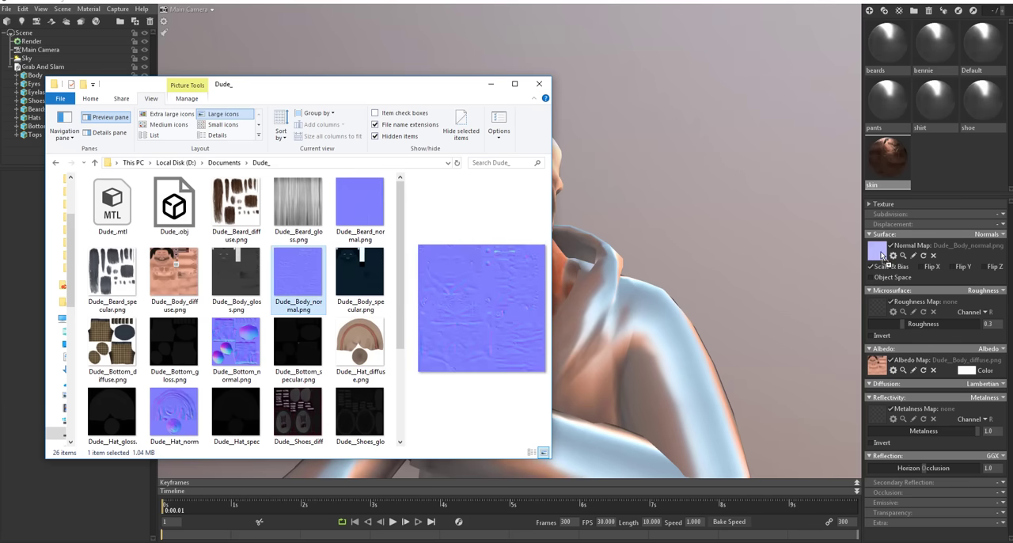
pyautogui.moveTo(380, 80); pyautogui.dragTo(353, 59)
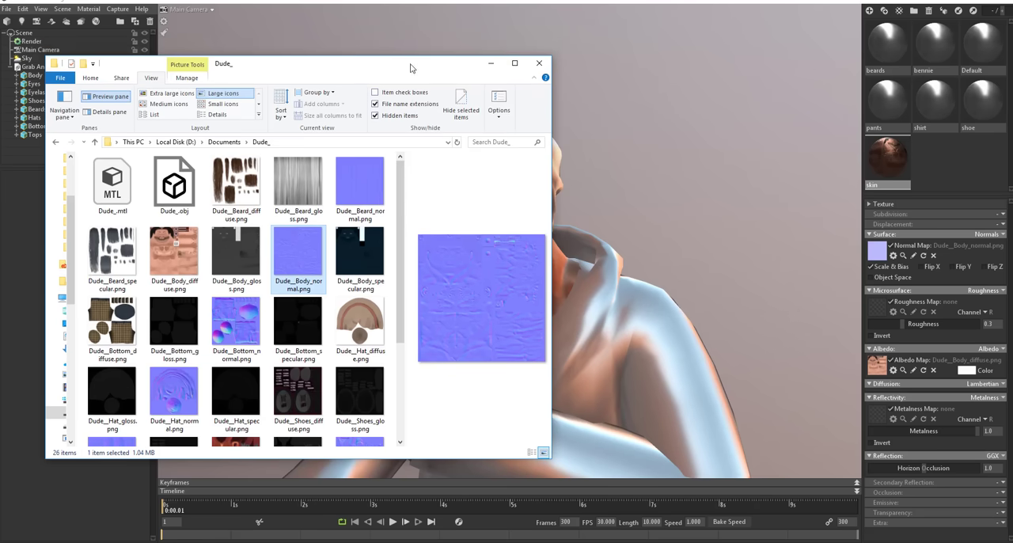
pyautogui.moveTo(410, 68); pyautogui.dragTo(317, 541)
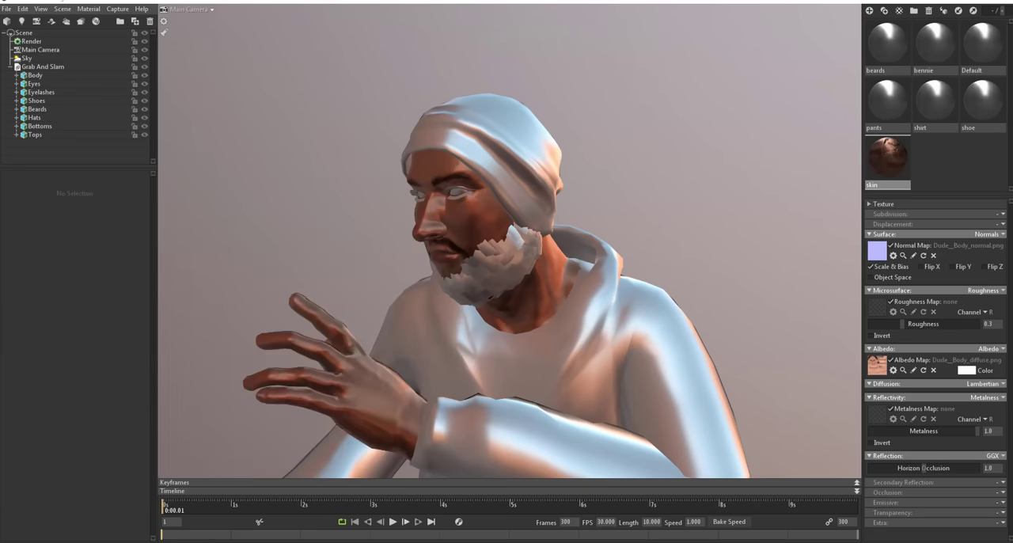
# Step: Switch the skin material to Specular reflectivity and Gloss microsurface, loading Dude__Body_gloss.png and Dude__Body_specular.png into the matching slots
pyautogui.click(999, 398)
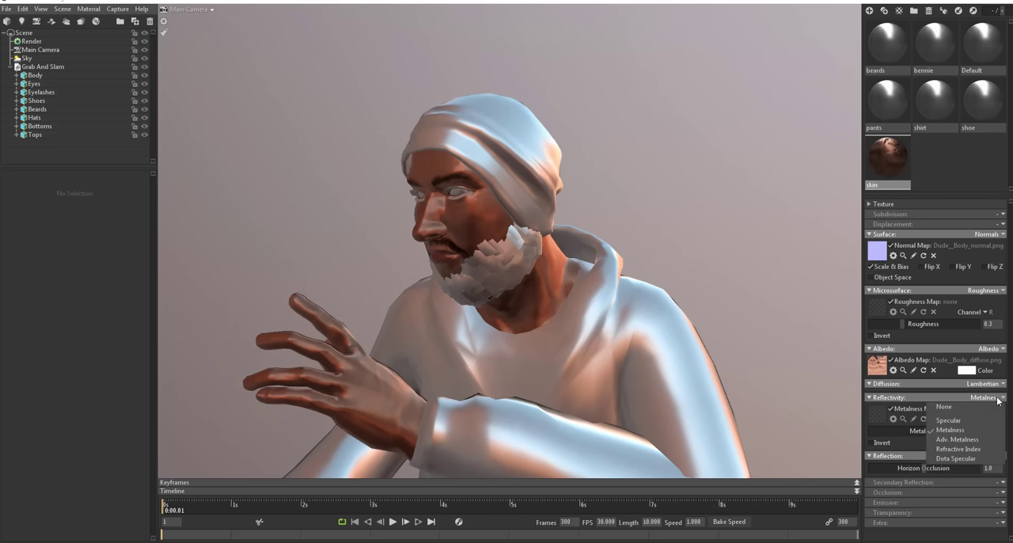
pyautogui.click(952, 421)
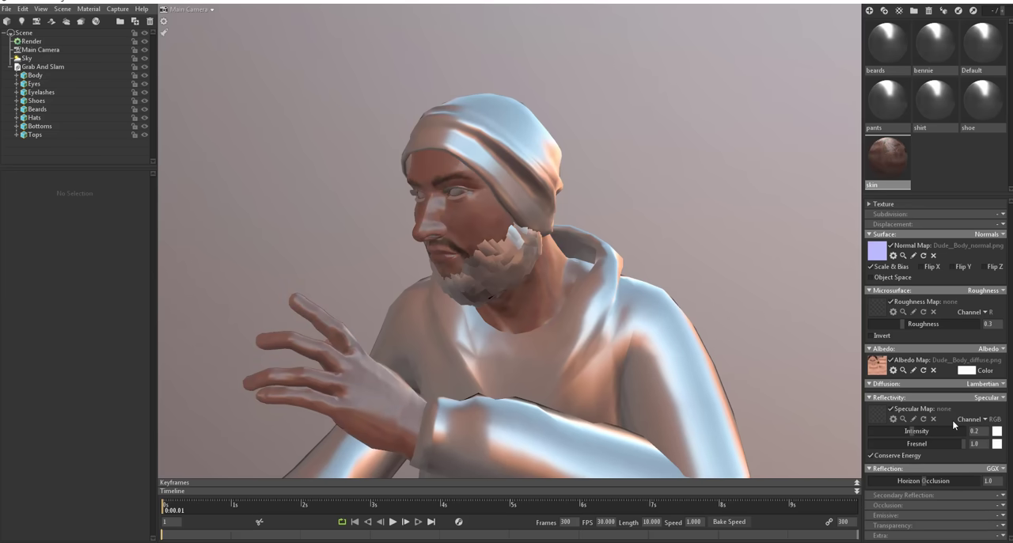
pyautogui.click(996, 291)
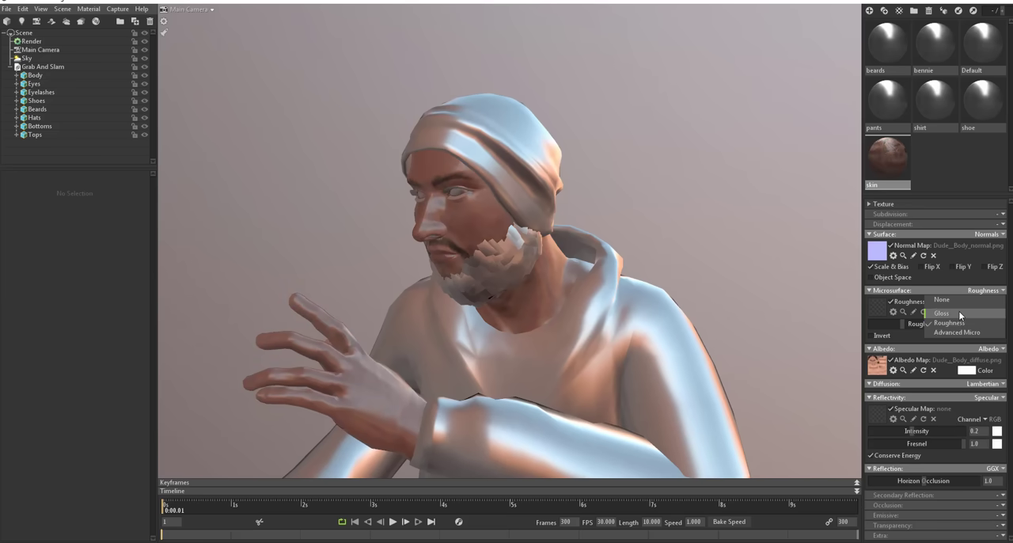
pyautogui.click(960, 315)
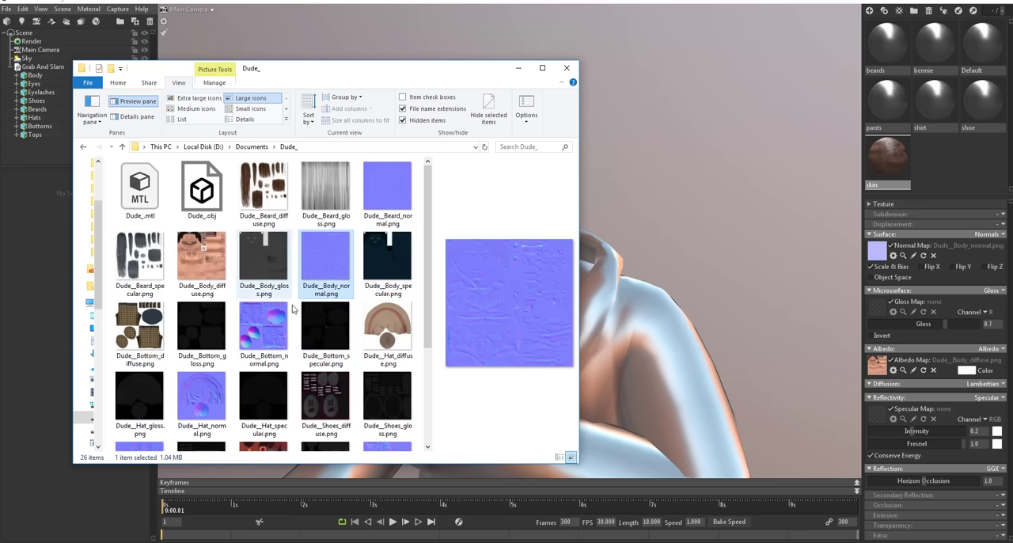
pyautogui.moveTo(265, 265); pyautogui.dragTo(878, 312)
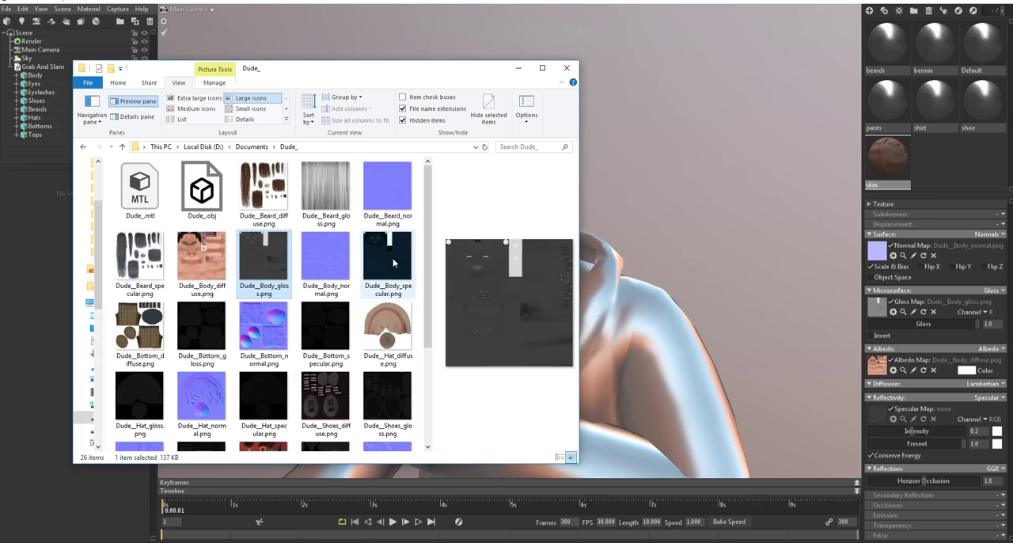
pyautogui.moveTo(389, 258); pyautogui.dragTo(875, 417)
# Step: Load the Dude__Top maps into the shirt material and the Dude__Bottom maps into the pants material, using Gloss and Specular modes
pyautogui.moveTo(351, 71); pyautogui.dragTo(427, 232)
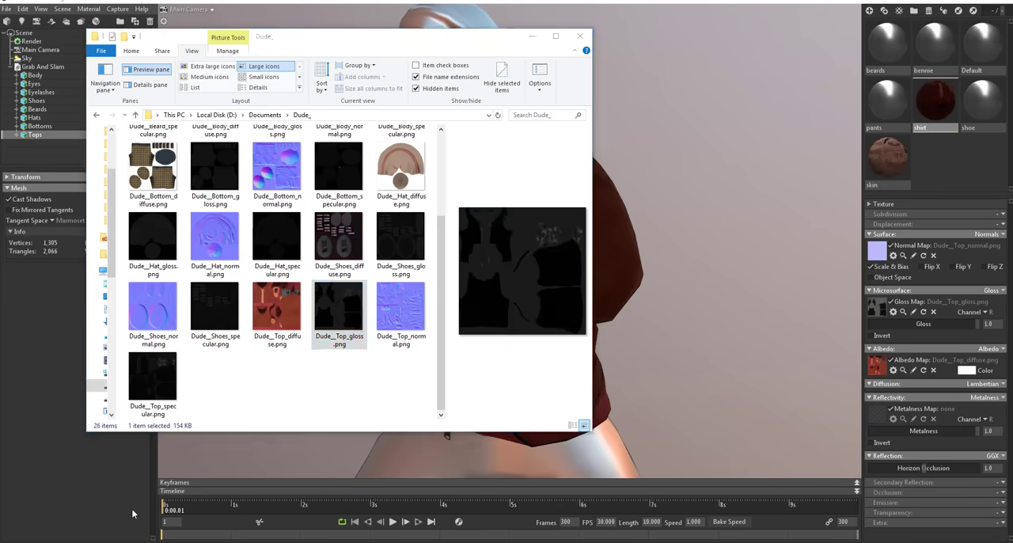
pyautogui.click(153, 376)
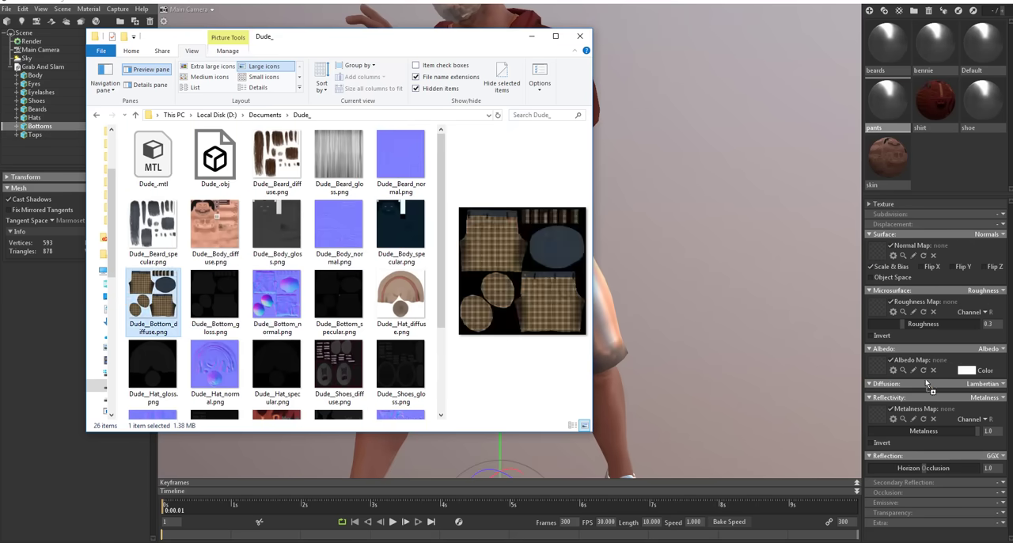
pyautogui.click(152, 301)
pyautogui.click(277, 301)
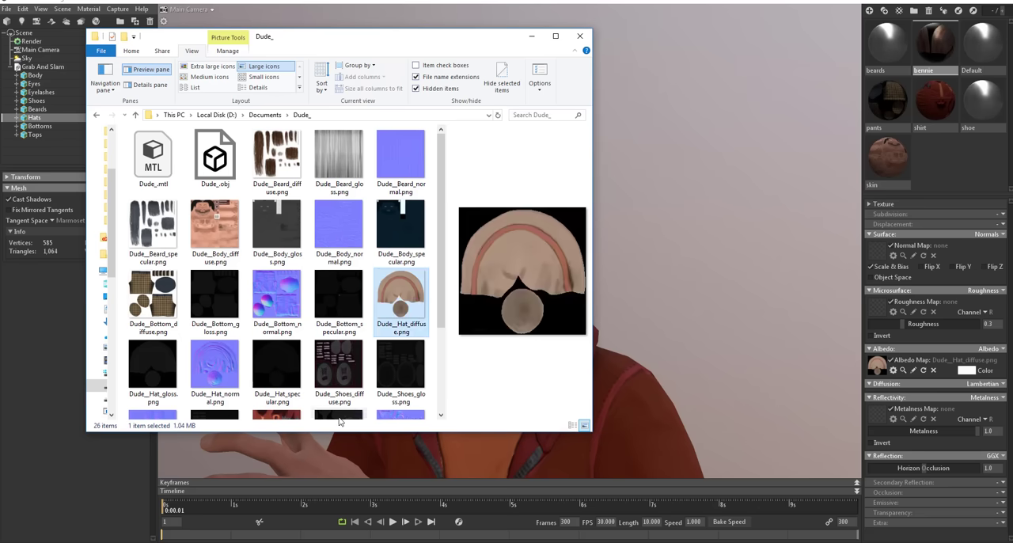
# Step: Load the Dude__Hat, Dude__Beard and Dude__Shoes maps into the bennie, beards and shoe materials respectively
pyautogui.click(214, 372)
pyautogui.moveTo(276, 372); pyautogui.dragTo(881, 420)
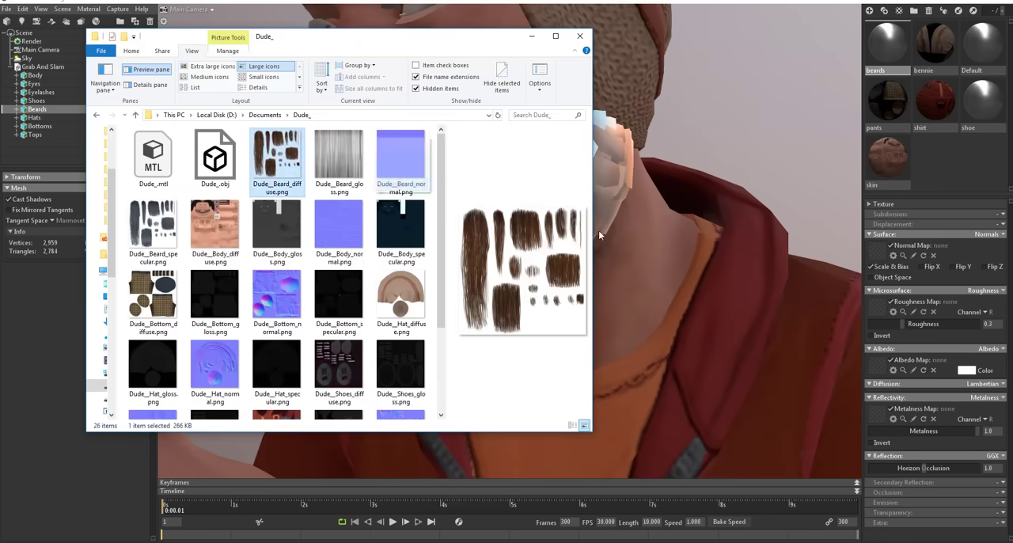
pyautogui.click(339, 158)
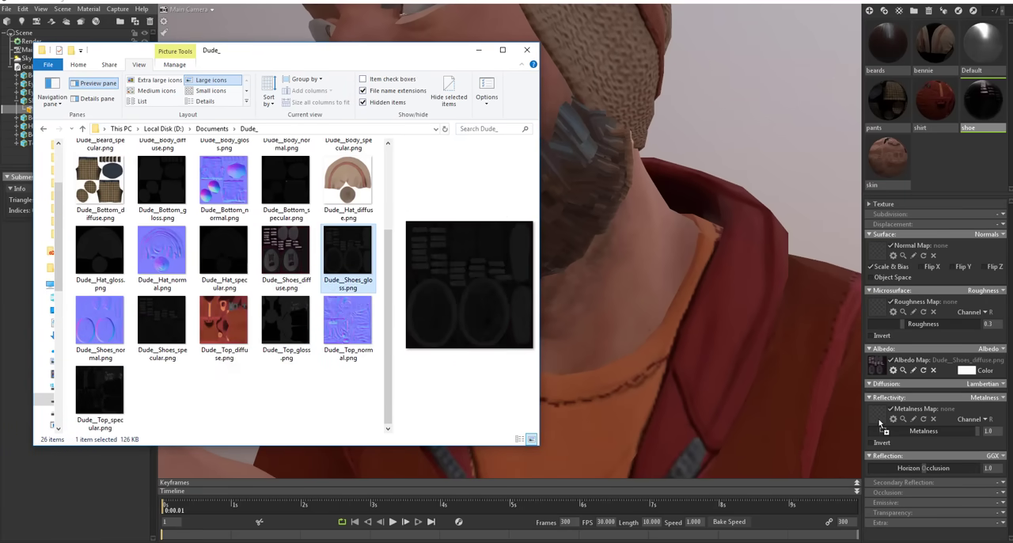
pyautogui.moveTo(100, 325); pyautogui.dragTo(877, 250)
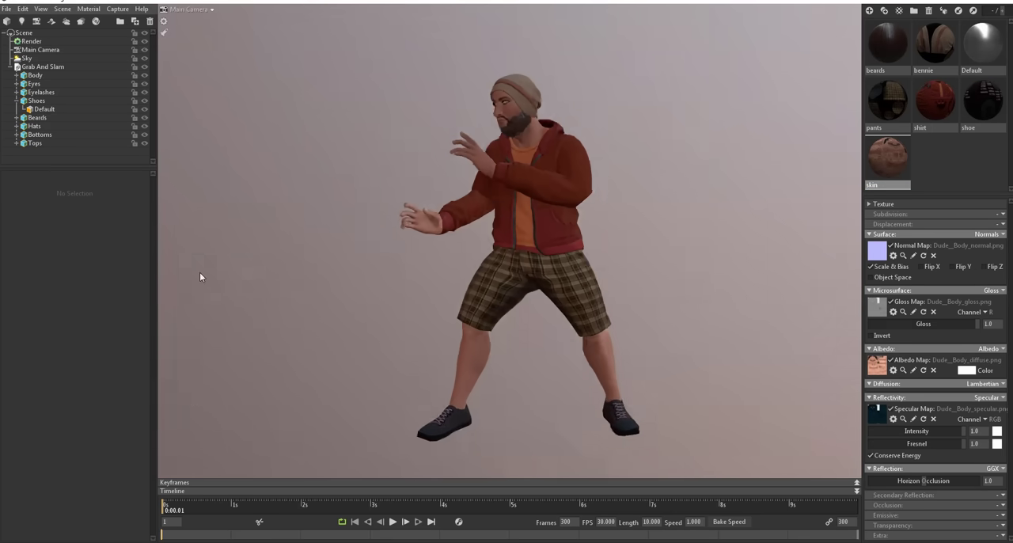
# Step: Examine the textured character from several angles, from the clothing up to the face and eyes
pyautogui.keyDown('alt'); pyautogui.moveTo(200, 276); pyautogui.dragTo(771, 289); pyautogui.keyUp('alt')
pyautogui.scroll(3, 509, 137)
pyautogui.scroll(3, 662, 103)
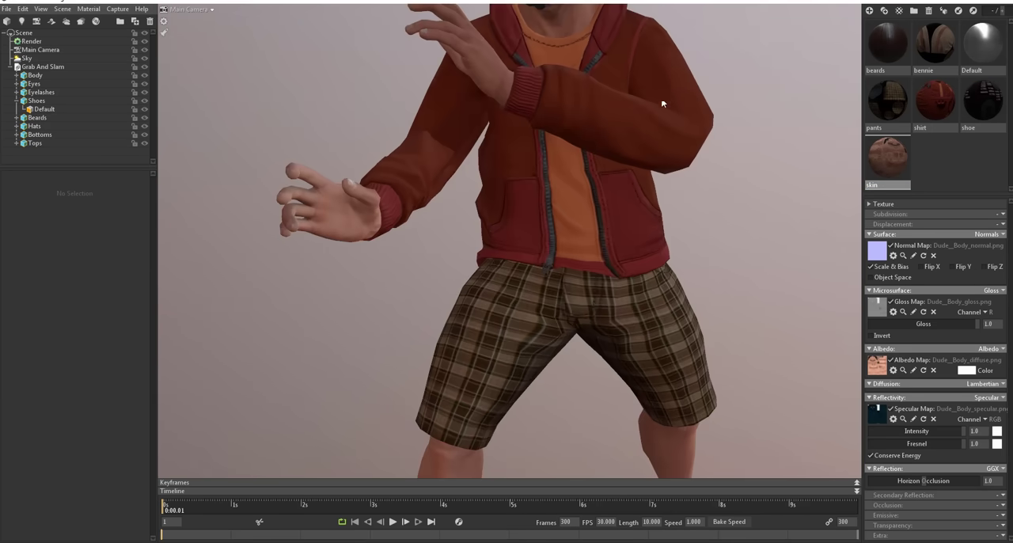
pyautogui.keyDown('alt'); pyautogui.moveTo(662, 102); pyautogui.dragTo(639, 220, button='middle'); pyautogui.keyUp('alt')
pyautogui.scroll(7, 640, 220)
pyautogui.keyDown('alt'); pyautogui.moveTo(655, 156); pyautogui.dragTo(657, 391, button='middle'); pyautogui.keyUp('alt')
pyautogui.keyDown('alt'); pyautogui.moveTo(648, 315); pyautogui.dragTo(673, 185, button='middle'); pyautogui.keyUp('alt')
pyautogui.scroll(1, 656, 185)
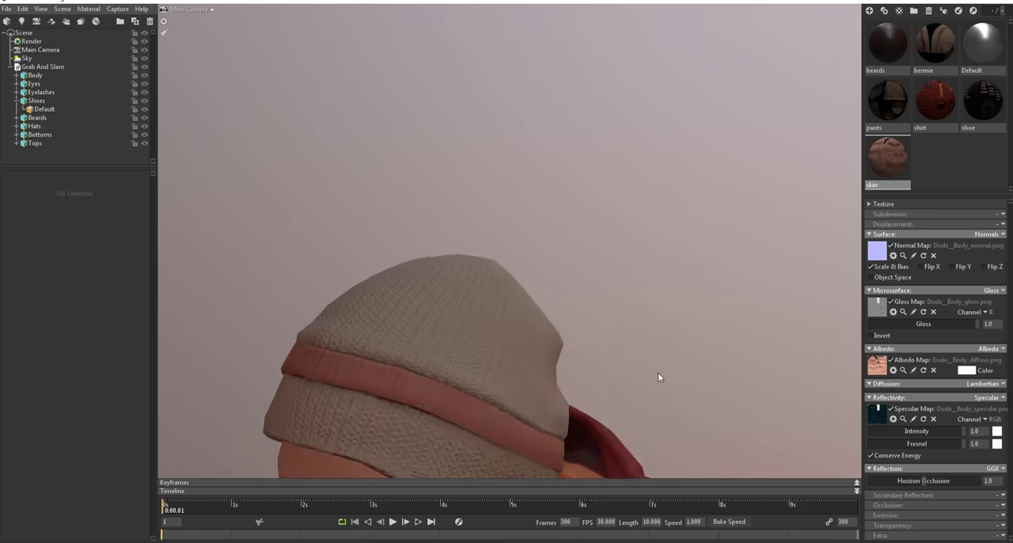
pyautogui.keyDown('alt'); pyautogui.moveTo(656, 184); pyautogui.dragTo(625, 201); pyautogui.keyUp('alt')
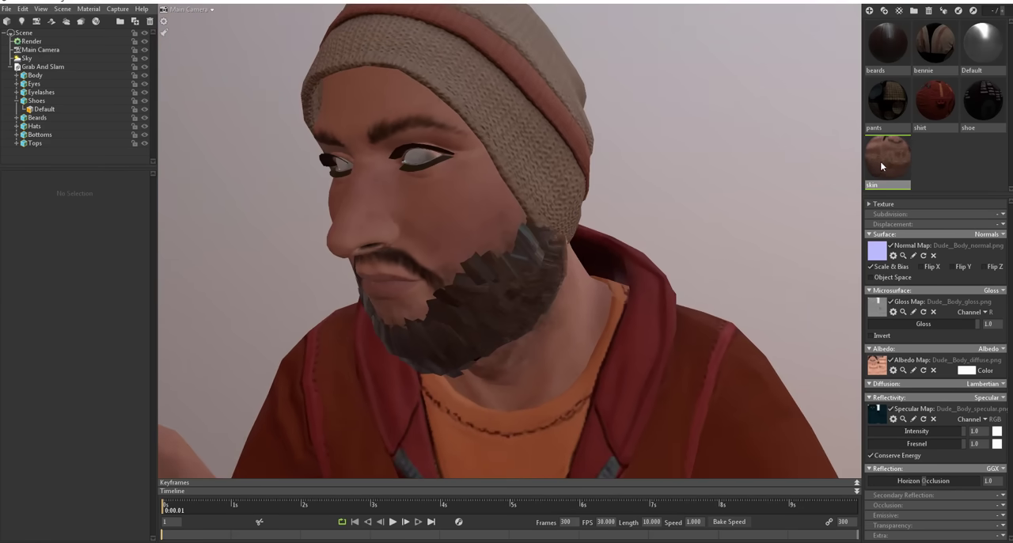
# Step: Duplicate the skin material, name the copy eye and assign it to the character's eyes
pyautogui.click(884, 10)
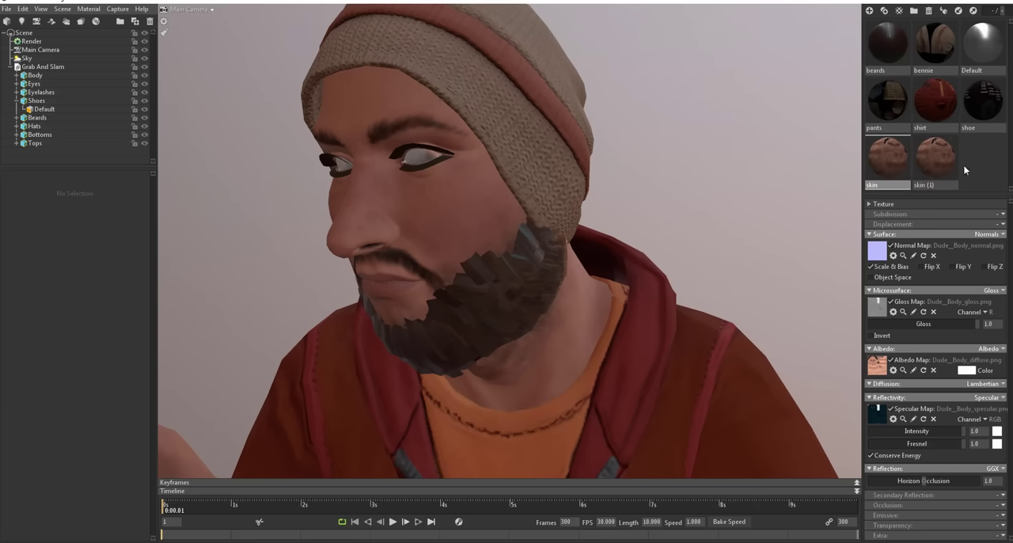
pyautogui.doubleClick(925, 184)
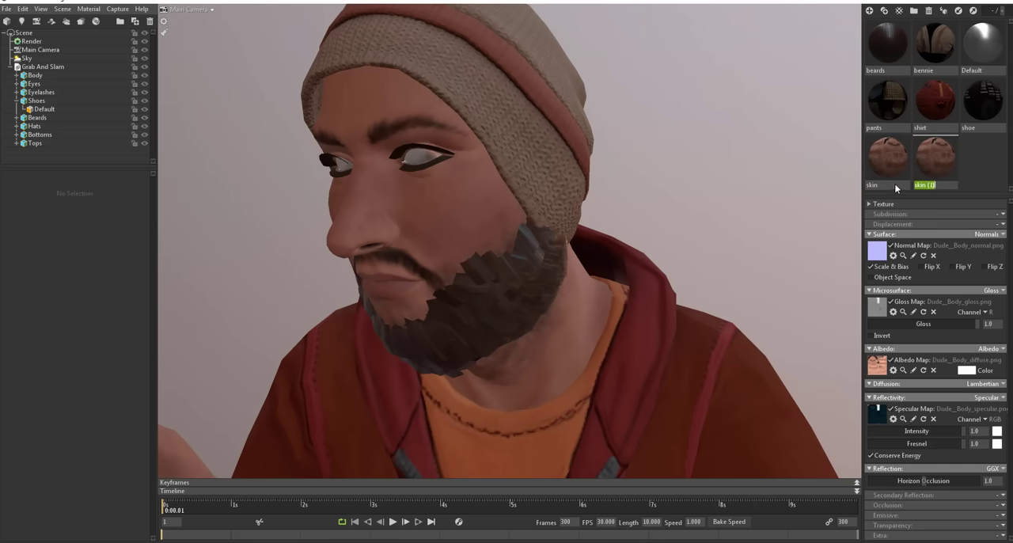
pyautogui.write('eye')
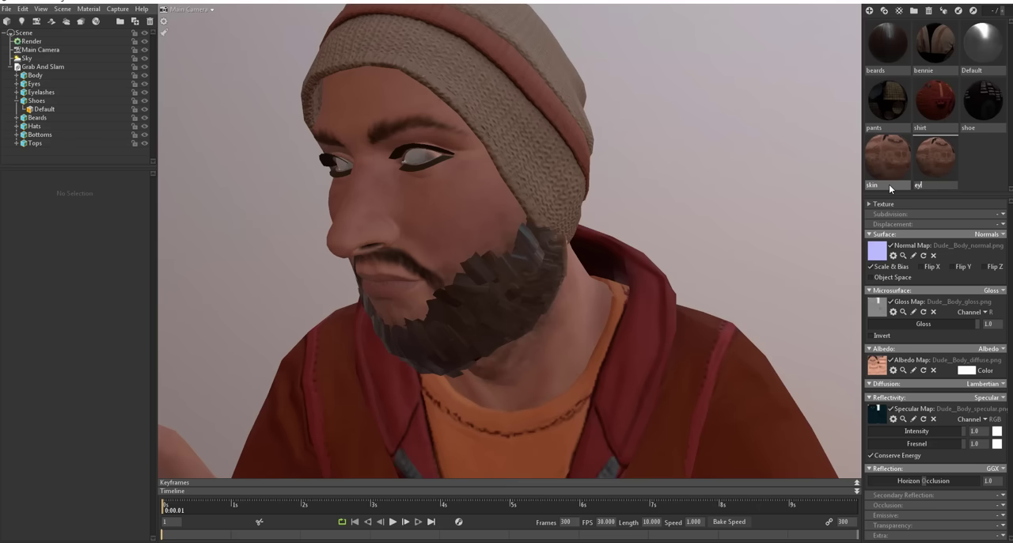
pyautogui.press('Return')
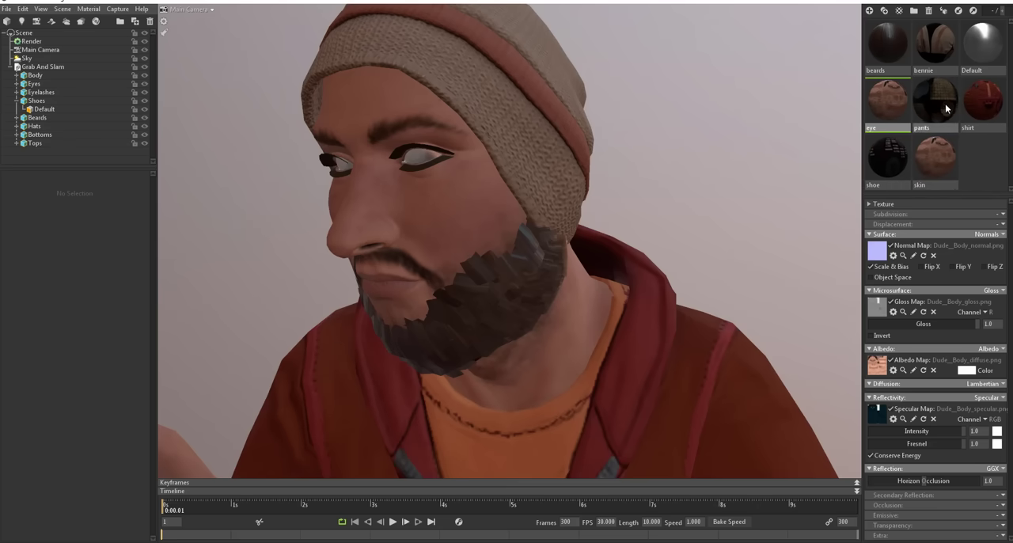
pyautogui.click(979, 176)
pyautogui.click(945, 166)
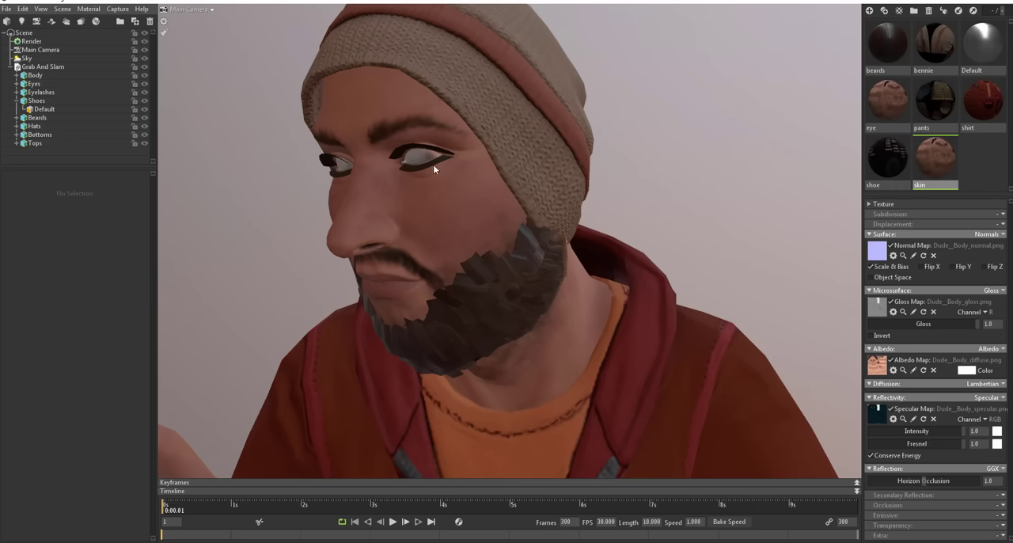
pyautogui.moveTo(873, 113); pyautogui.dragTo(418, 160)
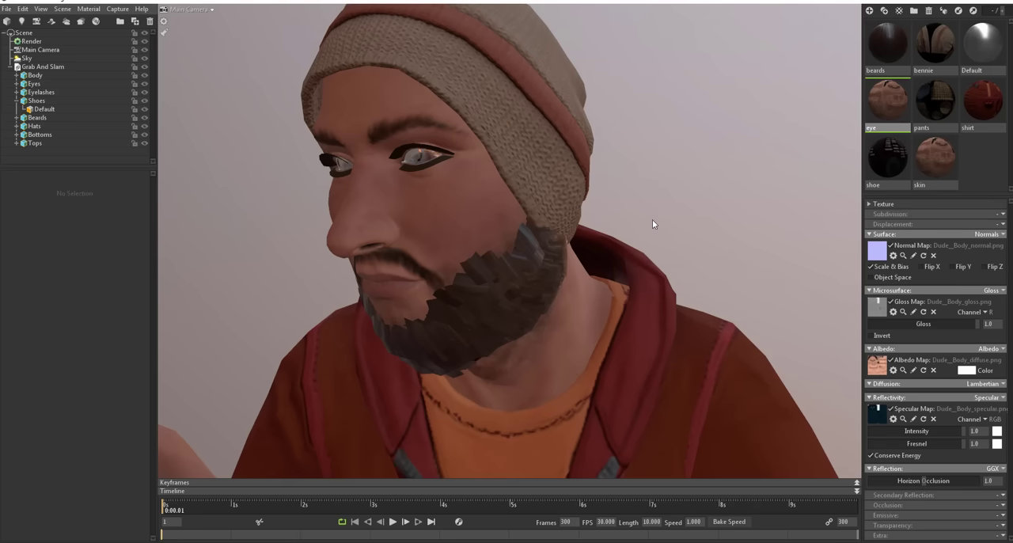
# Step: Set the eye material's microsurface and surface modes to None
pyautogui.moveTo(652, 222)
pyautogui.mouseDown()
pyautogui.moveTo(702, 216)
pyautogui.moveTo(650, 228)
pyautogui.mouseUp()
pyautogui.moveTo(547, 149); pyautogui.dragTo(632, 163, button='right')
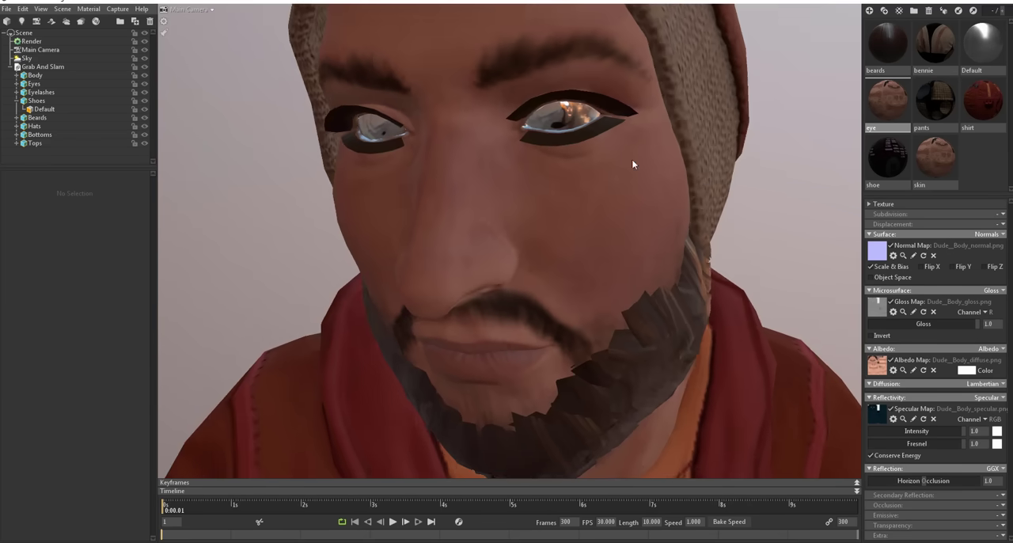
pyautogui.moveTo(632, 164); pyautogui.dragTo(617, 242)
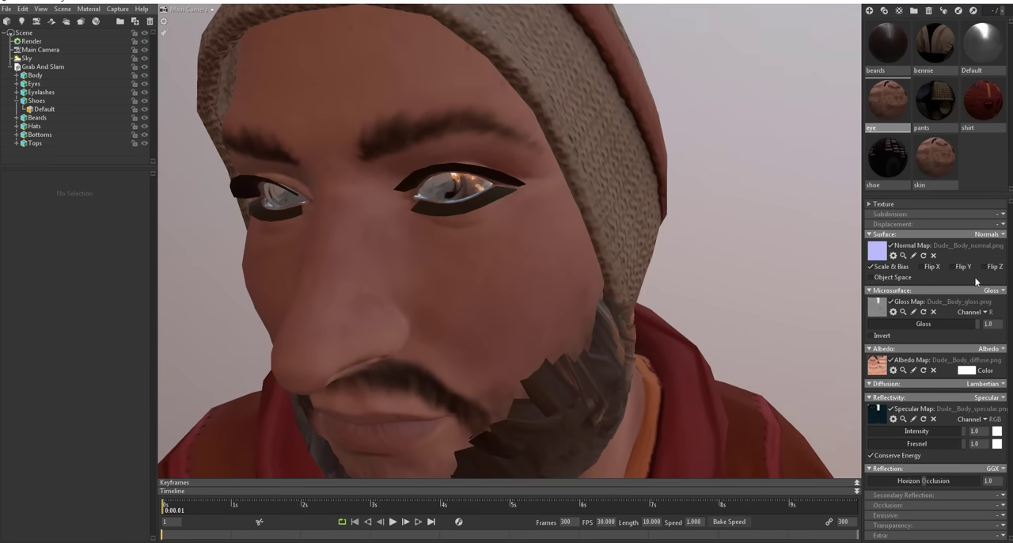
pyautogui.click(997, 293)
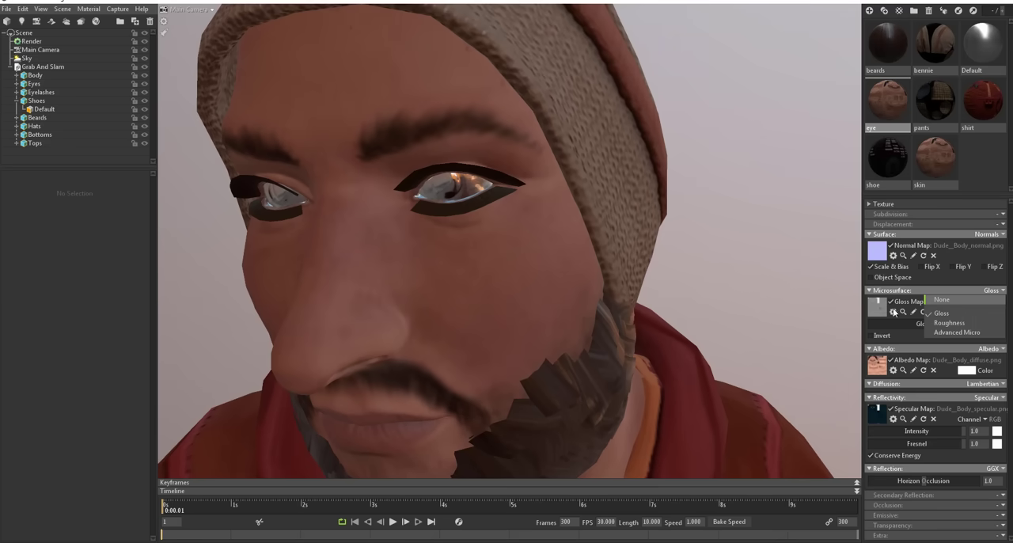
pyautogui.click(955, 303)
pyautogui.click(954, 301)
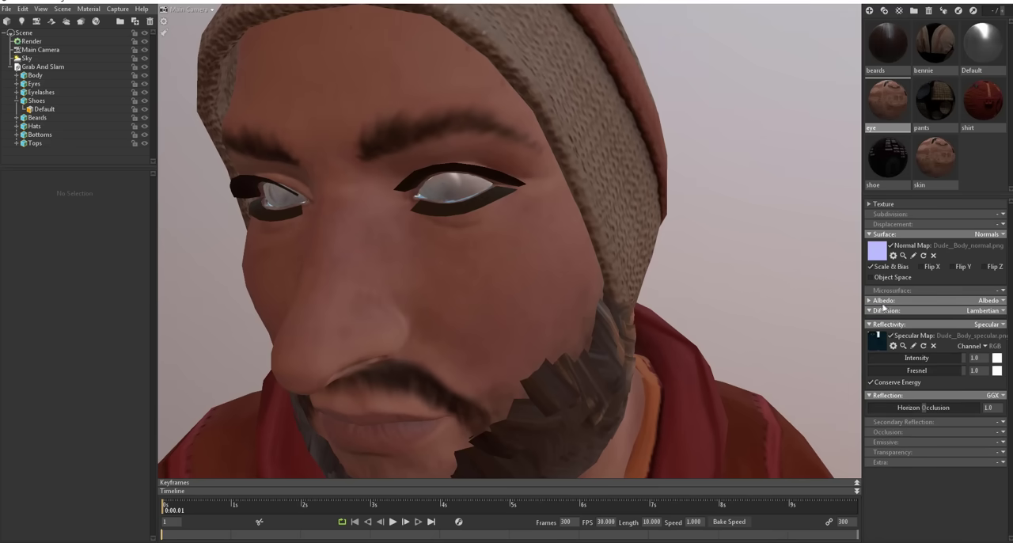
pyautogui.click(1002, 235)
pyautogui.click(971, 242)
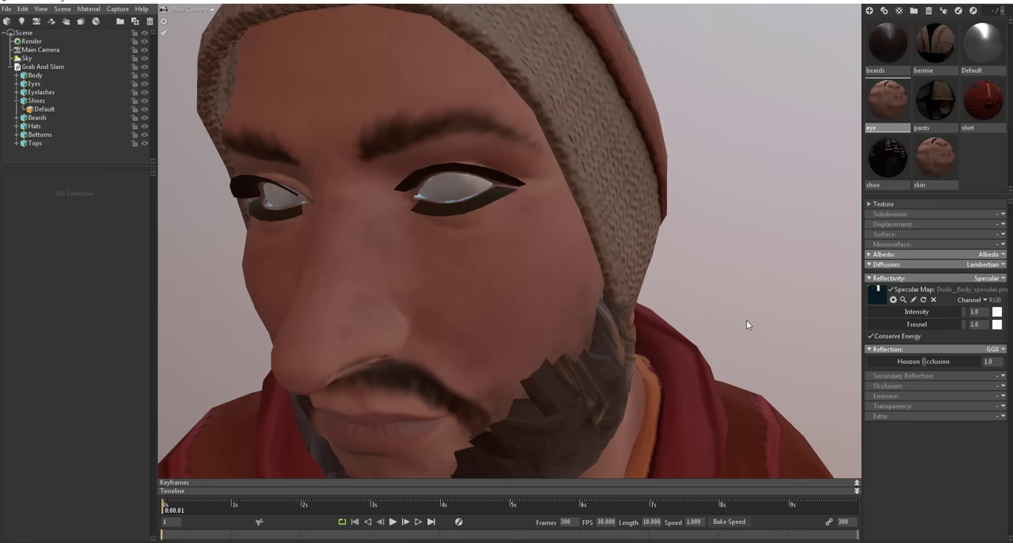
# Step: Expand the eye material's albedo settings and set its reflectivity and reflection modes to None
pyautogui.moveTo(746, 319); pyautogui.dragTo(745, 317)
pyautogui.click(894, 255)
pyautogui.moveTo(718, 261); pyautogui.dragTo(752, 270)
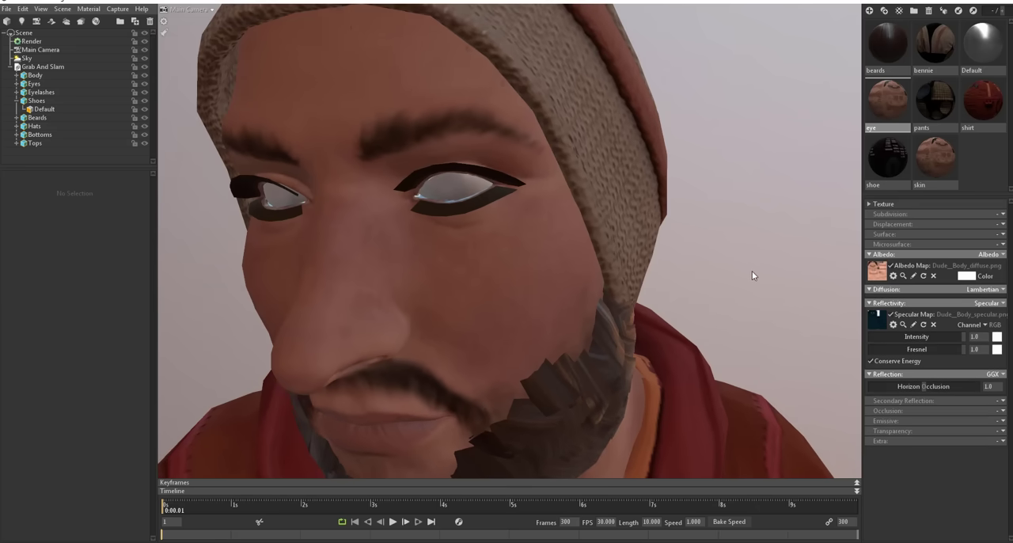
pyautogui.moveTo(755, 287); pyautogui.dragTo(708, 123, button='middle')
pyautogui.click(1001, 304)
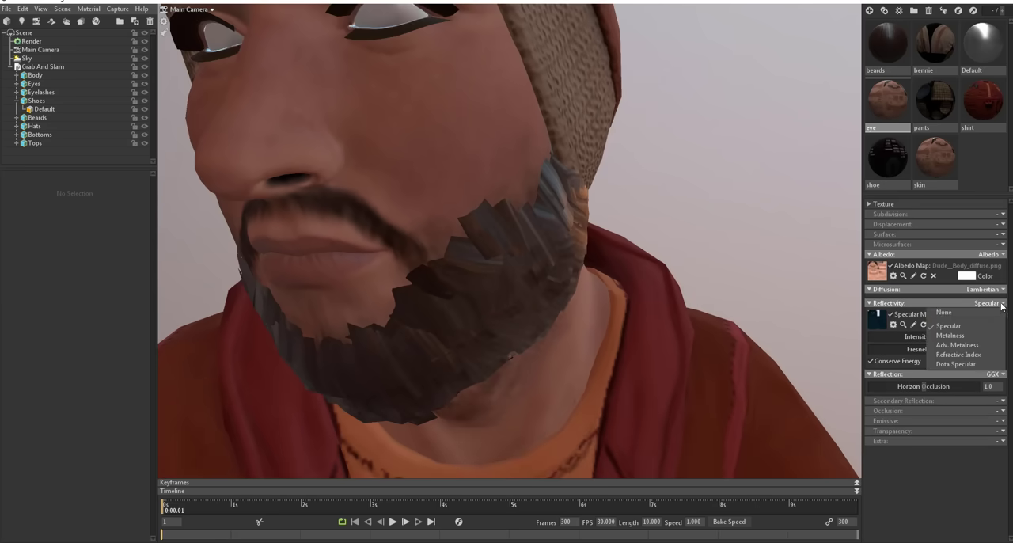
pyautogui.click(963, 313)
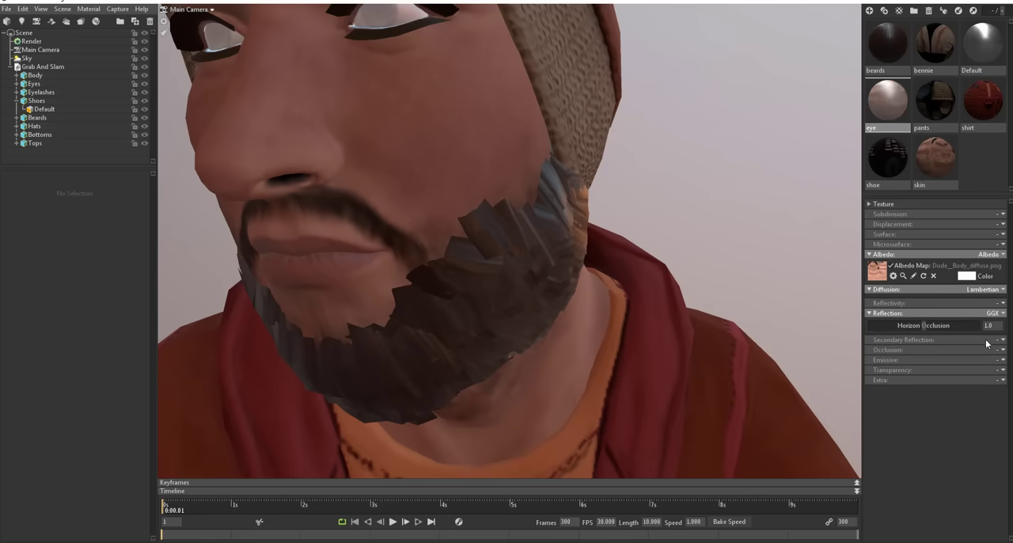
pyautogui.click(993, 314)
pyautogui.click(975, 325)
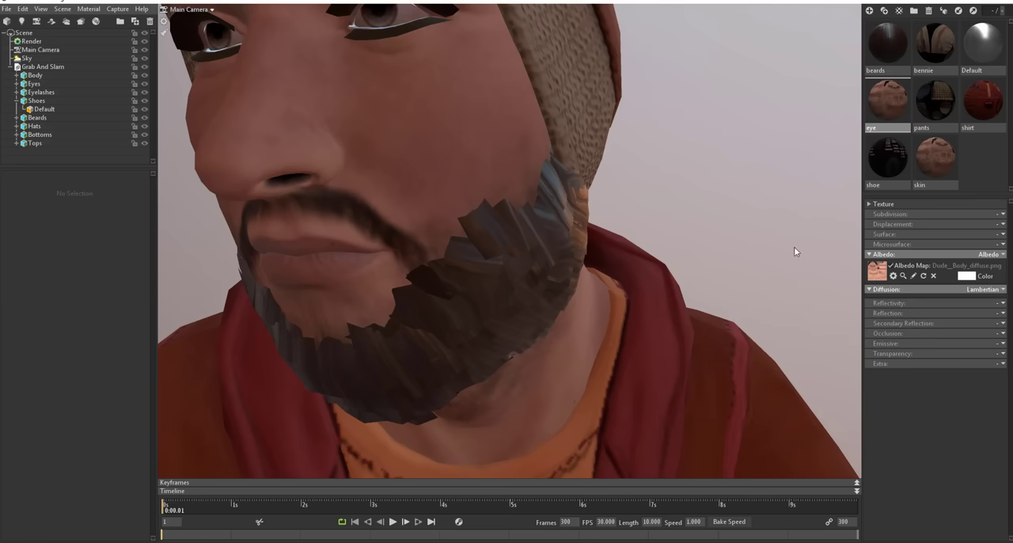
# Step: Select the Eyes mesh on the face and set the eye material's surface mode to Normals
pyautogui.moveTo(796, 250); pyautogui.dragTo(724, 224)
pyautogui.click(566, 198)
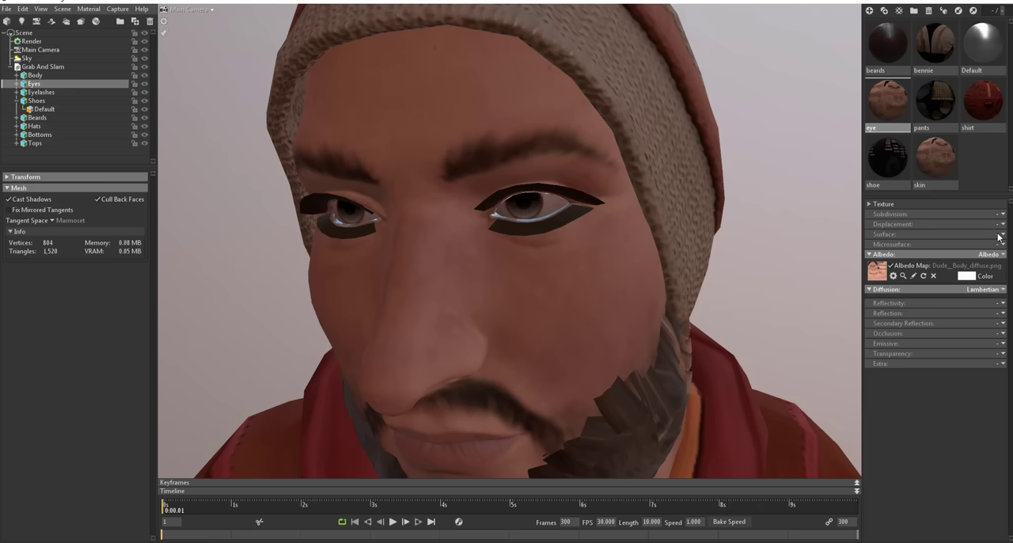
pyautogui.click(1001, 235)
pyautogui.click(967, 254)
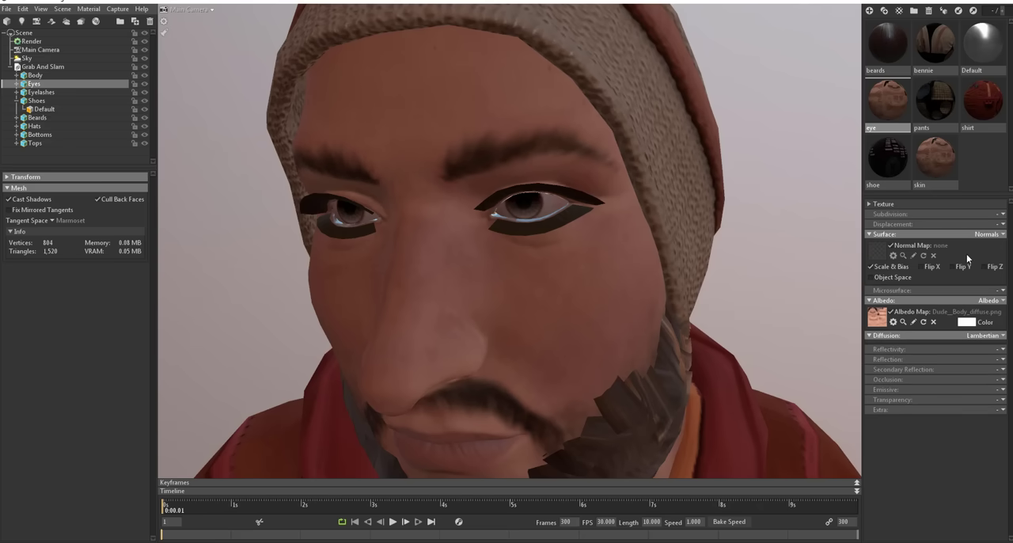
# Step: View Dude__Body_normal.png at full size, then load it as the eye material's normal map
pyautogui.hotkey('alt', 'Tab')
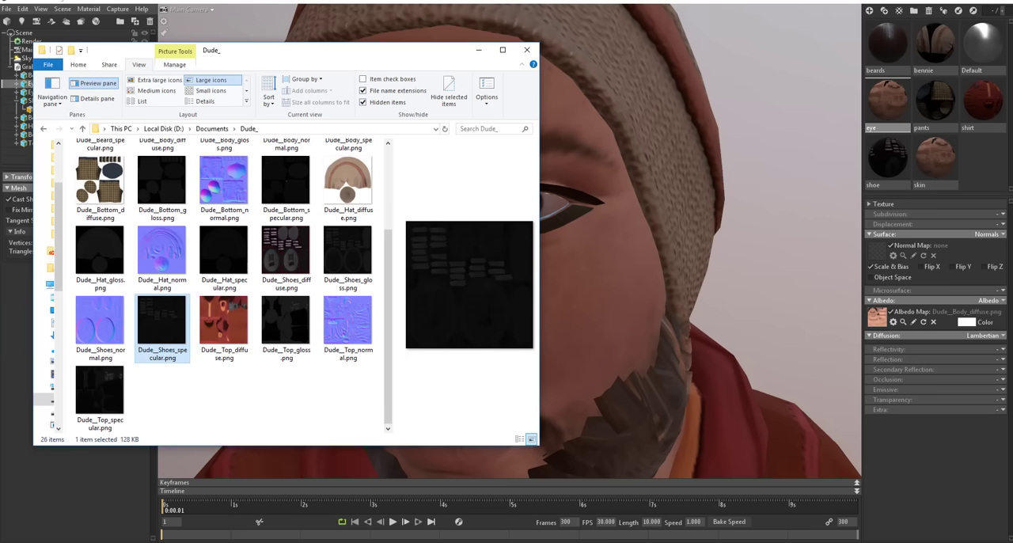
pyautogui.scroll(2, 276, 340)
pyautogui.click(292, 241)
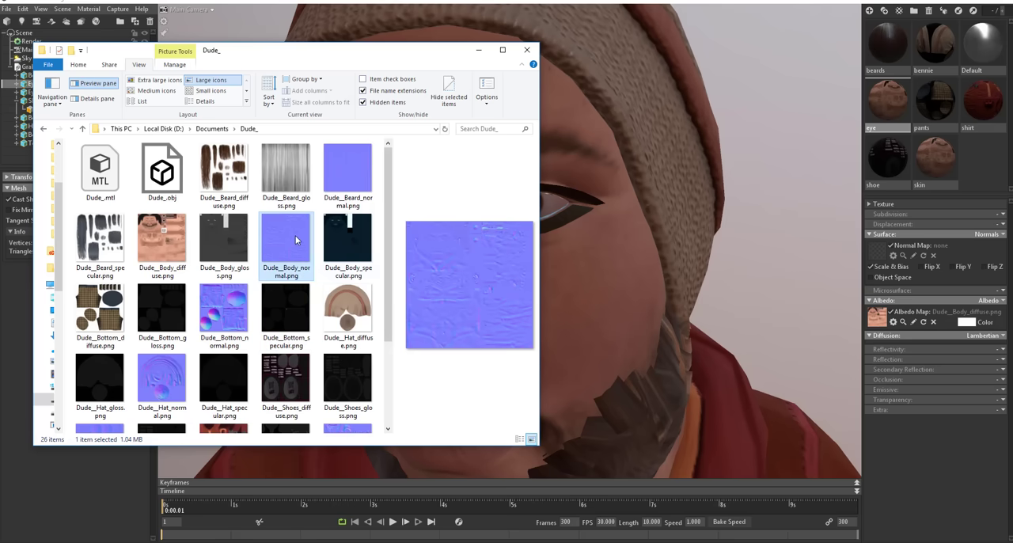
pyautogui.doubleClick(296, 241)
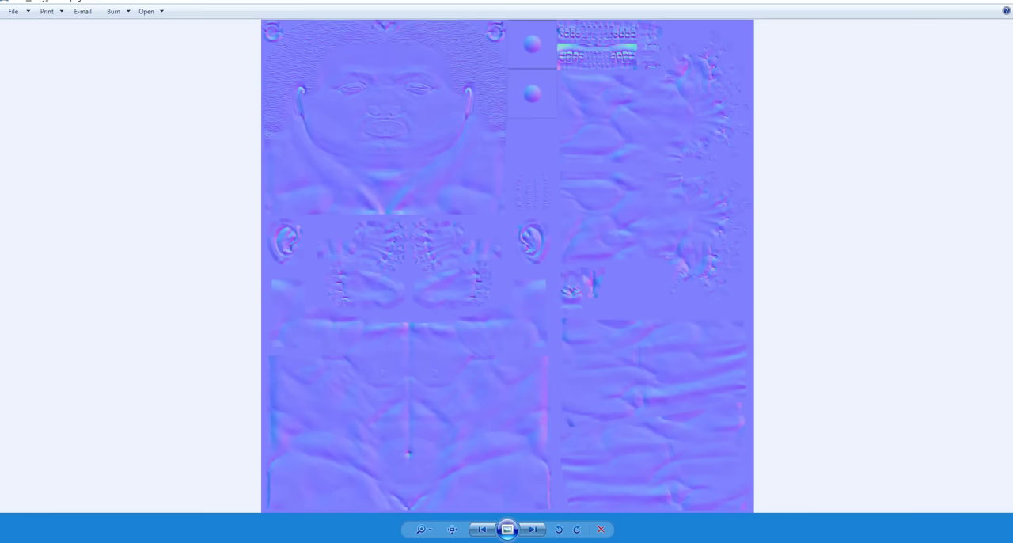
pyautogui.click(1002, 4)
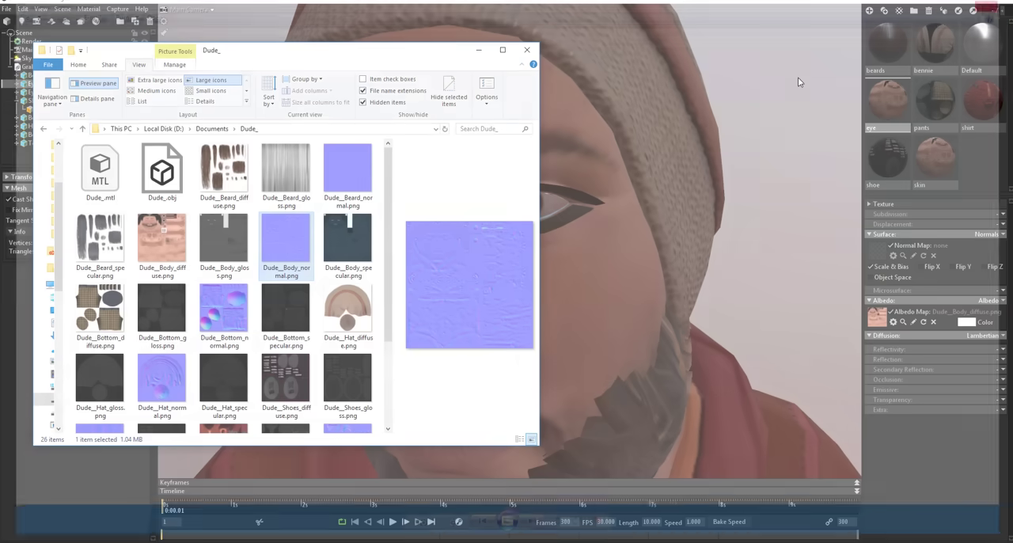
pyautogui.moveTo(890, 247); pyautogui.dragTo(878, 250)
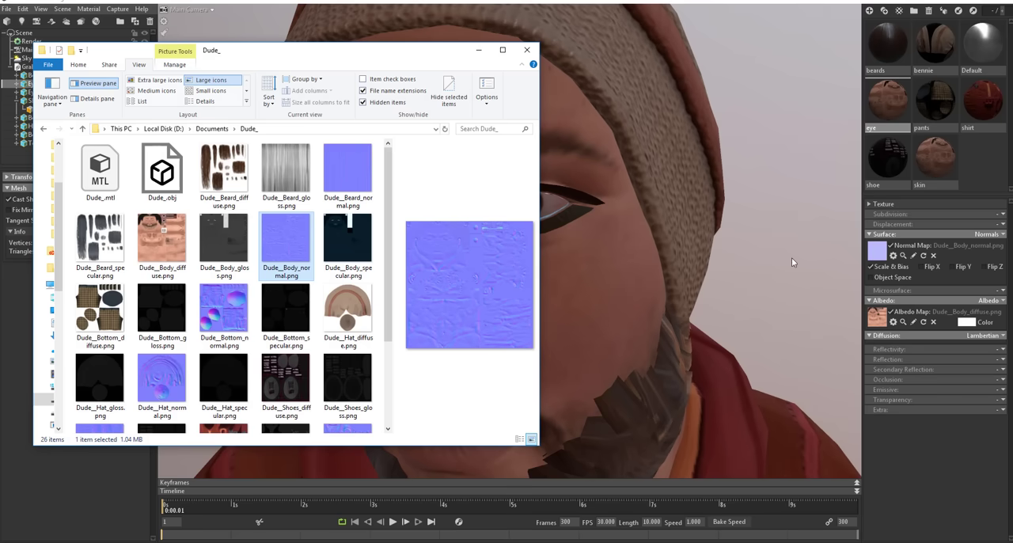
# Step: Minimize the texture folder window and enable Object Space for the eye material's normal map
pyautogui.click(479, 50)
pyautogui.moveTo(467, 232); pyautogui.dragTo(533, 269)
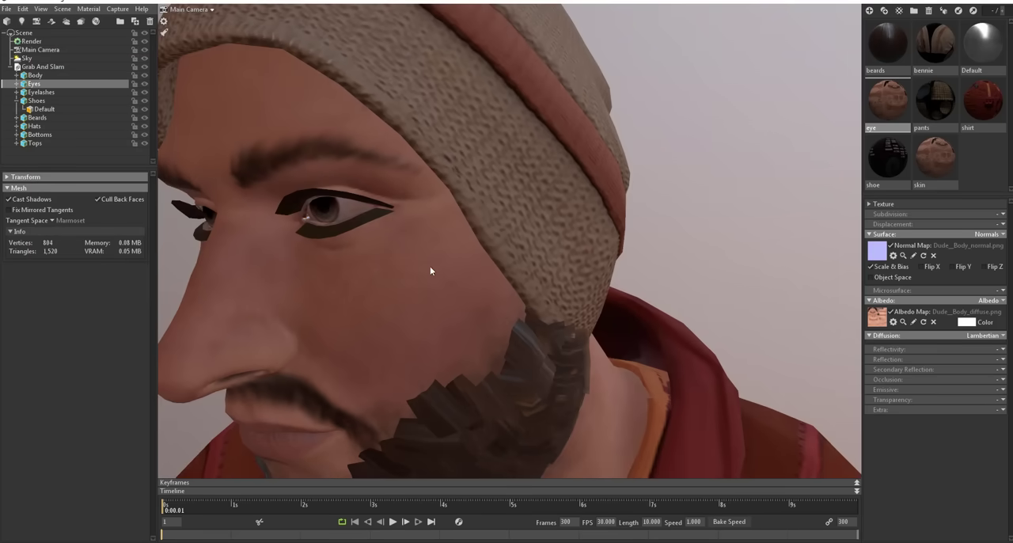
pyautogui.moveTo(431, 271); pyautogui.dragTo(541, 279)
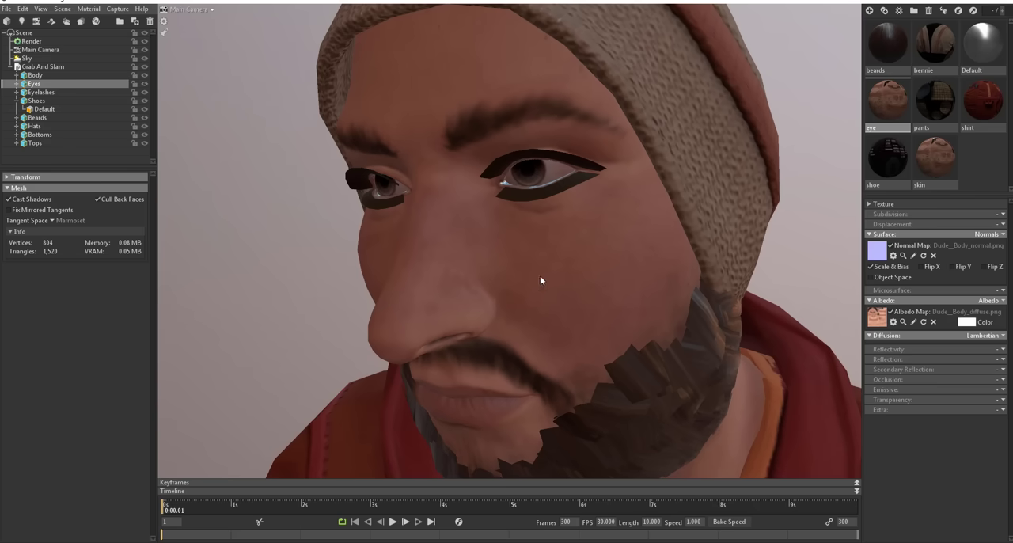
pyautogui.click(881, 277)
pyautogui.scroll(-5, 667, 236)
pyautogui.moveTo(609, 254); pyautogui.dragTo(675, 293)
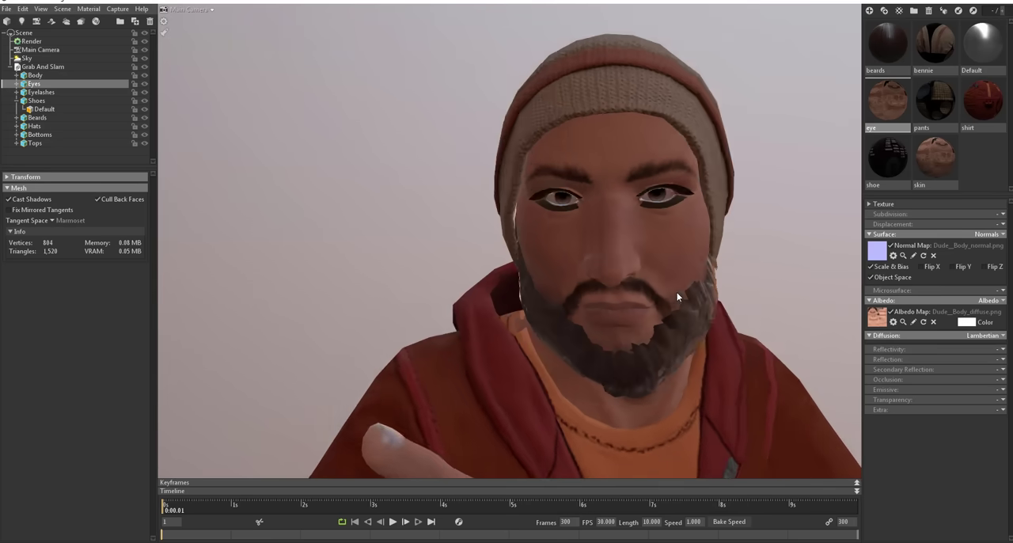
# Step: Examine the character's face and eyes from the front and side, both close up and at a distance
pyautogui.scroll(-4, 671, 303)
pyautogui.scroll(-4, 670, 301)
pyautogui.moveTo(639, 396); pyautogui.dragTo(583, 396)
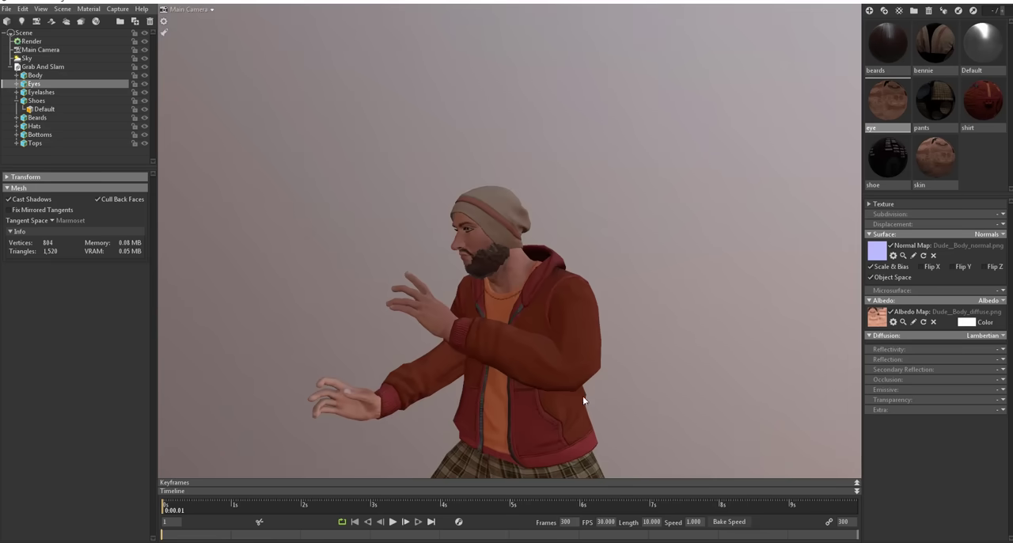
pyautogui.scroll(2, 512, 286)
pyautogui.scroll(2, 514, 290)
pyautogui.moveTo(514, 290); pyautogui.dragTo(1, 340)
pyautogui.scroll(-3, 227, 366)
pyautogui.moveTo(380, 312); pyautogui.dragTo(467, 316)
pyautogui.scroll(3, 439, 281)
# Step: Select the beard on the character and set the beards material's reflection mode to None
pyautogui.click(438, 280)
pyautogui.moveTo(439, 281); pyautogui.dragTo(494, 333)
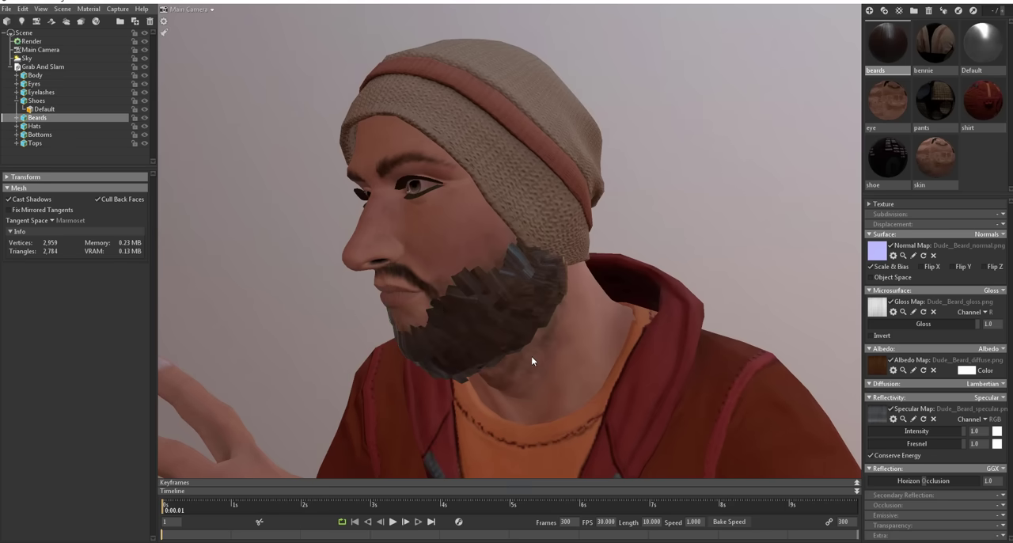
pyautogui.moveTo(532, 357); pyautogui.dragTo(541, 308, button='middle')
pyautogui.scroll(-5, 540, 307)
pyautogui.moveTo(545, 312); pyautogui.dragTo(567, 310)
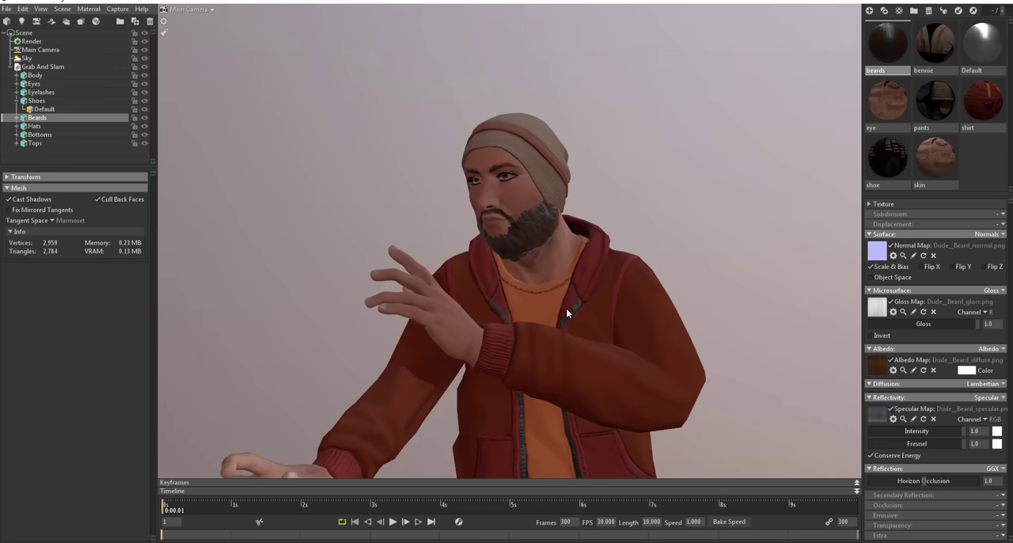
pyautogui.moveTo(567, 312); pyautogui.dragTo(560, 252, button='middle')
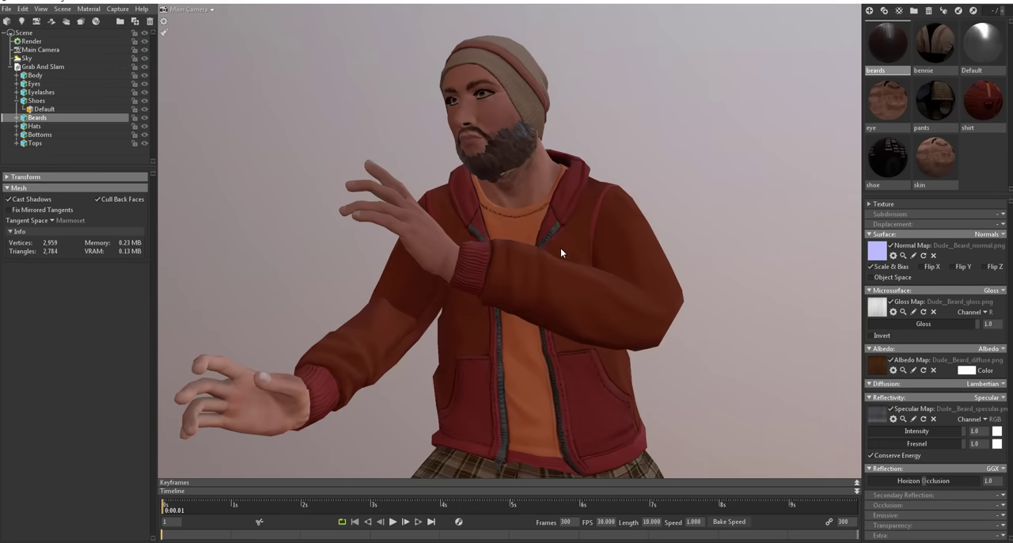
pyautogui.click(996, 469)
pyautogui.click(965, 480)
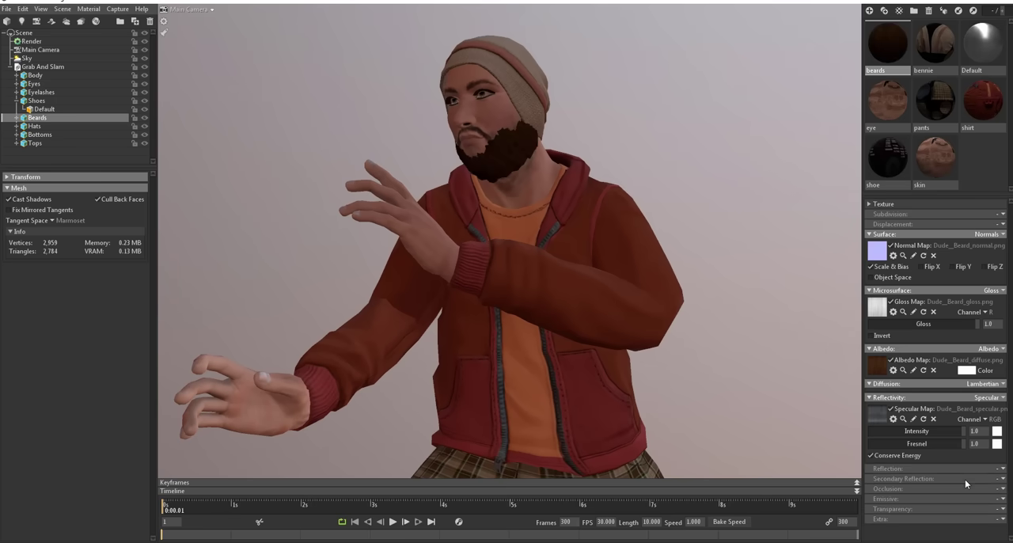
# Step: Set the beards material's transparency mode to Cutout
pyautogui.moveTo(578, 183); pyautogui.dragTo(610, 235)
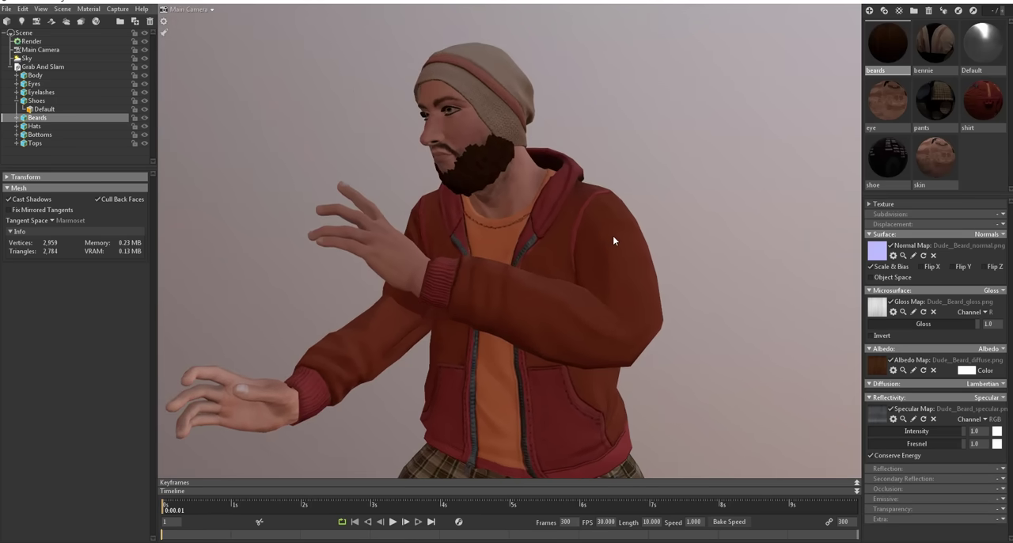
pyautogui.scroll(3, 484, 143)
pyautogui.scroll(-3, 507, 185)
pyautogui.moveTo(509, 187); pyautogui.dragTo(563, 207)
pyautogui.scroll(3, 558, 163)
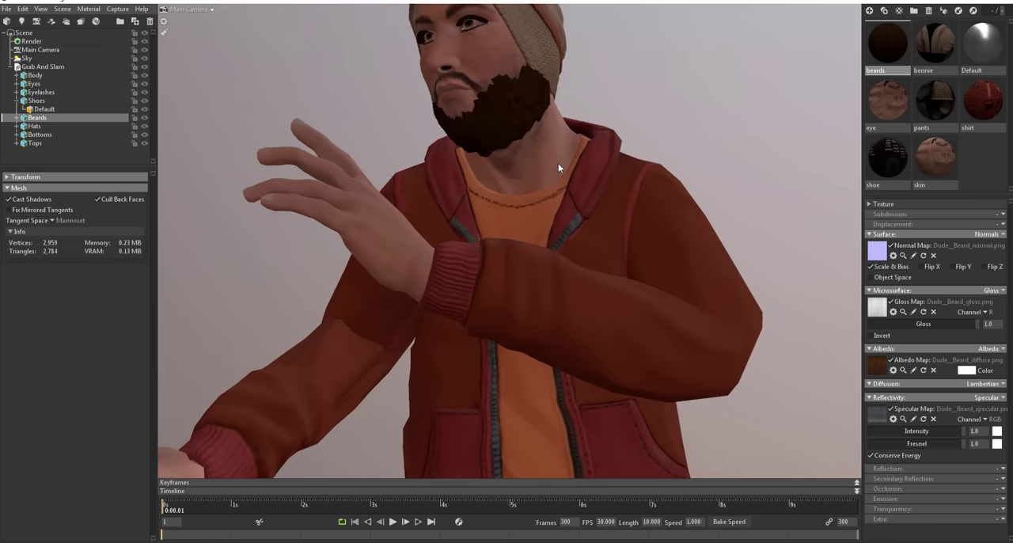
pyautogui.moveTo(660, 247); pyautogui.dragTo(626, 264)
pyautogui.click(495, 141)
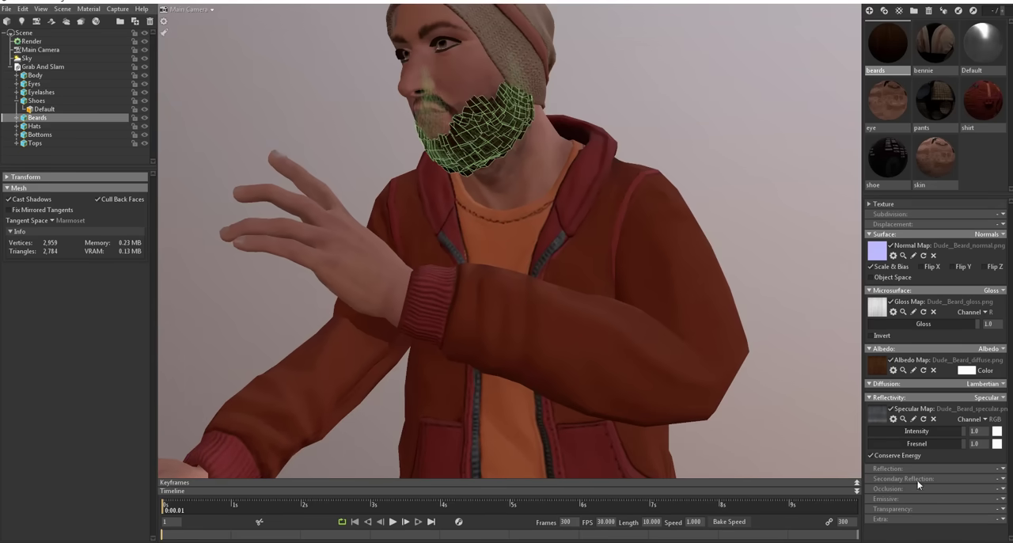
pyautogui.click(1001, 510)
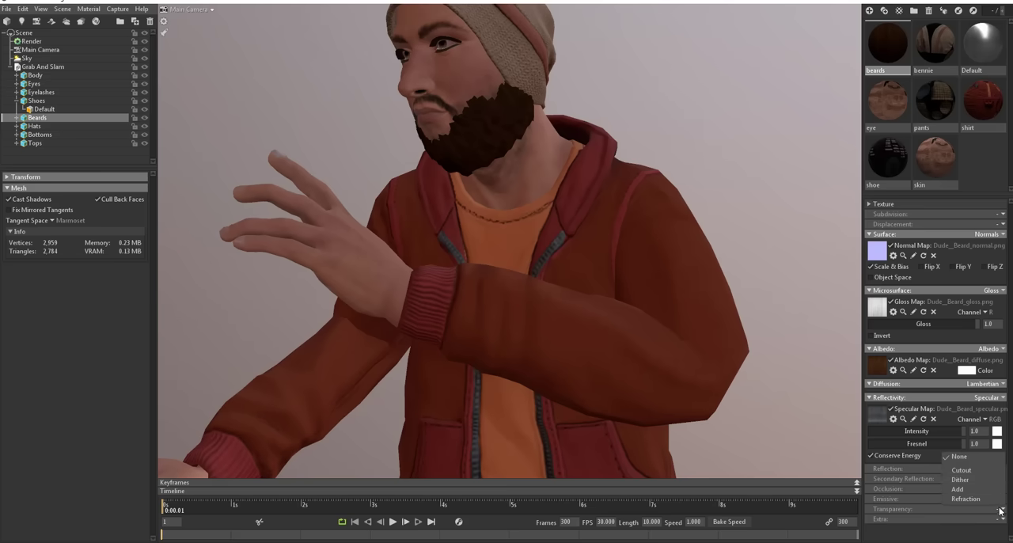
pyautogui.click(978, 471)
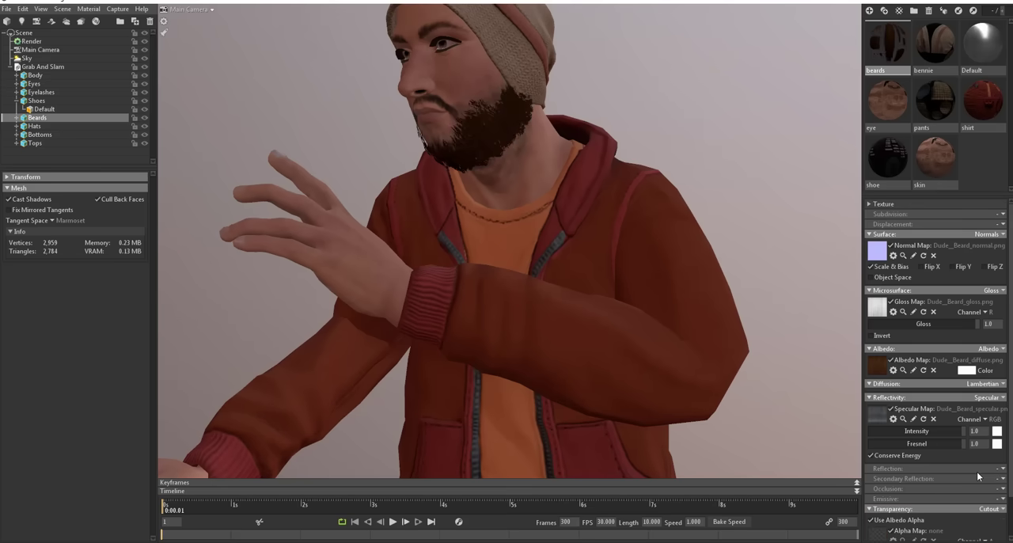
# Step: Select the Eyelashes mesh and try Cutout transparency on its skin material, settling on Dither
pyautogui.moveTo(580, 212); pyautogui.dragTo(632, 344, button='middle')
pyautogui.scroll(3, 554, 302)
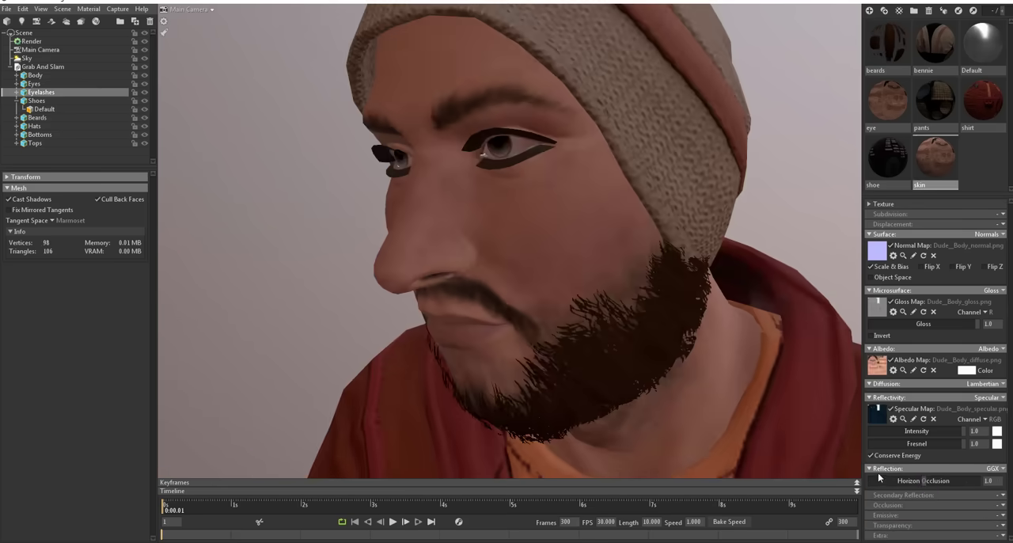
pyautogui.click(1000, 527)
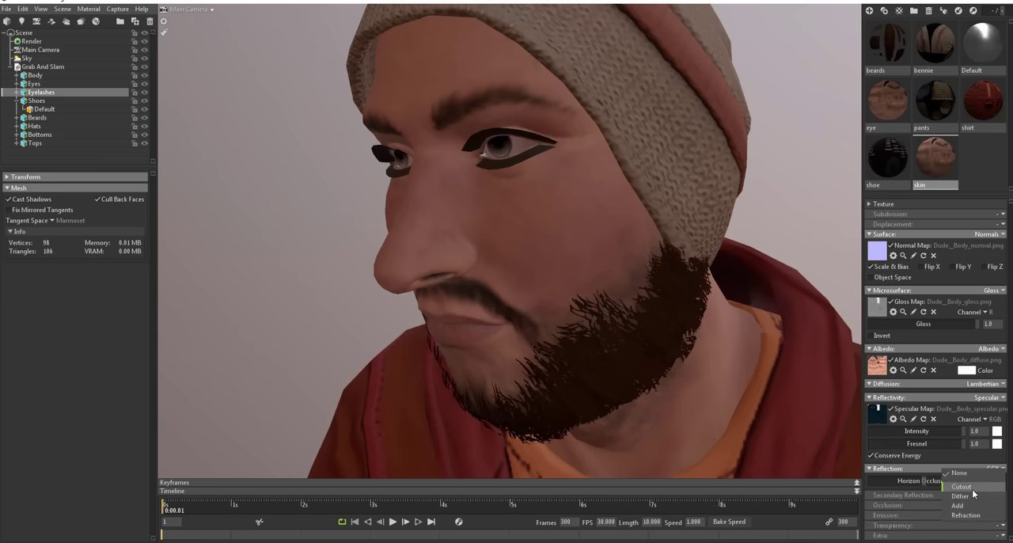
pyautogui.click(973, 491)
pyautogui.scroll(5, 535, 129)
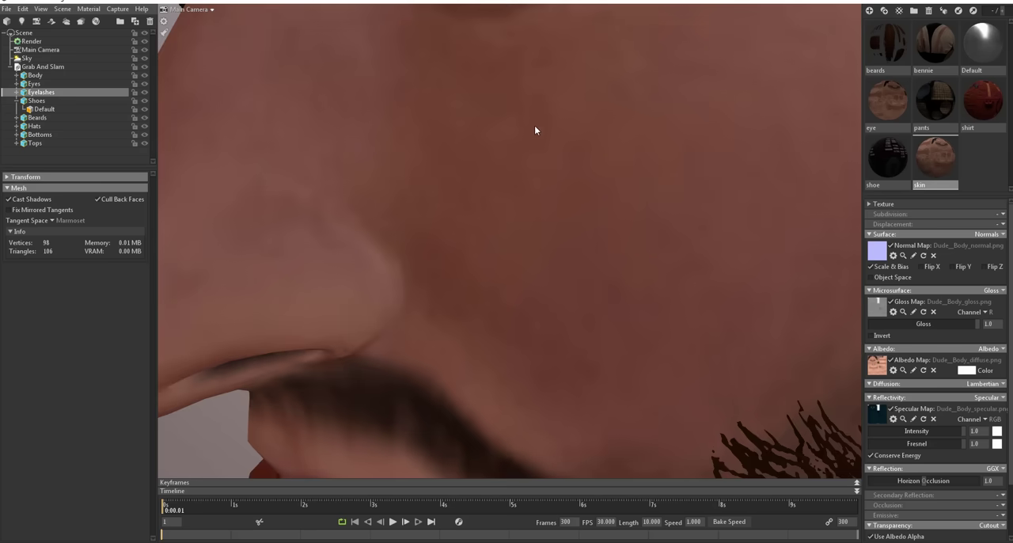
pyautogui.scroll(-5, 537, 96)
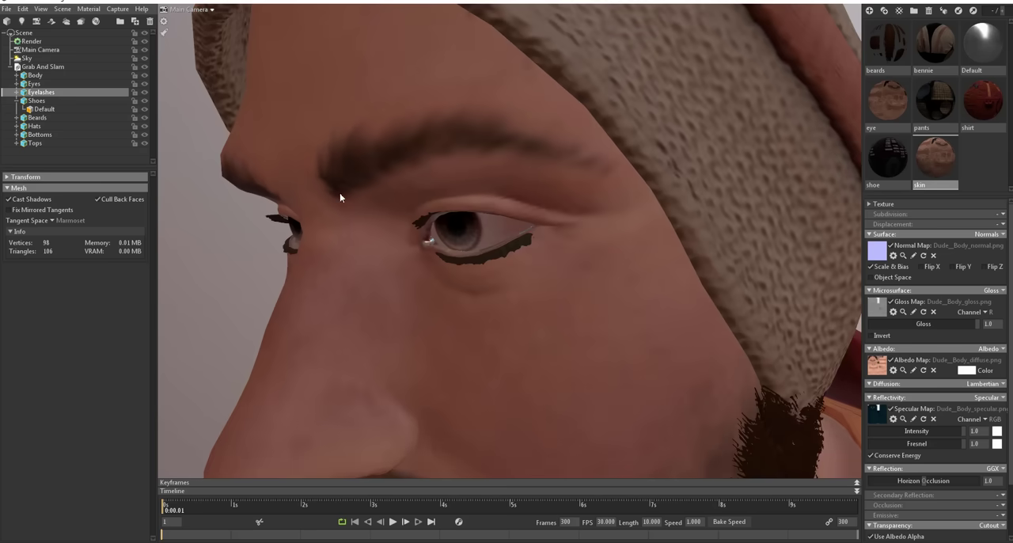
pyautogui.click(990, 526)
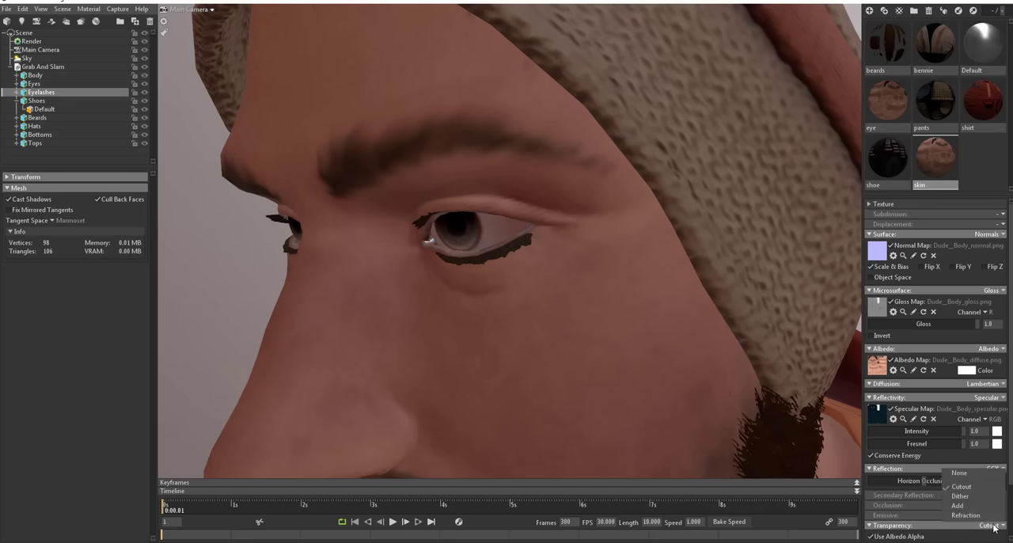
pyautogui.click(961, 496)
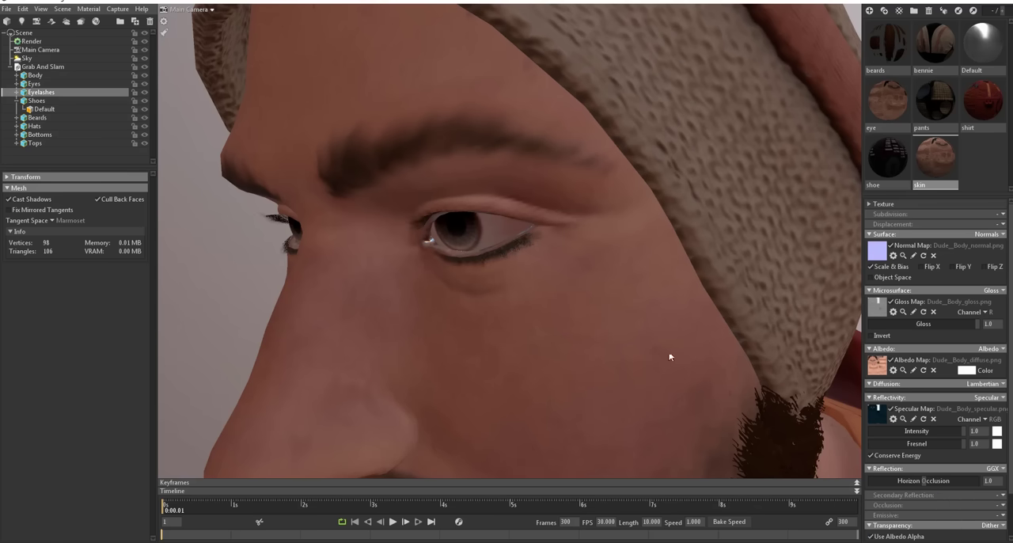
# Step: Examine the textured character from head to feet, including the hoodie's shape
pyautogui.scroll(-6, 480, 240)
pyautogui.moveTo(493, 262); pyautogui.dragTo(592, 307)
pyautogui.scroll(-6, 591, 307)
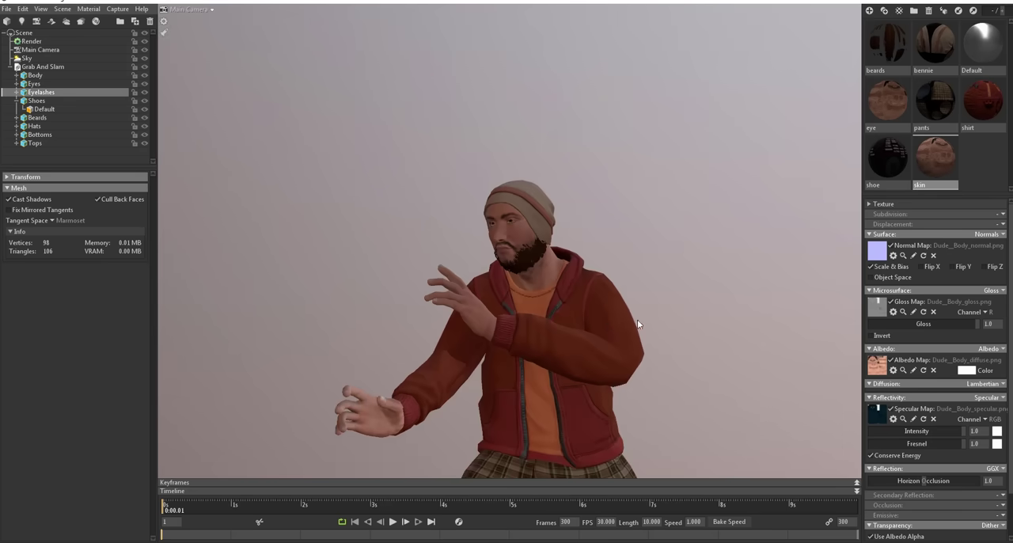
pyautogui.moveTo(638, 319); pyautogui.dragTo(622, 177, button='middle')
pyautogui.scroll(-5, 617, 221)
pyautogui.moveTo(662, 320); pyautogui.dragTo(612, 308)
pyautogui.click(546, 257)
pyautogui.keyDown('alt'); pyautogui.moveTo(526, 260); pyautogui.dragTo(561, 285, button='right'); pyautogui.keyUp('alt')
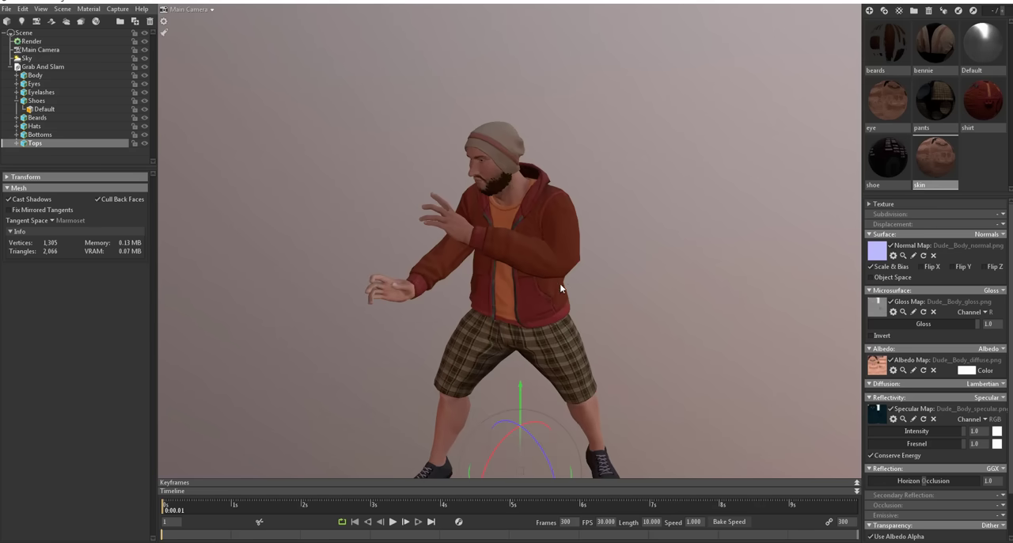
pyautogui.keyDown('alt'); pyautogui.moveTo(562, 247); pyautogui.dragTo(564, 282, button='right'); pyautogui.keyUp('alt')
pyautogui.keyDown('alt'); pyautogui.moveTo(564, 283); pyautogui.dragTo(671, 298); pyautogui.keyUp('alt')
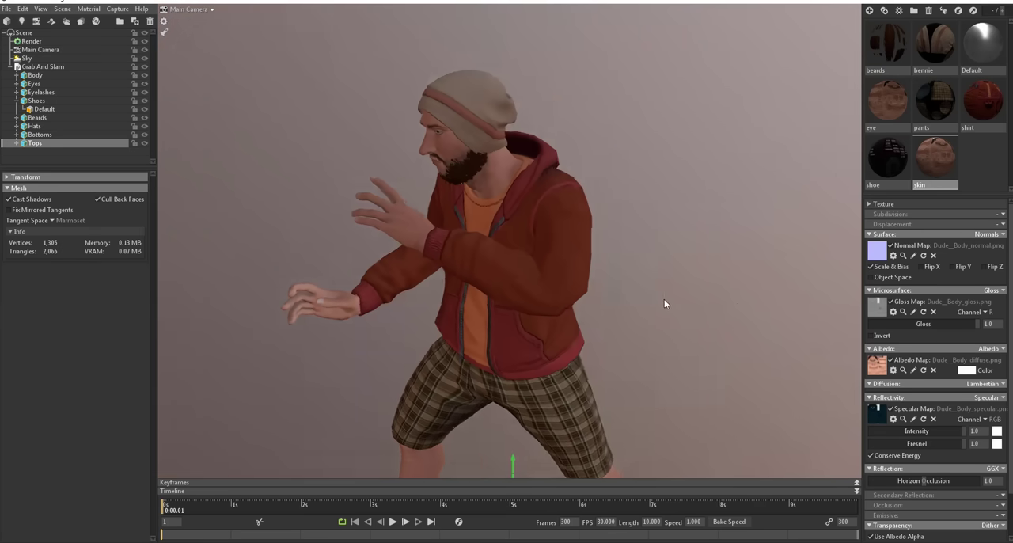
# Step: Select the Tops mesh and its shirt material, and open the material's subdivision mode choices
pyautogui.click(515, 137)
pyautogui.click(576, 282)
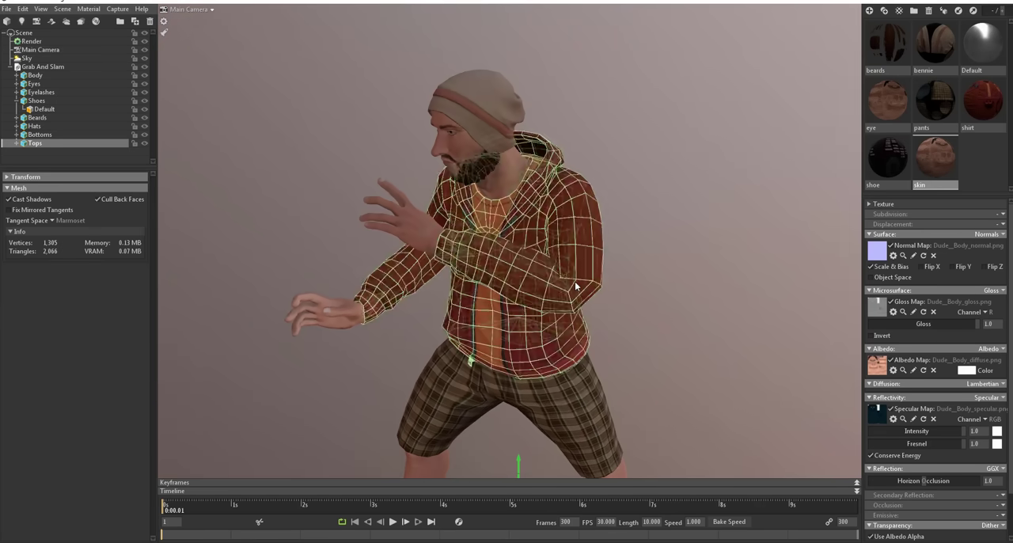
pyautogui.keyDown('alt'); pyautogui.moveTo(552, 316); pyautogui.dragTo(584, 311); pyautogui.keyUp('alt')
pyautogui.click(574, 239)
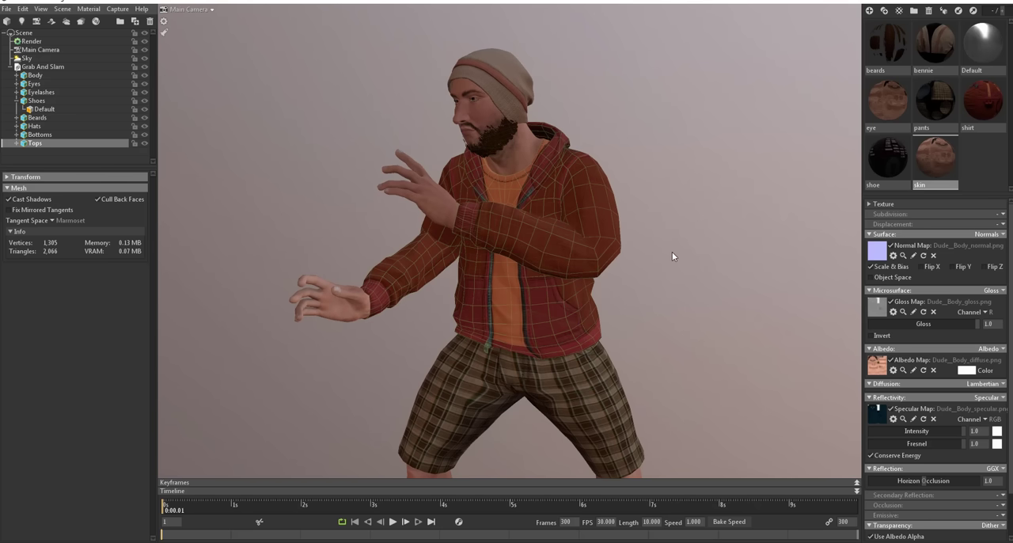
pyautogui.keyDown('alt'); pyautogui.moveTo(672, 251); pyautogui.dragTo(678, 245); pyautogui.keyUp('alt')
pyautogui.click(595, 247)
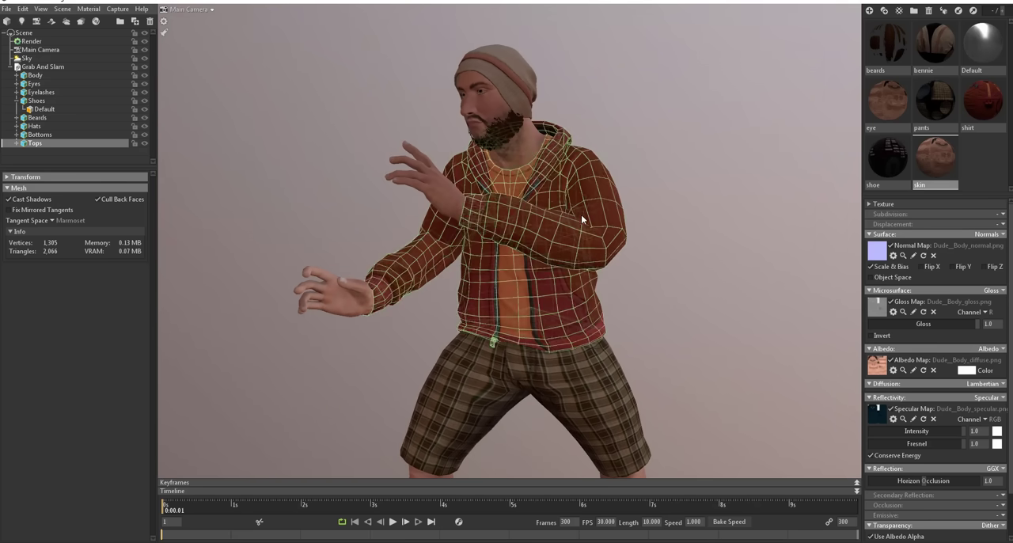
pyautogui.click(582, 250)
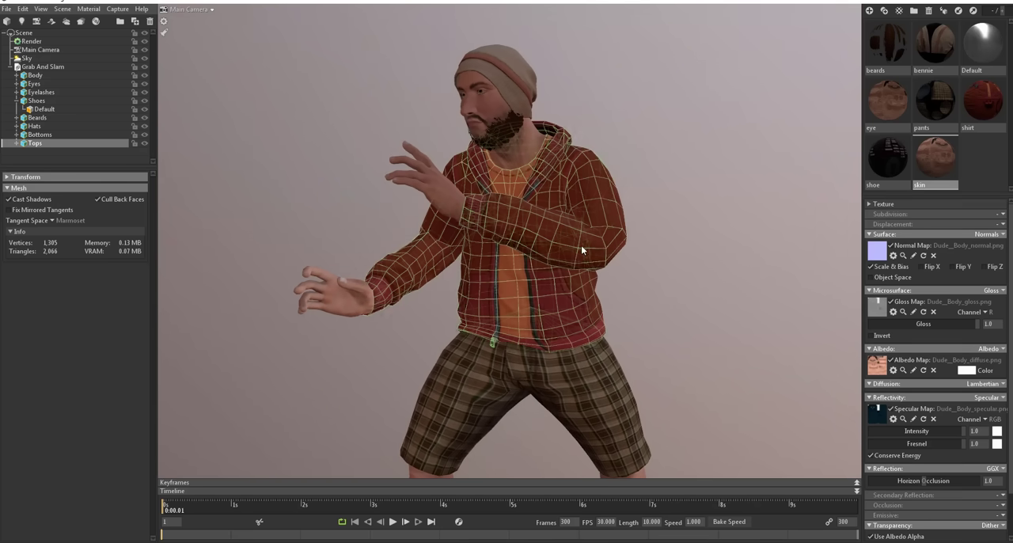
pyautogui.doubleClick(581, 245)
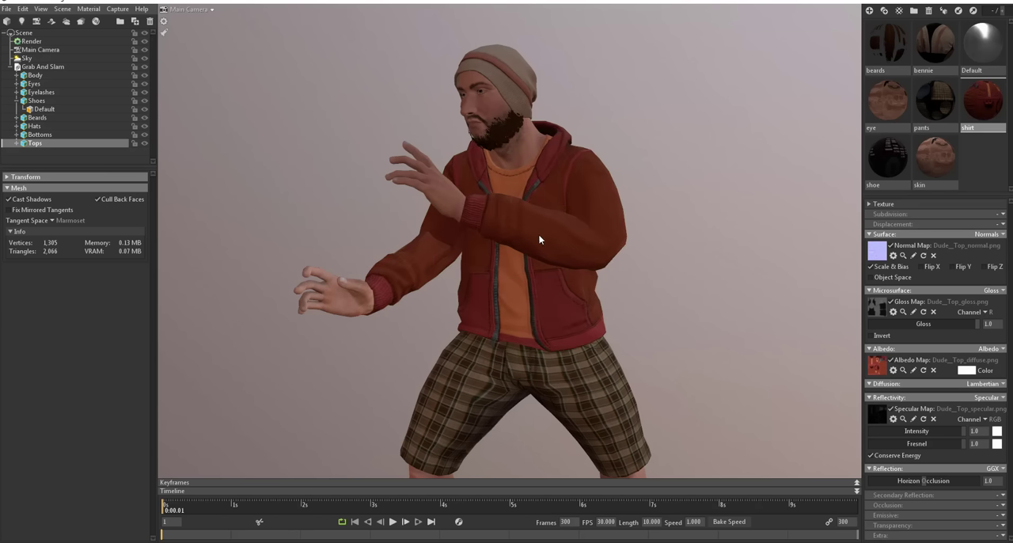
pyautogui.click(1001, 215)
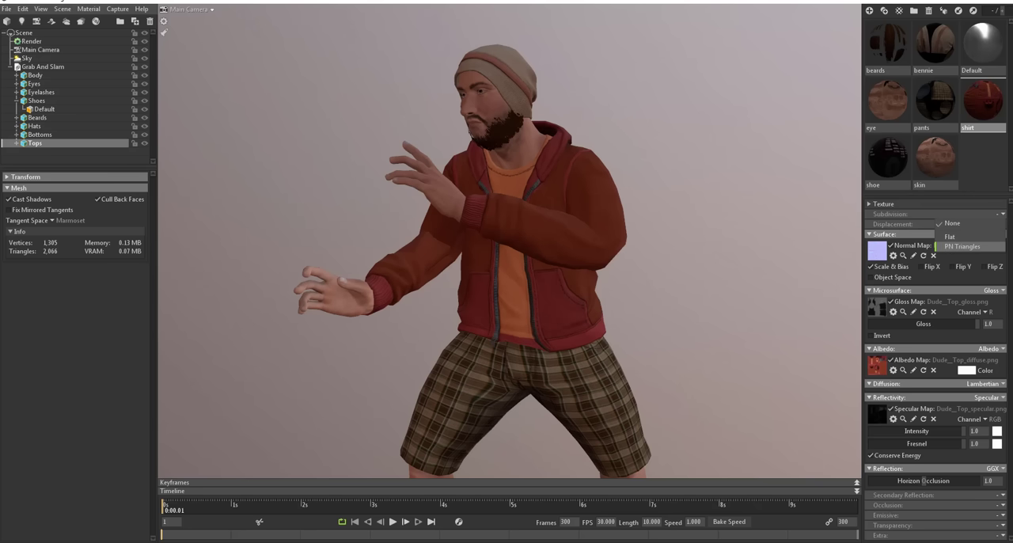
# Step: Set the shirt material's subdivision mode to PN Triangles and check the hoodie's rounded shape up close
pyautogui.click(960, 246)
pyautogui.scroll(3, 623, 209)
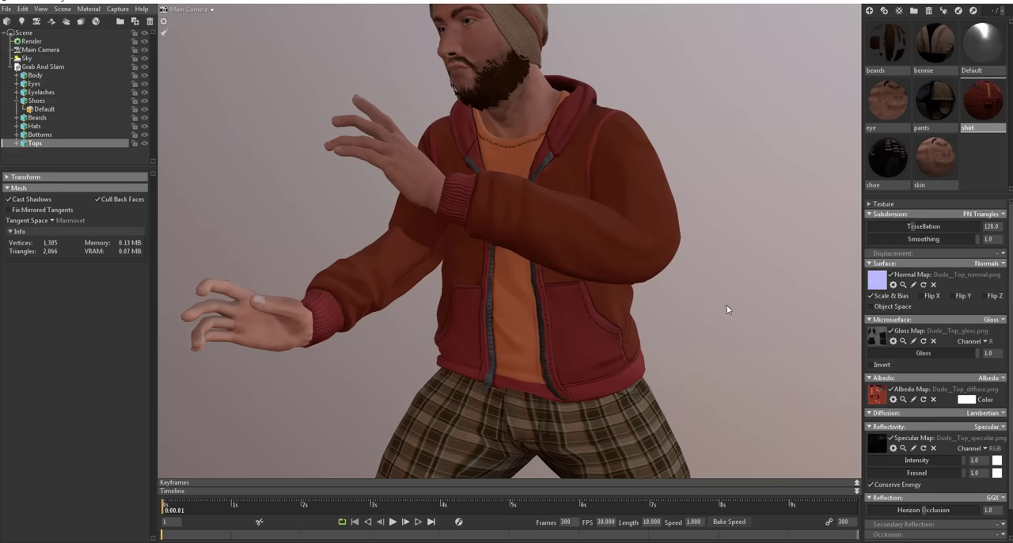
pyautogui.moveTo(728, 309); pyautogui.dragTo(606, 317)
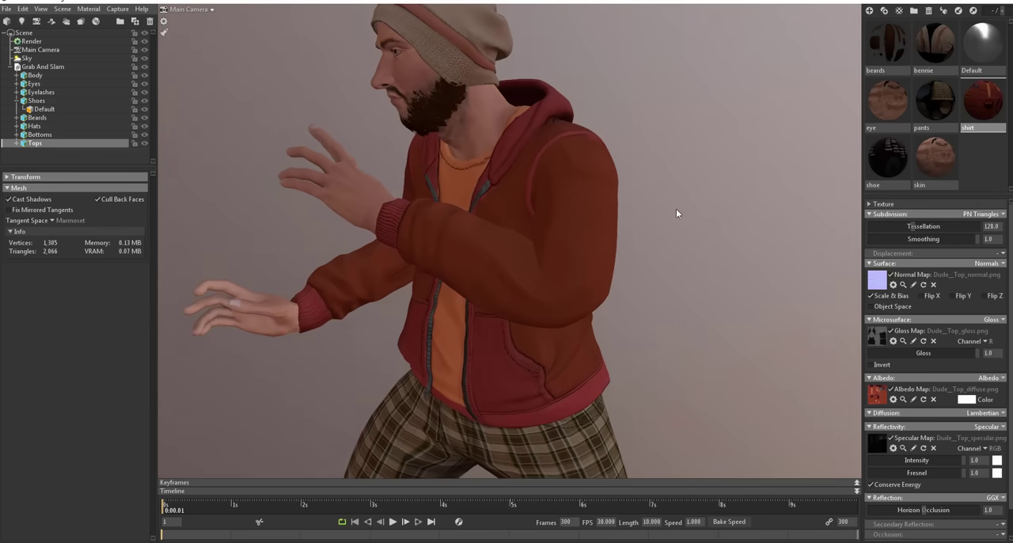
# Step: Select the Hats mesh and set its bennie material's subdivision mode to PN Triangles
pyautogui.moveTo(676, 208); pyautogui.dragTo(734, 346)
pyautogui.click(573, 190)
pyautogui.moveTo(574, 190); pyautogui.dragTo(605, 196)
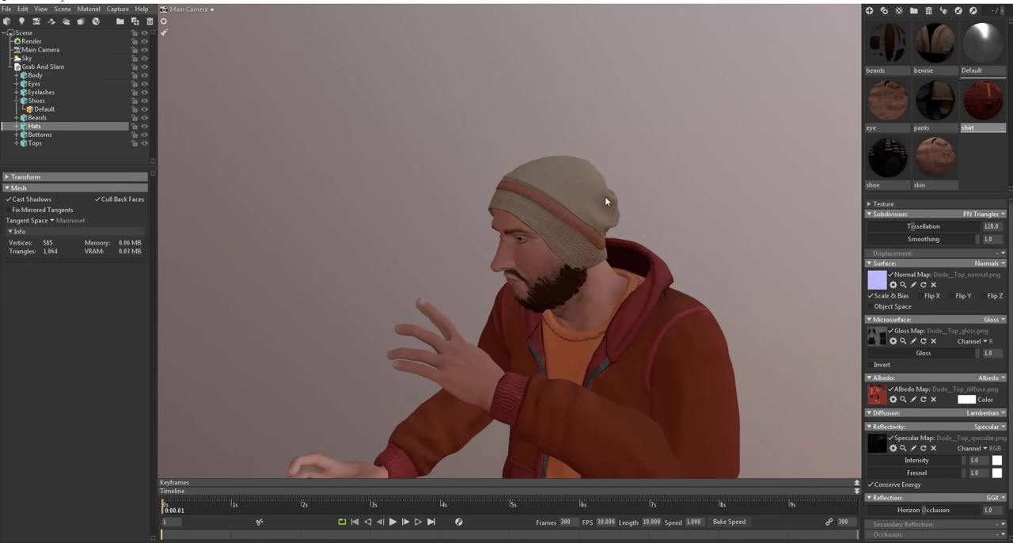
pyautogui.doubleClick(605, 197)
pyautogui.click(999, 214)
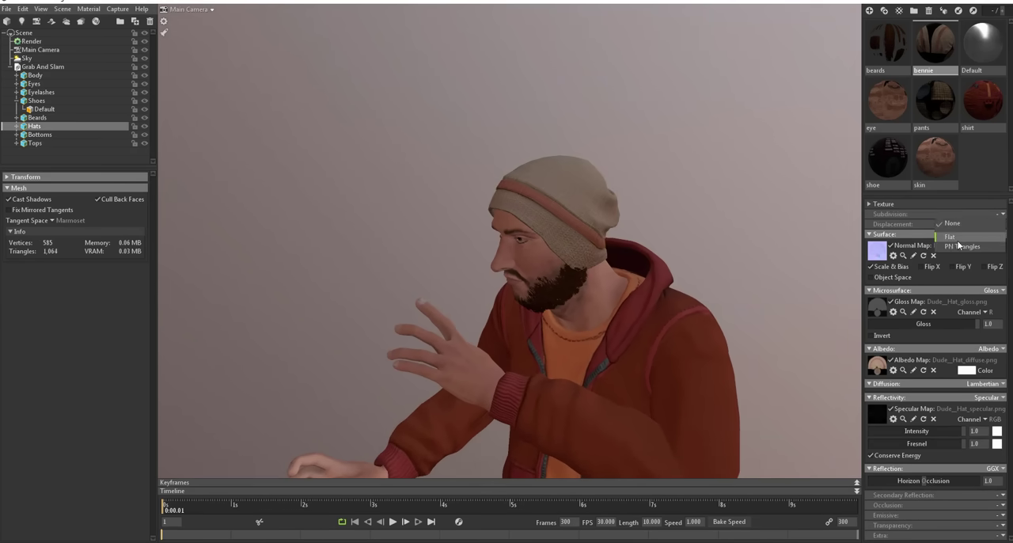
pyautogui.click(958, 246)
# Step: Select the Bottoms mesh and set its pants material's subdivision mode to PN Triangles
pyautogui.moveTo(694, 245); pyautogui.dragTo(649, 249)
pyautogui.scroll(-3, 688, 317)
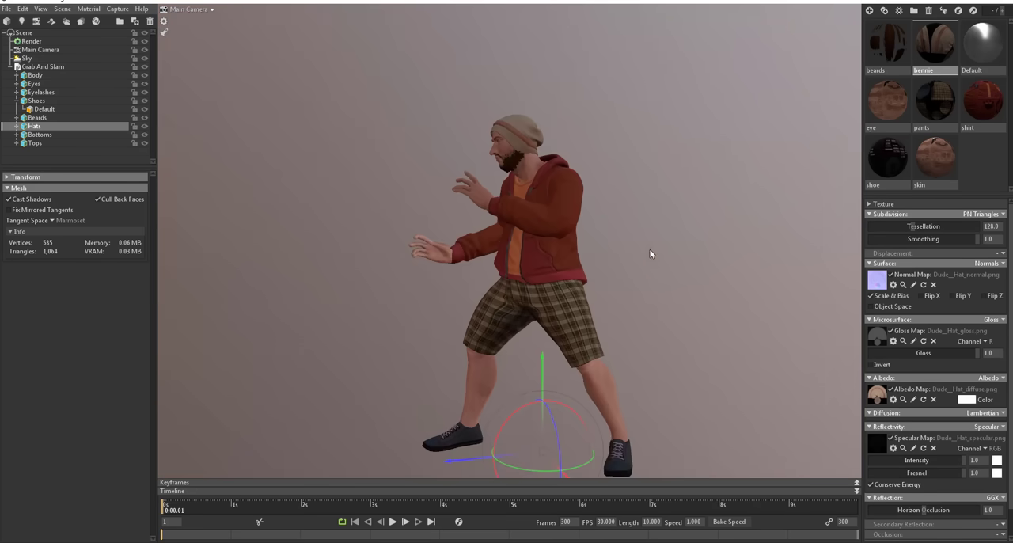
pyautogui.click(605, 373)
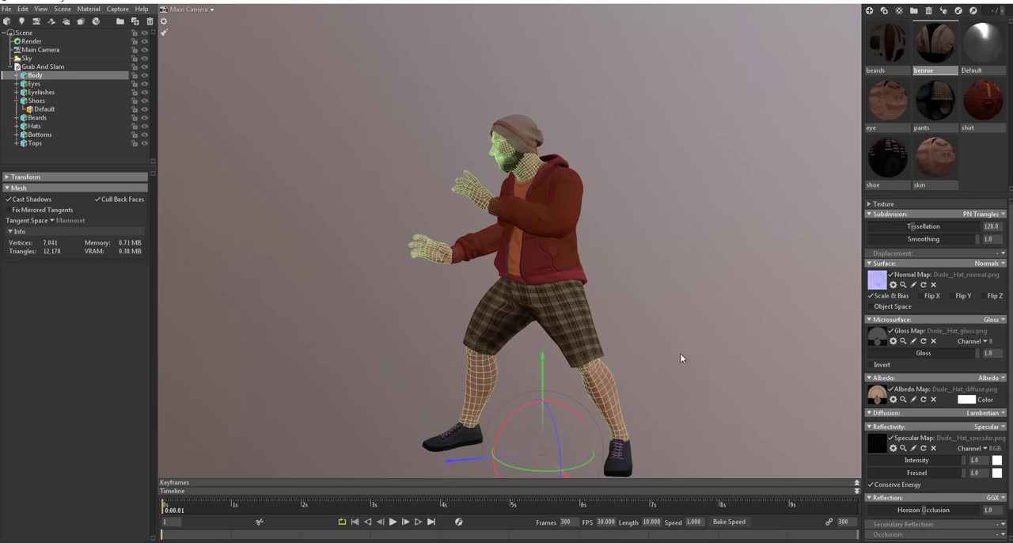
pyautogui.moveTo(680, 353); pyautogui.dragTo(677, 368)
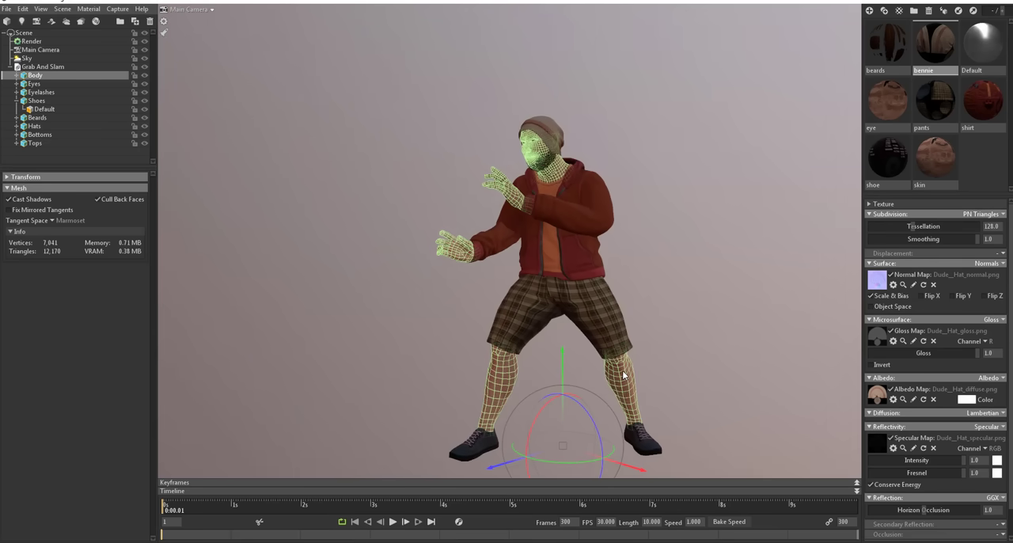
pyautogui.click(639, 438)
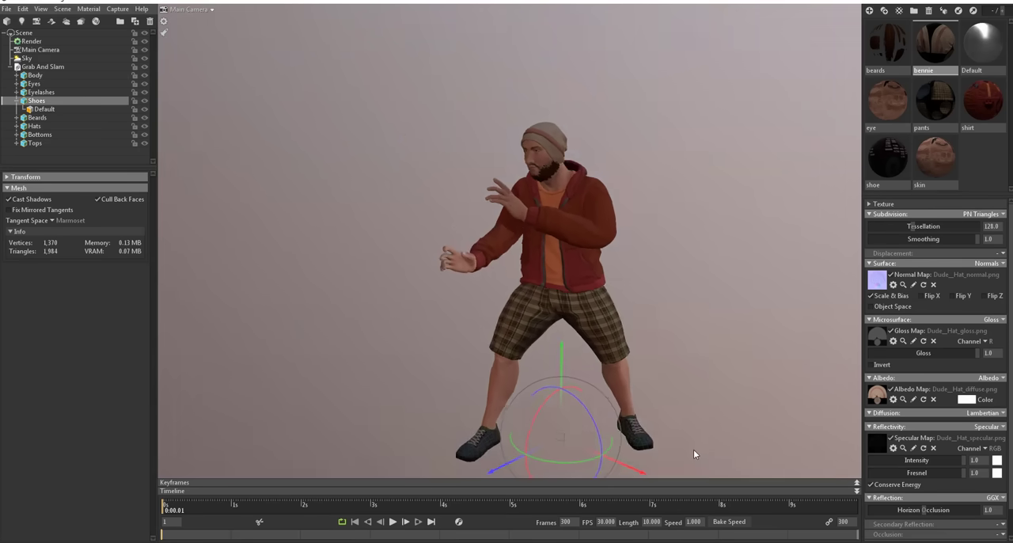
pyautogui.moveTo(693, 449); pyautogui.dragTo(728, 346)
pyautogui.click(559, 340)
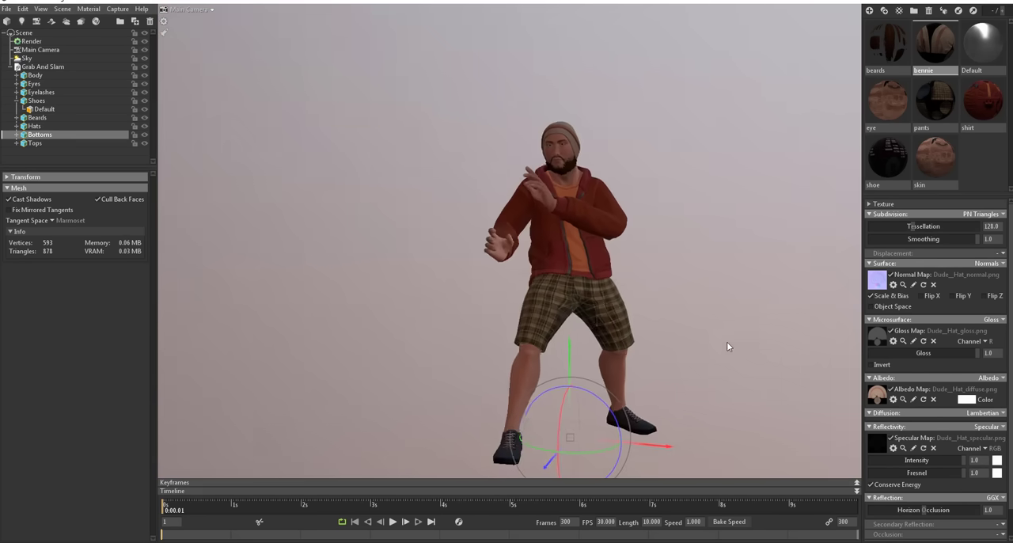
pyautogui.click(615, 303)
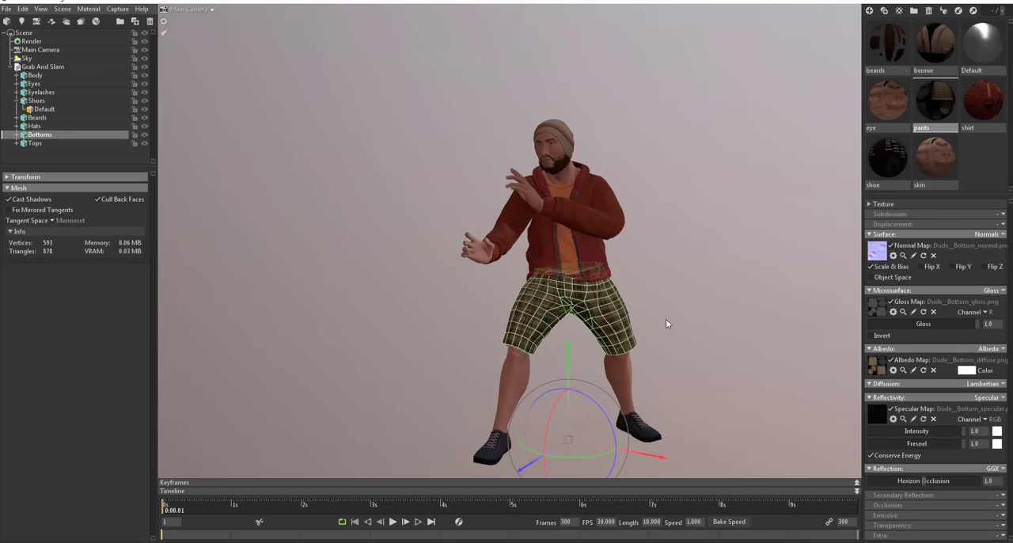
pyautogui.click(980, 214)
pyautogui.click(953, 246)
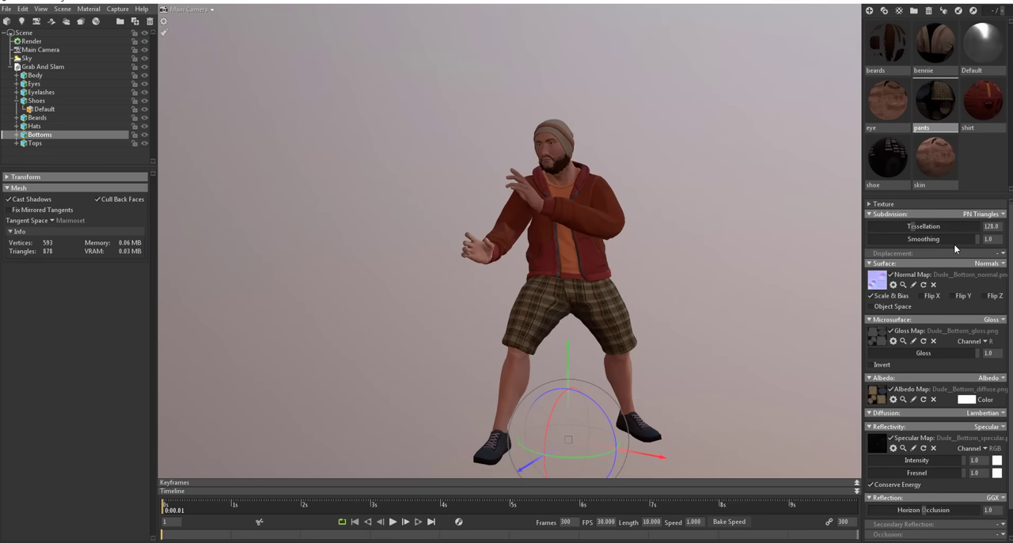
# Step: Select the Body mesh and set its skin material's subdivision mode to PN Triangles
pyautogui.moveTo(741, 334); pyautogui.dragTo(601, 388)
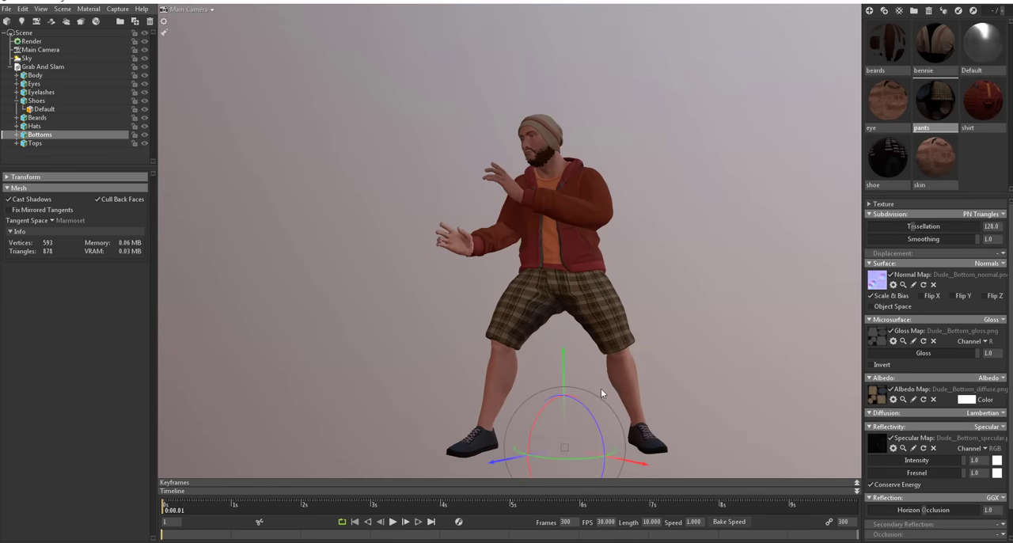
pyautogui.click(622, 379)
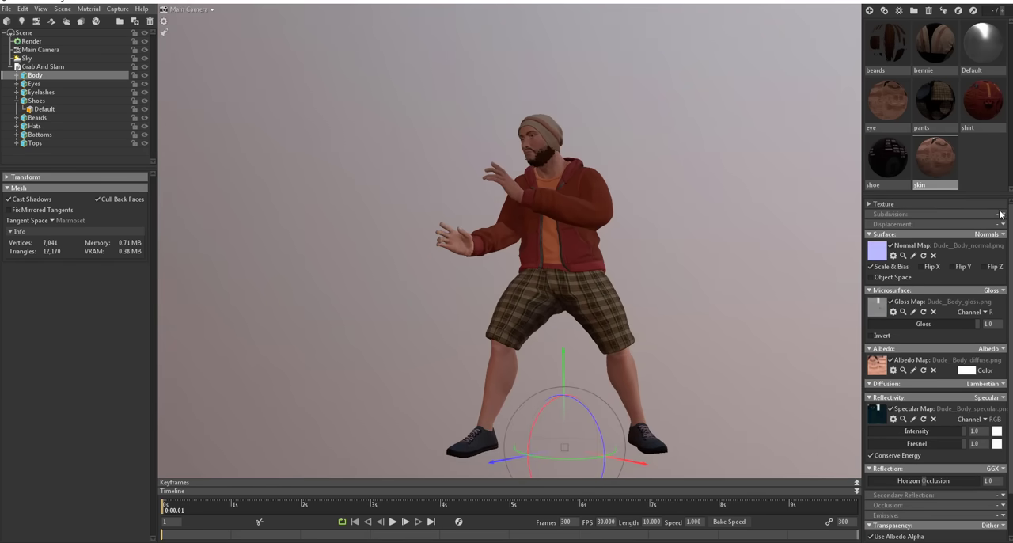
pyautogui.click(1000, 214)
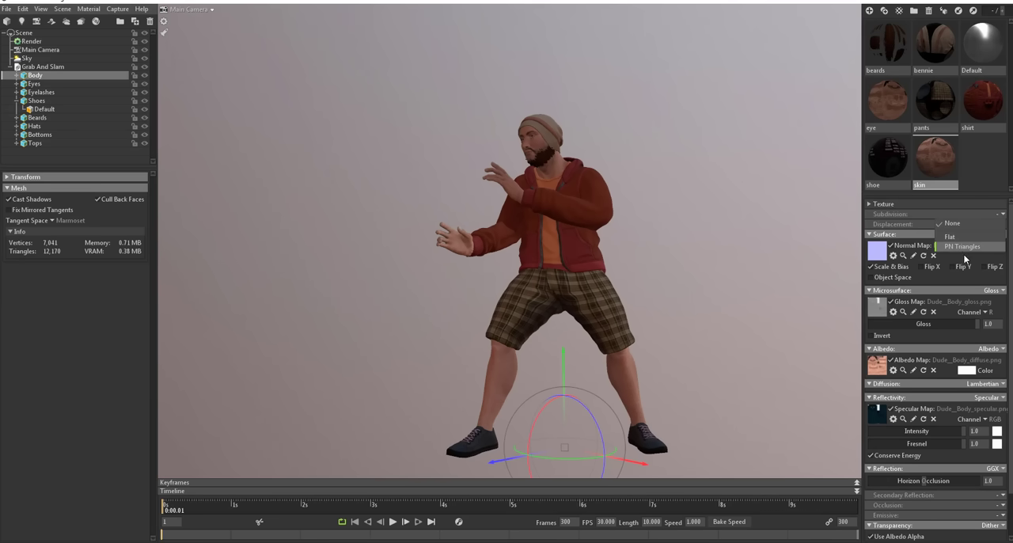
pyautogui.click(962, 247)
# Step: Select the Shoes mesh and set its shoe material's subdivision mode to PN Triangles
pyautogui.moveTo(694, 362); pyautogui.dragTo(708, 290, button='middle')
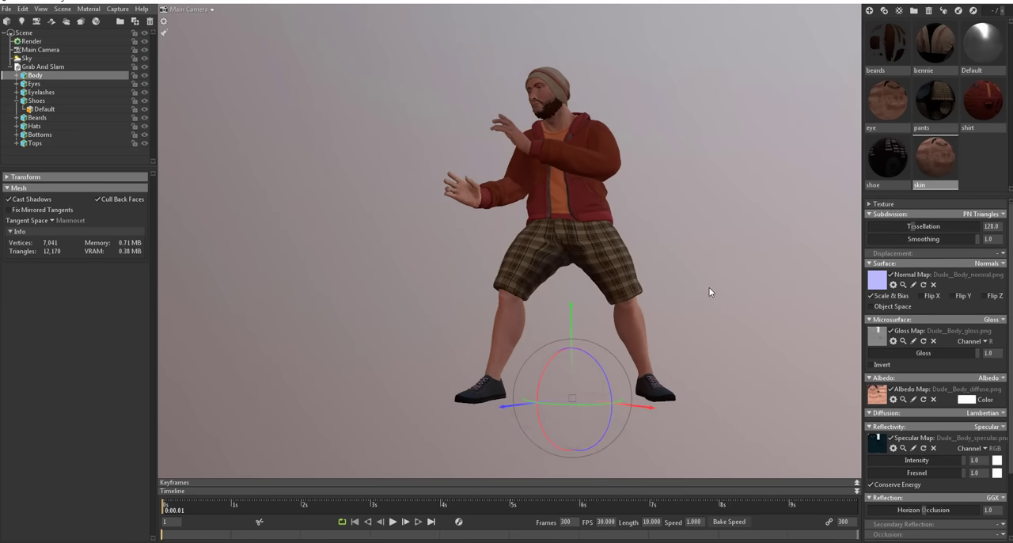
pyautogui.click(650, 406)
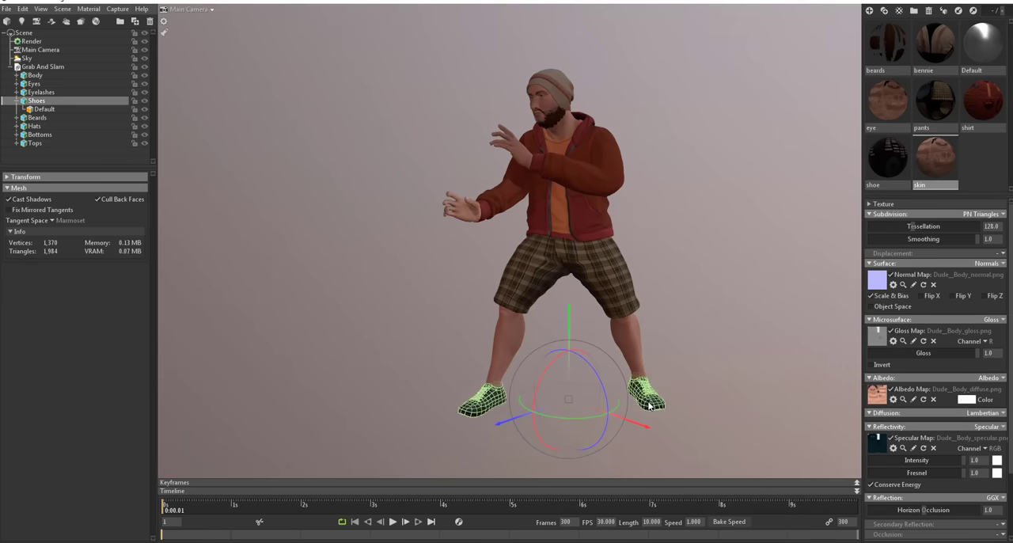
pyautogui.click(1000, 214)
pyautogui.click(956, 245)
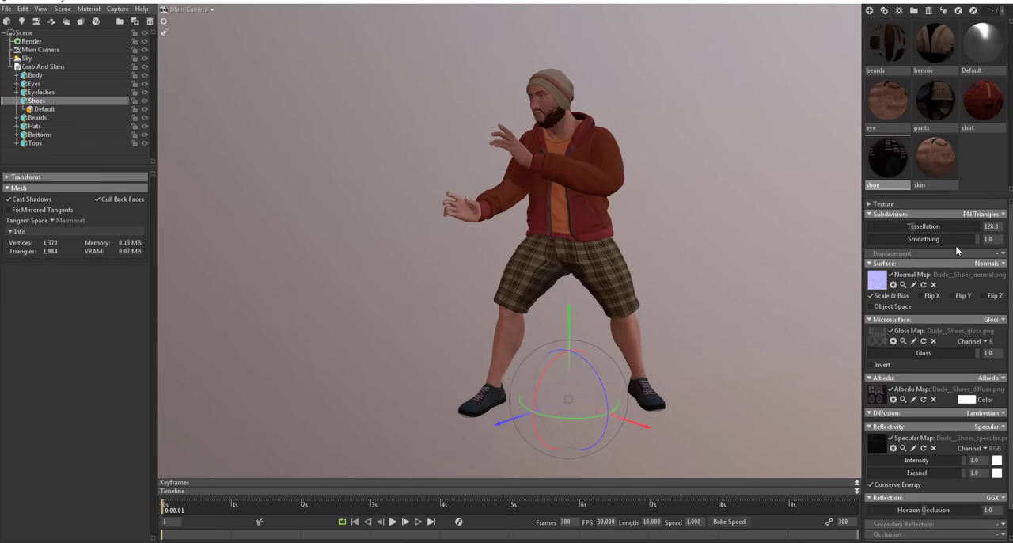
# Step: Examine the whole subdivided character from several angles and distances
pyautogui.moveTo(655, 307); pyautogui.dragTo(686, 221)
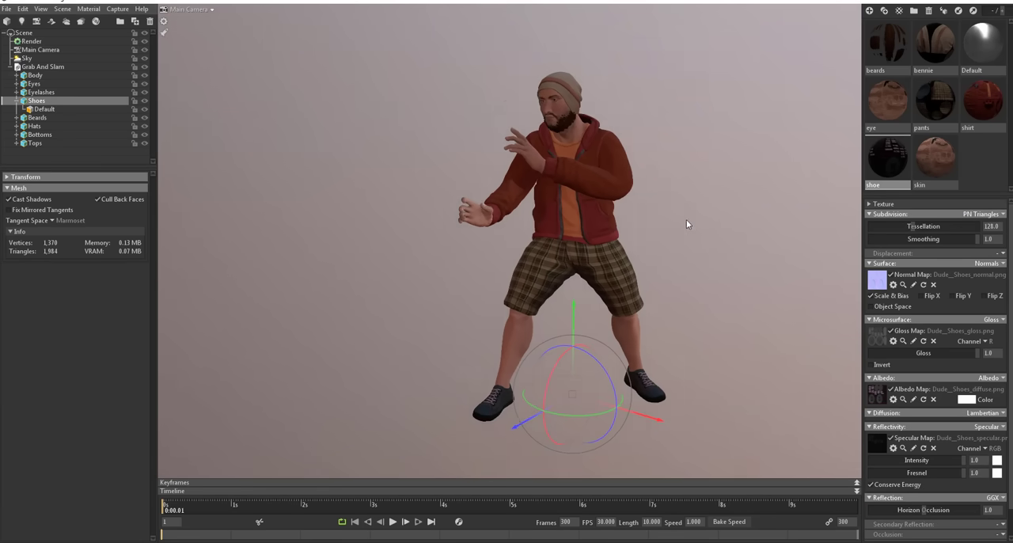
pyautogui.moveTo(686, 221); pyautogui.dragTo(735, 108, button='right')
pyautogui.moveTo(735, 108); pyautogui.dragTo(682, 229, button='middle')
pyautogui.moveTo(682, 230); pyautogui.dragTo(669, 237)
pyautogui.scroll(-8, 537, 328)
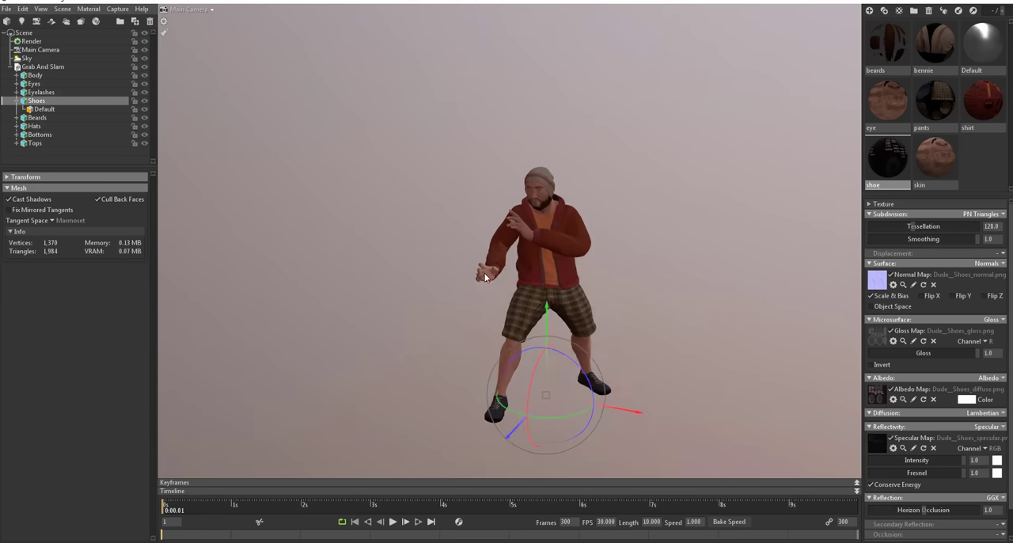
pyautogui.moveTo(537, 328); pyautogui.dragTo(492, 343)
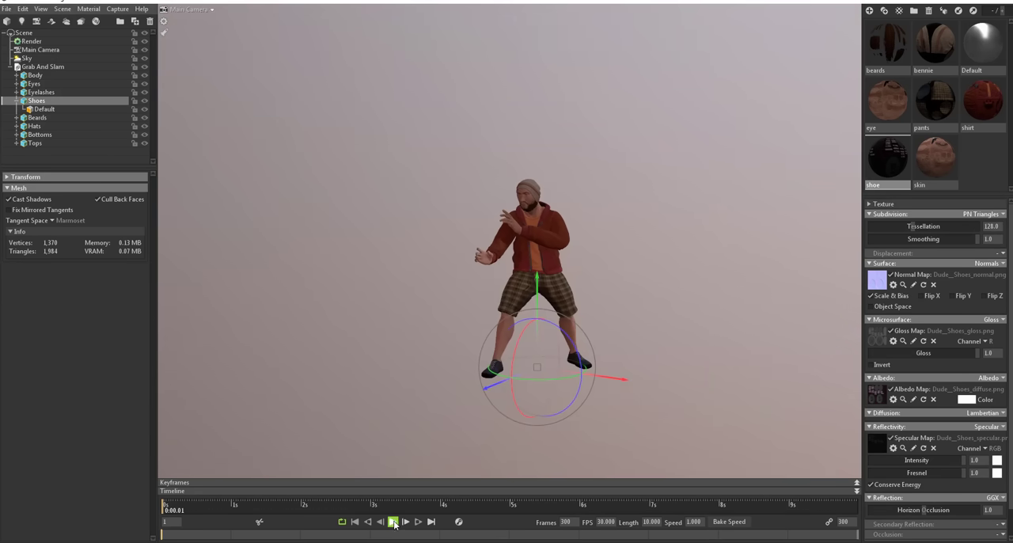
pyautogui.scroll(3, 522, 234)
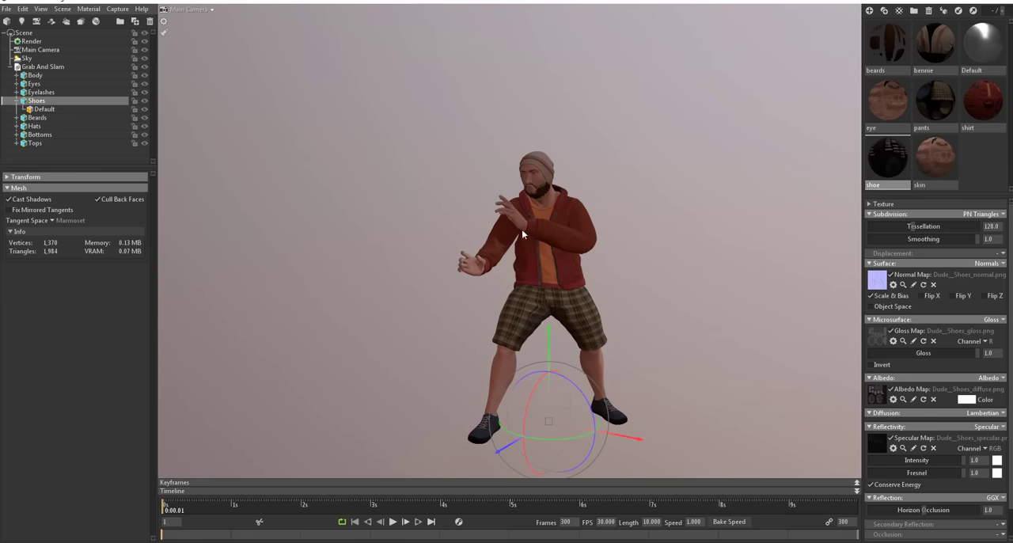
pyautogui.moveTo(522, 229); pyautogui.dragTo(667, 285)
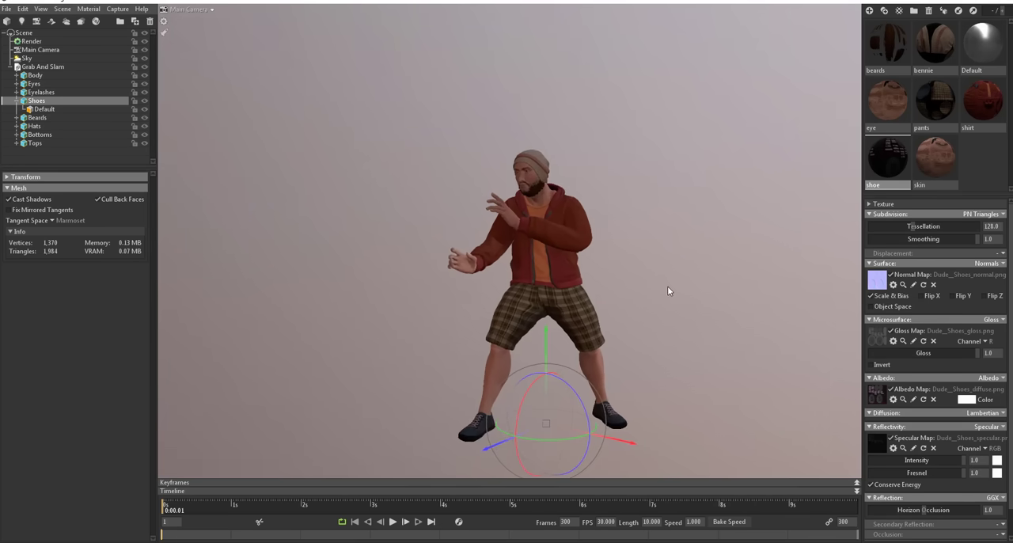
# Step: Play the character's animation while viewing it from the side, and return the timeline to its start
pyautogui.click(392, 521)
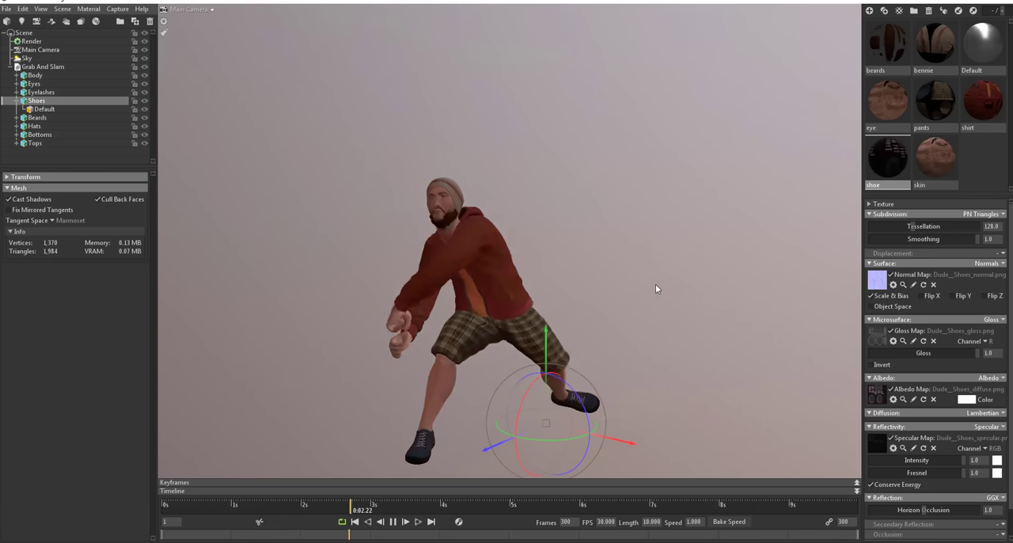
pyautogui.moveTo(656, 286); pyautogui.dragTo(455, 285)
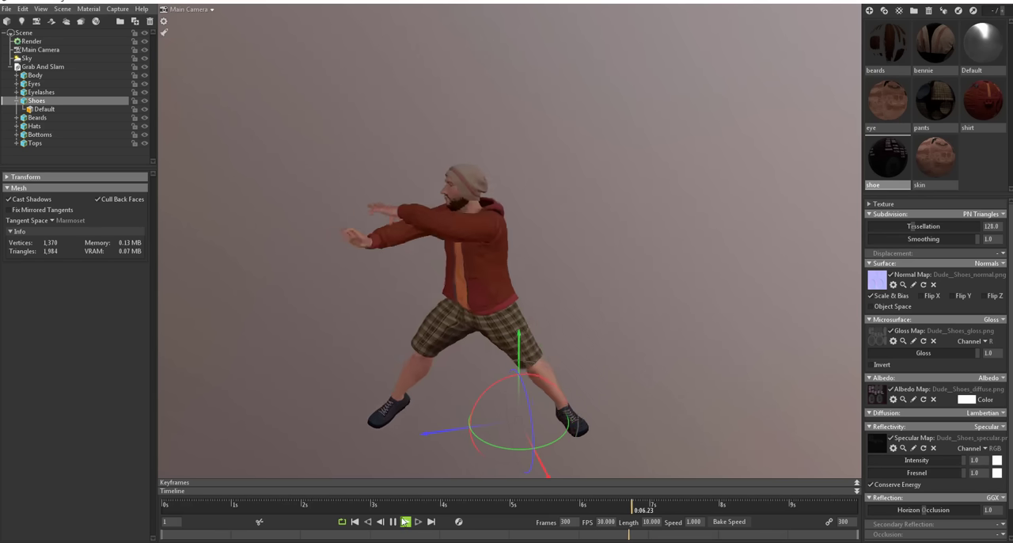
pyautogui.click(355, 522)
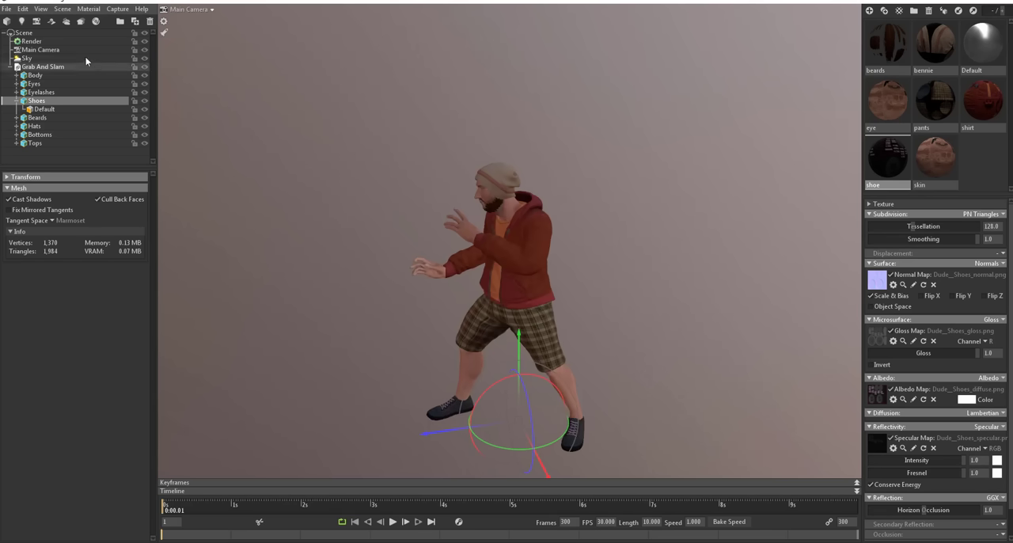
# Step: Clear the mesh selection and add a shadow catcher to the scene
pyautogui.click(225, 129)
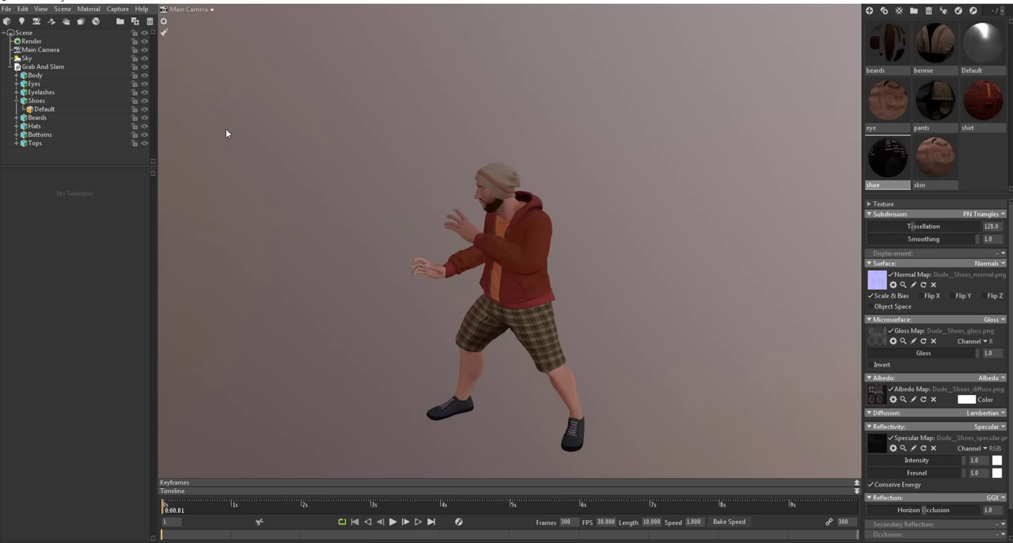
pyautogui.click(60, 9)
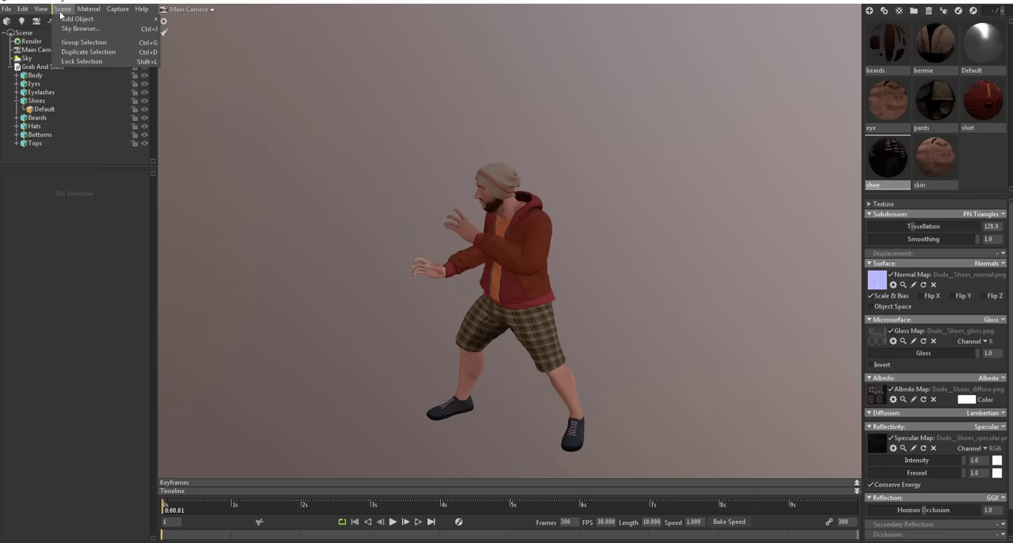
pyautogui.moveTo(75, 19)
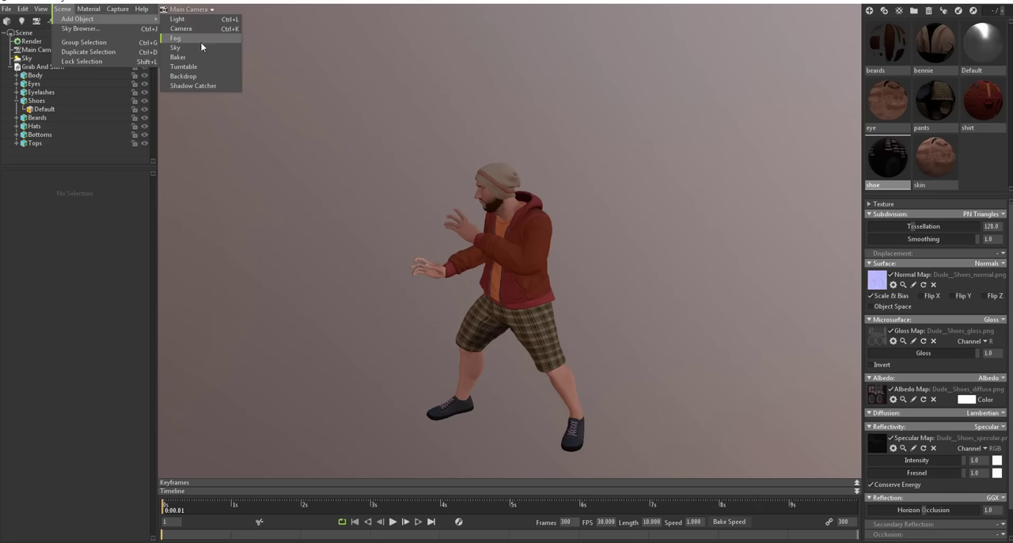
pyautogui.click(203, 85)
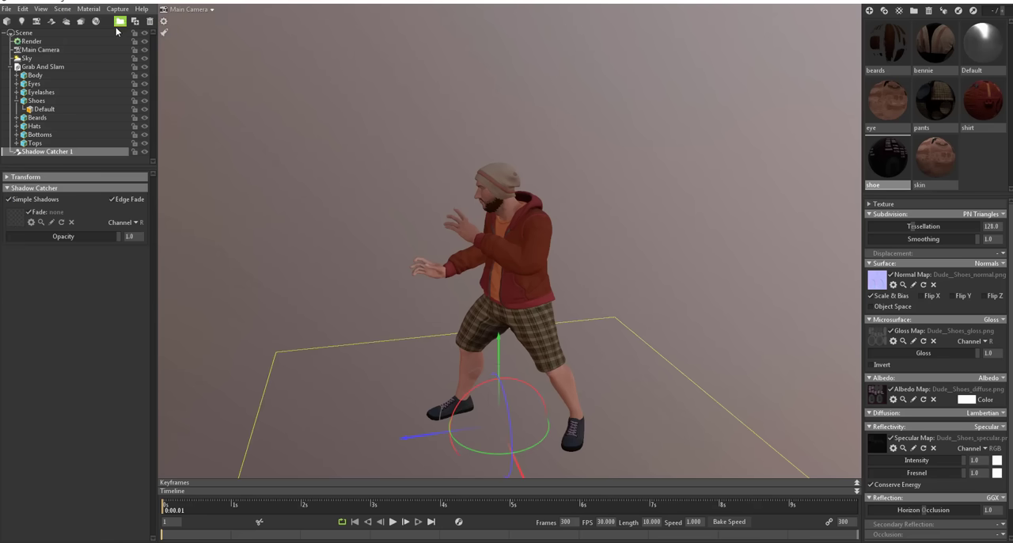
# Step: Add a light to the scene
pyautogui.click(86, 9)
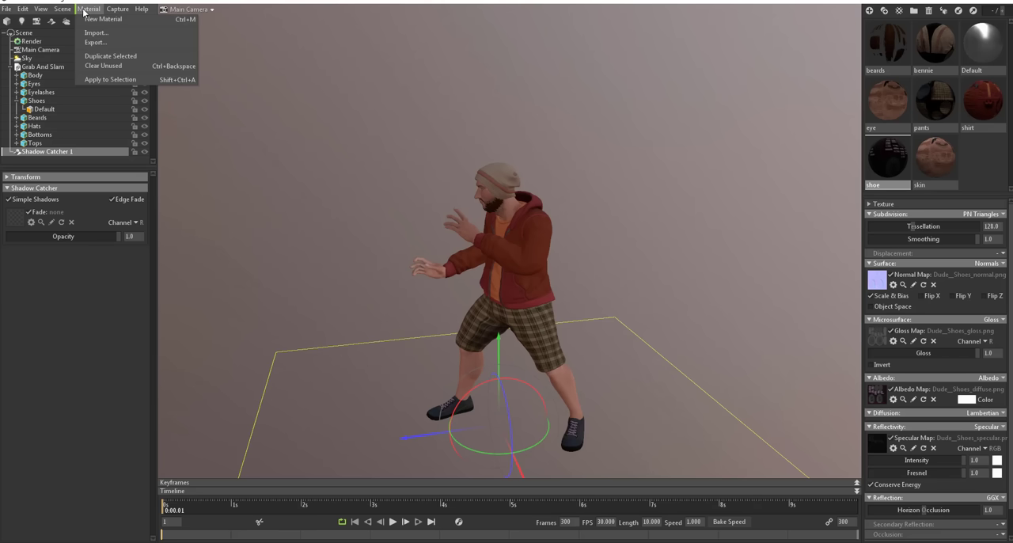
pyautogui.moveTo(57, 9)
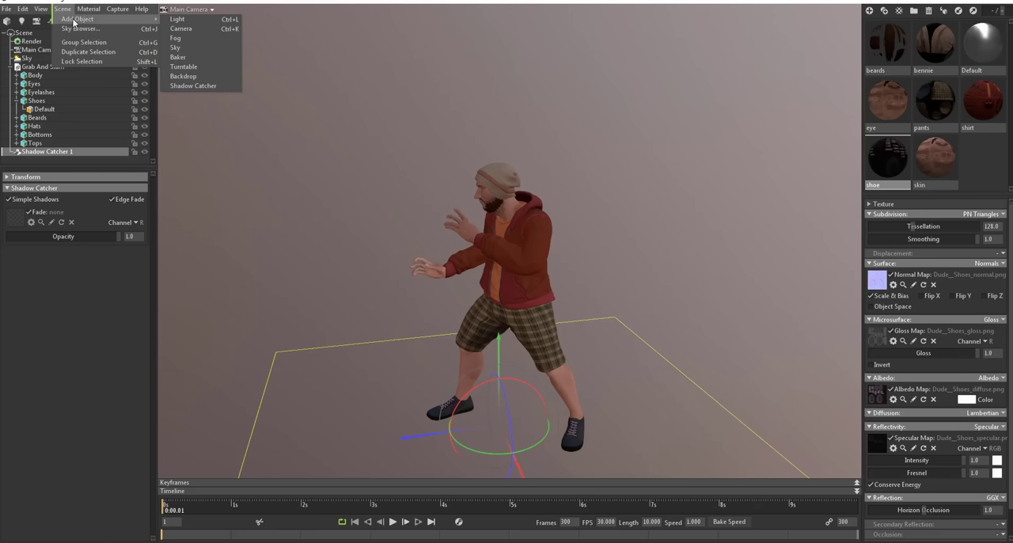
pyautogui.click(195, 19)
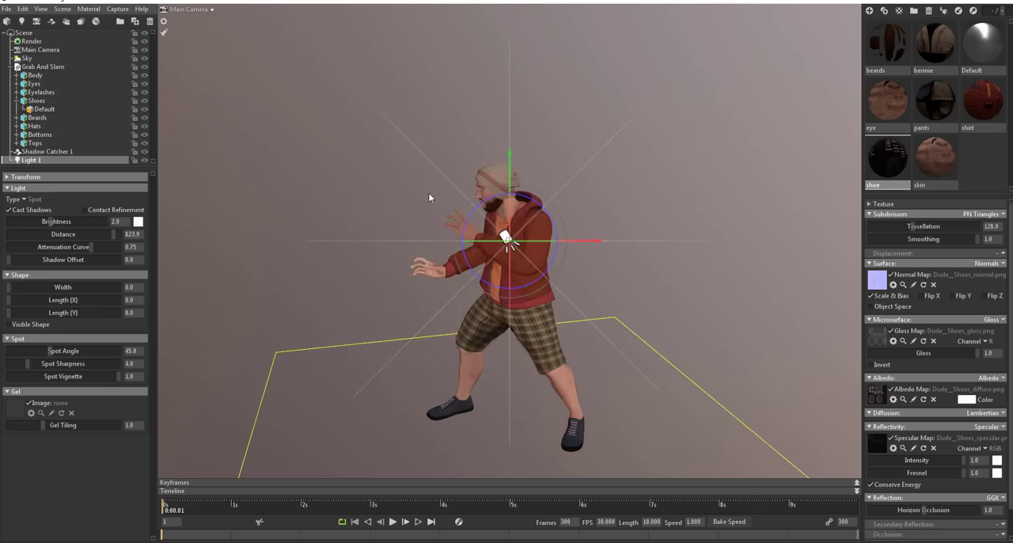
# Step: Move the new light out to one side of the character so it casts his shadow onto the ground
pyautogui.scroll(-3, 560, 256)
pyautogui.moveTo(532, 317); pyautogui.dragTo(671, 349)
pyautogui.moveTo(742, 229); pyautogui.dragTo(753, 275)
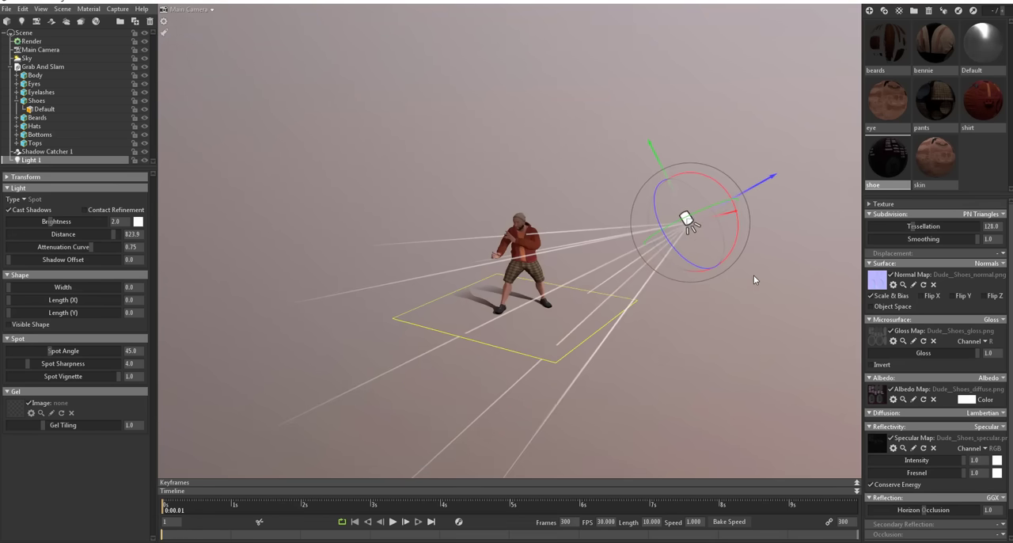
pyautogui.moveTo(696, 229); pyautogui.dragTo(689, 121)
pyautogui.moveTo(403, 349); pyautogui.dragTo(385, 447)
pyautogui.moveTo(684, 369); pyautogui.dragTo(685, 373)
pyautogui.moveTo(678, 330); pyautogui.dragTo(713, 252)
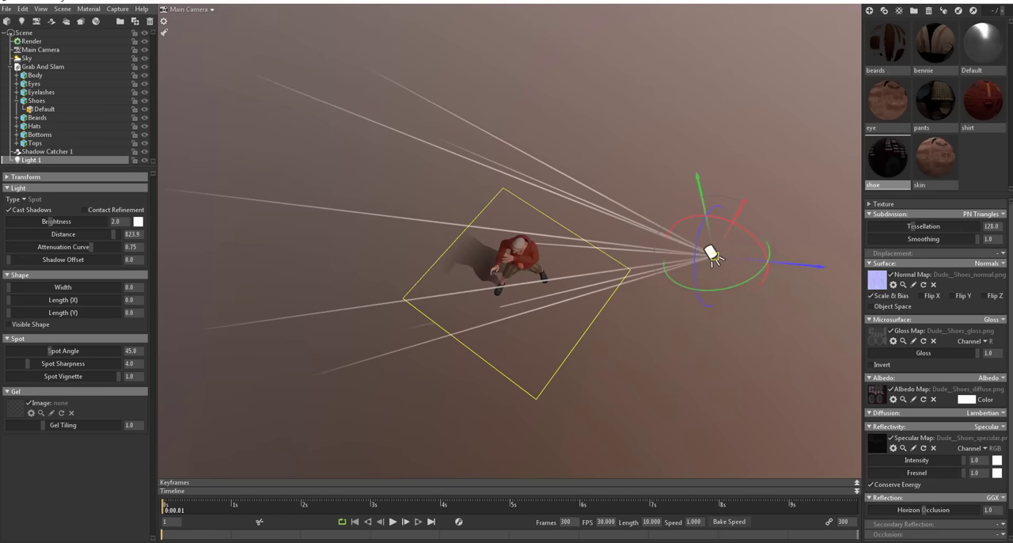
# Step: Raise Light 1 high above one side of the character and rotate it so it shines down on him
pyautogui.moveTo(751, 307); pyautogui.dragTo(719, 248)
pyautogui.moveTo(687, 276); pyautogui.dragTo(554, 391)
pyautogui.moveTo(454, 97)
pyautogui.mouseDown()
pyautogui.moveTo(471, 124)
pyautogui.moveTo(455, 99)
pyautogui.mouseUp()
pyautogui.moveTo(474, 306); pyautogui.dragTo(625, 340)
pyautogui.moveTo(650, 404); pyautogui.dragTo(625, 308)
pyautogui.moveTo(614, 38); pyautogui.dragTo(643, 36)
pyautogui.moveTo(673, 170); pyautogui.dragTo(736, 177)
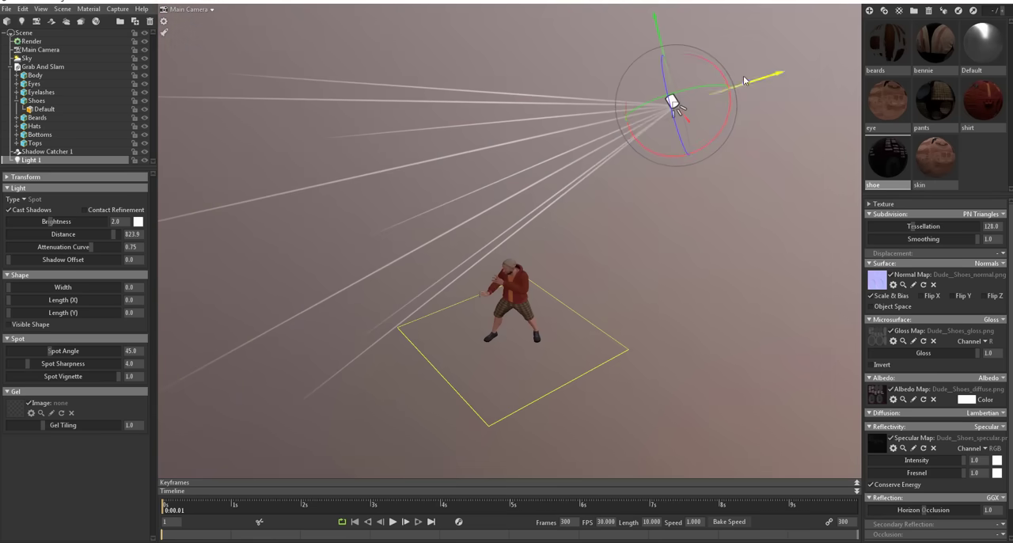
pyautogui.moveTo(724, 132); pyautogui.dragTo(732, 101)
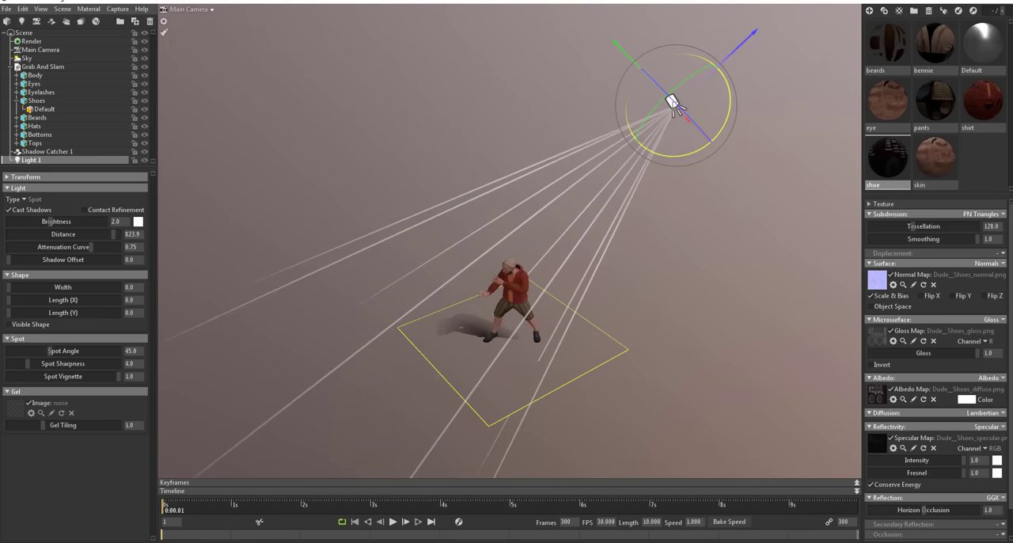
# Step: Examine the lit character up close, including the skin on his hands, and his shadow on the ground
pyautogui.moveTo(692, 177); pyautogui.dragTo(618, 288)
pyautogui.scroll(8, 509, 334)
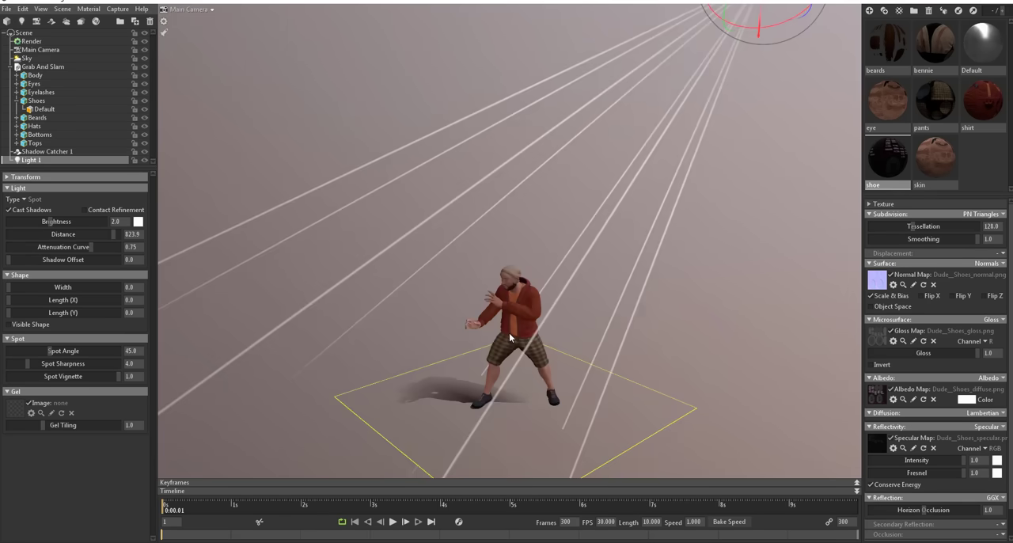
pyautogui.scroll(3, 509, 334)
pyautogui.moveTo(549, 385); pyautogui.dragTo(607, 172, button='middle')
pyautogui.scroll(6, 499, 304)
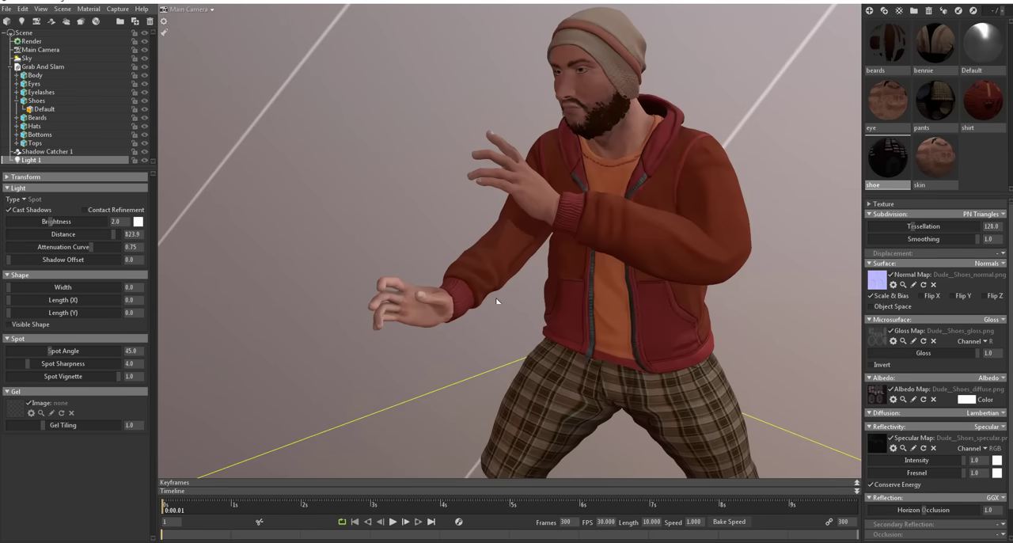
pyautogui.moveTo(499, 332); pyautogui.dragTo(437, 190, button='middle')
pyautogui.doubleClick(352, 180)
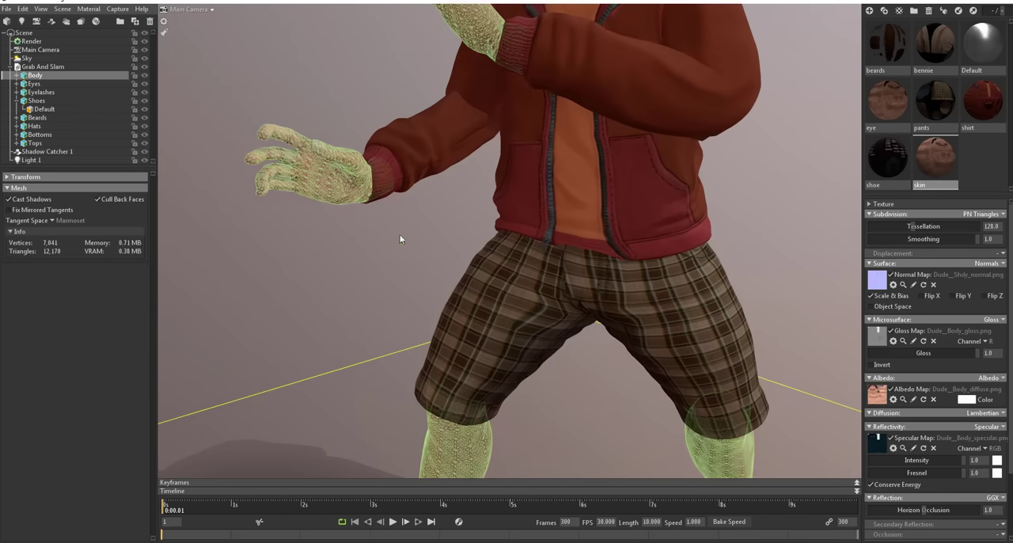
pyautogui.scroll(-8, 568, 295)
pyautogui.moveTo(550, 347); pyautogui.dragTo(338, 355)
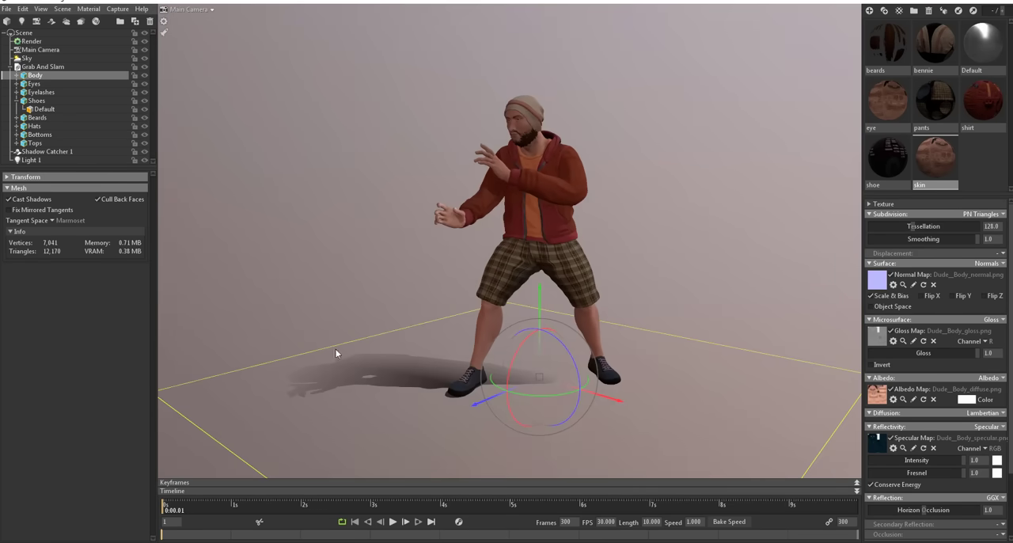
# Step: Show the scene's scale reference and compare its size with the character around his feet
pyautogui.click(48, 34)
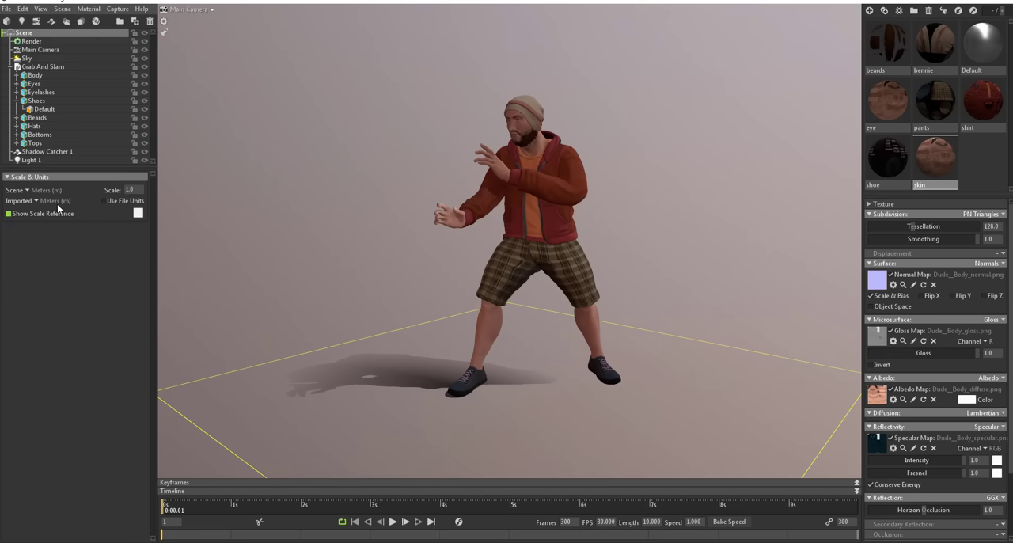
pyautogui.click(9, 213)
pyautogui.moveTo(548, 388); pyautogui.dragTo(517, 309, button='middle')
pyautogui.moveTo(518, 309); pyautogui.dragTo(557, 449, button='right')
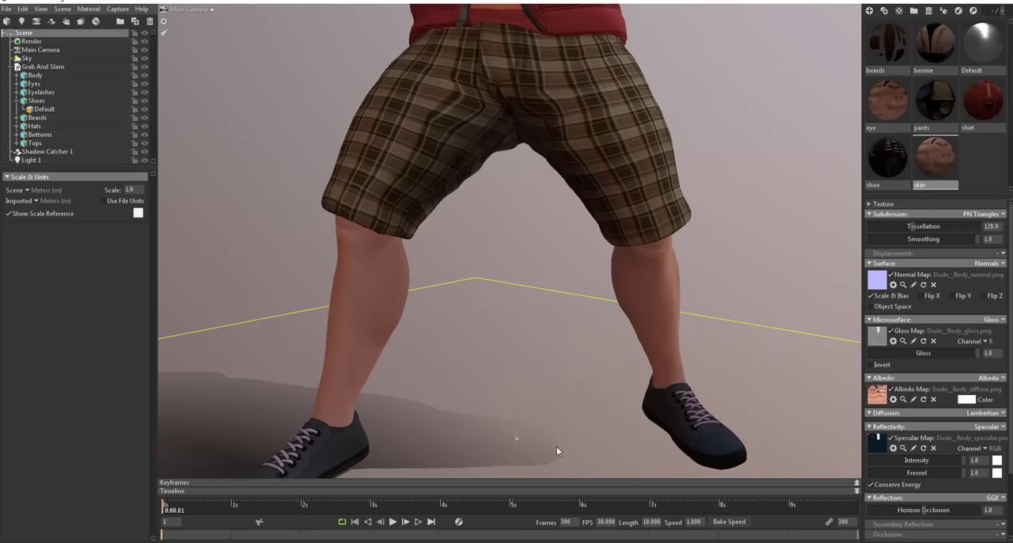
pyautogui.moveTo(558, 449); pyautogui.dragTo(529, 325, button='middle')
pyautogui.moveTo(529, 322); pyautogui.dragTo(476, 205)
pyautogui.moveTo(476, 204); pyautogui.dragTo(429, 140, button='right')
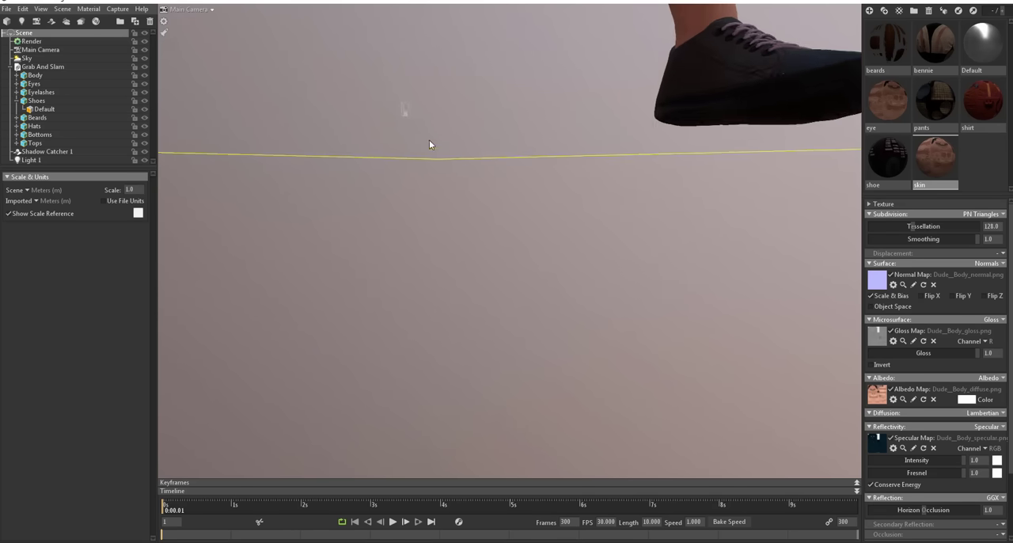
pyautogui.moveTo(429, 140); pyautogui.dragTo(454, 263)
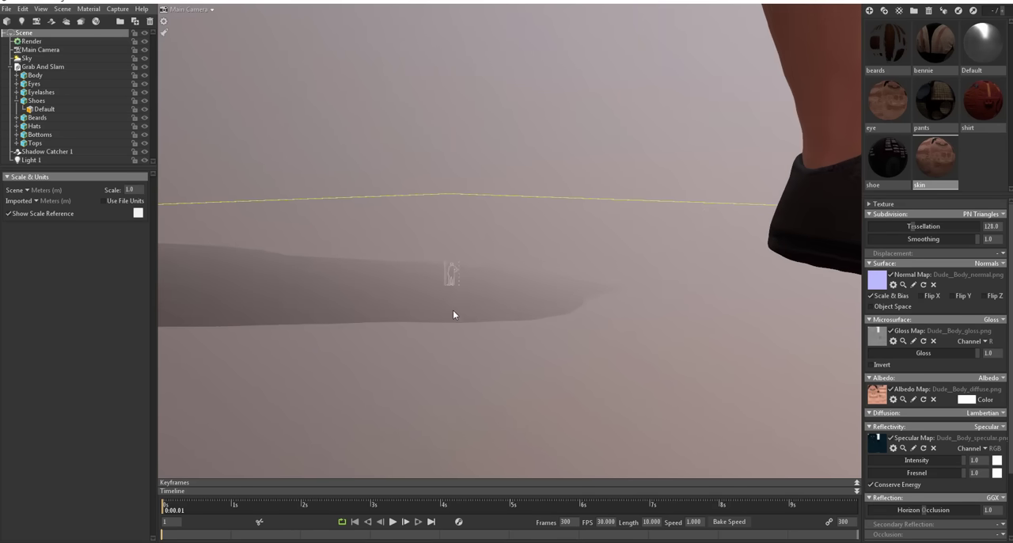
pyautogui.scroll(-10, 484, 301)
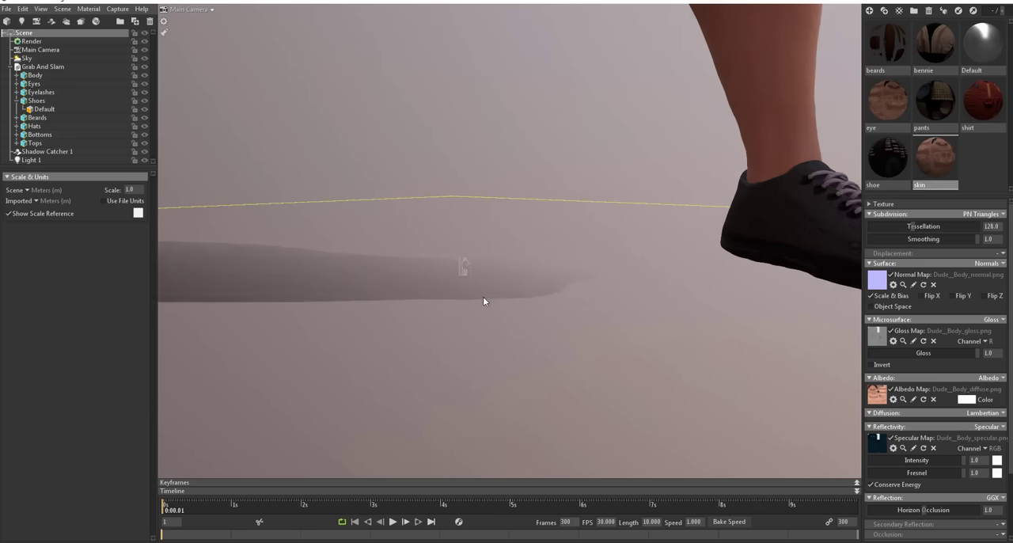
pyautogui.scroll(-6, 472, 284)
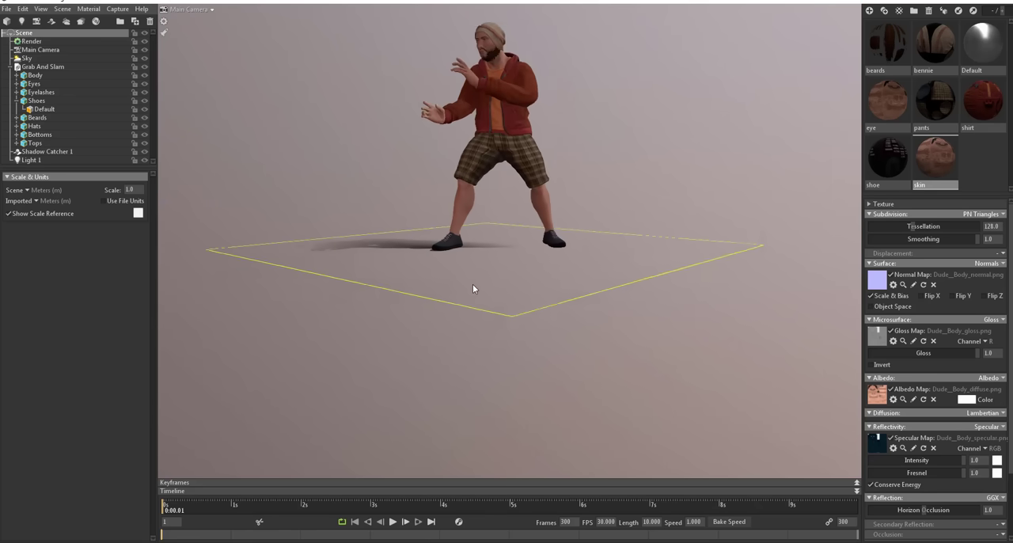
# Step: Set both the imported and scene units to centimeters, check the character against the scale reference, and hide the reference
pyautogui.click(41, 201)
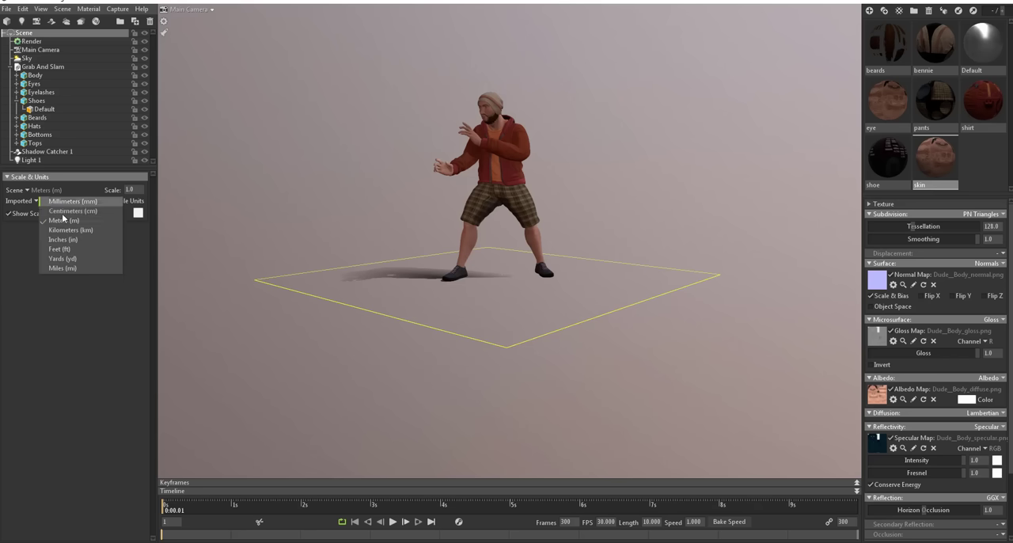
pyautogui.click(89, 215)
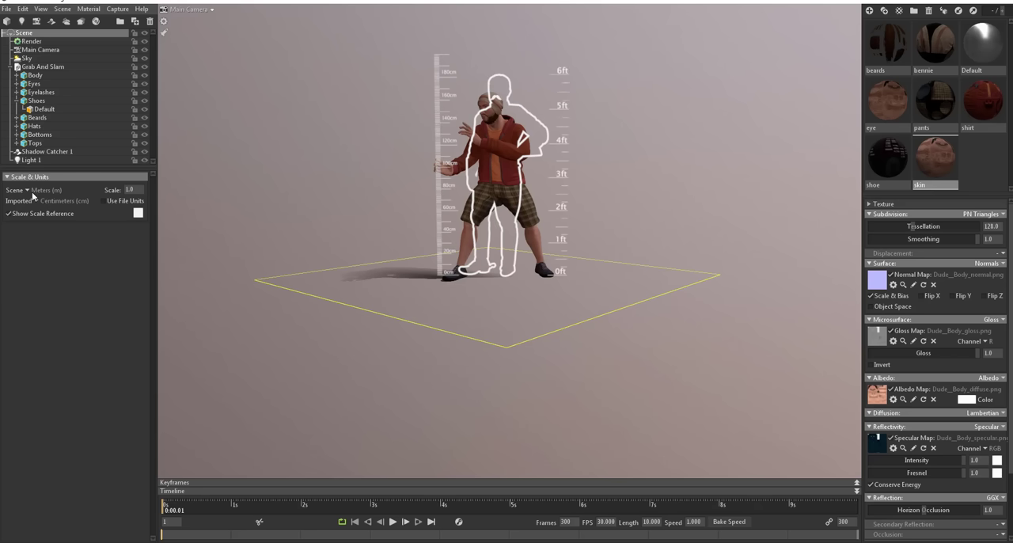
pyautogui.click(28, 191)
pyautogui.click(41, 202)
pyautogui.moveTo(413, 277); pyautogui.dragTo(420, 367, button='middle')
pyautogui.scroll(10, 547, 310)
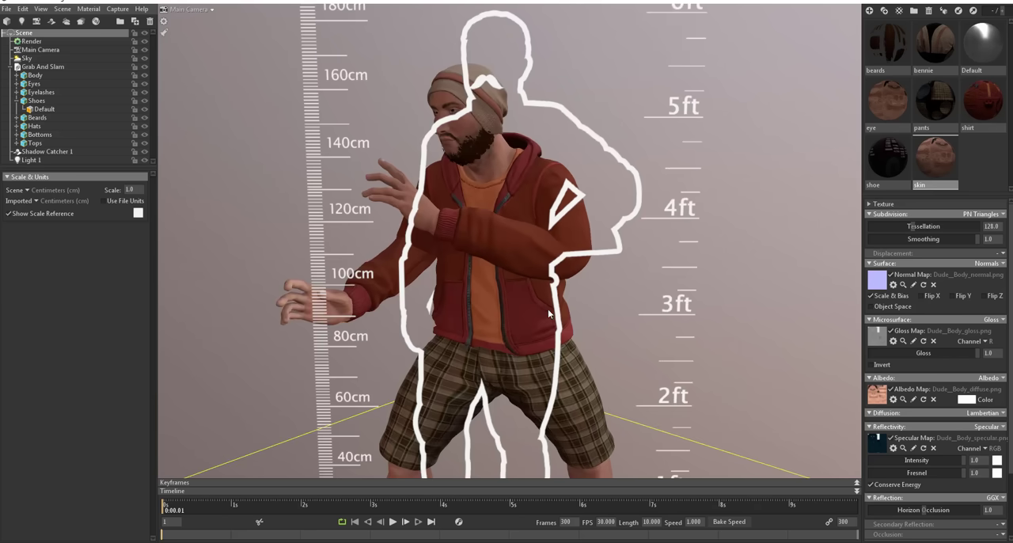
pyautogui.click(10, 214)
# Step: Change the body's skin material diffusion to Subsurface Scatter
pyautogui.click(311, 306)
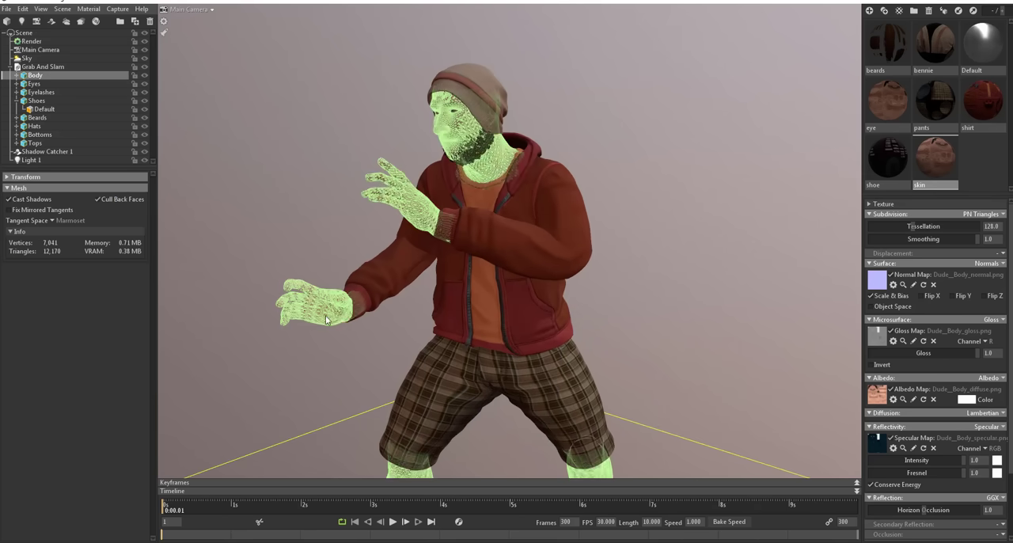
pyautogui.click(994, 415)
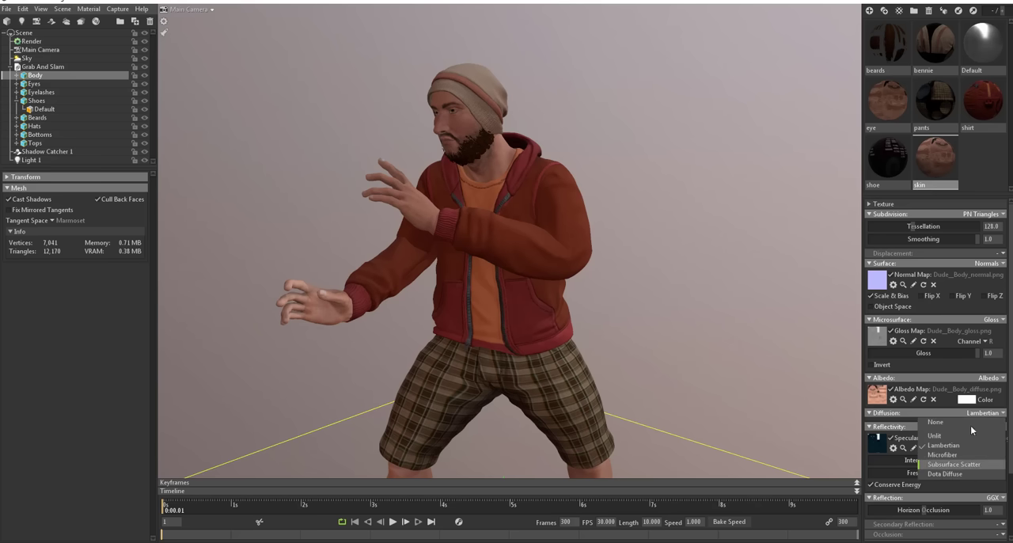
pyautogui.click(964, 466)
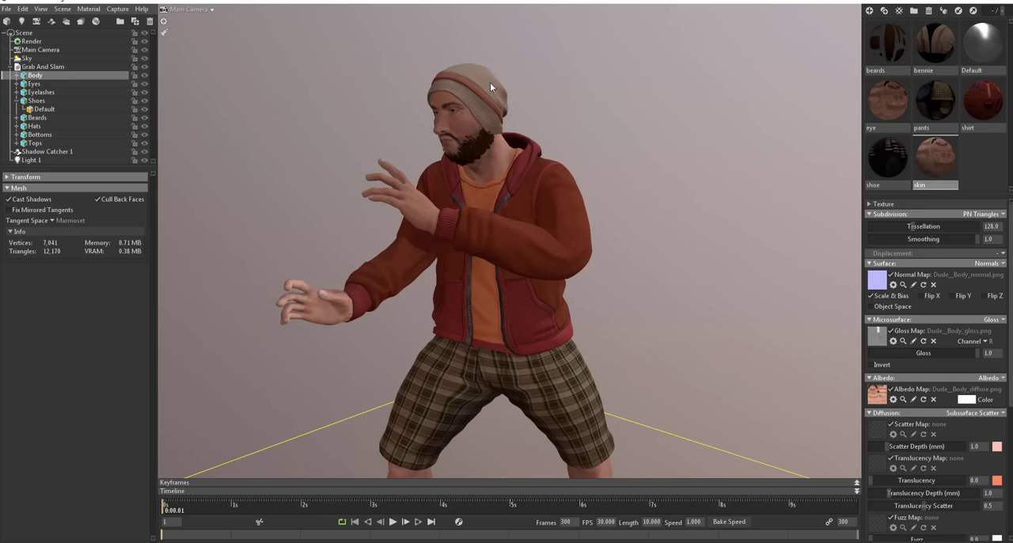
# Step: Set the skin's Scatter Depth to about 0.345 mm, Translucency to 0.21 and Translucency Depth to 29.9 mm while watching the face
pyautogui.moveTo(594, 134); pyautogui.dragTo(617, 215, button='middle')
pyautogui.moveTo(532, 129); pyautogui.dragTo(444, 257, button='right')
pyautogui.moveTo(443, 257); pyautogui.dragTo(437, 216)
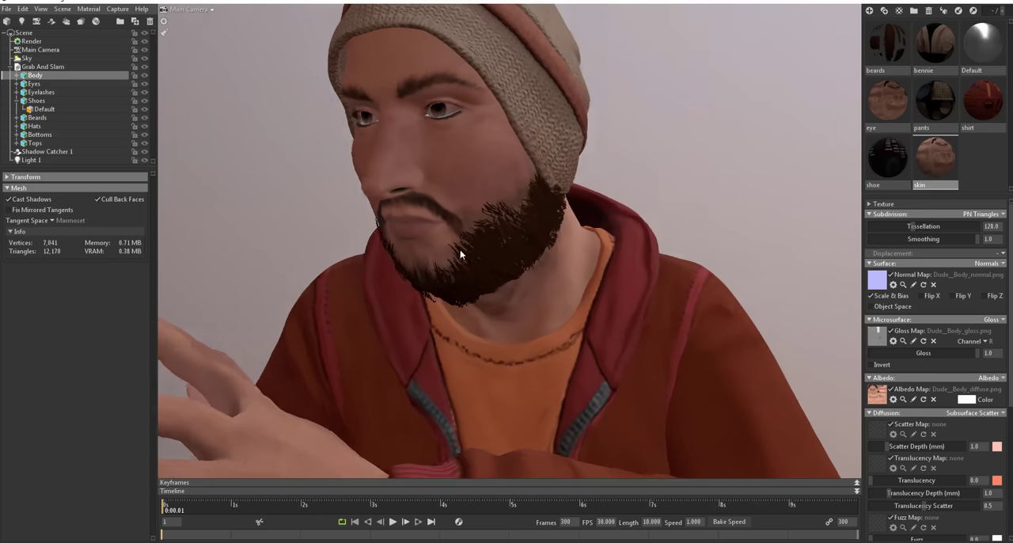
pyautogui.scroll(4, 438, 217)
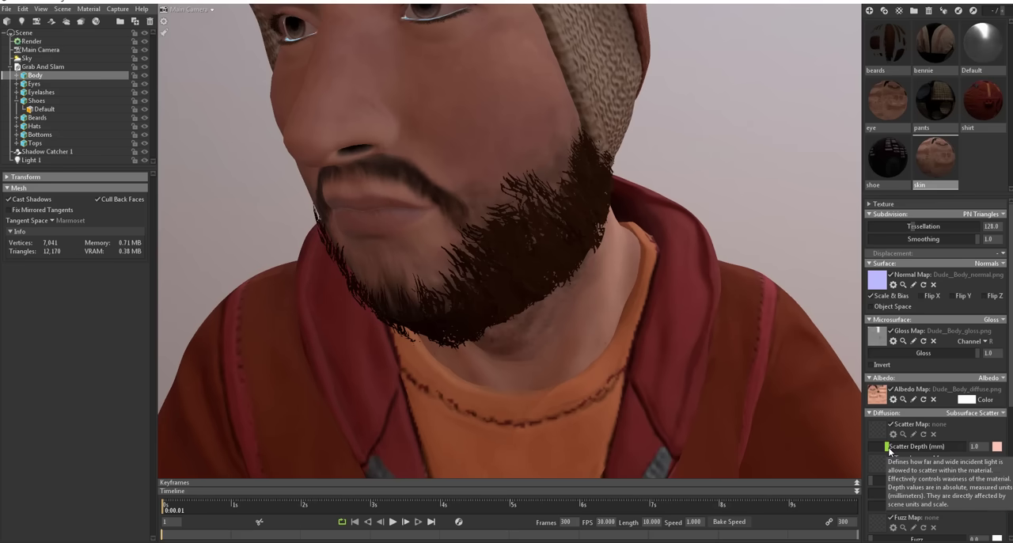
pyautogui.moveTo(889, 449)
pyautogui.mouseDown()
pyautogui.moveTo(899, 449)
pyautogui.moveTo(890, 448)
pyautogui.mouseUp()
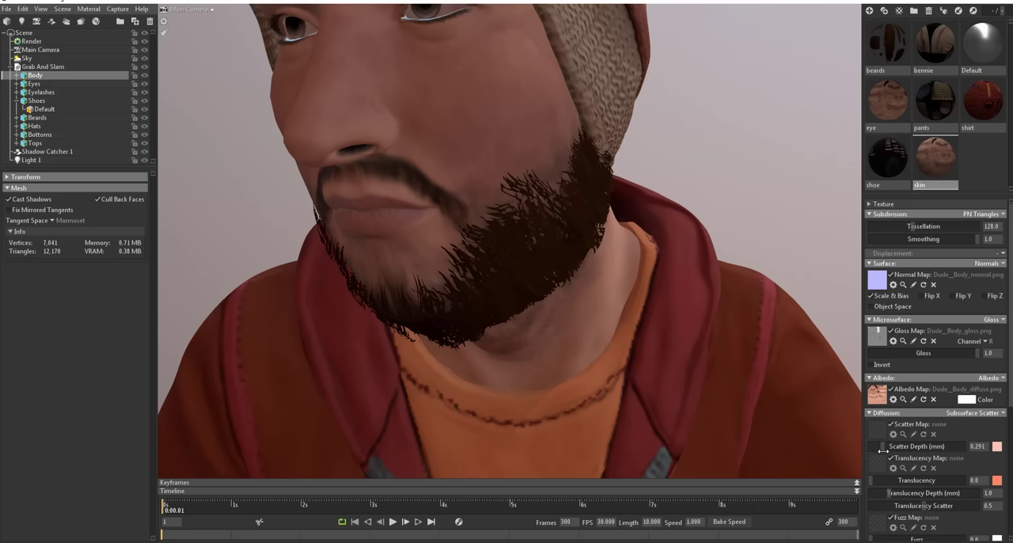
pyautogui.moveTo(871, 480); pyautogui.dragTo(894, 480)
pyautogui.scroll(-10, 684, 246)
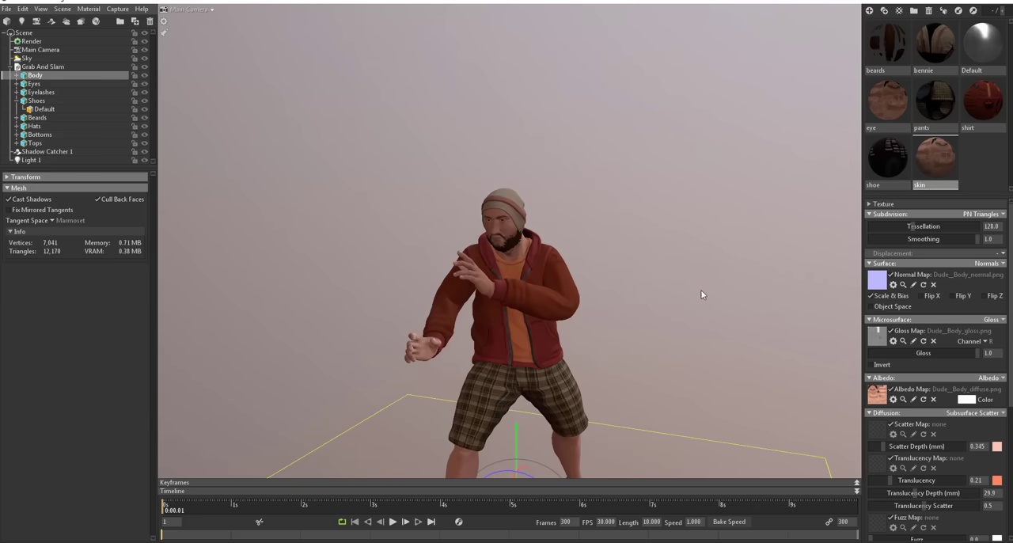
# Step: Try raising the skin material's Fuzz to the full 1.0, watching the effect on the legs
pyautogui.moveTo(701, 294); pyautogui.dragTo(165, 292)
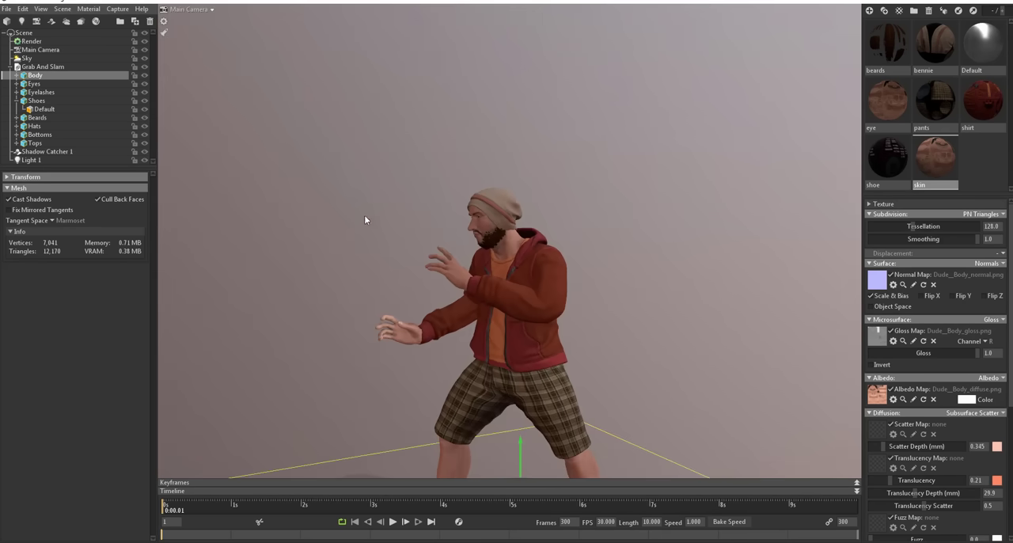
pyautogui.scroll(10, 364, 214)
pyautogui.scroll(-5, 454, 310)
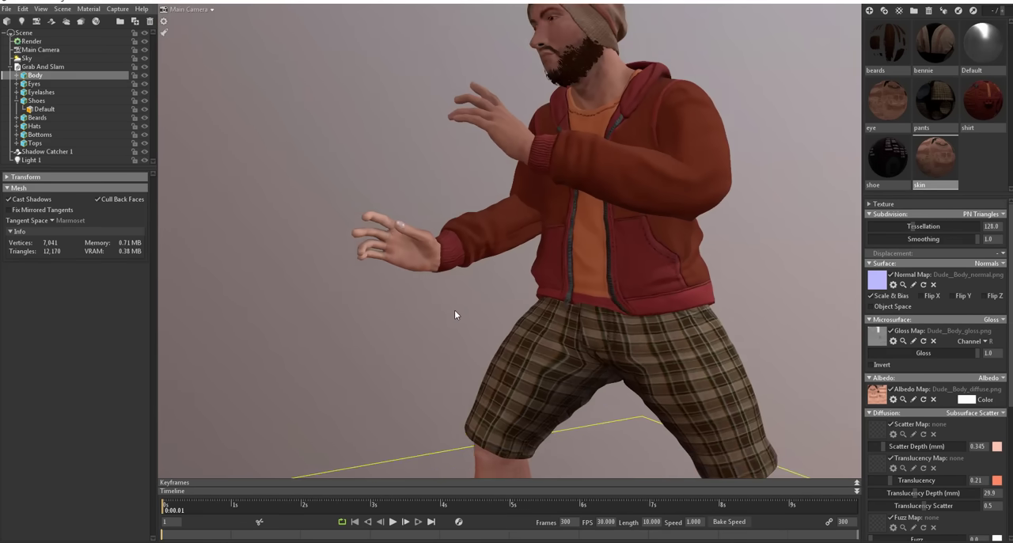
pyautogui.moveTo(494, 258); pyautogui.dragTo(517, 274)
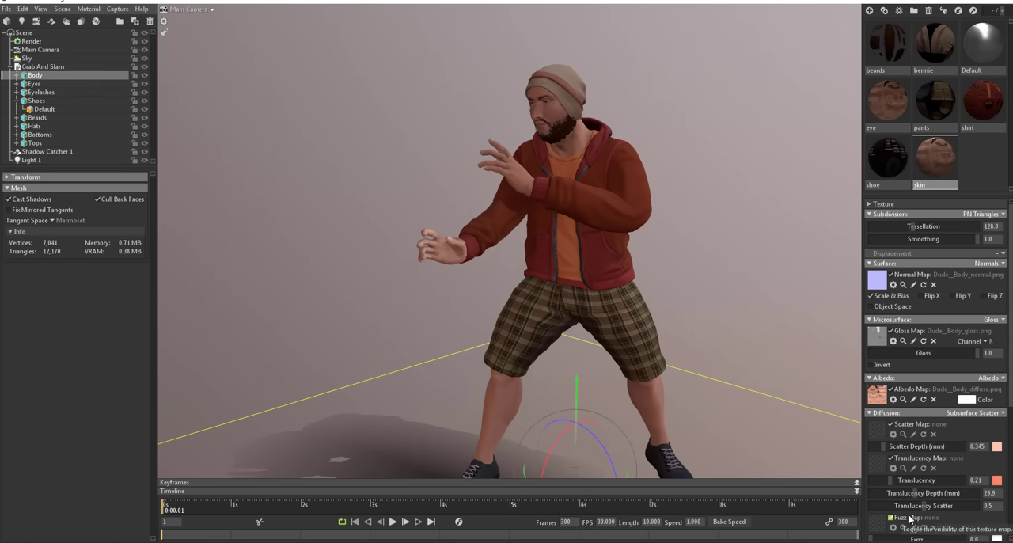
pyautogui.scroll(-3, 890, 444)
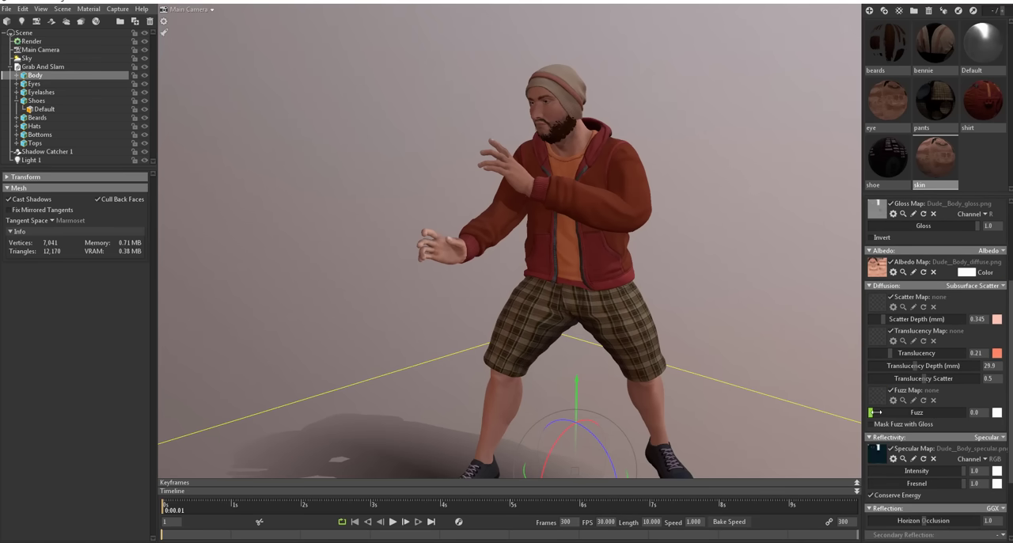
pyautogui.moveTo(873, 415); pyautogui.dragTo(904, 412)
pyautogui.moveTo(494, 311); pyautogui.dragTo(535, 184, button='middle')
pyautogui.scroll(8, 476, 228)
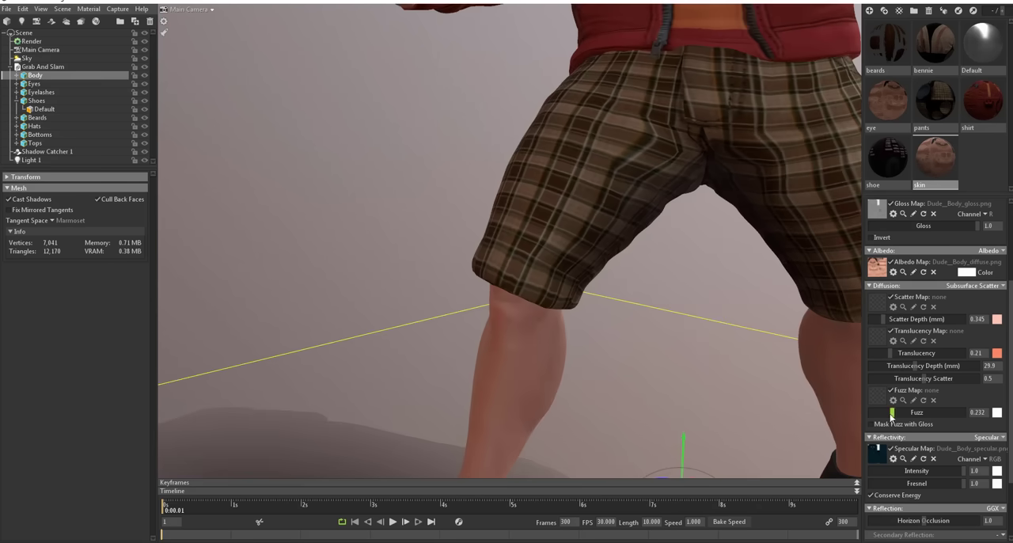
pyautogui.moveTo(892, 413); pyautogui.dragTo(841, 404)
pyautogui.moveTo(871, 406); pyautogui.dragTo(950, 417)
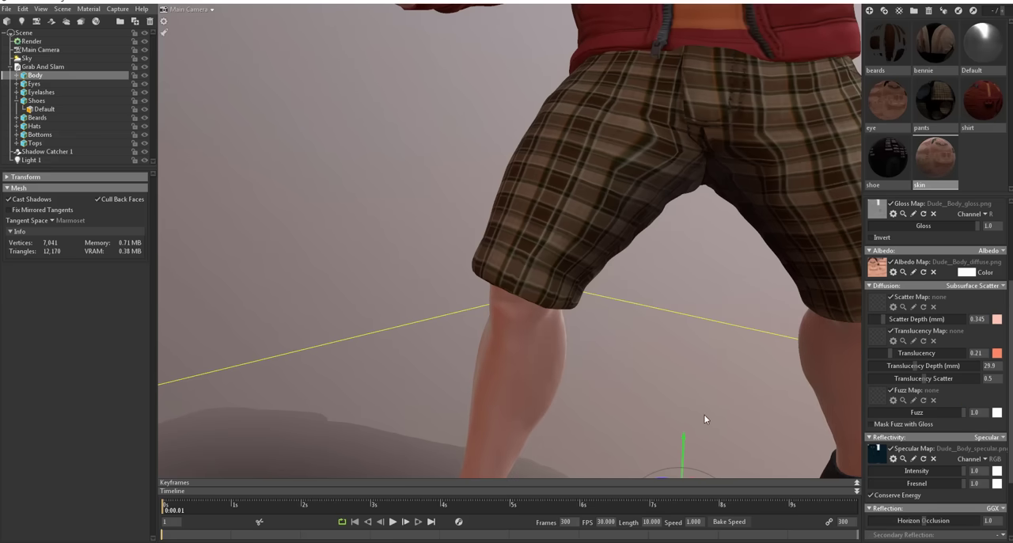
# Step: Inspect the skin on the legs and lower the Fuzz to about 0.073
pyautogui.moveTo(650, 394); pyautogui.dragTo(667, 307, button='middle')
pyautogui.moveTo(668, 307); pyautogui.dragTo(572, 312)
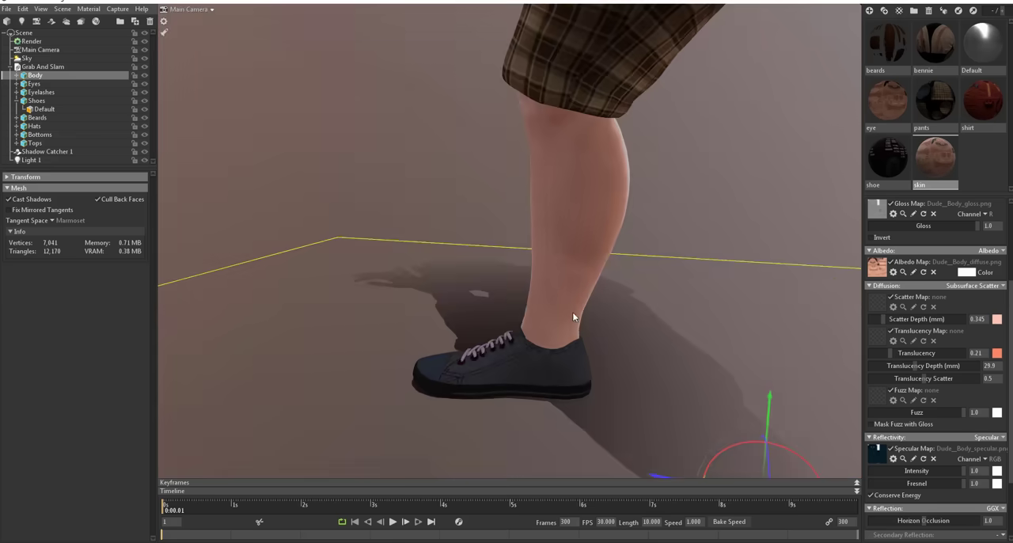
pyautogui.moveTo(595, 280); pyautogui.dragTo(603, 335)
pyautogui.scroll(-8, 420, 234)
pyautogui.scroll(5, 694, 355)
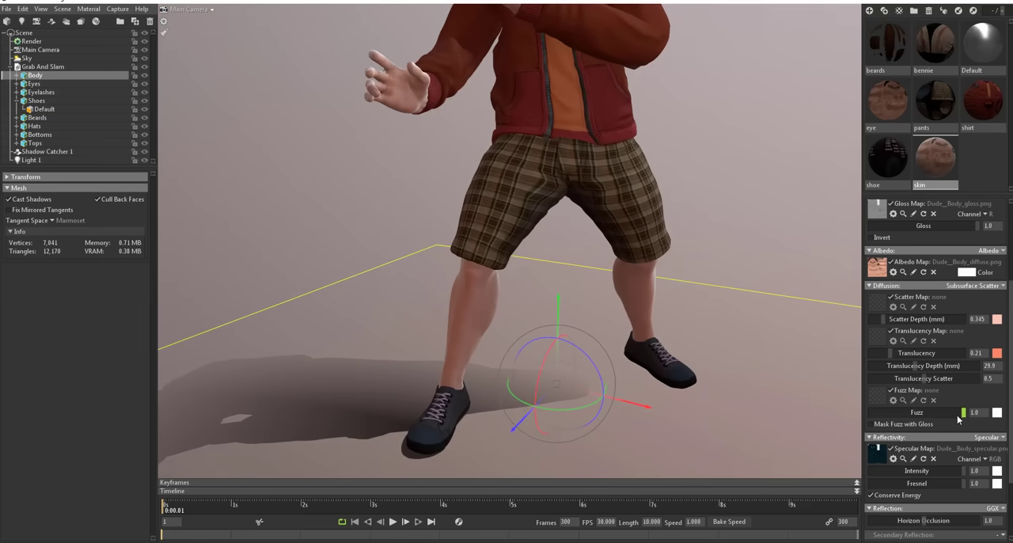
pyautogui.moveTo(956, 415); pyautogui.dragTo(891, 415)
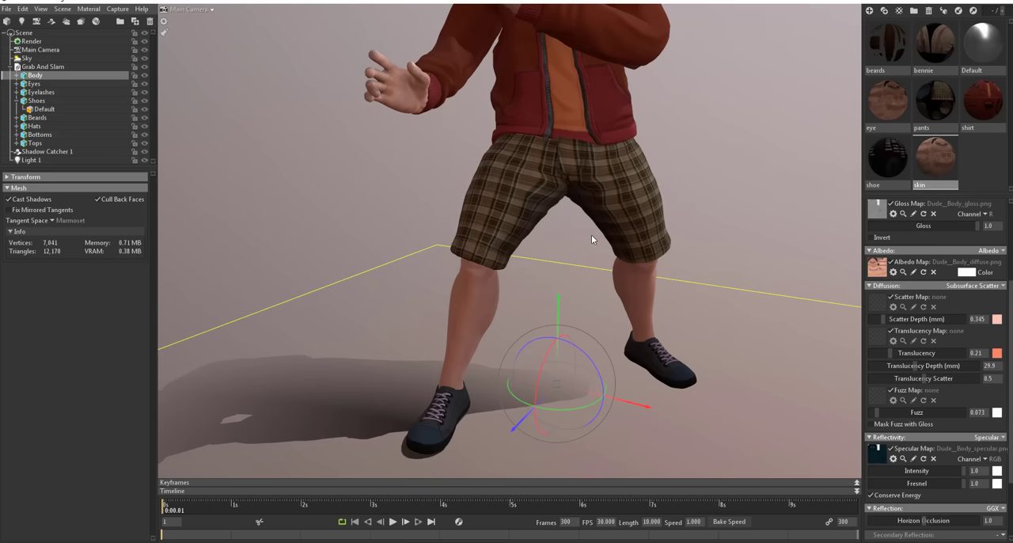
# Step: Add a second spot light to the scene and place it high to one side of the character, aimed at him
pyautogui.scroll(-10, 659, 376)
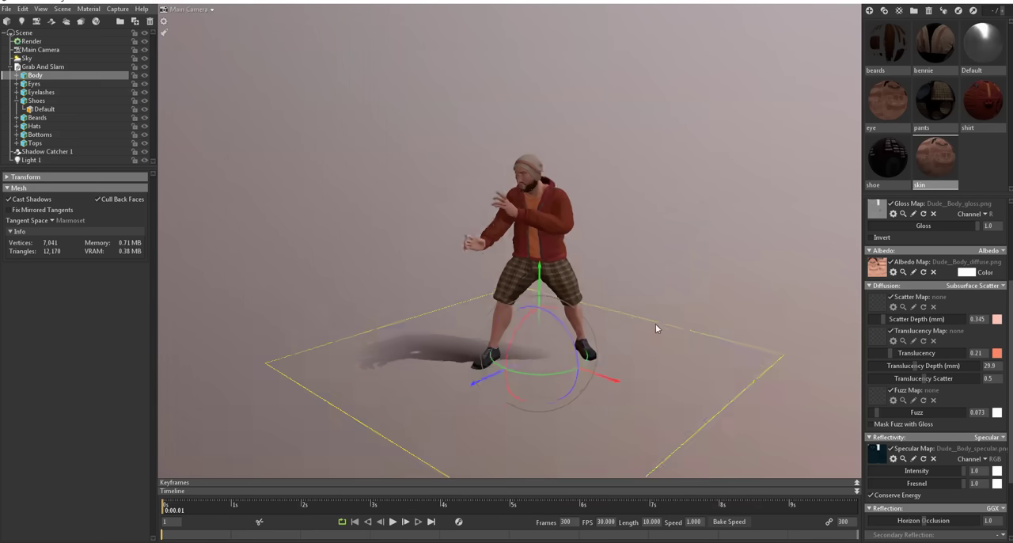
pyautogui.moveTo(656, 324)
pyautogui.mouseDown()
pyautogui.moveTo(438, 350)
pyautogui.moveTo(673, 328)
pyautogui.mouseUp()
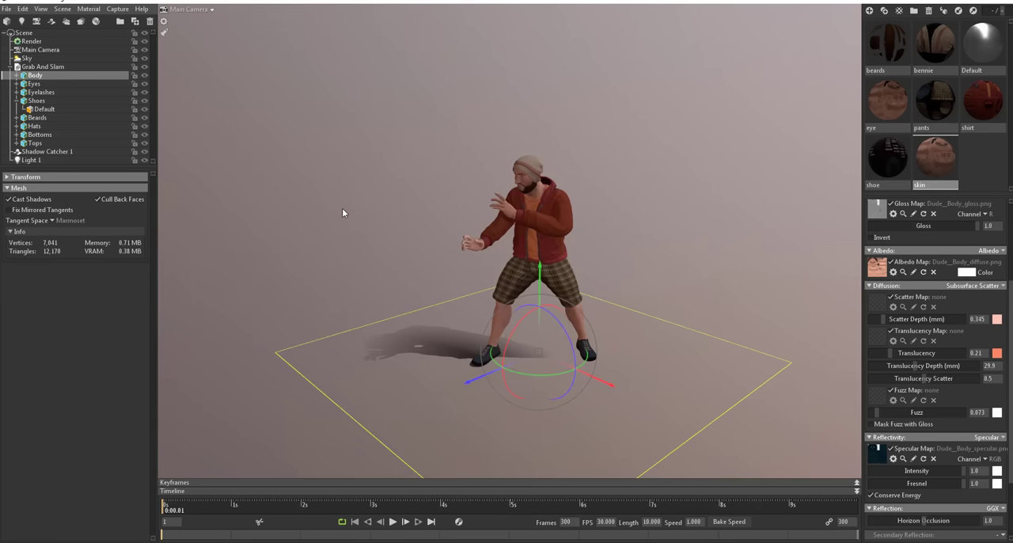
pyautogui.moveTo(471, 269); pyautogui.dragTo(425, 247)
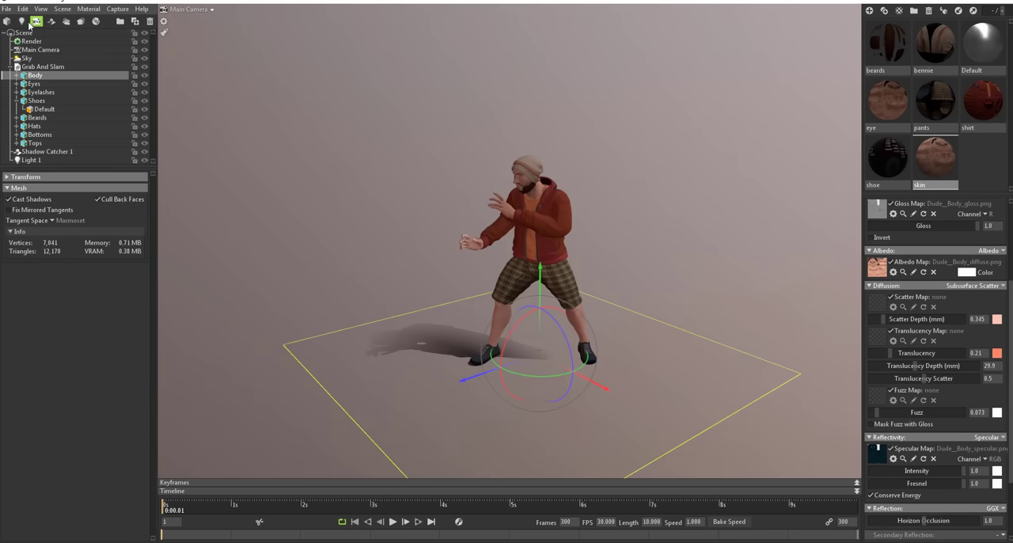
pyautogui.click(66, 21)
pyautogui.moveTo(461, 229); pyautogui.dragTo(543, 342)
pyautogui.scroll(-7, 544, 341)
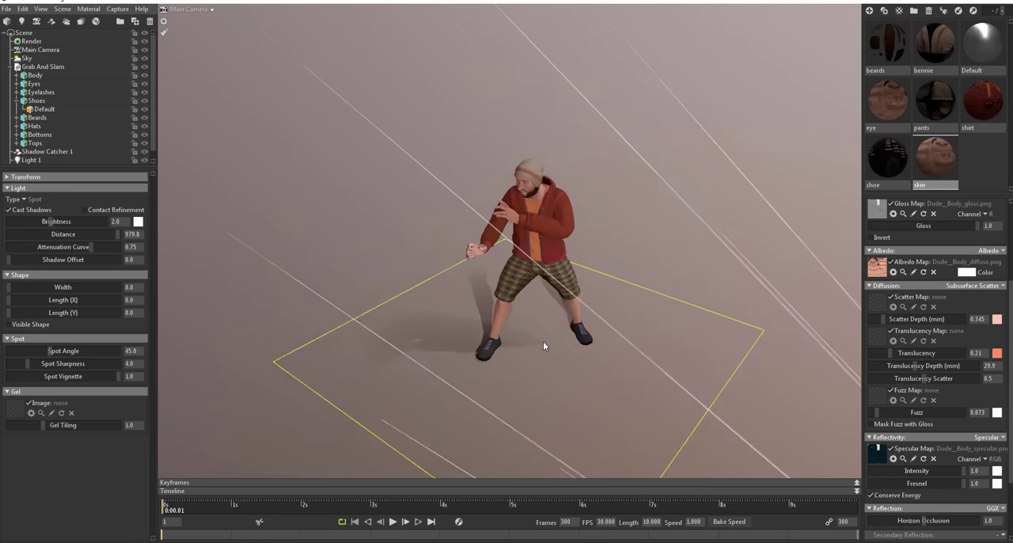
pyautogui.moveTo(614, 349); pyautogui.dragTo(656, 318)
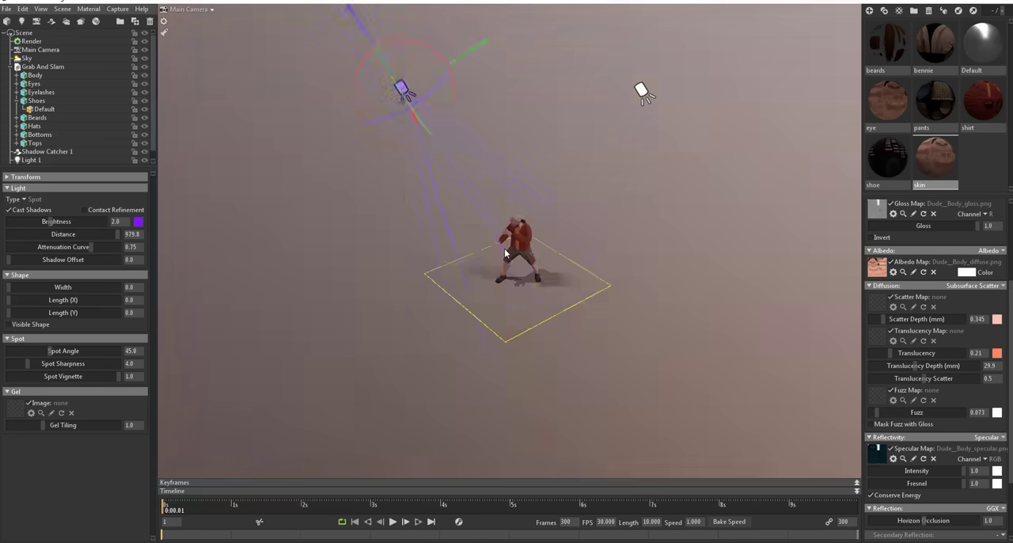
# Step: Tint the new spot light warm tan (#debe95) with brightness about 5.8, and tint Light 1 pale blue
pyautogui.moveTo(50, 221); pyautogui.dragTo(83, 225)
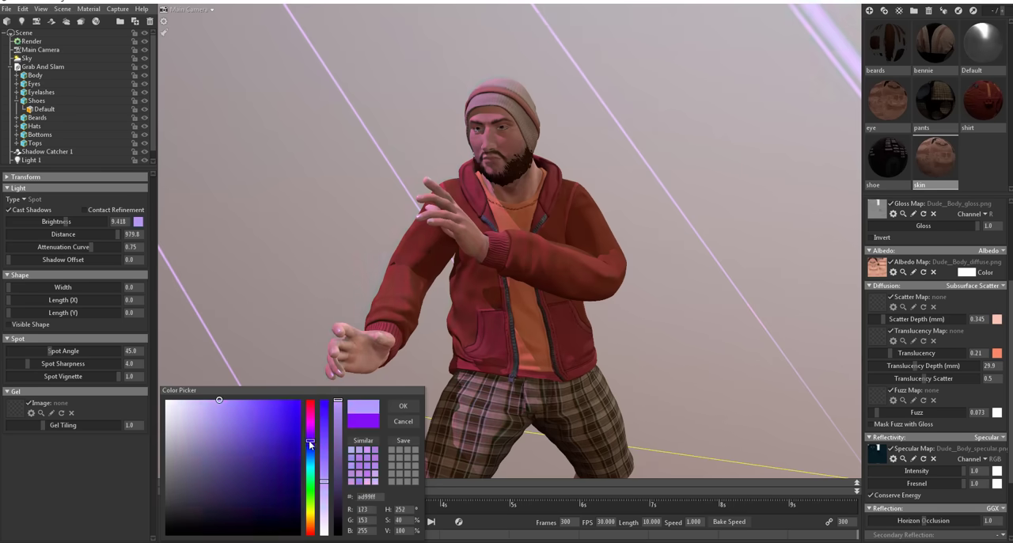
pyautogui.moveTo(309, 440); pyautogui.dragTo(309, 528)
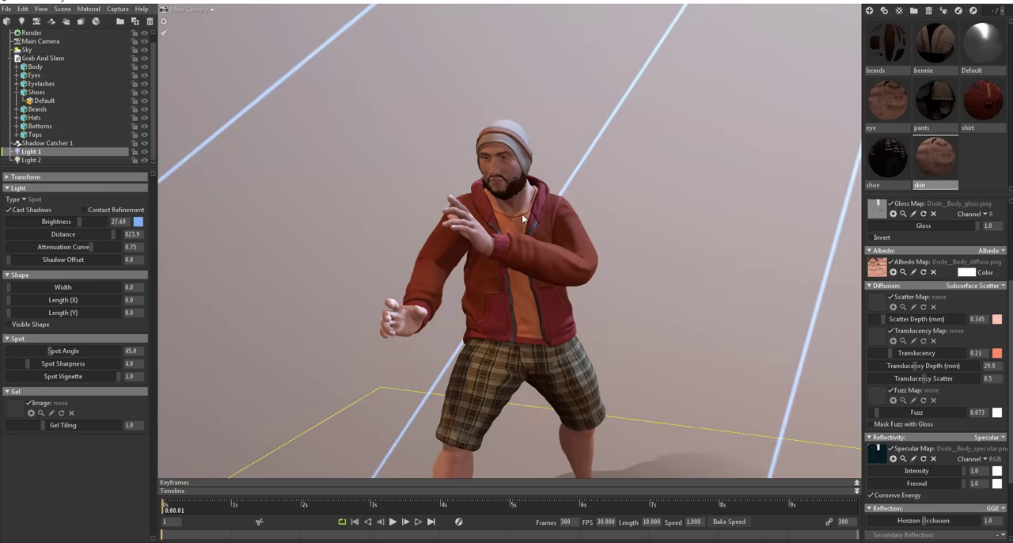
pyautogui.moveTo(521, 214); pyautogui.dragTo(521, 293)
pyautogui.scroll(-10, 521, 292)
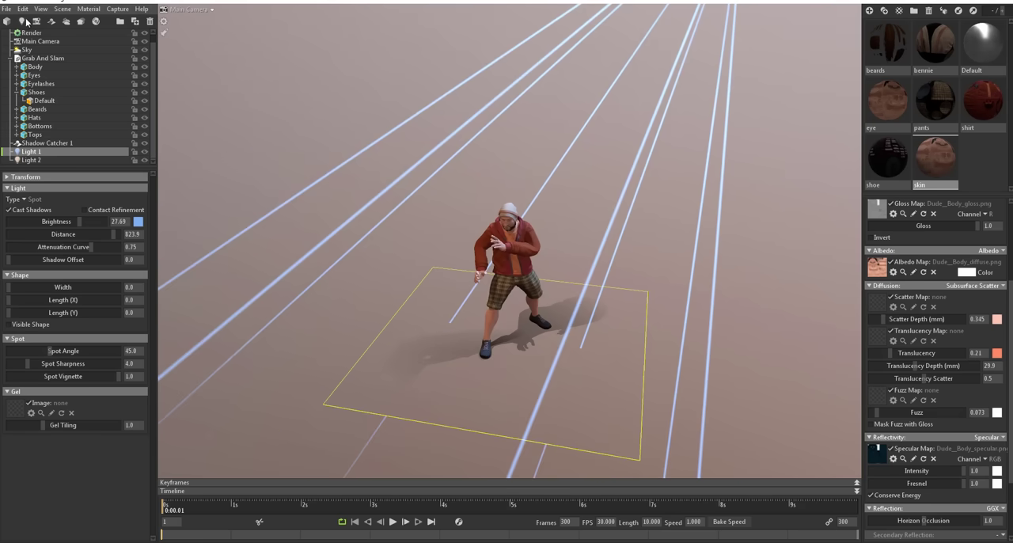
# Step: Add a third light, change its type to Omni and move it above and in front of the character
pyautogui.click(23, 21)
pyautogui.click(33, 200)
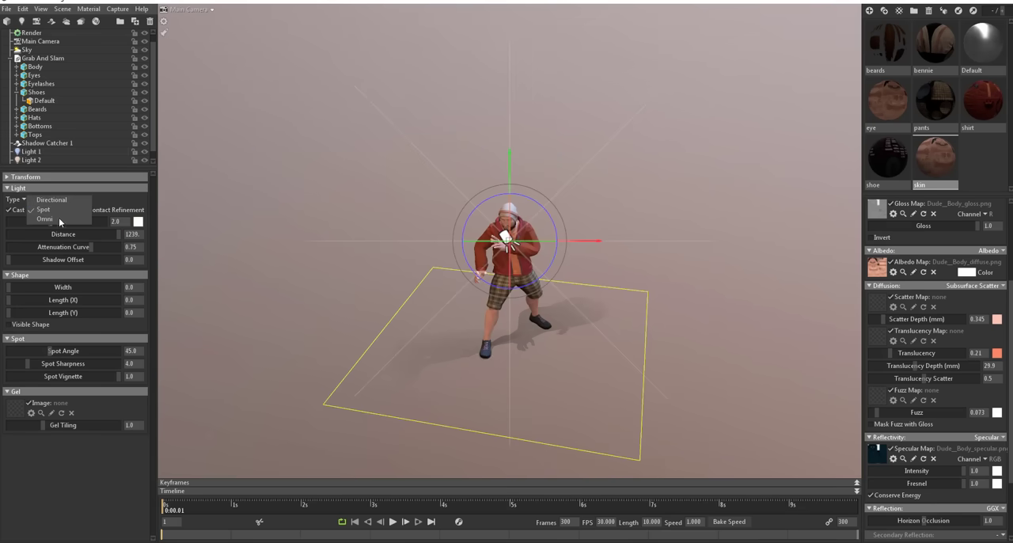
pyautogui.click(45, 219)
pyautogui.moveTo(502, 314); pyautogui.dragTo(721, 326)
pyautogui.moveTo(721, 326); pyautogui.dragTo(688, 283, button='right')
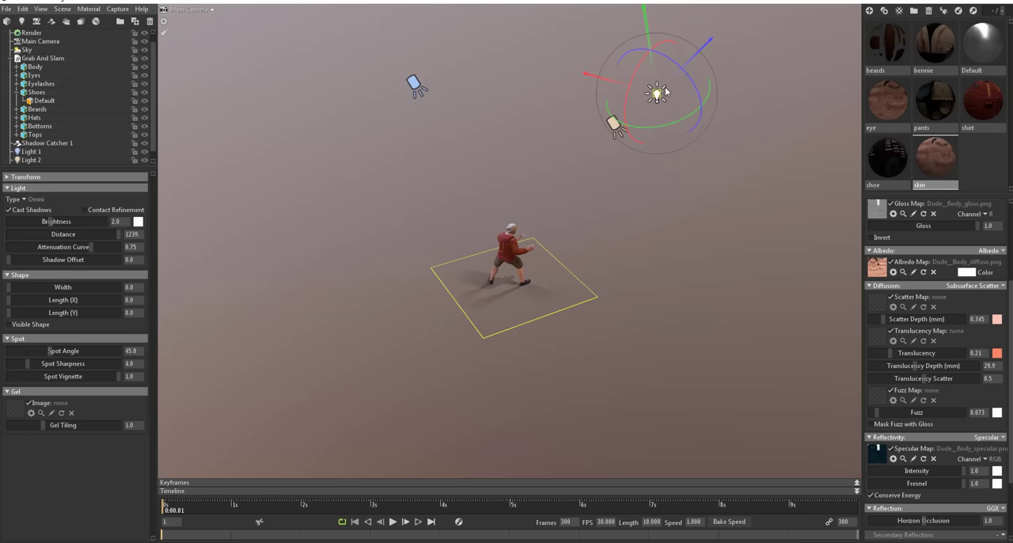
pyautogui.moveTo(667, 98); pyautogui.dragTo(725, 132)
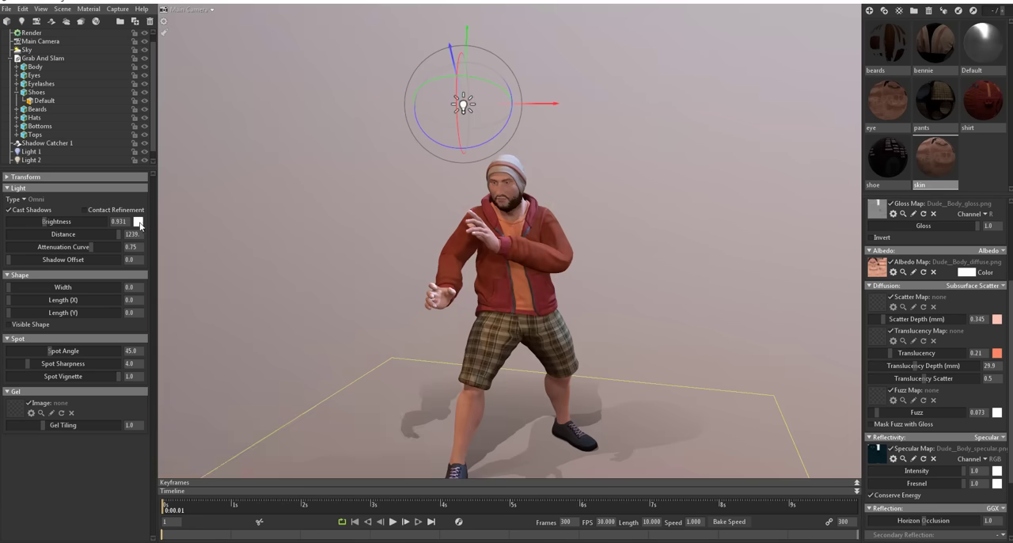
# Step: Set the omni light's colour to pale green and its brightness to about 1.52
pyautogui.click(139, 222)
pyautogui.moveTo(309, 507); pyautogui.dragTo(308, 495)
pyautogui.click(210, 407)
pyautogui.click(403, 406)
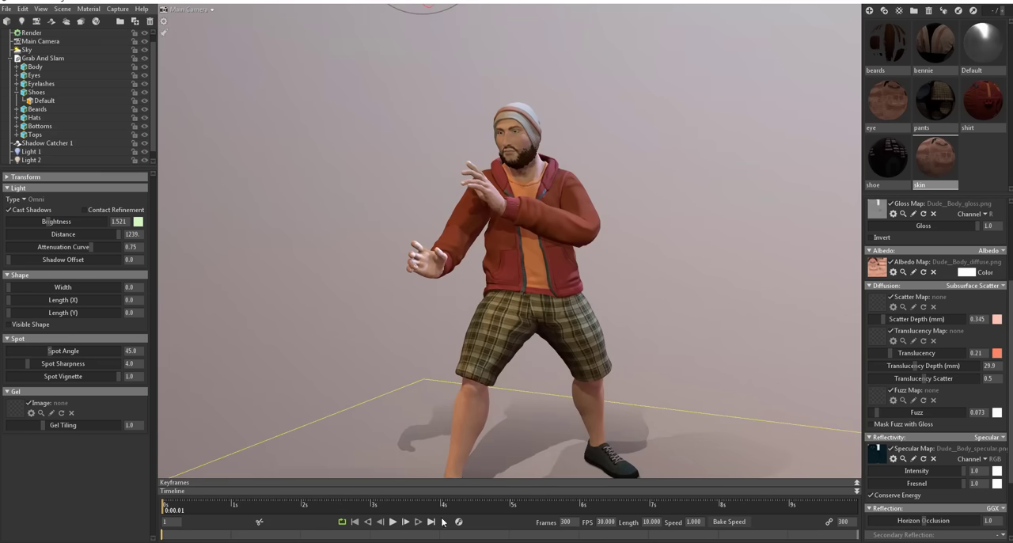
# Step: Play and pause the animation to check how the coloured lights and shadows look on the moving character
pyautogui.click(393, 521)
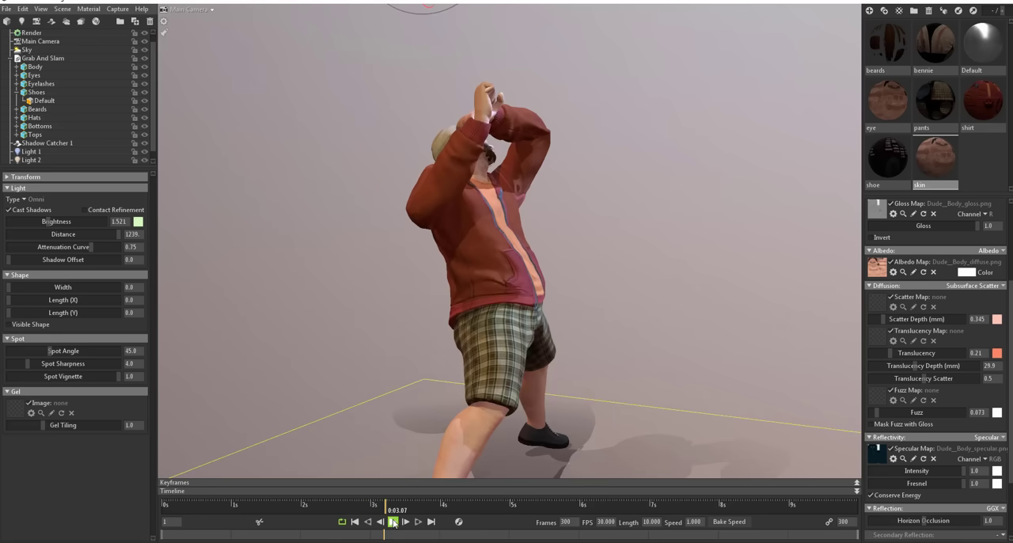
pyautogui.click(393, 521)
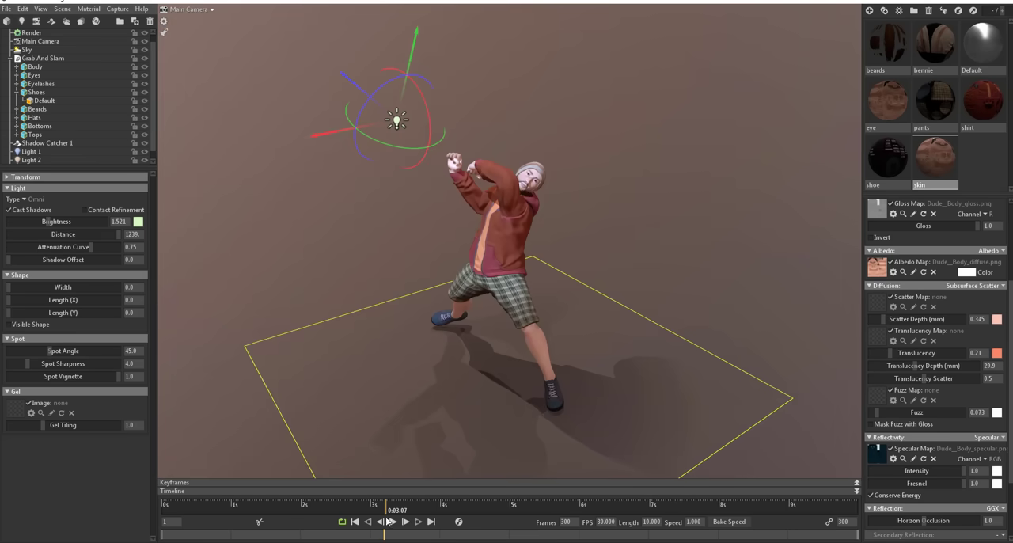
pyautogui.click(406, 522)
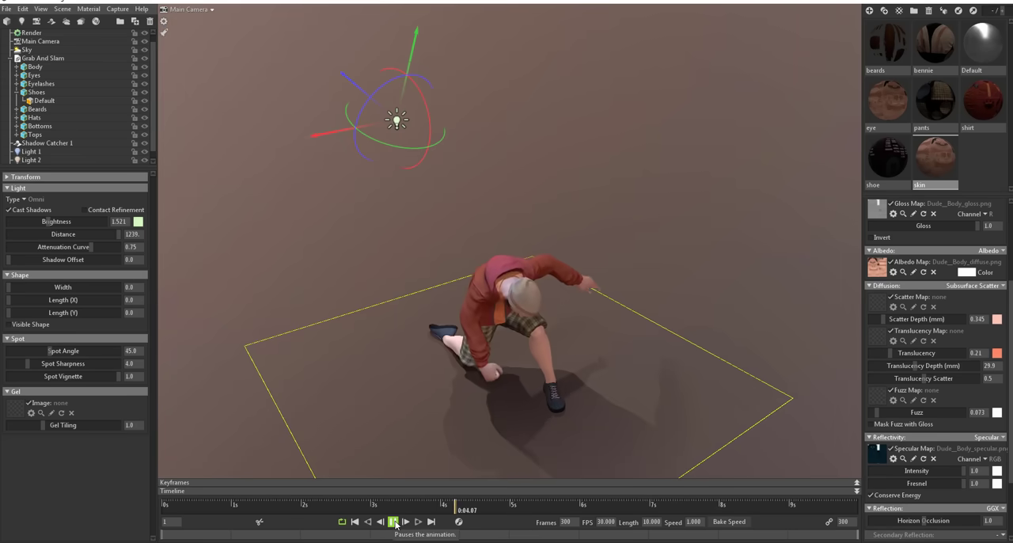
pyautogui.click(393, 521)
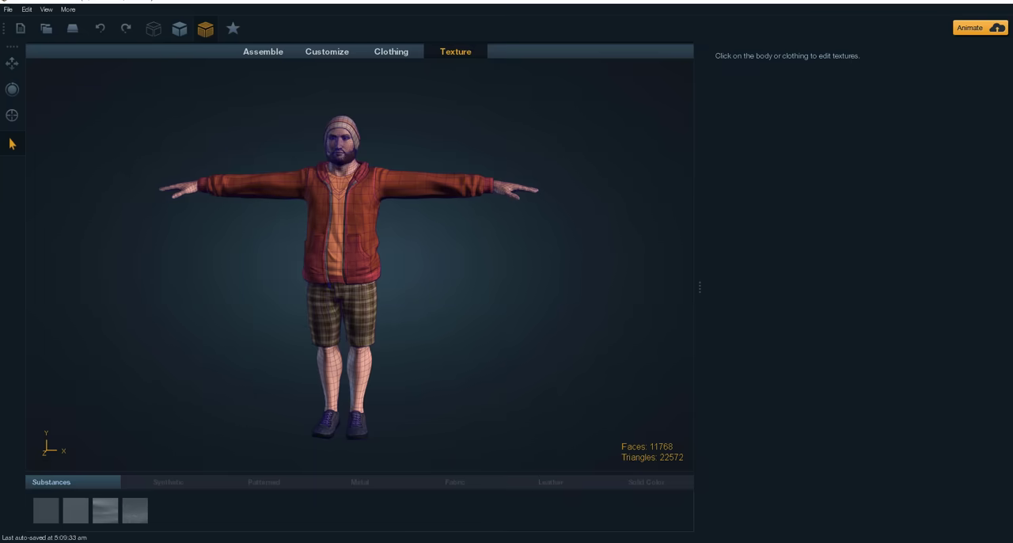
# Step: Switch to Fuse and examine the original character's wireframe and the open sweatshirt's texture up close
pyautogui.moveTo(458, 307); pyautogui.dragTo(362, 176)
pyautogui.scroll(5, 413, 176)
pyautogui.scroll(-5, 414, 175)
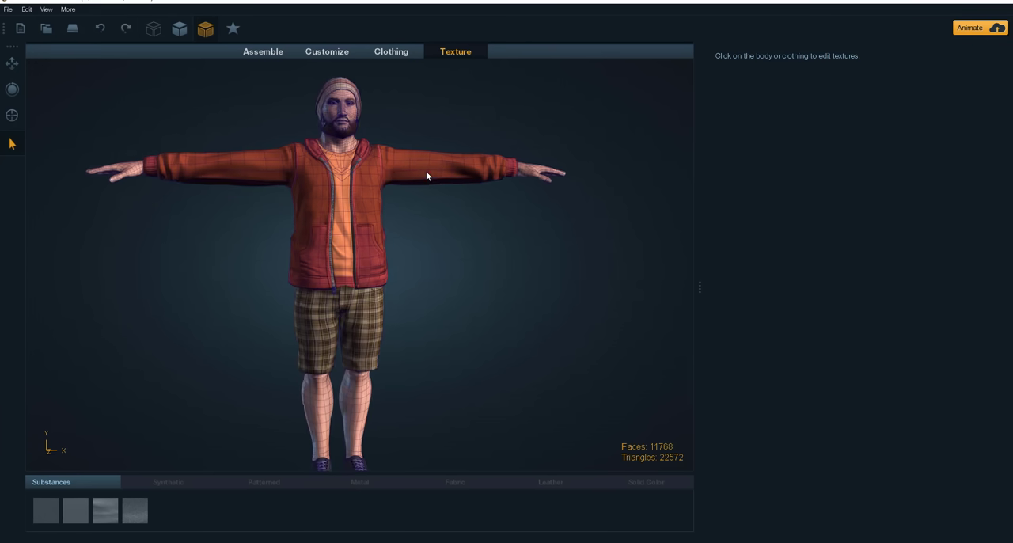
pyautogui.scroll(3, 420, 171)
pyautogui.scroll(2, 481, 147)
pyautogui.click(467, 227)
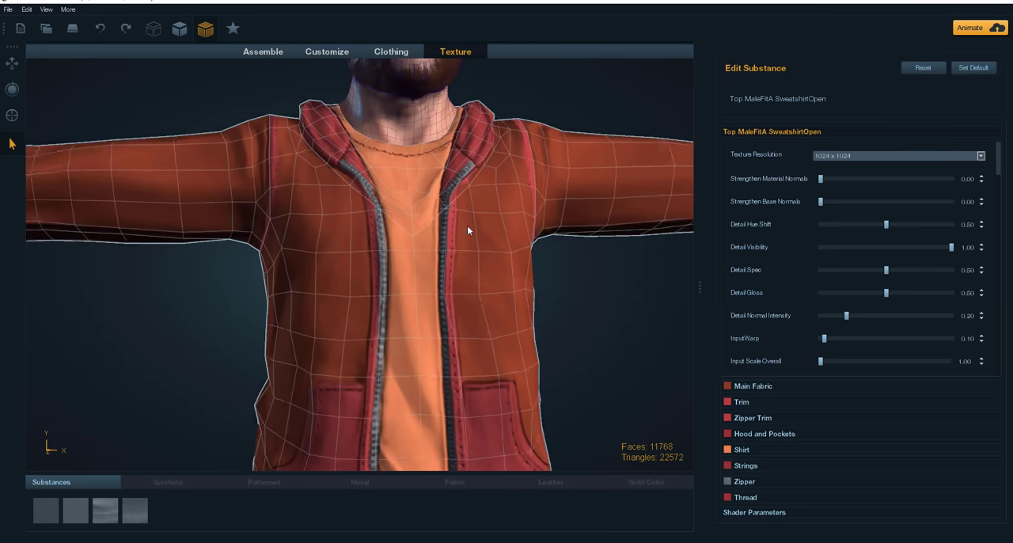
pyautogui.scroll(1, 551, 161)
pyautogui.scroll(-7, 408, 191)
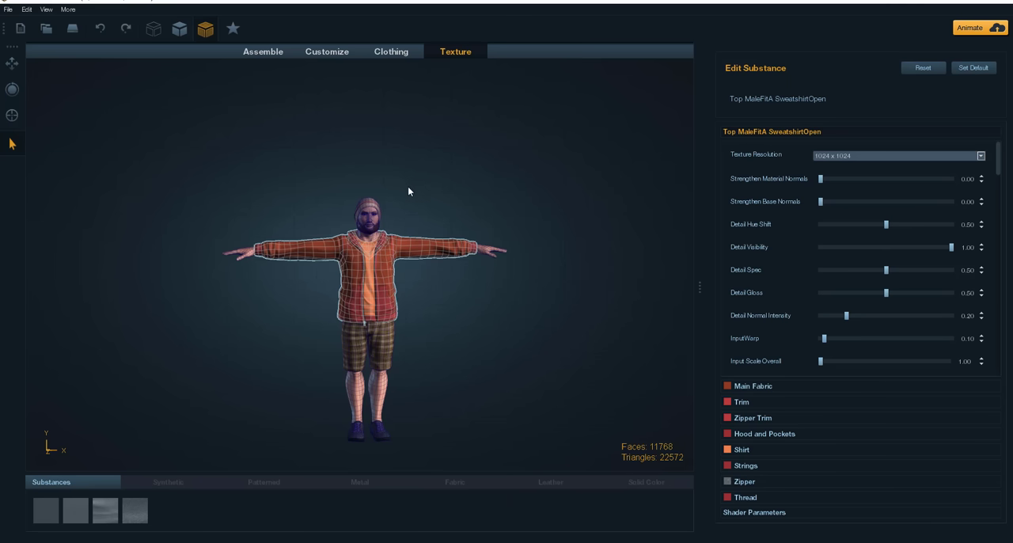
pyautogui.click(455, 157)
pyautogui.scroll(2, 442, 194)
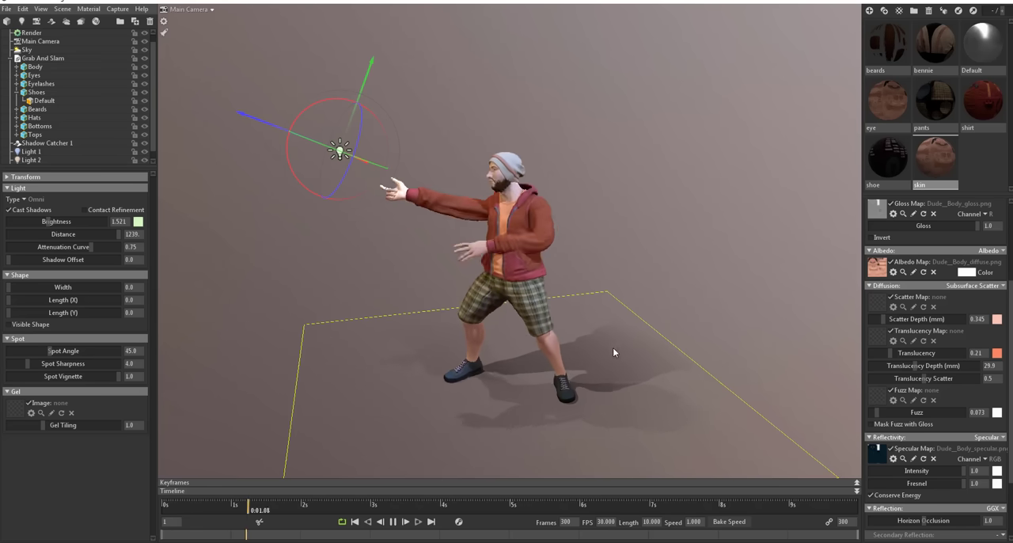
# Step: Switch back to Marmoset Toolbag and pause the running animation at about 0:09.24, with the character's arm reaching forward
pyautogui.scroll(5, 602, 299)
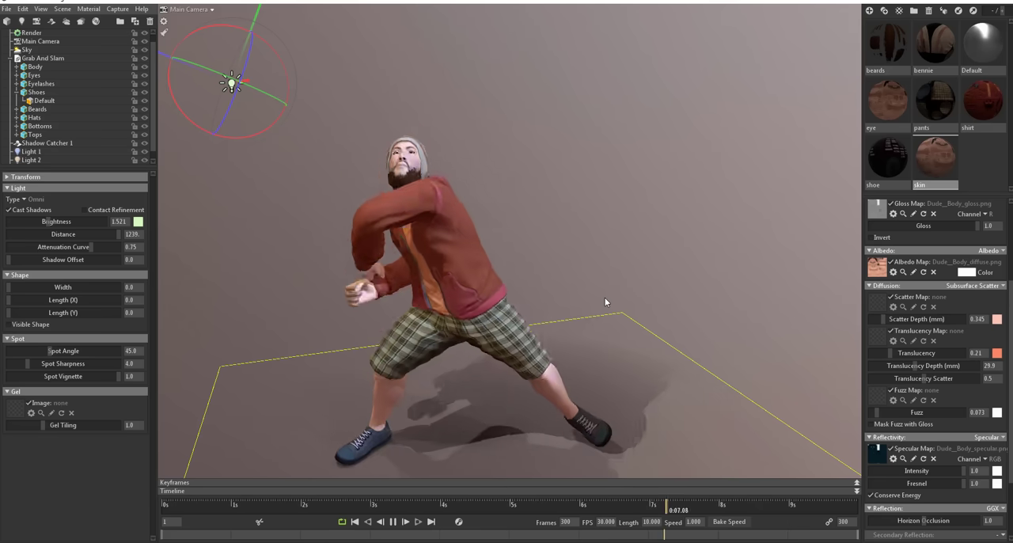
pyautogui.click(397, 522)
pyautogui.moveTo(518, 397); pyautogui.dragTo(550, 409)
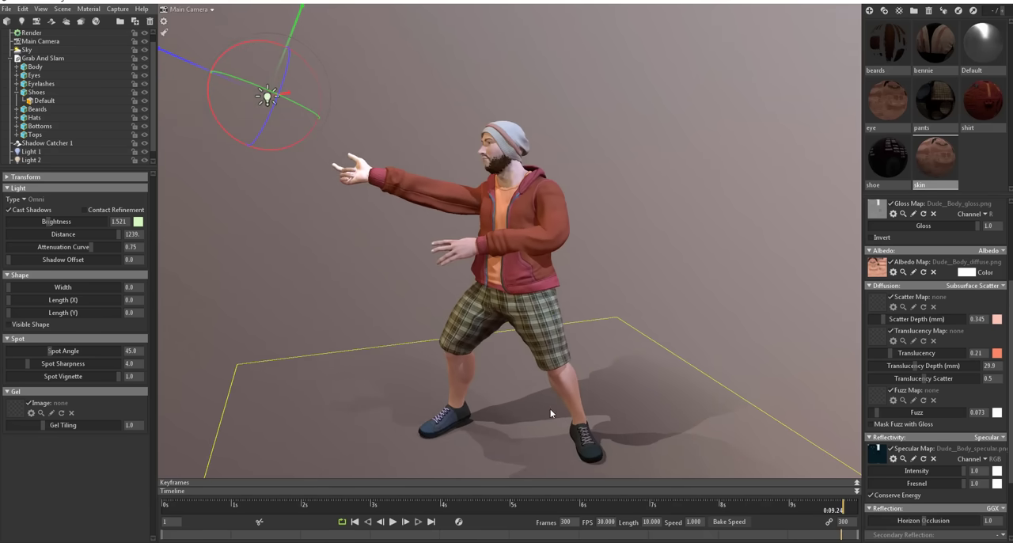
# Step: Add a second camera to the scene, frame the whole character with it and open the list of available cameras
pyautogui.click(36, 21)
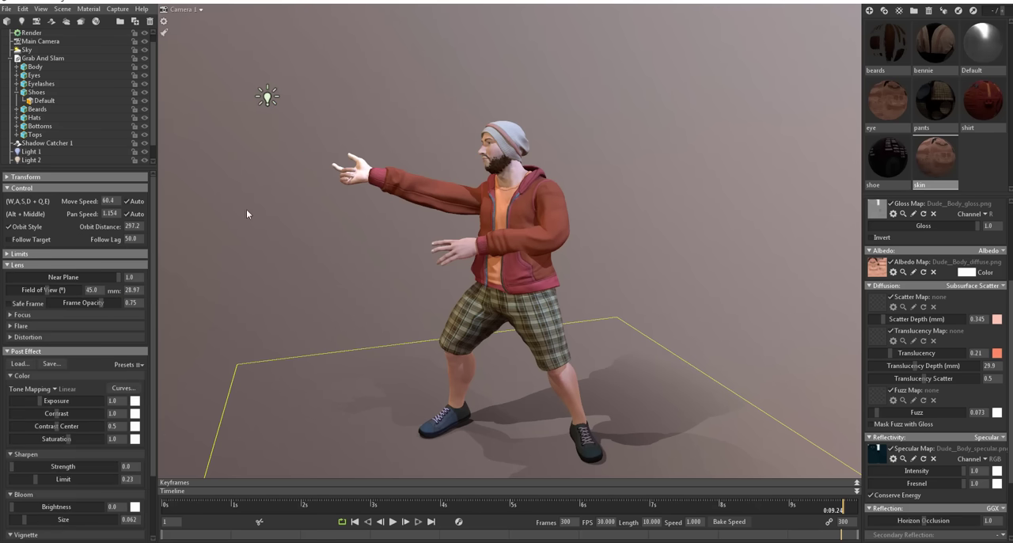
pyautogui.click(9, 239)
pyautogui.scroll(-2, 94, 364)
pyautogui.scroll(2, 94, 365)
pyautogui.keyDown('alt'); pyautogui.moveTo(416, 271); pyautogui.dragTo(406, 257); pyautogui.keyUp('alt')
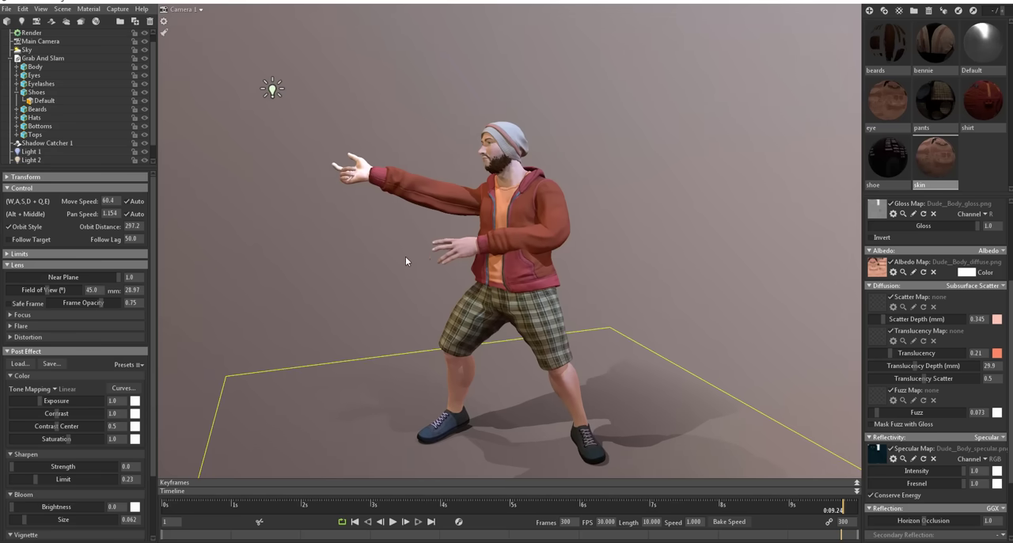
pyautogui.click(198, 10)
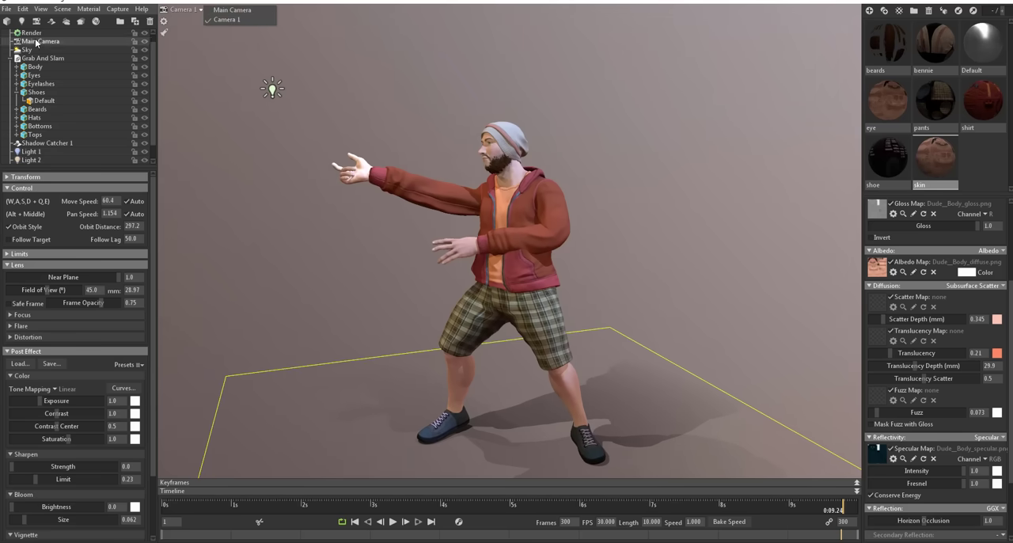
# Step: Try enabling global illumination in the render settings, with voxel resolution High and a stronger brightness
pyautogui.click(10, 59)
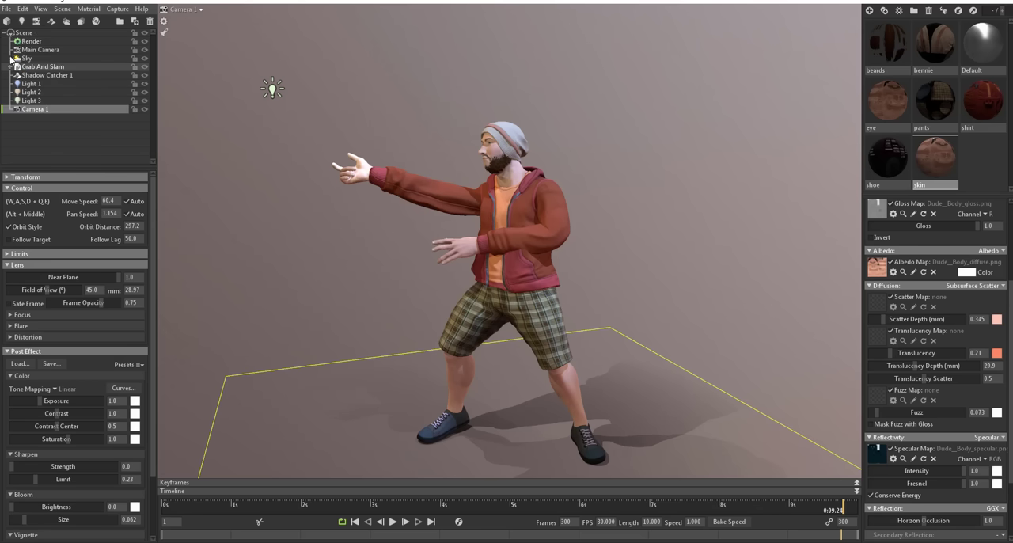
pyautogui.click(30, 41)
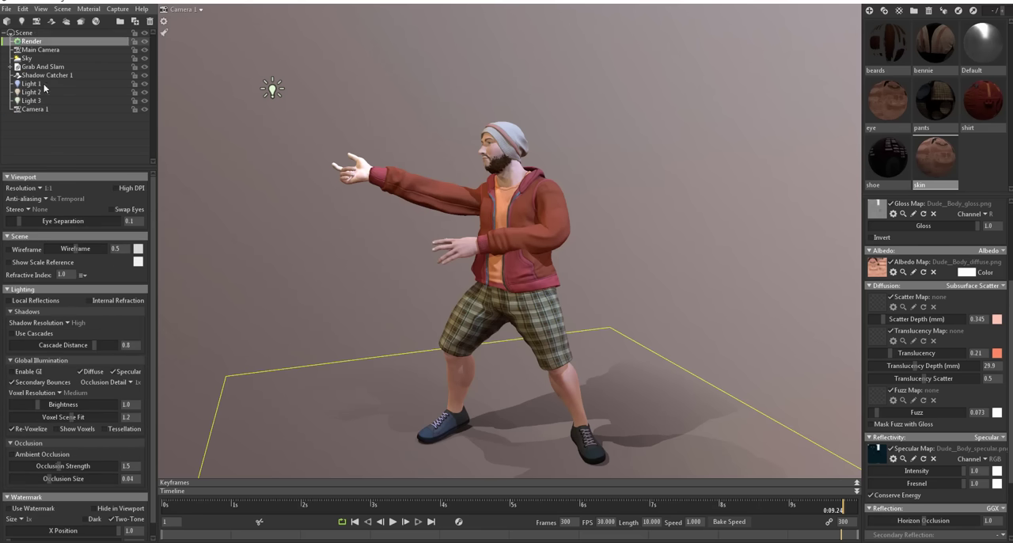
pyautogui.click(34, 372)
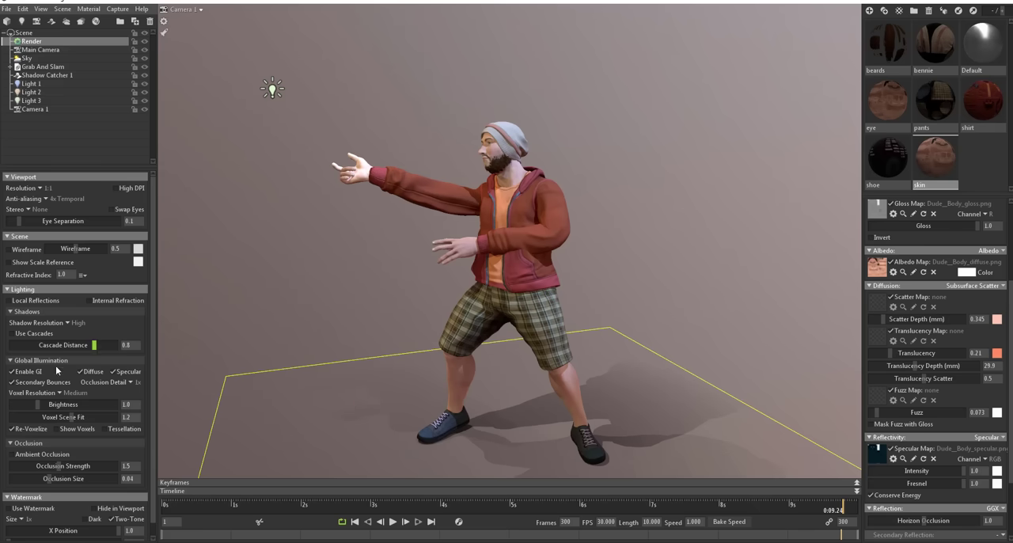
pyautogui.click(59, 393)
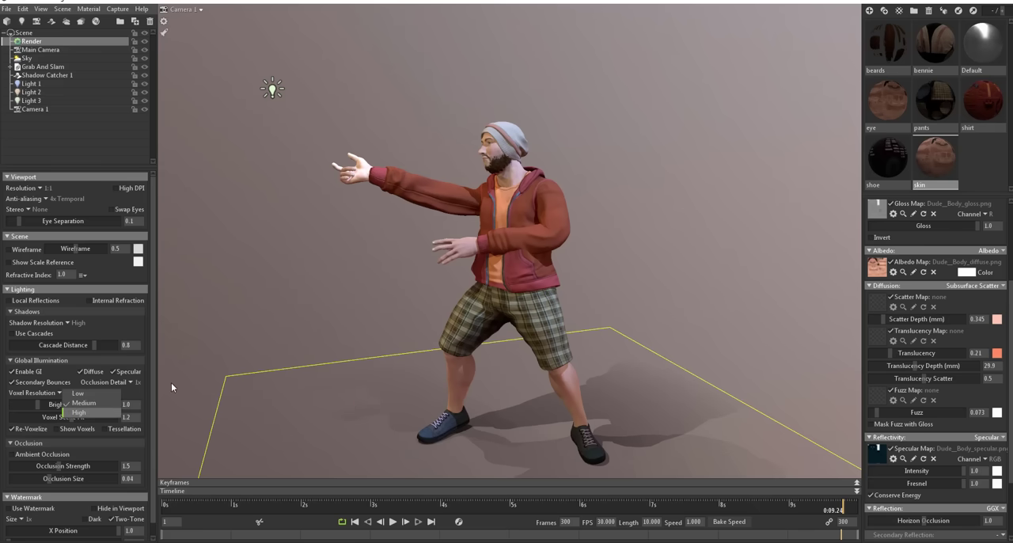
pyautogui.press('Return')
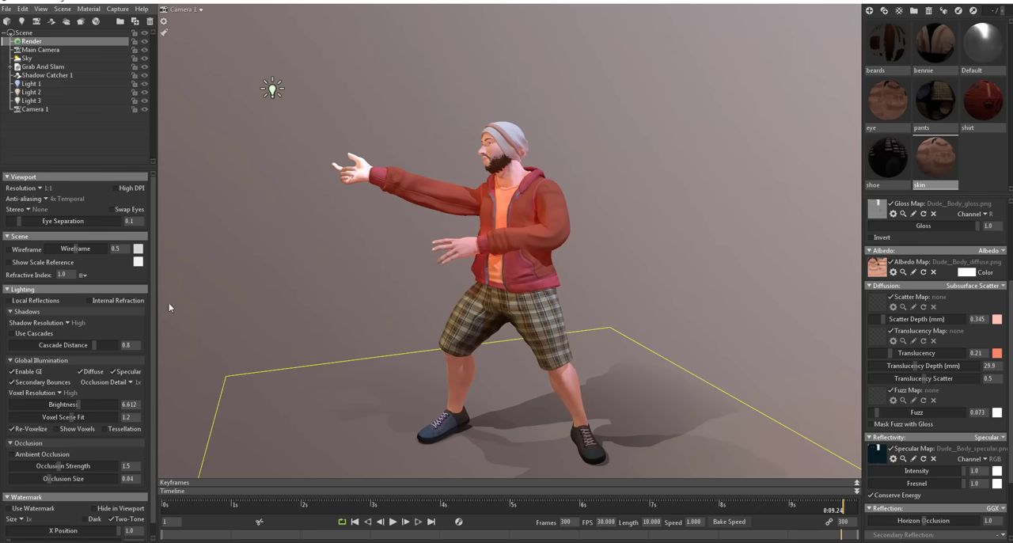
# Step: Return the global illumination's voxel resolution to Medium, check the character from another angle and disable global illumination
pyautogui.click(61, 394)
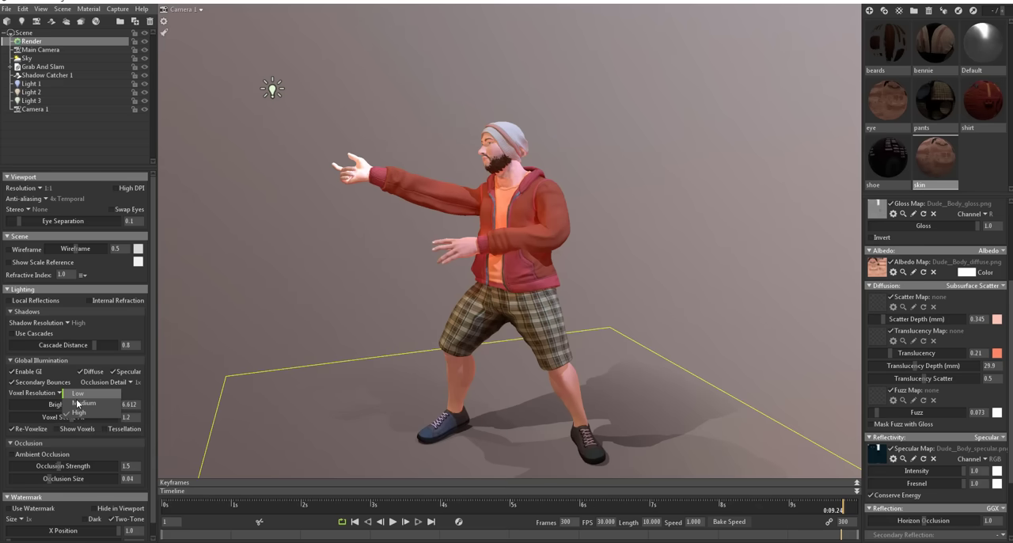
pyautogui.click(77, 403)
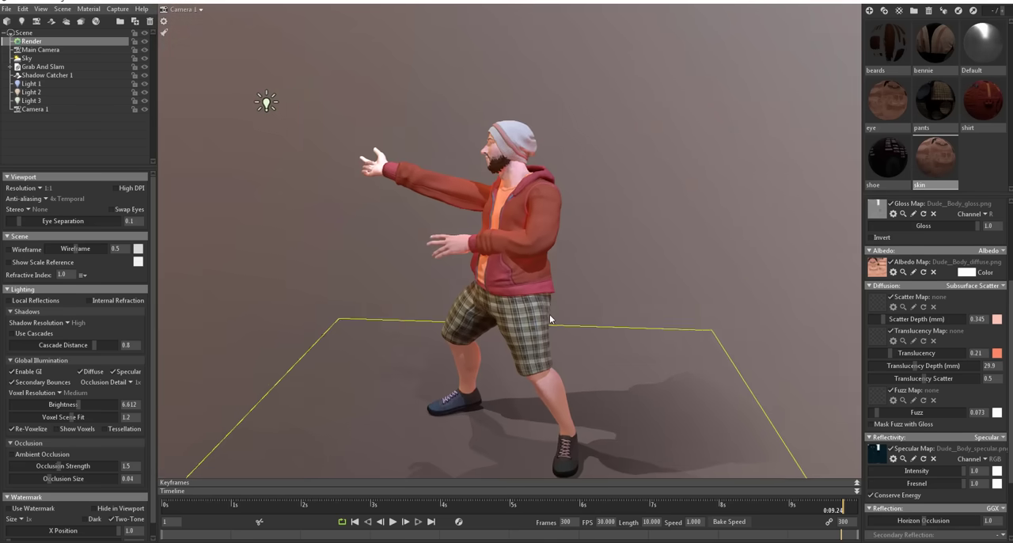
pyautogui.moveTo(549, 314)
pyautogui.mouseDown()
pyautogui.moveTo(338, 311)
pyautogui.moveTo(559, 307)
pyautogui.mouseUp()
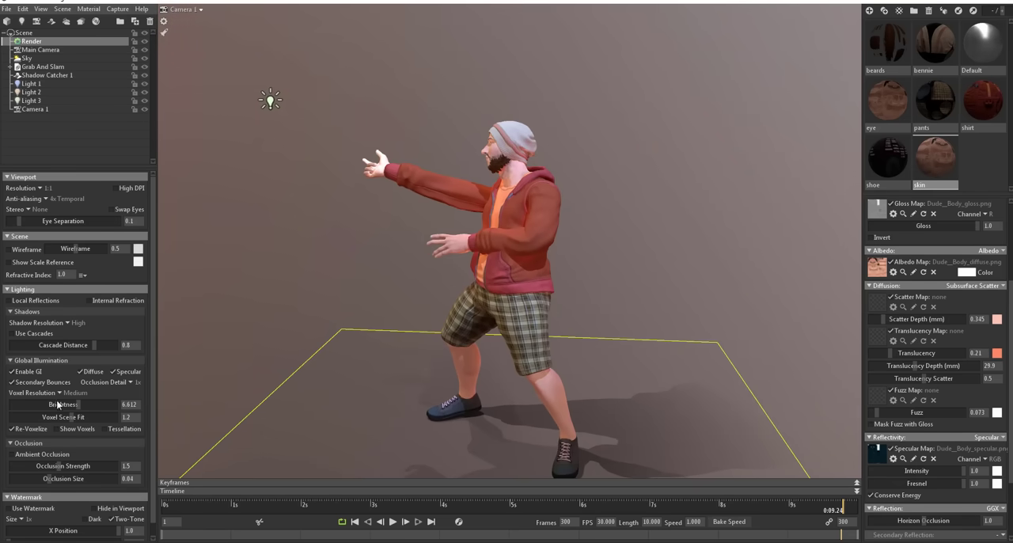
pyautogui.click(22, 375)
pyautogui.moveTo(472, 308)
pyautogui.mouseDown()
pyautogui.moveTo(521, 307)
pyautogui.moveTo(490, 312)
pyautogui.mouseUp()
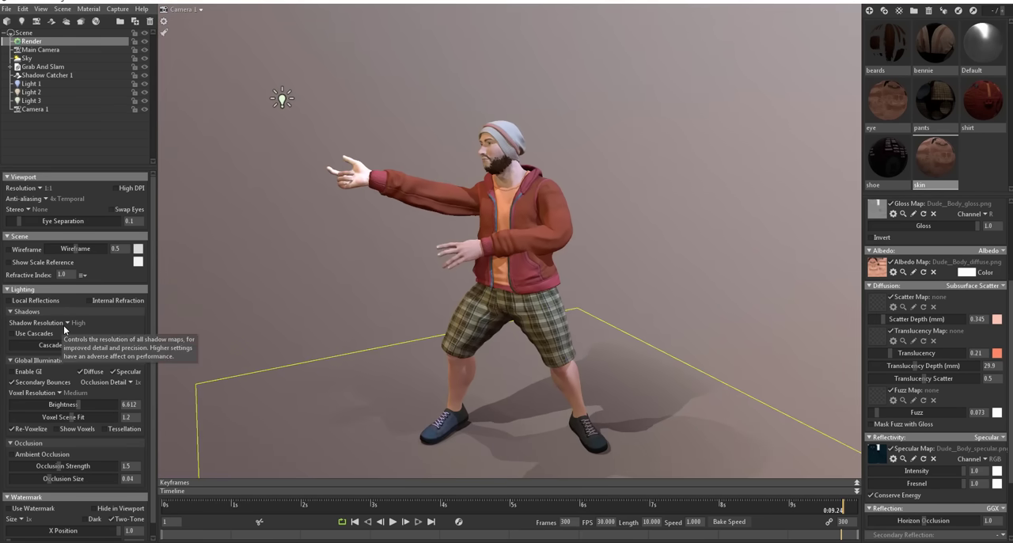
# Step: Check the available anti-aliasing and resolution options for the viewport
pyautogui.click(43, 200)
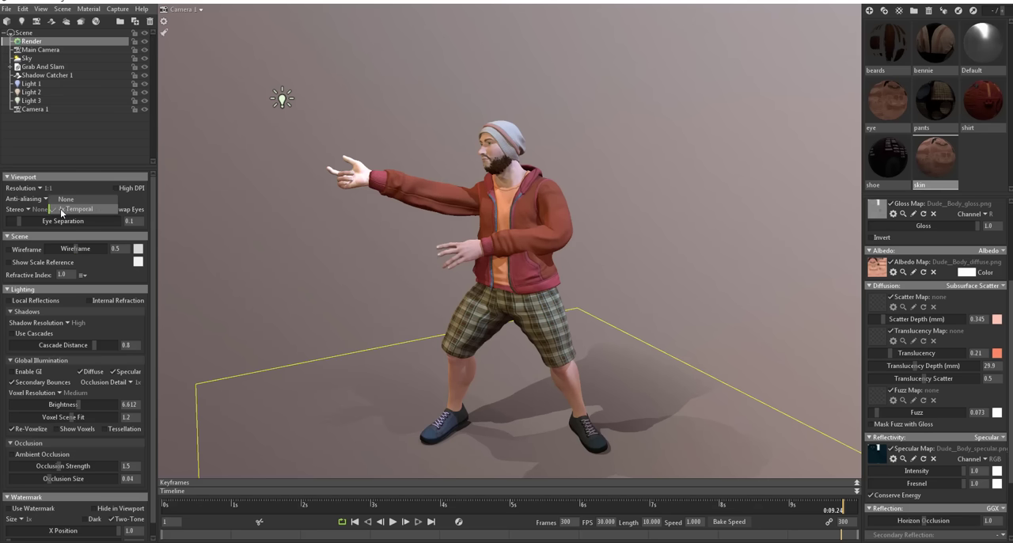
pyautogui.click(69, 210)
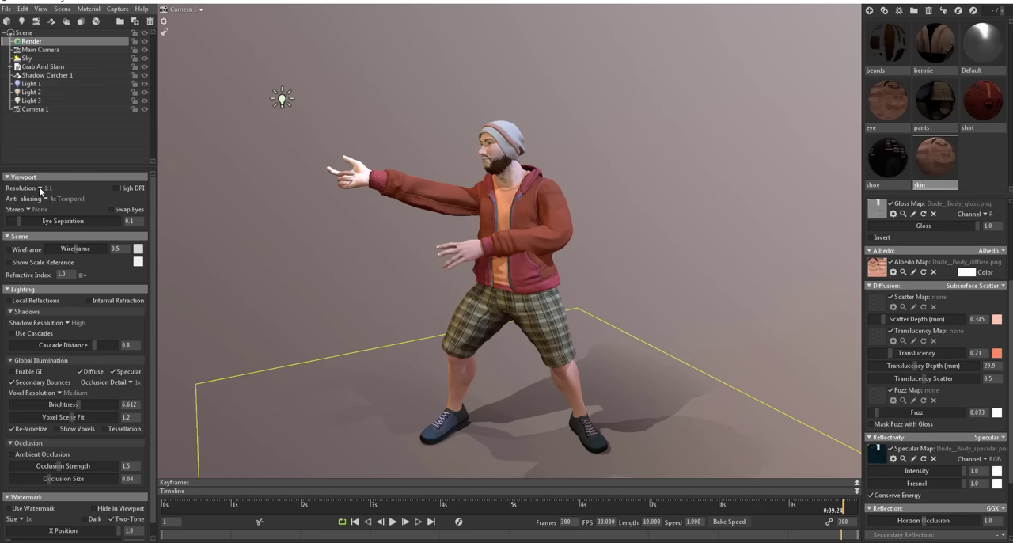
pyautogui.click(39, 187)
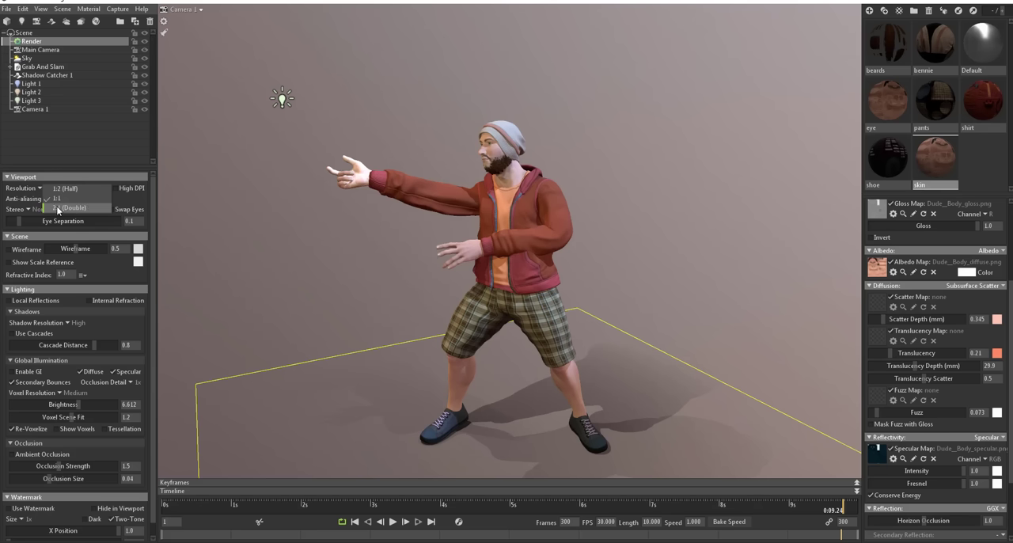
pyautogui.click(99, 270)
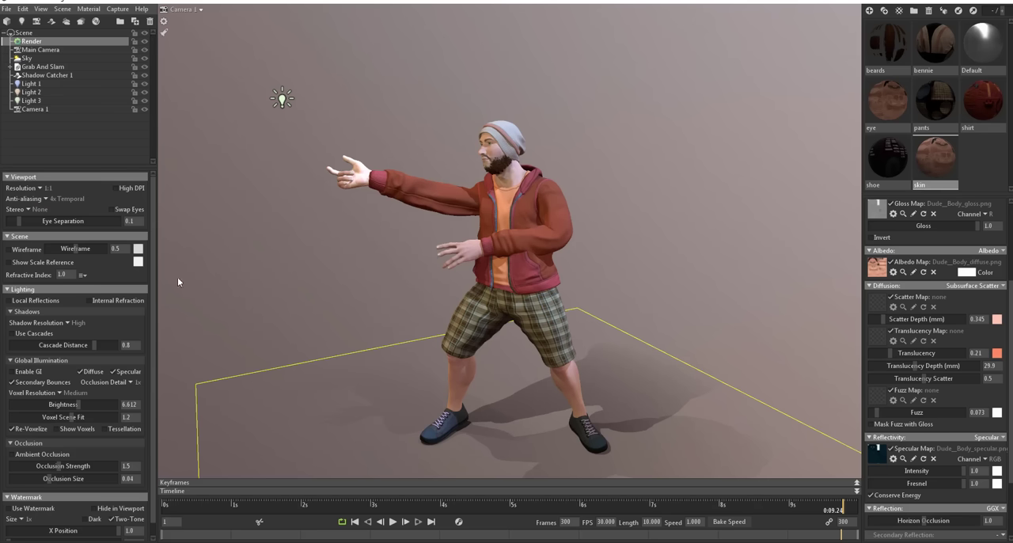
# Step: Try the wireframe overlay on the character with its strength lowered to 0.018, and hide the overlay again
pyautogui.scroll(5, 514, 209)
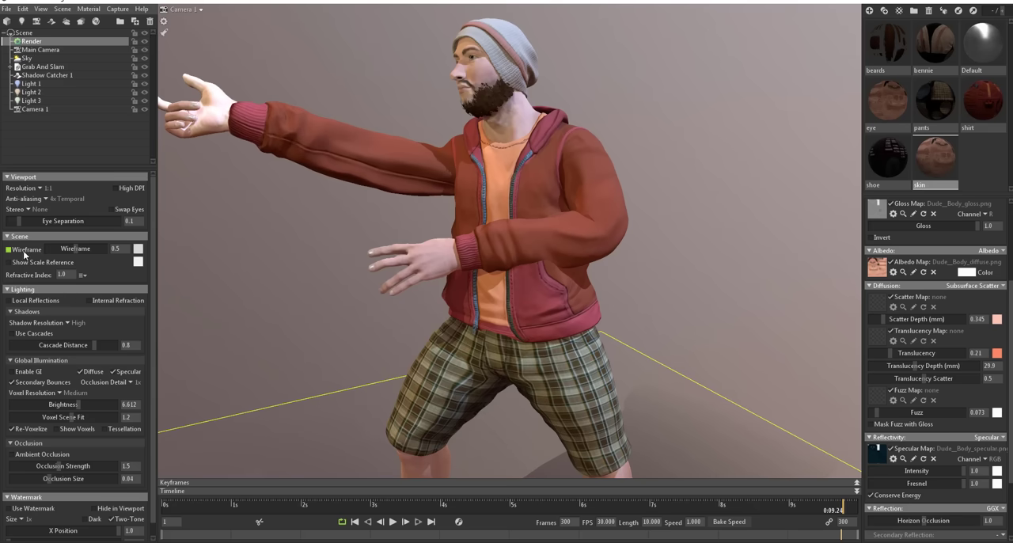
pyautogui.click(24, 250)
pyautogui.moveTo(77, 251); pyautogui.dragTo(48, 249)
pyautogui.click(25, 251)
# Step: Enable global illumination with occlusion detail 2x and brightness 2.159, and check the whole character
pyautogui.click(130, 383)
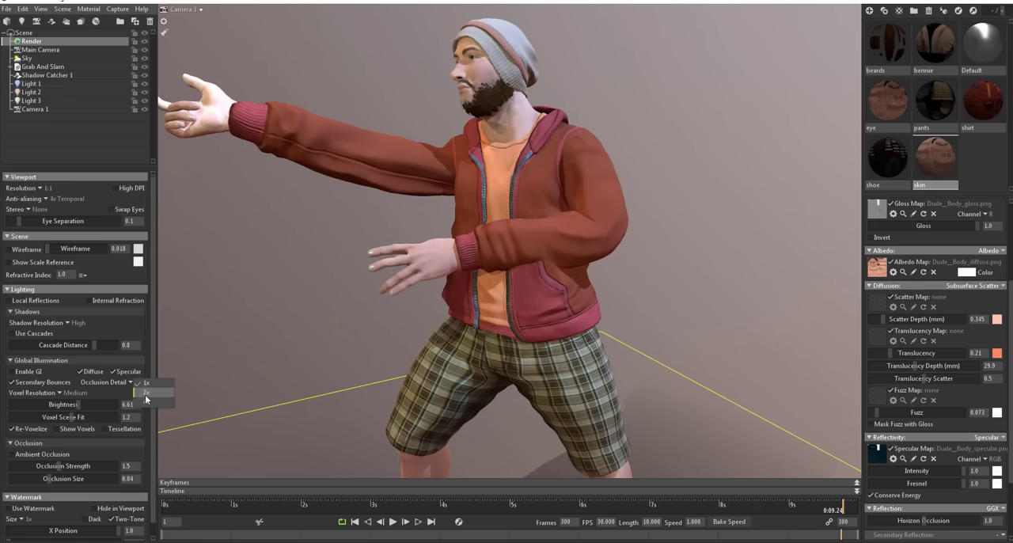
pyautogui.click(20, 372)
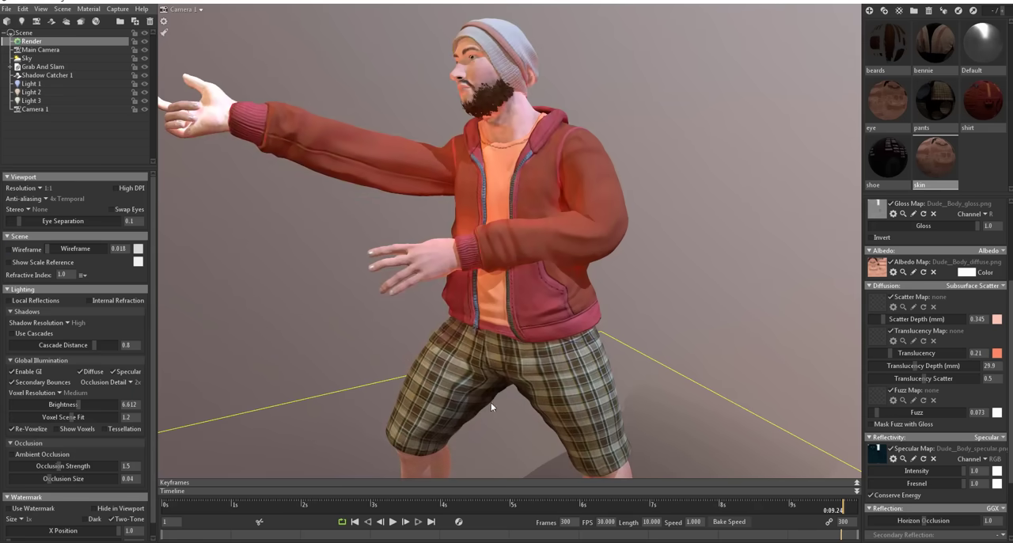
pyautogui.moveTo(490, 402); pyautogui.dragTo(526, 384)
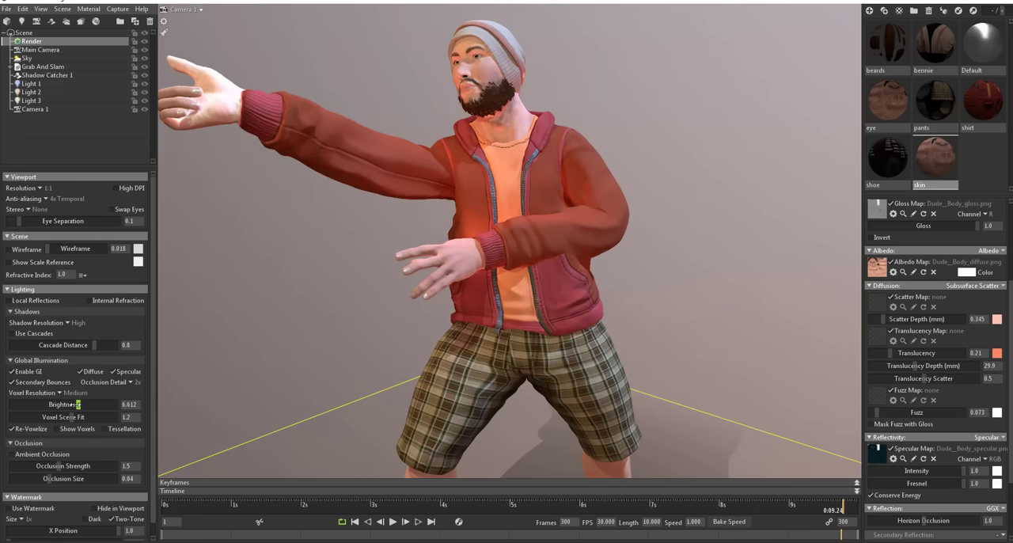
pyautogui.moveTo(78, 405); pyautogui.dragTo(47, 404)
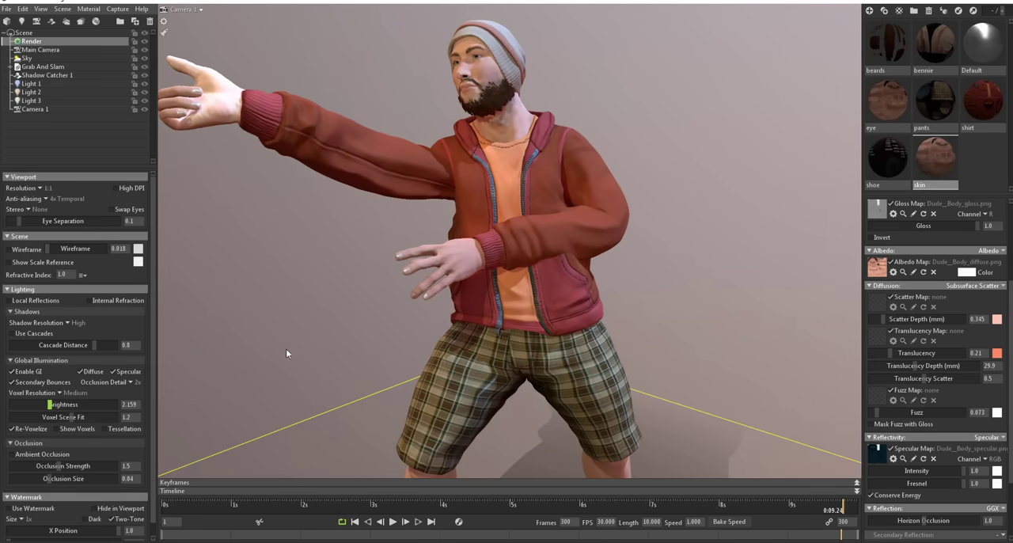
pyautogui.scroll(-4, 408, 319)
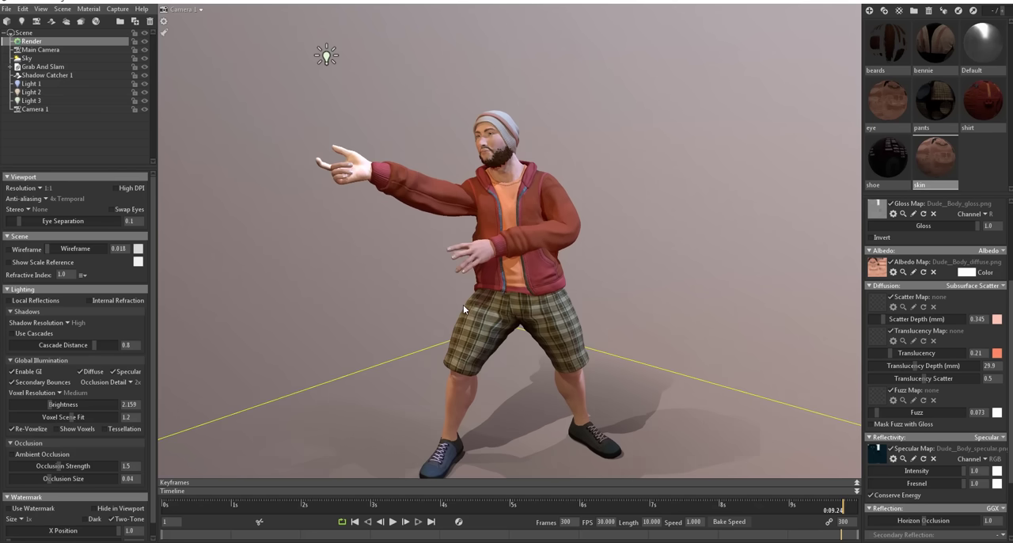
pyautogui.moveTo(463, 305); pyautogui.dragTo(417, 297)
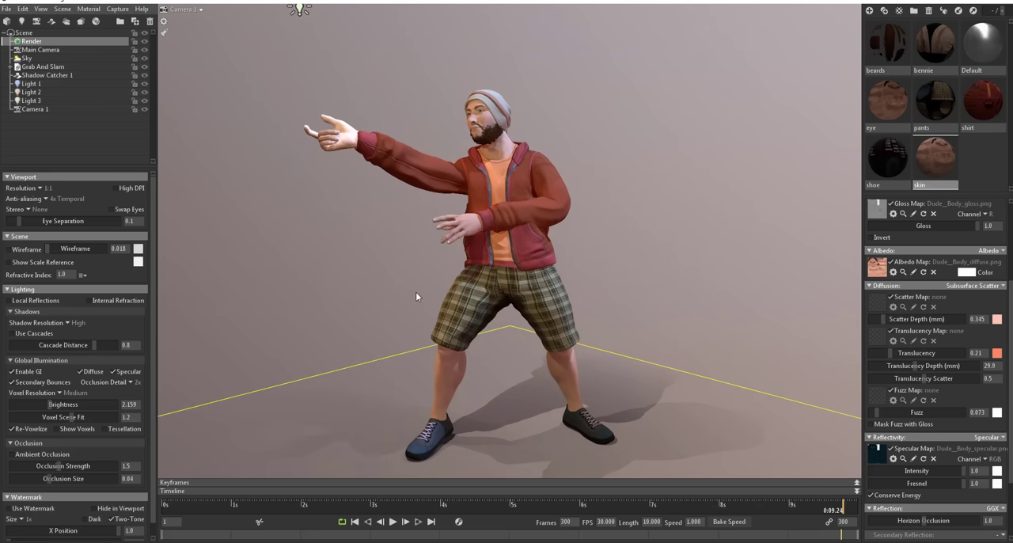
# Step: Look through the lens and post-effect settings of Camera 1 and expand its distortion options
pyautogui.click(36, 109)
pyautogui.scroll(-3, 75, 356)
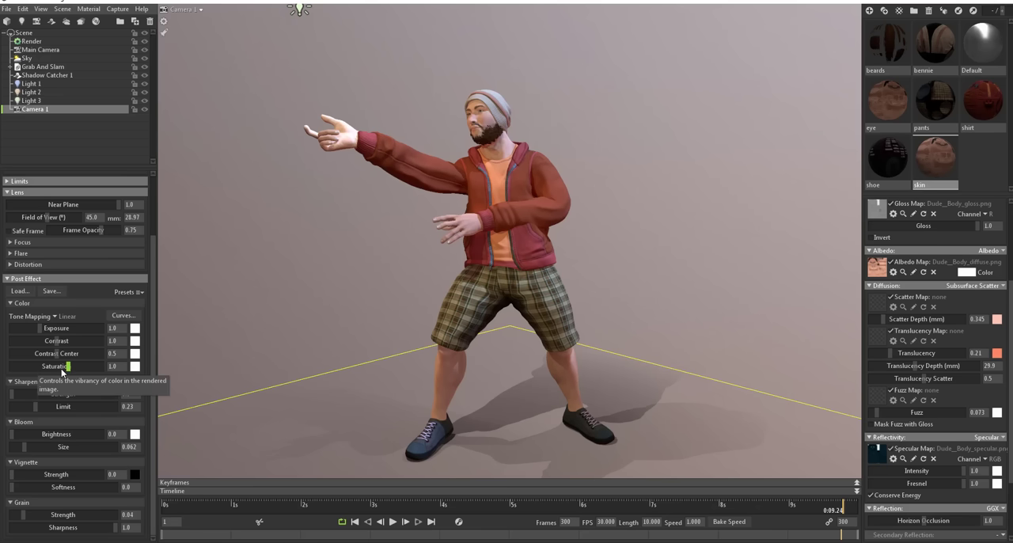
pyautogui.scroll(3, 61, 369)
pyautogui.click(19, 339)
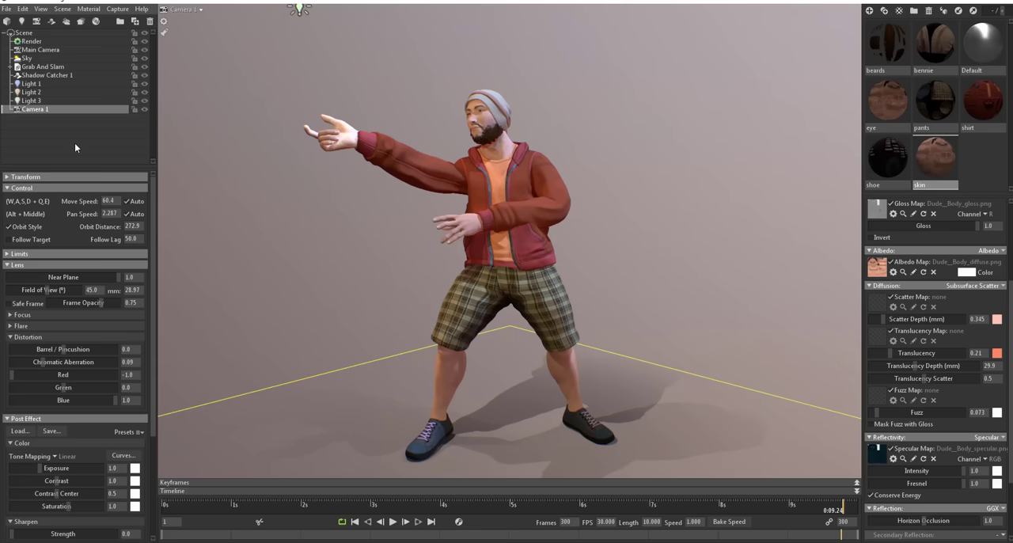
# Step: View the character from a lower side angle and play the animation
pyautogui.moveTo(560, 332); pyautogui.dragTo(181, 332)
pyautogui.moveTo(565, 321); pyautogui.dragTo(418, 478)
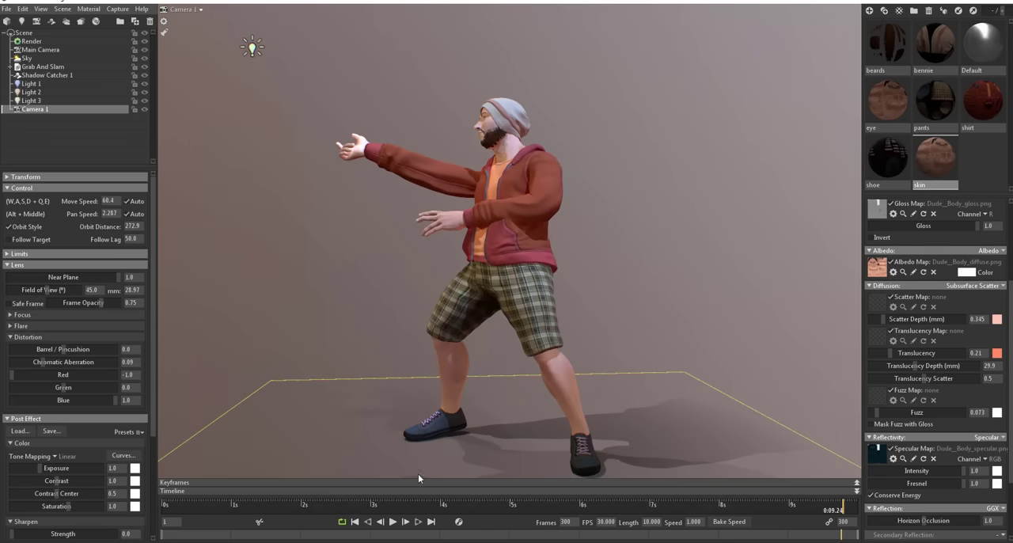
pyautogui.click(393, 522)
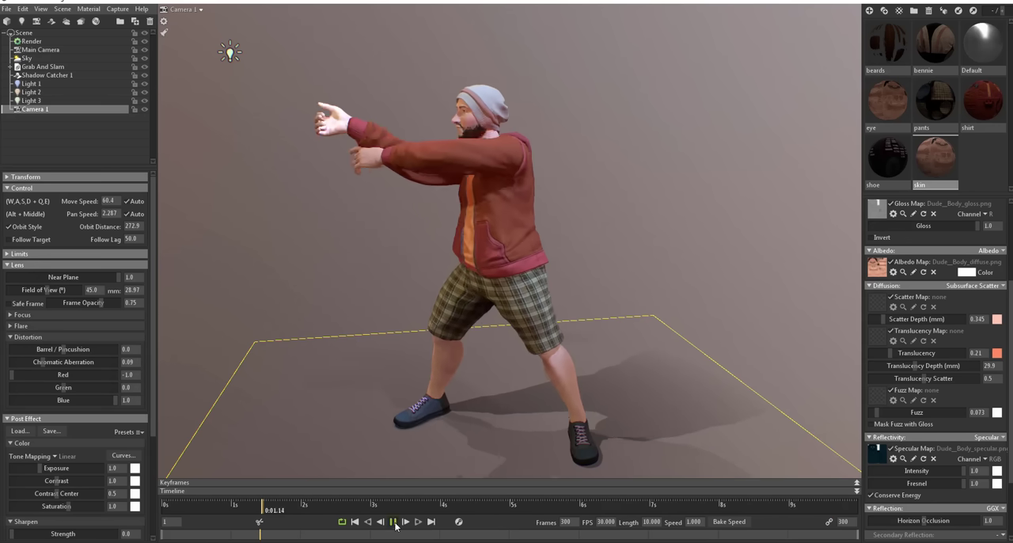
# Step: Give the sky a darker Ambient Sky backdrop with brightness 0.08 and place the Grab And Slam model under a turntable
pyautogui.click(27, 57)
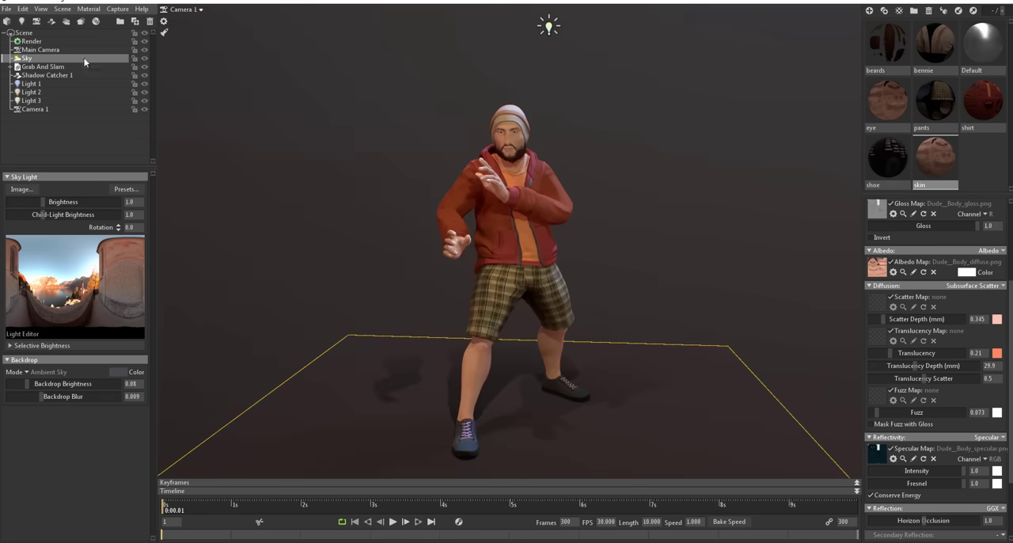
pyautogui.click(84, 66)
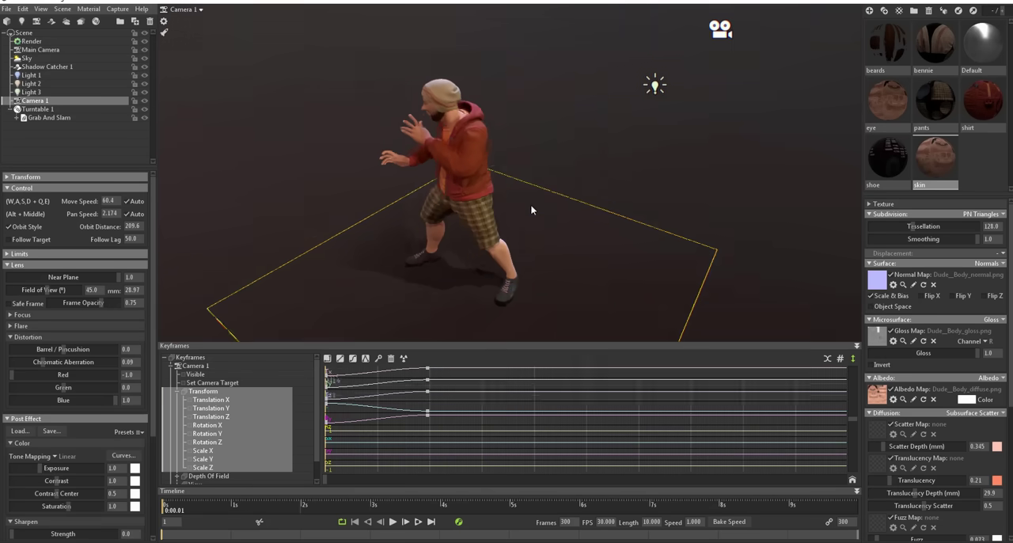
# Step: Keyframe new Camera 1 views around the character at about 0:05.29 and just past 8 seconds on the timeline
pyautogui.moveTo(165, 509); pyautogui.dragTo(578, 510)
pyautogui.keyDown('alt'); pyautogui.moveTo(451, 238); pyautogui.dragTo(602, 242); pyautogui.keyUp('alt')
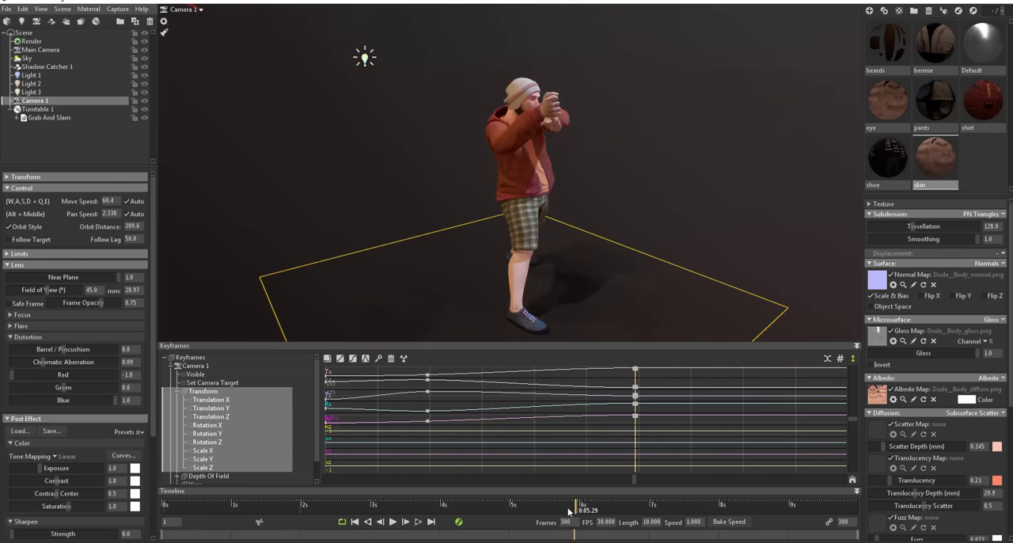
pyautogui.moveTo(578, 509); pyautogui.dragTo(732, 509)
pyautogui.keyDown('alt'); pyautogui.moveTo(535, 307); pyautogui.dragTo(607, 187); pyautogui.keyUp('alt')
# Step: Set the animation length to 8.16 seconds, play the camera move and collapse the keyframe editor
pyautogui.moveTo(732, 509); pyautogui.dragTo(754, 511)
pyautogui.moveTo(660, 523); pyautogui.dragTo(590, 522)
pyautogui.write('8.16')
pyautogui.press('Return')
pyautogui.click(547, 322)
pyautogui.click(394, 522)
pyautogui.click(856, 345)
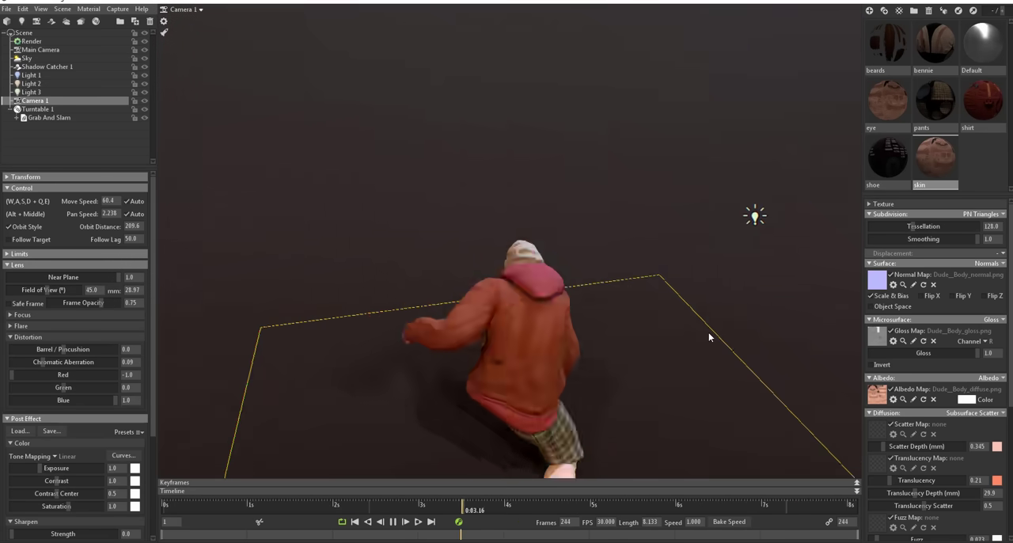